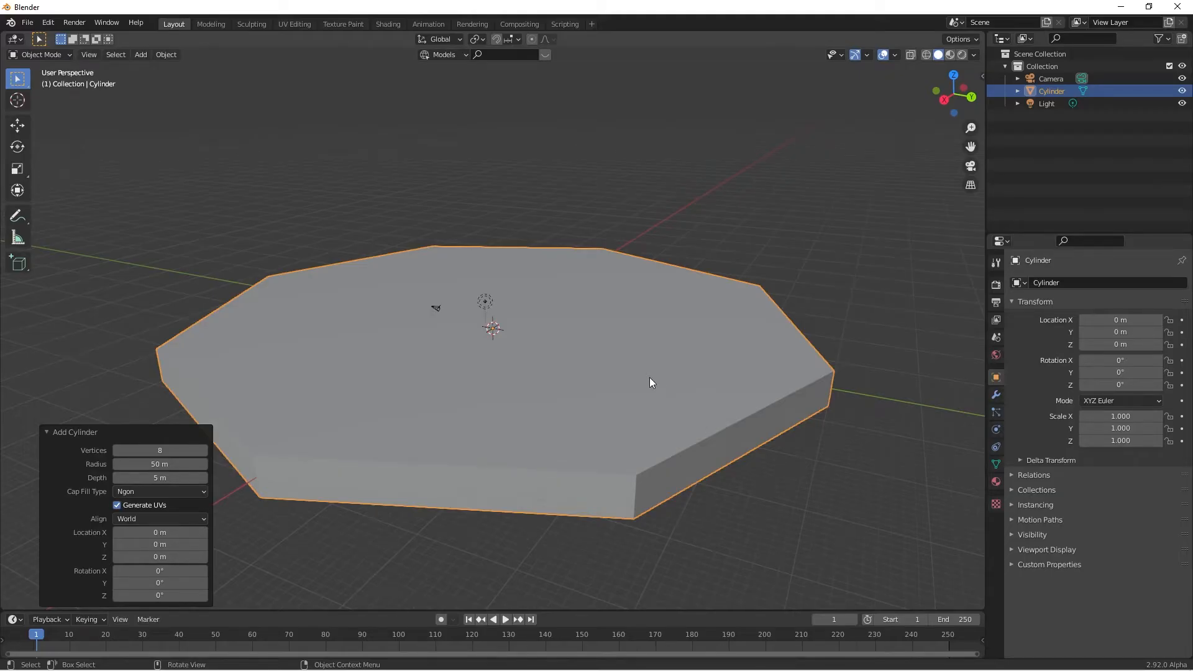
Inset the top and bottom faces of the octagonal cylinder by 1 m.
middle_drag(650, 378, 700, 393)
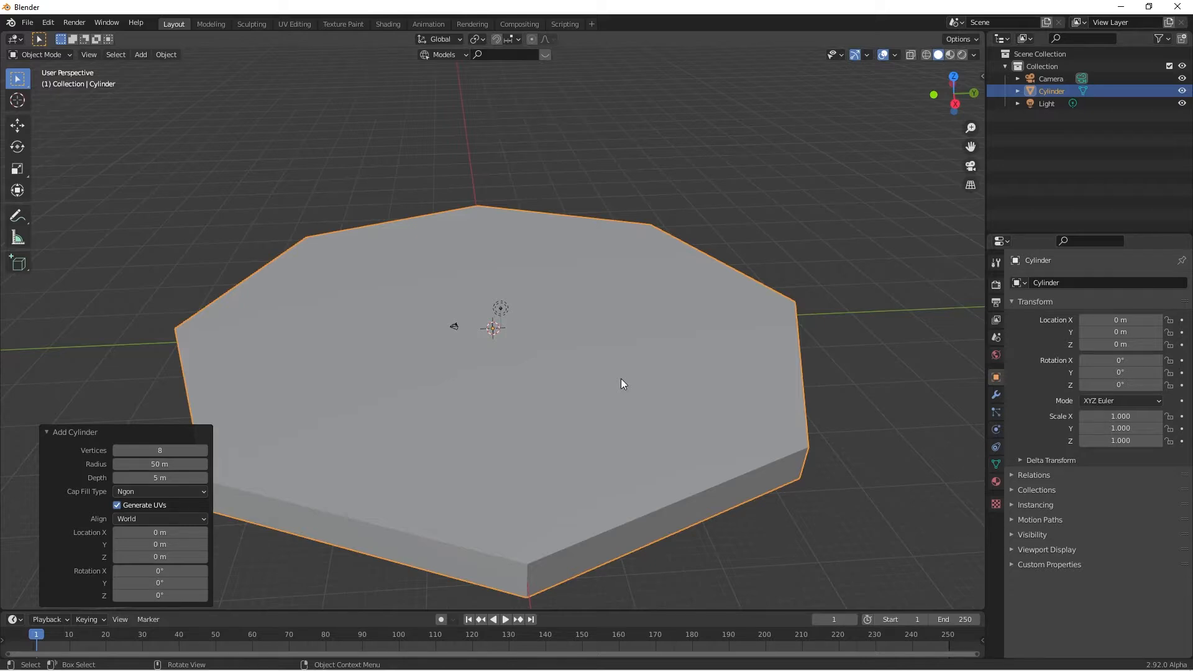
middle_drag(636, 359, 588, 335)
key(Tab)
key(3)
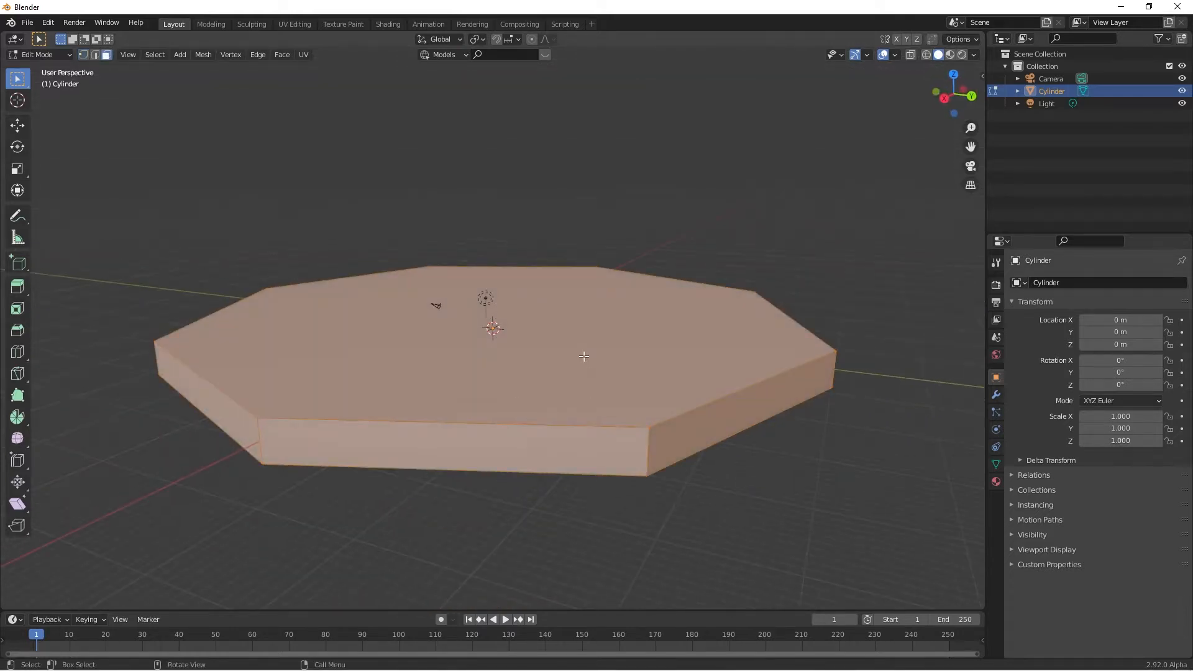
key(alt+a)
middle_drag(583, 358, 557, 290)
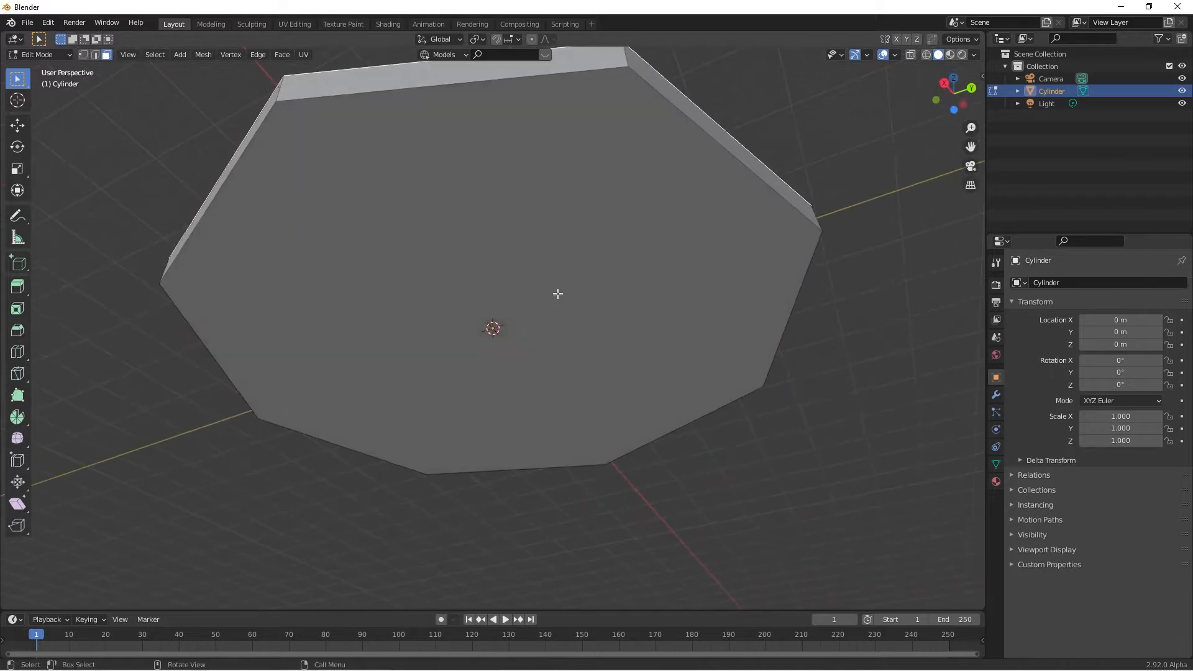
click(584, 245)
middle_drag(584, 248, 634, 400)
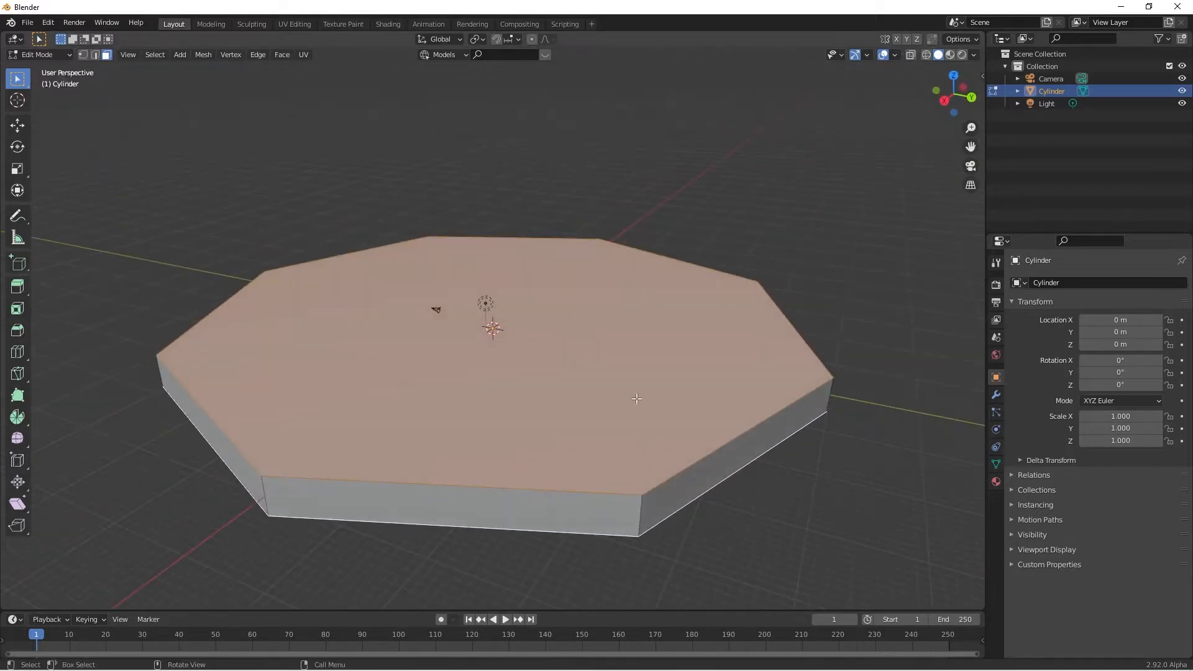
key(i)
click(733, 461)
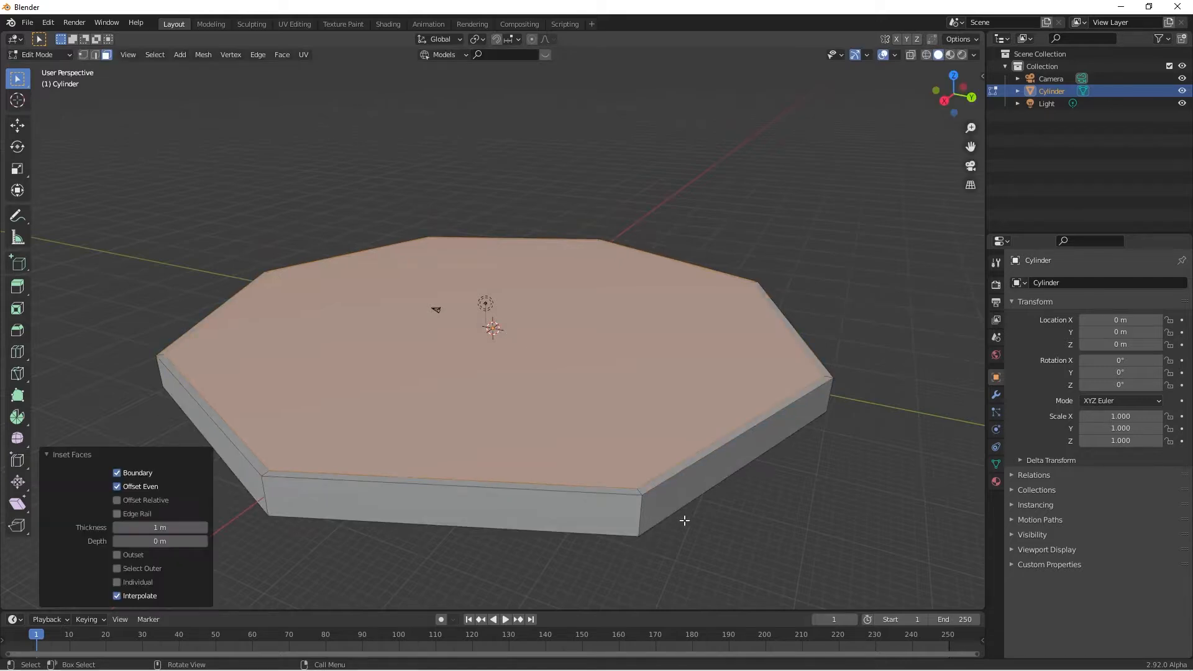
Delete the inset top and bottom faces to leave a hollow octagonal ring.
scroll(683, 522, up, 5)
shift+middle_drag(631, 465, 591, 334)
middle_drag(619, 397, 528, 236)
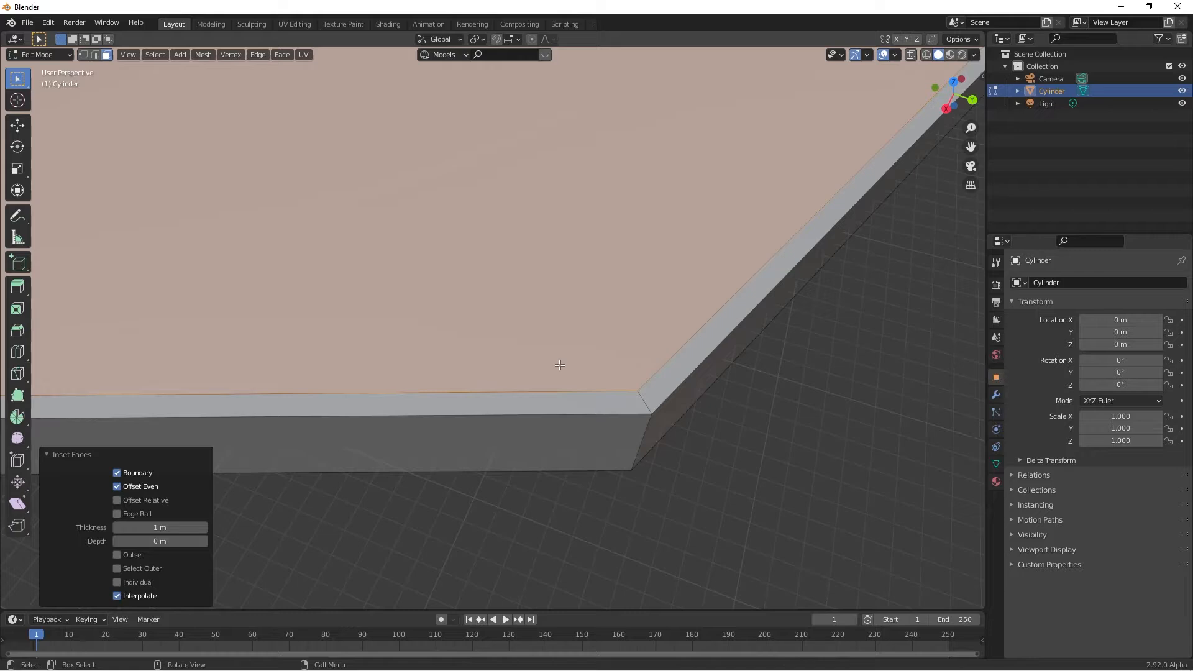
scroll(577, 351, down, 5)
middle_drag(426, 178, 355, 362)
key(x)
click(596, 243)
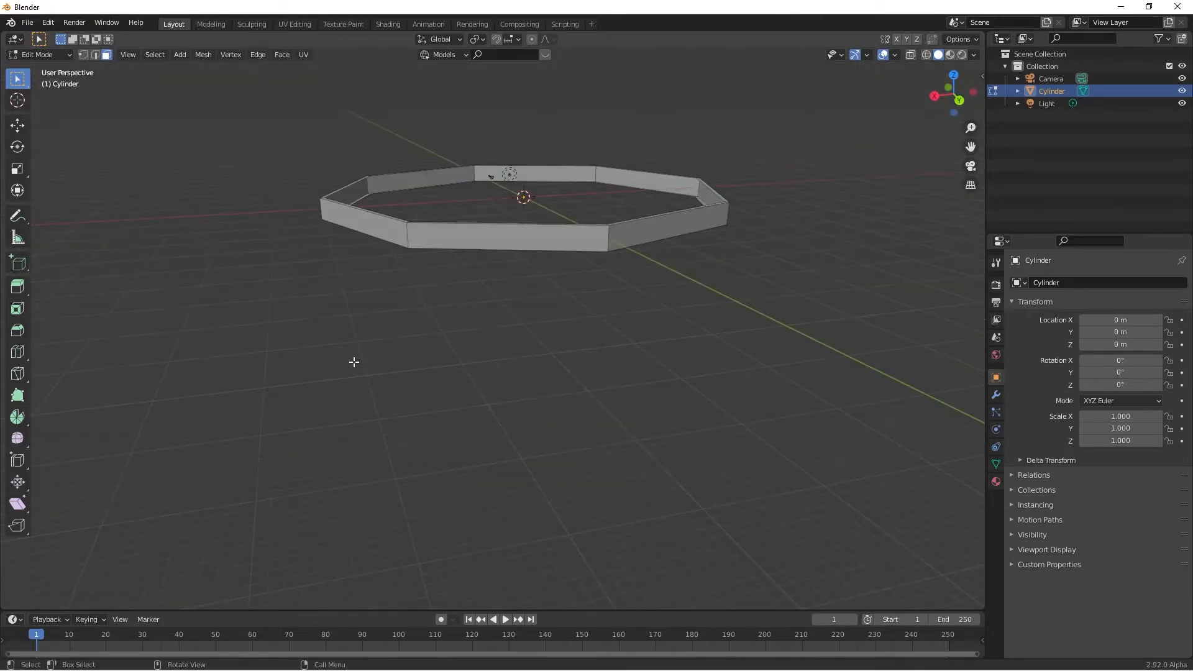
Fill the open inner side of each wall panel with a face between its upper and lower inner edges.
middle_drag(354, 362, 383, 444)
scroll(386, 454, up, 5)
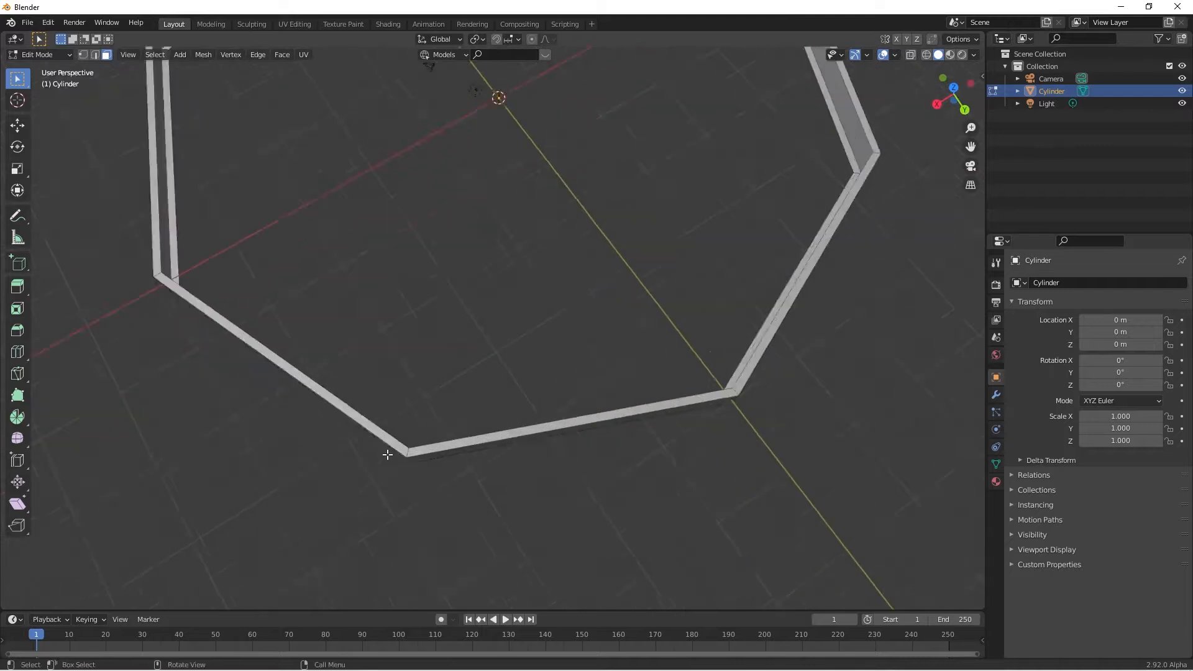
shift+middle_drag(301, 274, 314, 356)
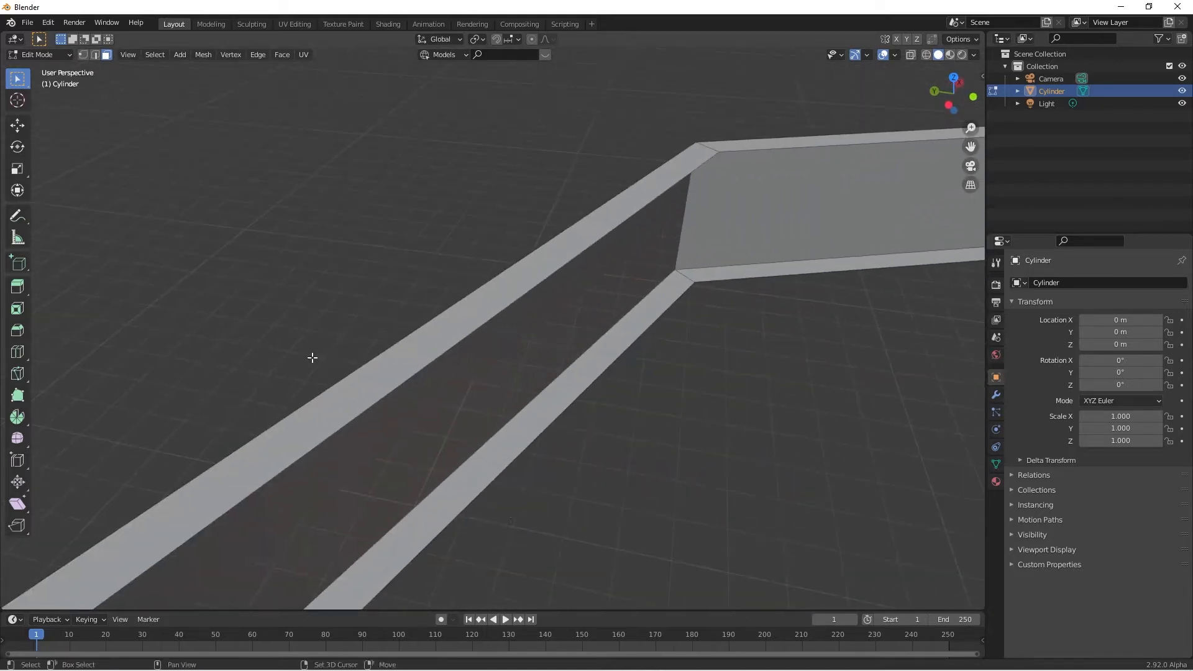
click(467, 497)
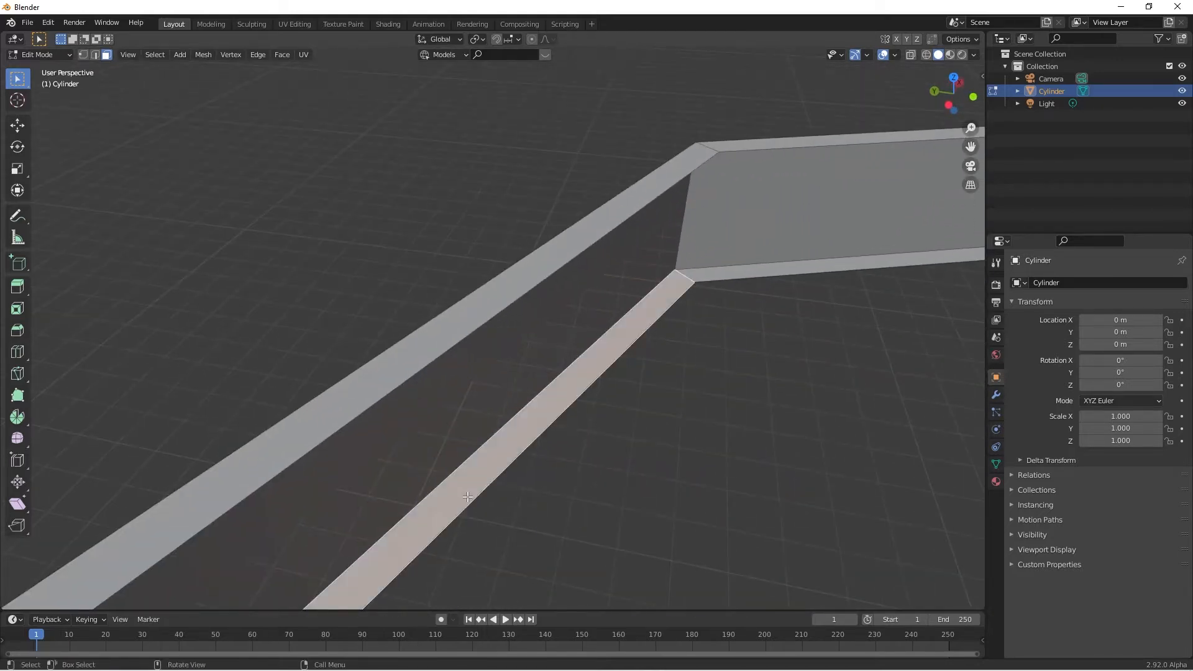
key(2)
key(alt+a)
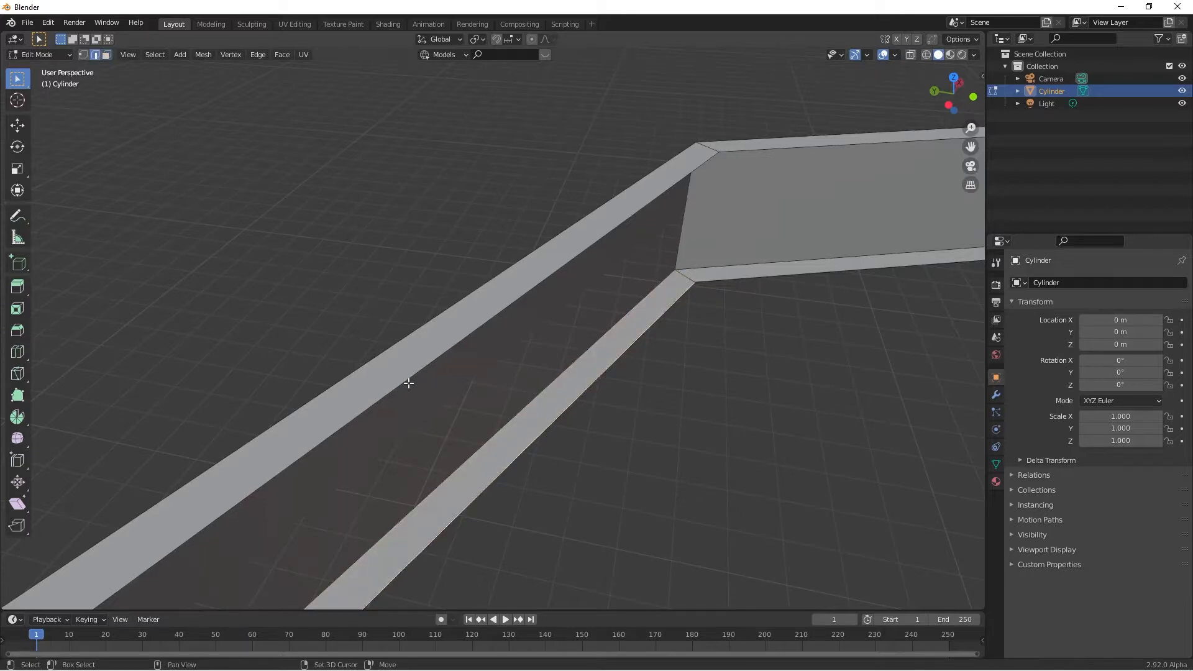
alt+click(468, 465)
middle_drag(469, 464, 607, 404)
alt+click(620, 412)
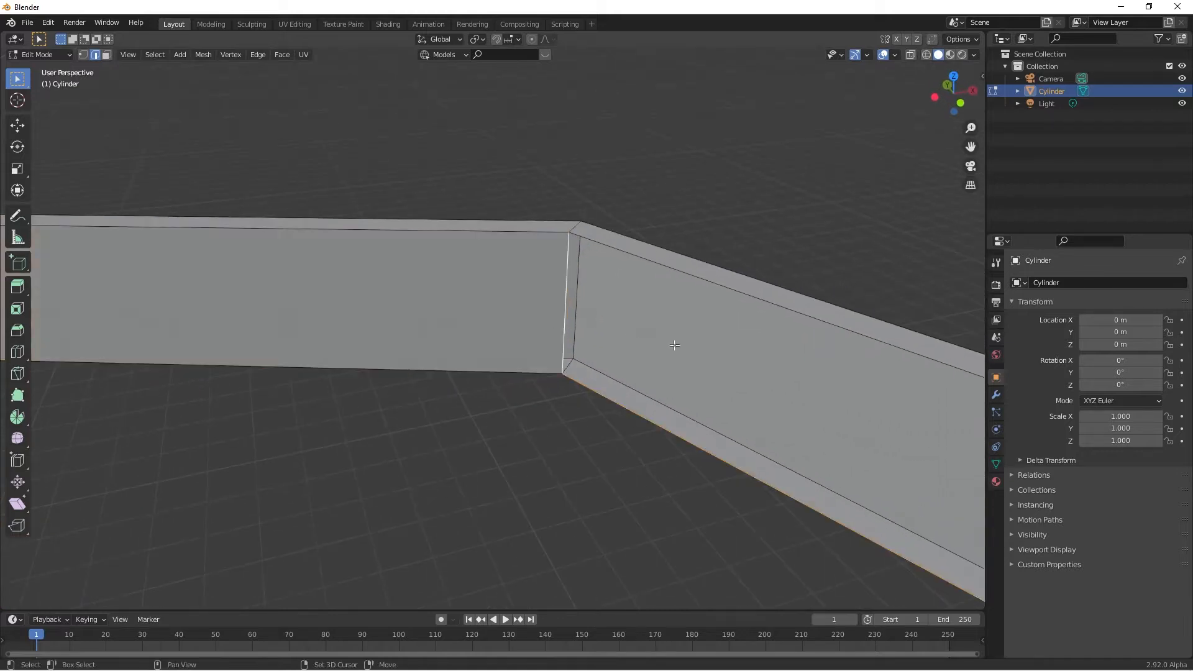
alt+shift+click(668, 270)
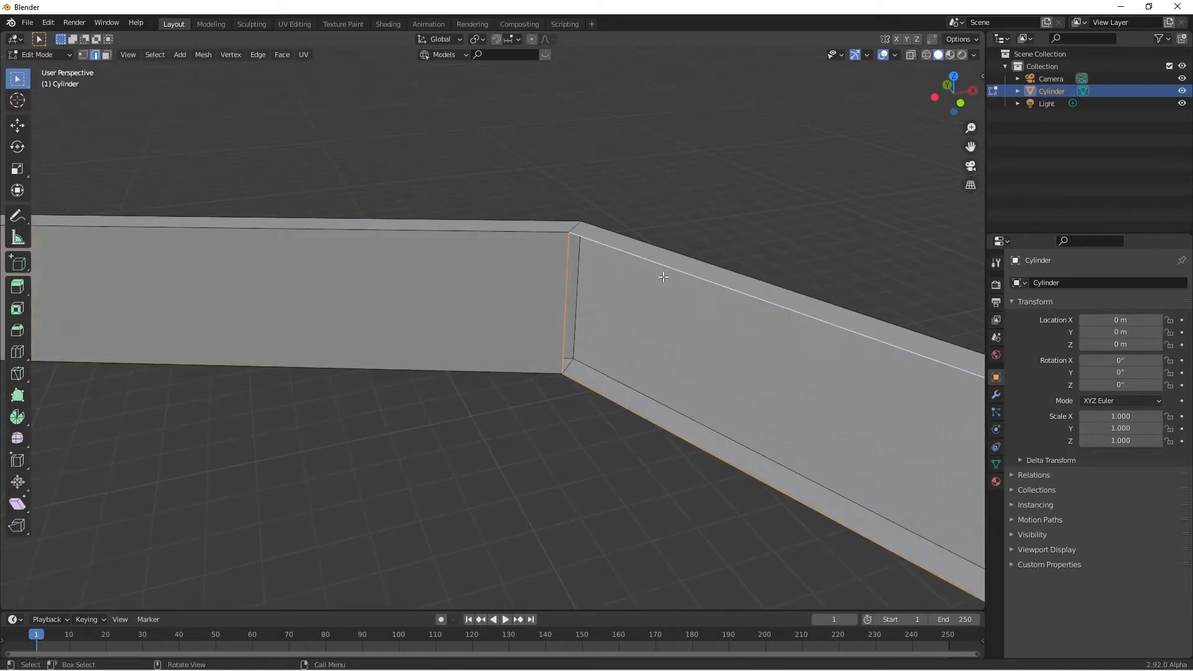
key(f)
scroll(596, 393, down, 4)
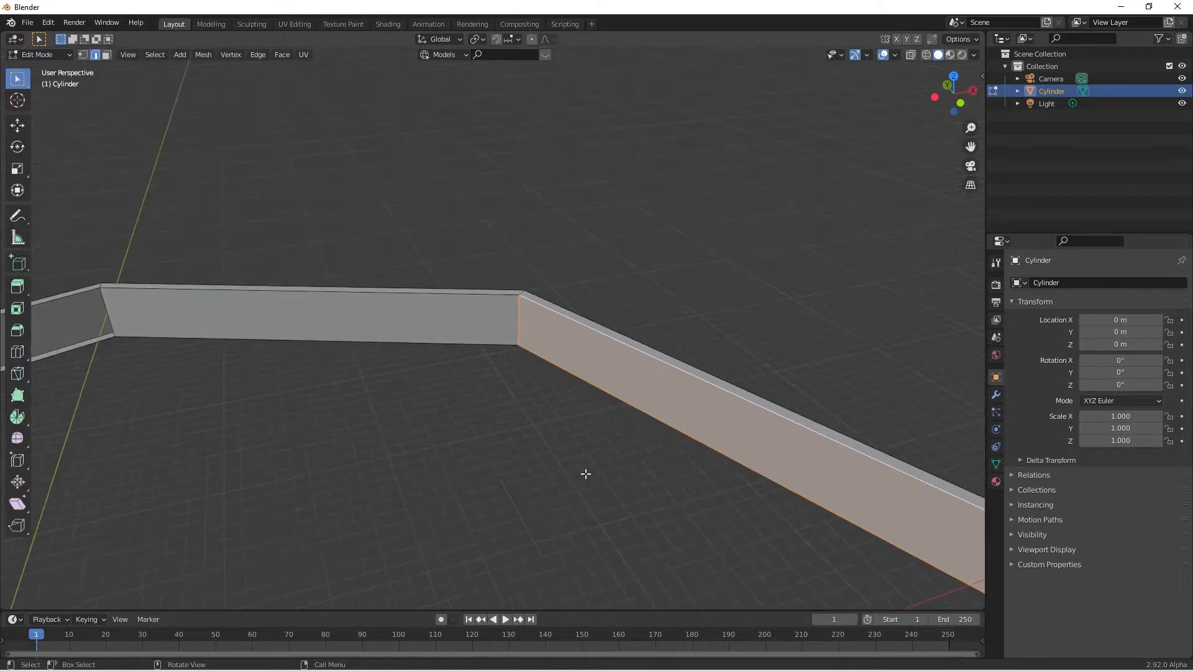
middle_drag(621, 504, 558, 423)
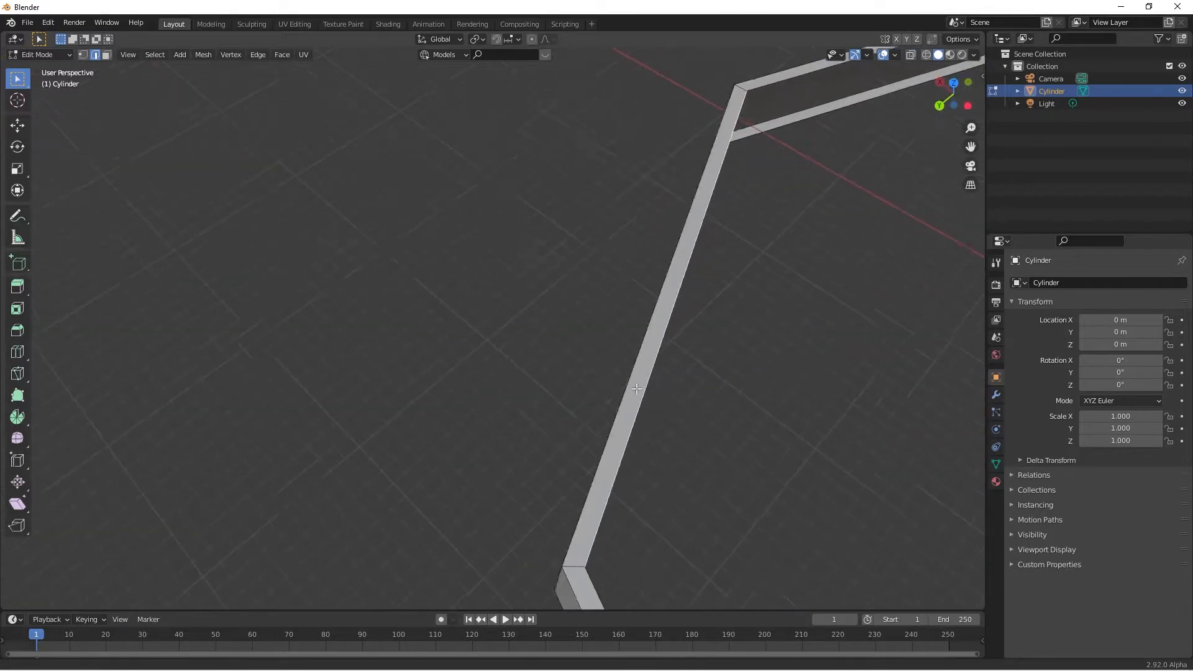
shift+middle_drag(827, 255, 524, 402)
scroll(525, 402, up, 5)
shift+middle_drag(413, 168, 673, 474)
scroll(685, 458, down, 5)
scroll(677, 490, up, 5)
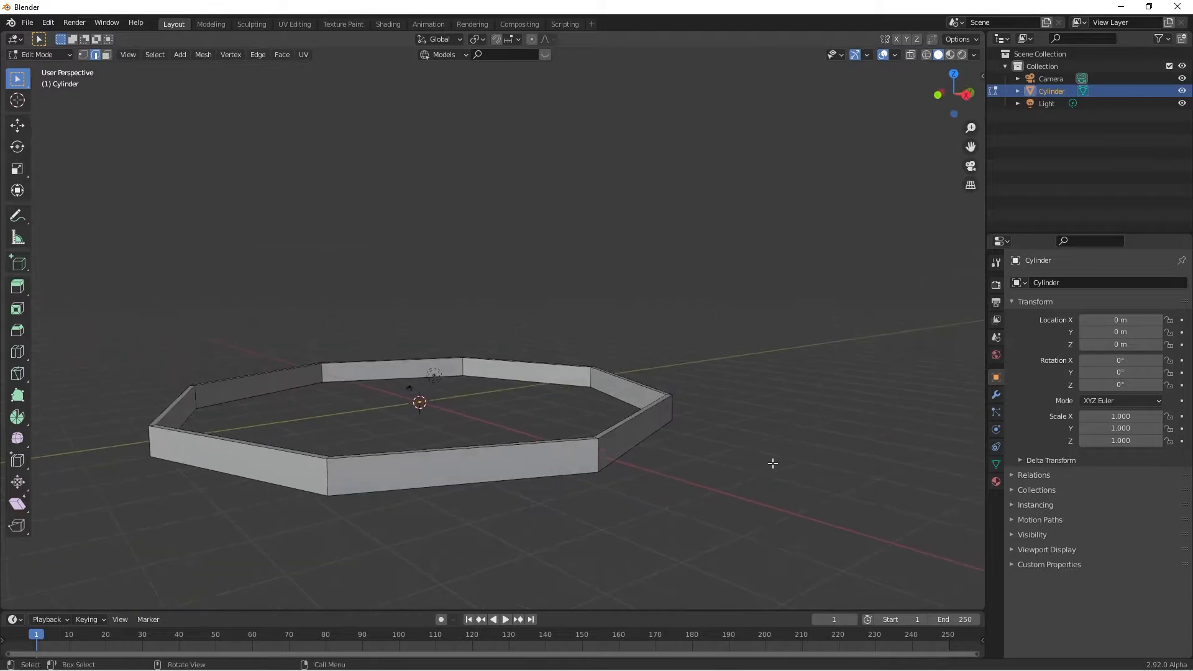
Add two evenly spaced vertical loop cuts across one panel of the octagonal wall, without sliding them.
key(Tab)
middle_drag(478, 427, 391, 535)
scroll(481, 538, down, 4)
scroll(663, 541, up, 5)
key(Tab)
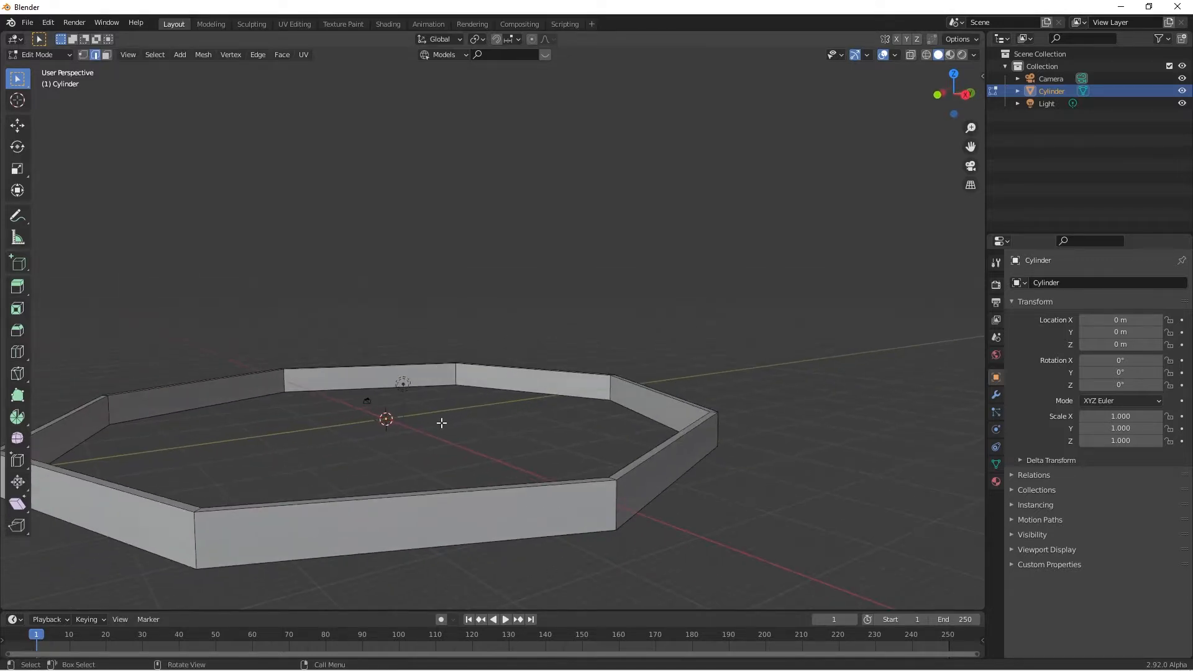
key(ctrl+r)
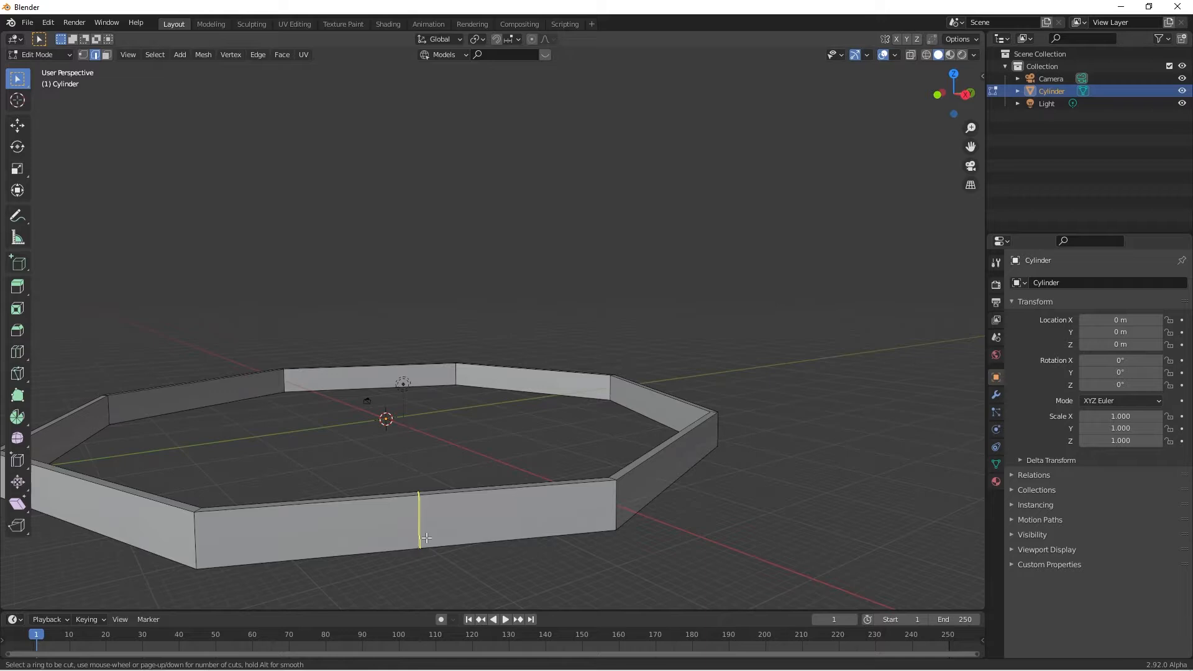
scroll(426, 538, up, 5)
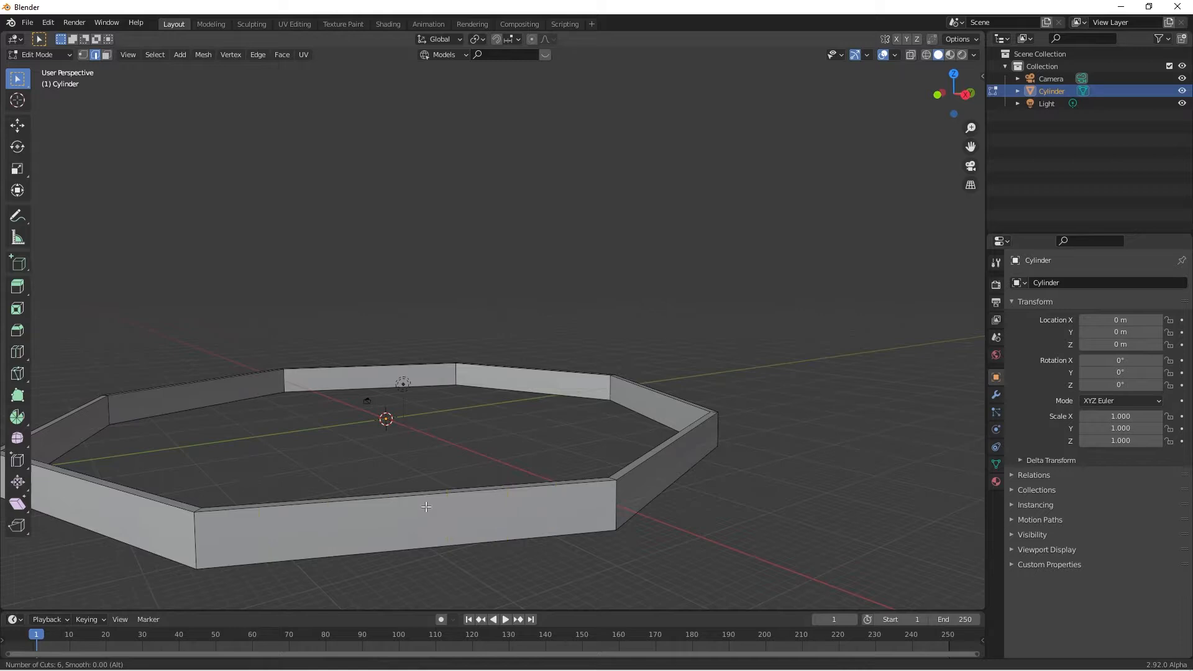
scroll(435, 538, down, 5)
scroll(439, 537, up, 6)
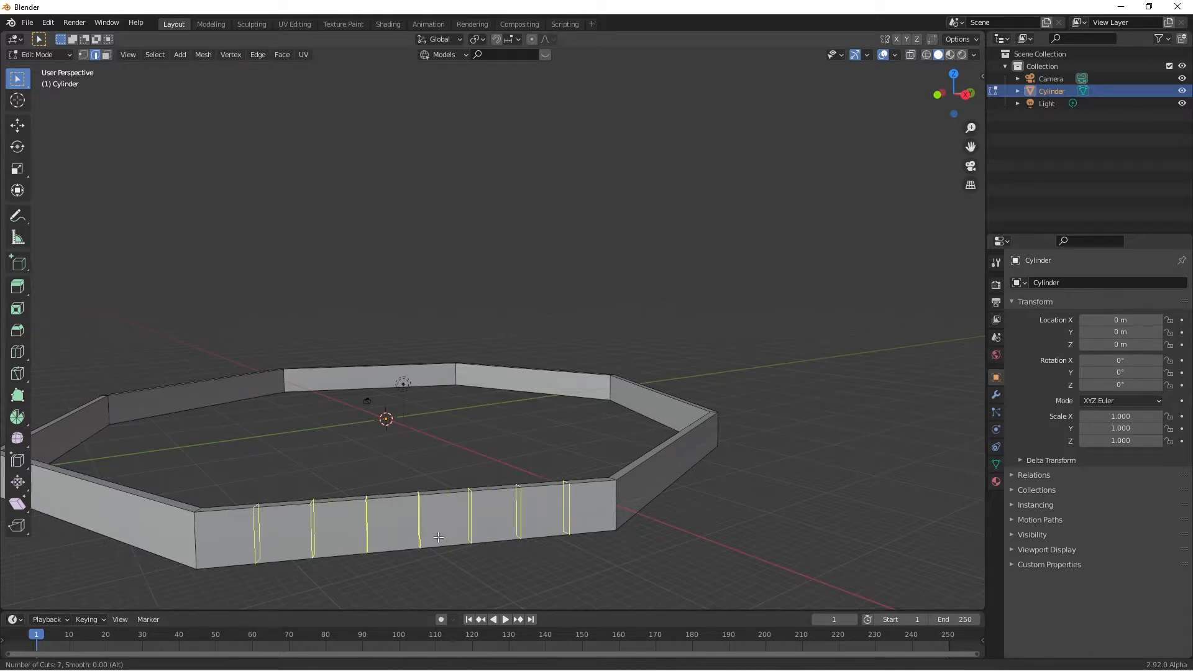
scroll(438, 537, down, 6)
scroll(439, 538, up, 1)
click(438, 537)
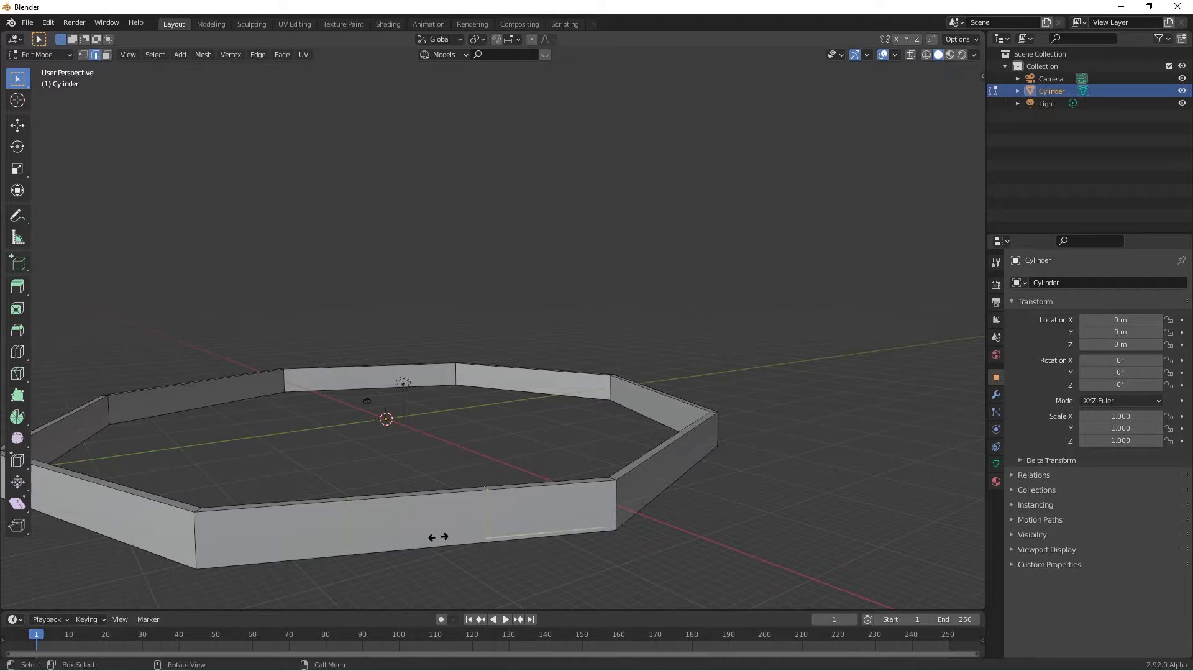
right_click(438, 537)
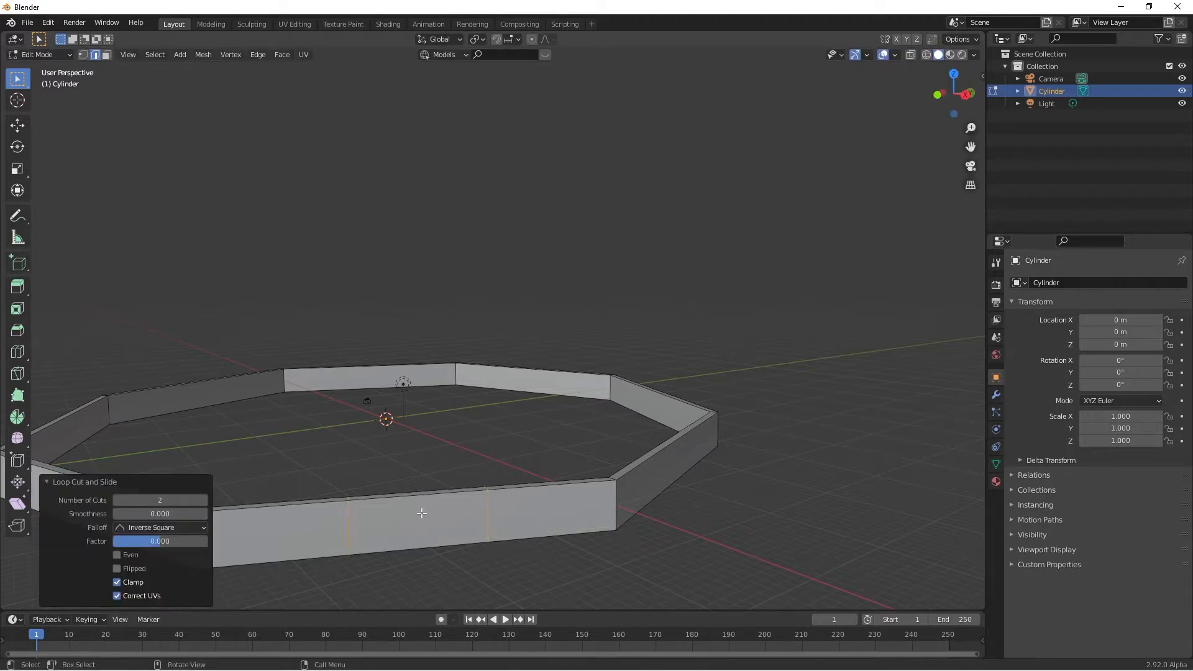
Delete the loop of faces around the middle section of the cut wall panel to open an entrance.
key(3)
click(381, 512)
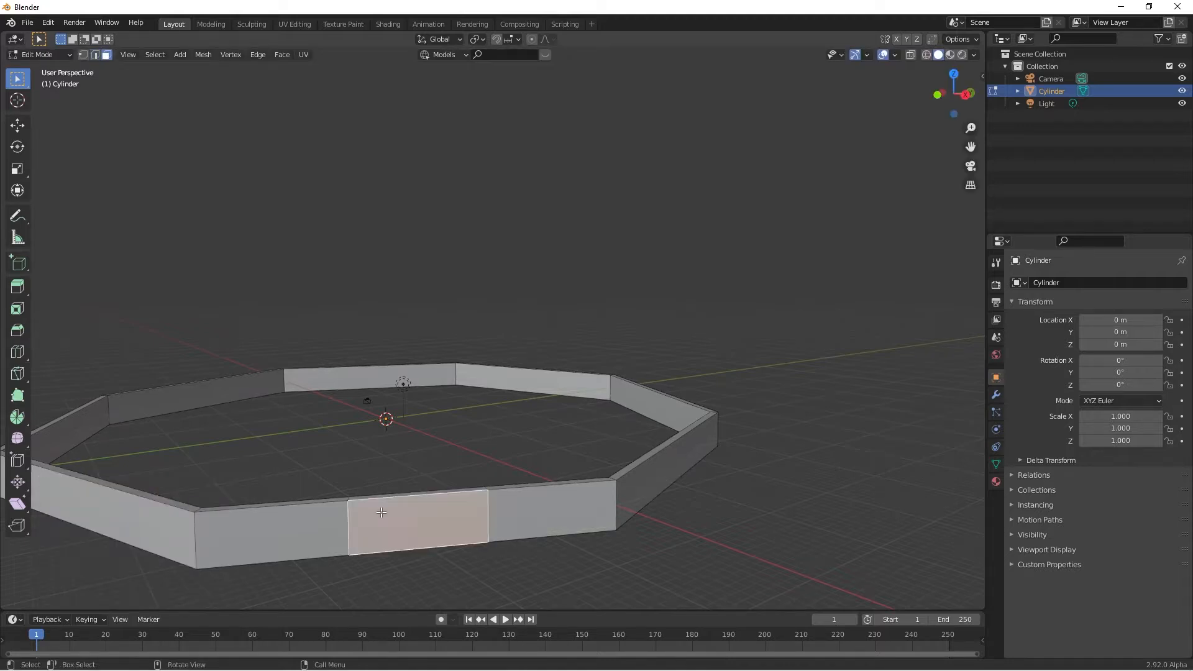
alt+click(432, 533)
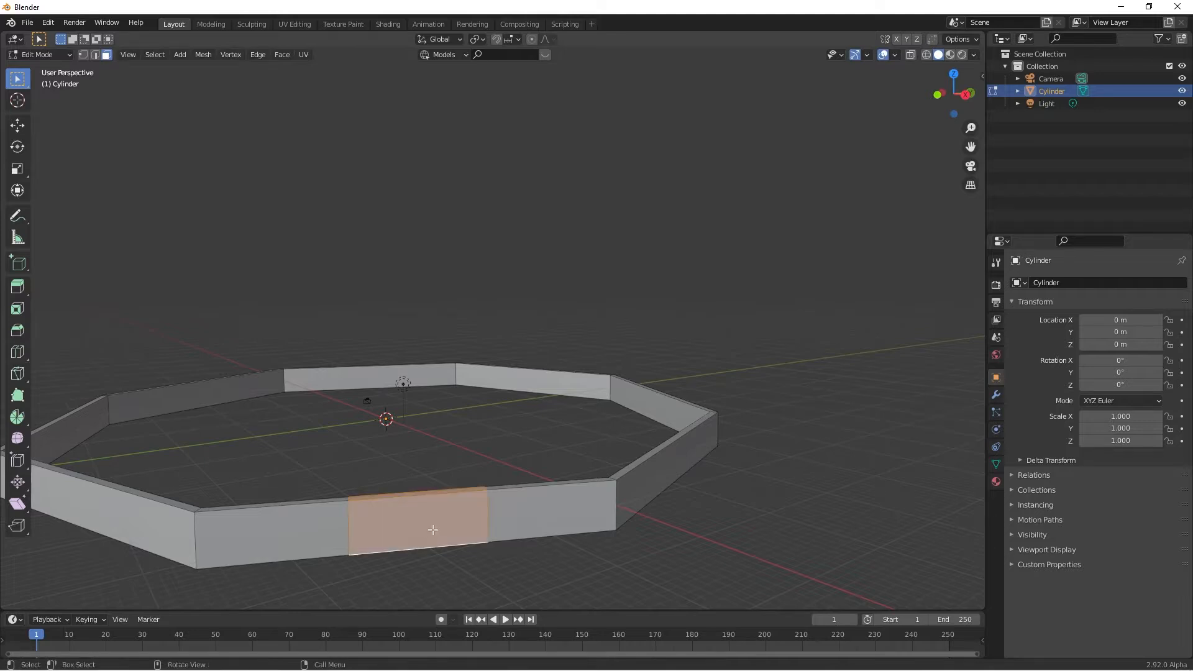
middle_drag(452, 512, 487, 301)
scroll(450, 491, up, 5)
scroll(442, 475, down, 2)
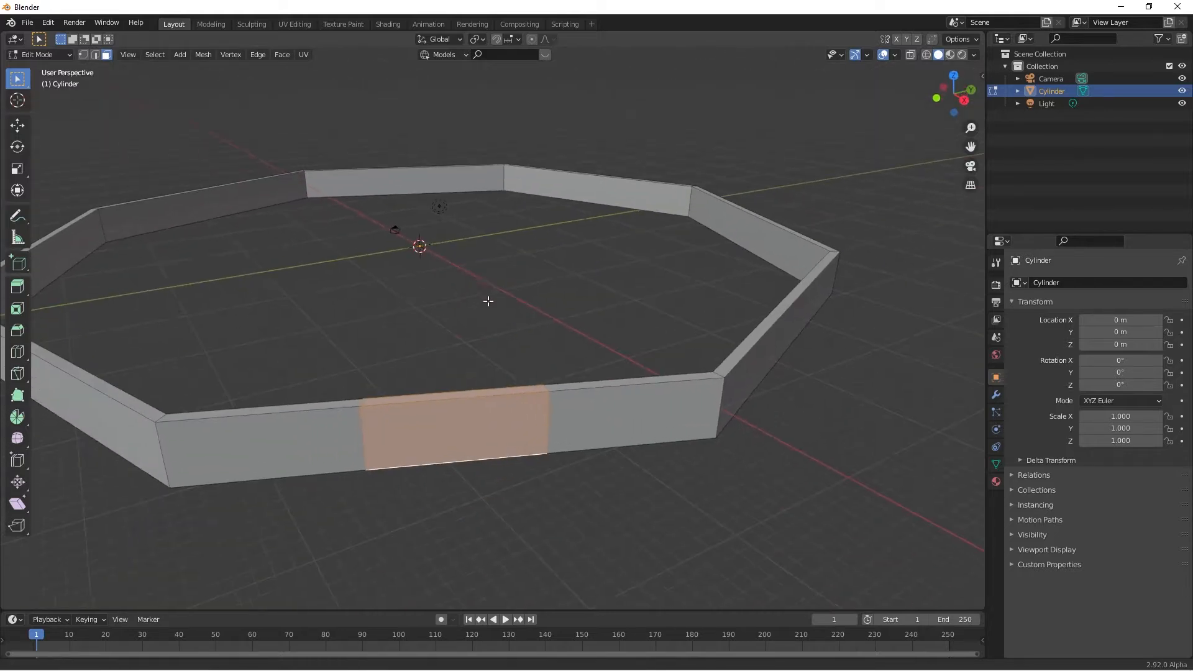
key(x)
click(469, 371)
Examine the octagonal wall and its entrance opening from the top view and up close.
scroll(463, 371, down, 3)
mouse_move(462, 371)
middle_down()
mouse_move(439, 401)
mouse_move(514, 366)
mouse_move(468, 375)
middle_up()
scroll(499, 361, down, 2)
key(KP_7)
scroll(497, 392, up, 4)
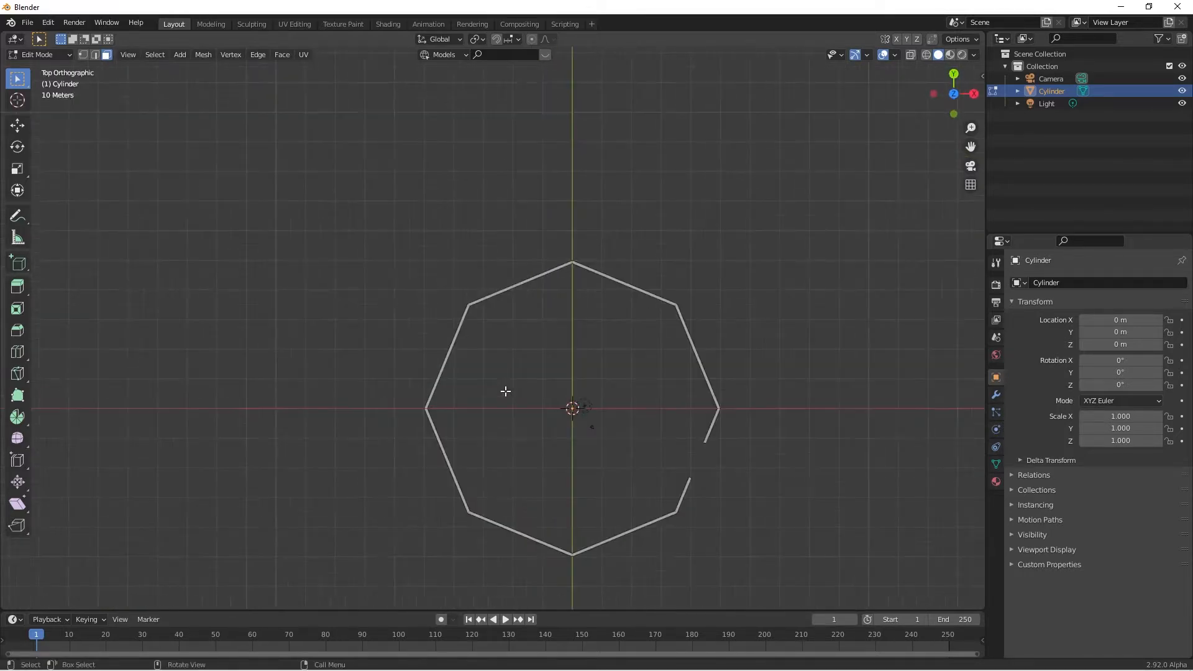
shift+middle_drag(540, 447, 411, 325)
scroll(413, 296, up, 5)
scroll(459, 379, up, 2)
Select the outer vertical edge at the wall's open end beside the entrance gap in edge mode.
click(438, 283)
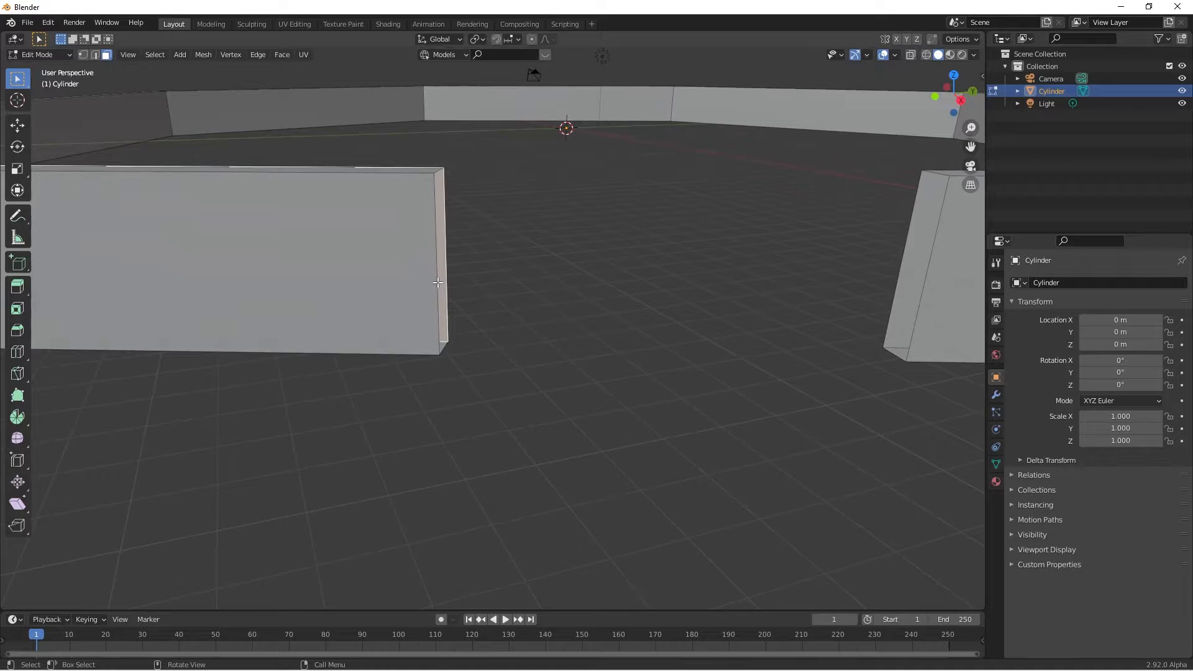
key(2)
click(438, 283)
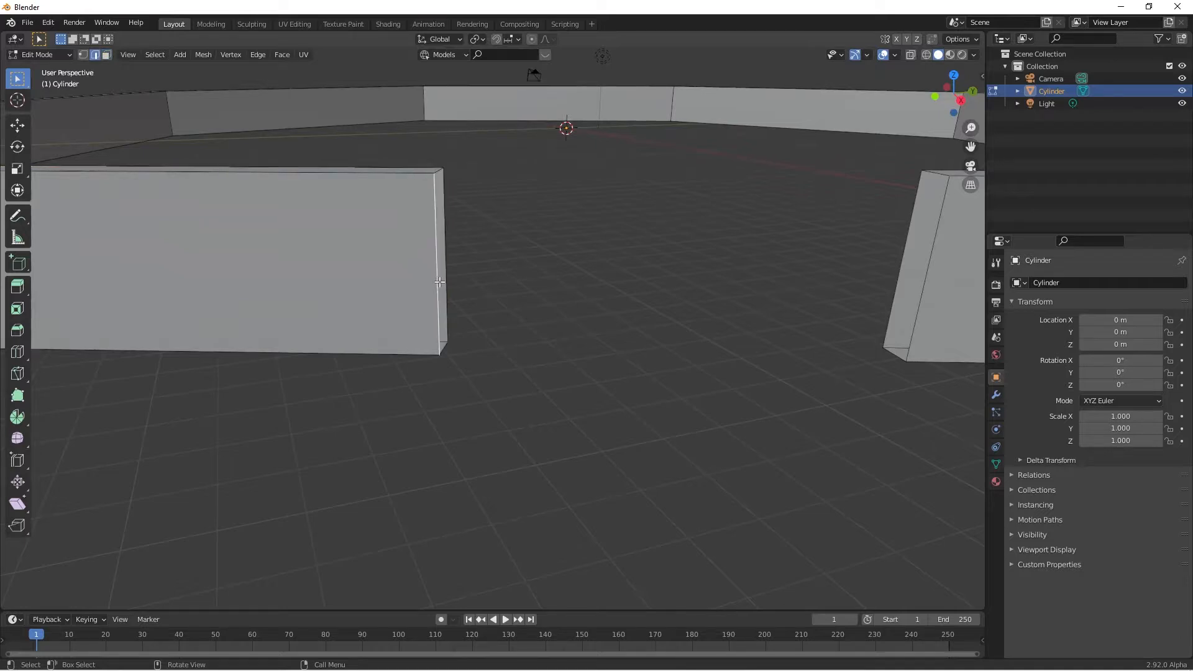
middle_drag(440, 282, 426, 289)
scroll(297, 292, up, 2)
shift+middle_drag(295, 292, 386, 286)
scroll(330, 277, down, 1)
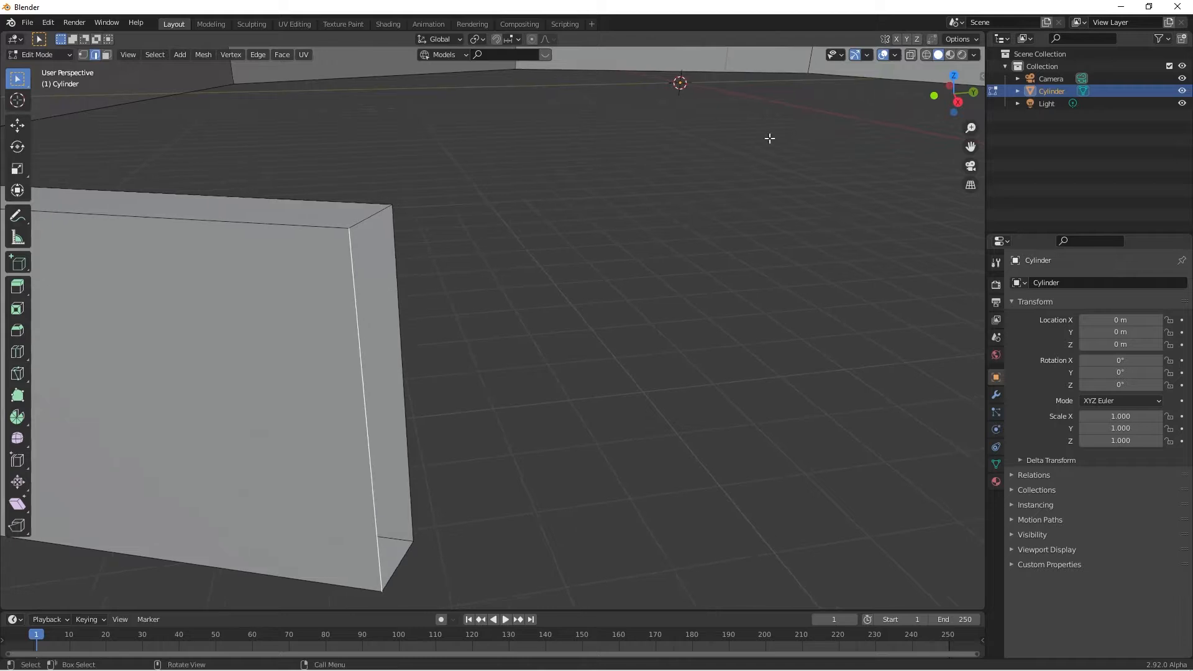
Try the Object, Vertex, Single, Random and Texture viewport colour options, and return to Material.
click(974, 56)
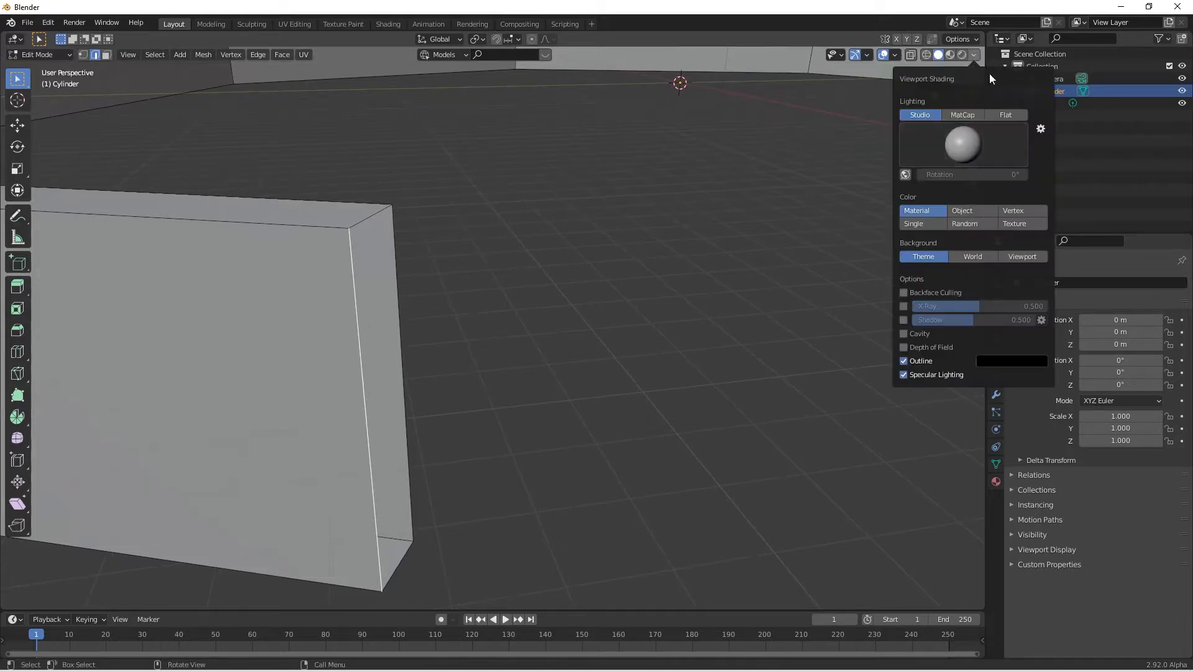
click(967, 210)
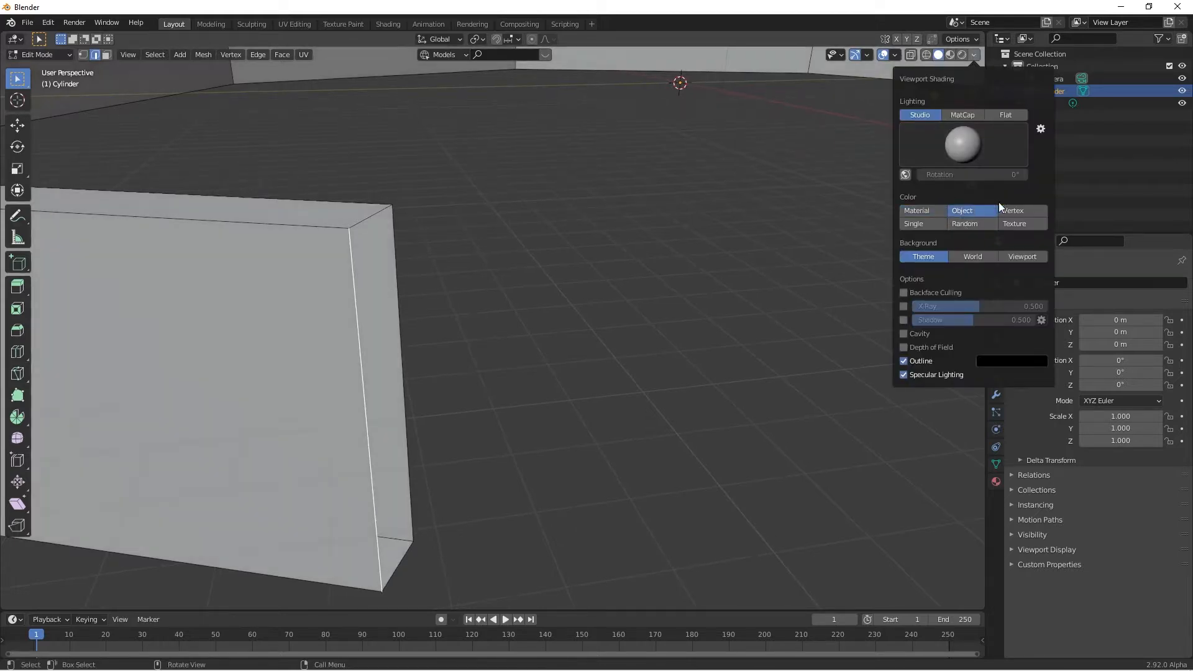
click(1016, 210)
click(932, 227)
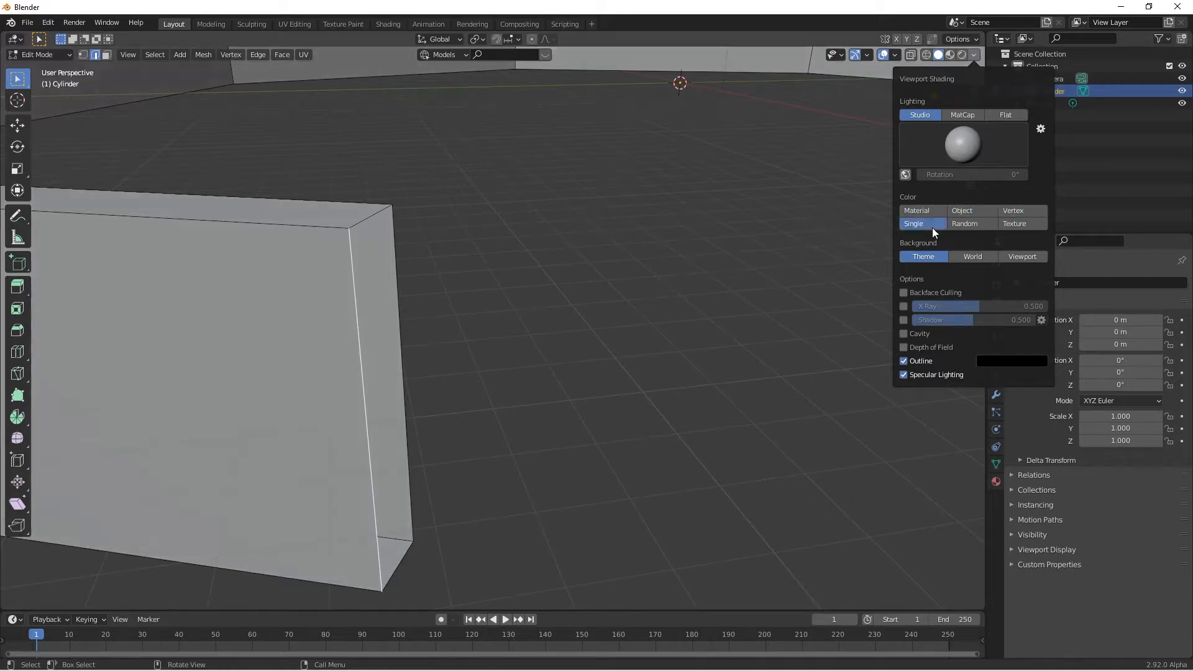
click(966, 224)
click(1042, 223)
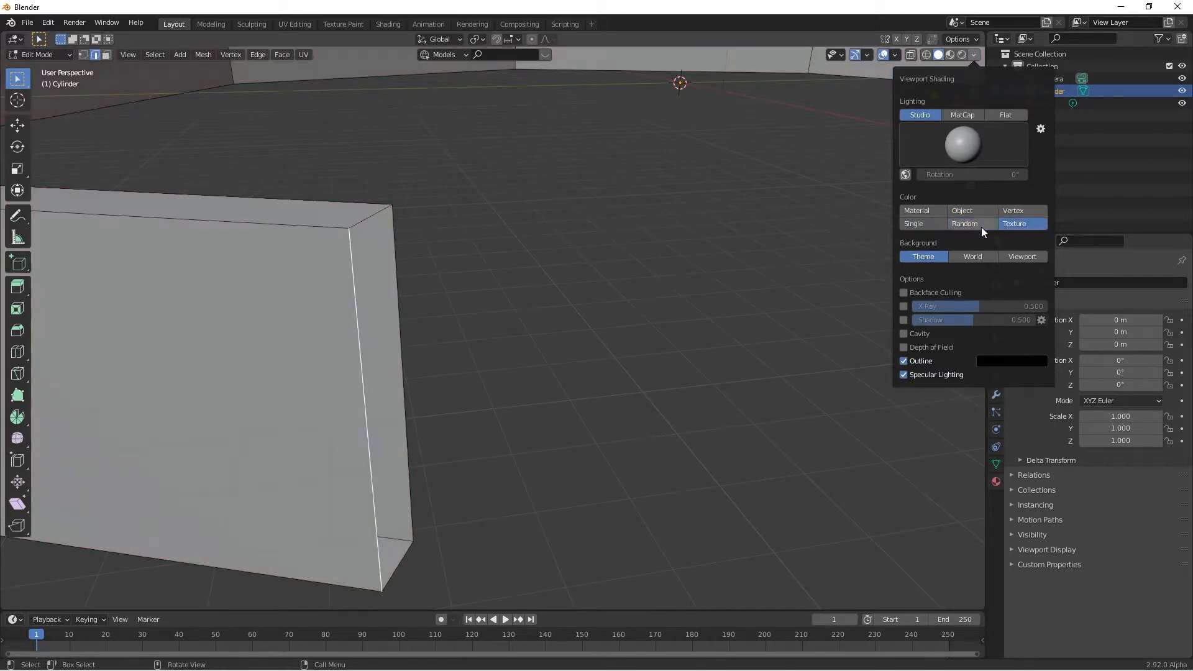
click(925, 212)
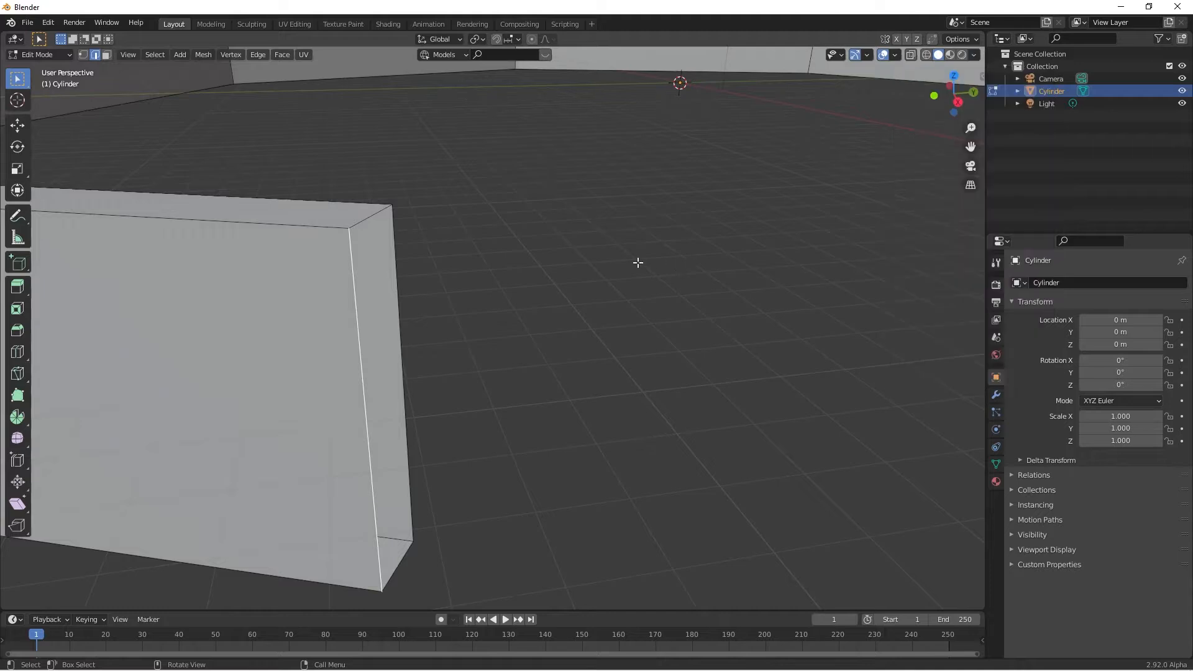
scroll(483, 423, up, 1)
scroll(483, 419, down, 1)
shift+middle_drag(483, 419, 520, 396)
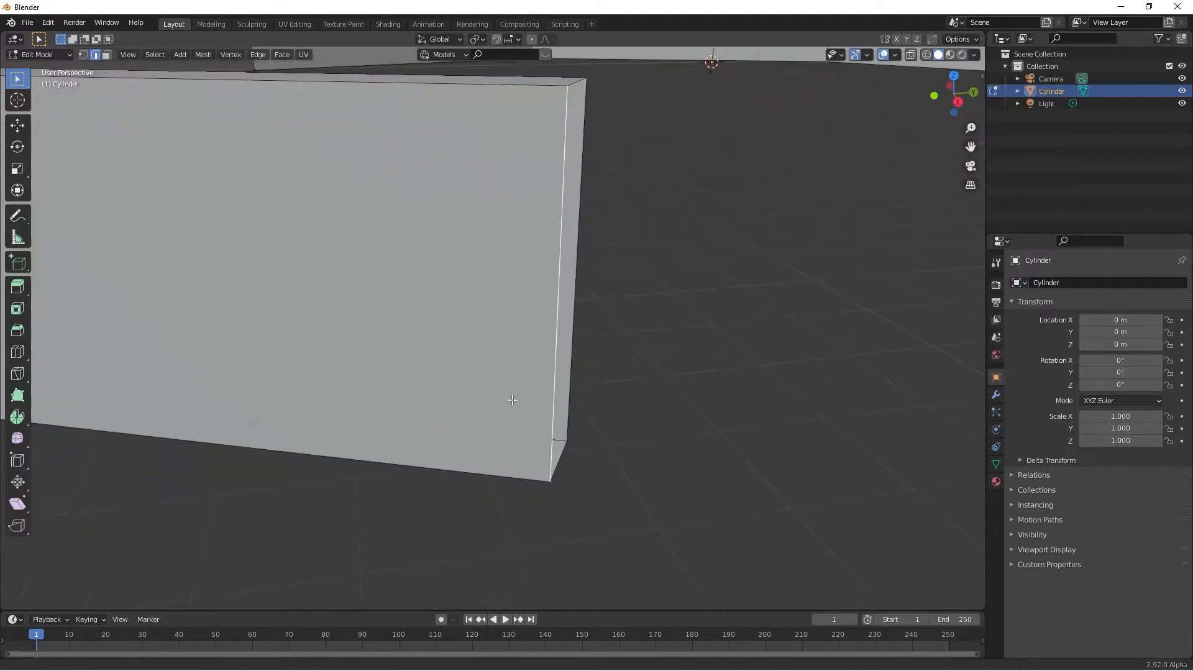
Check the selected wall-end edge in wireframe shading, and return to solid shading.
click(927, 56)
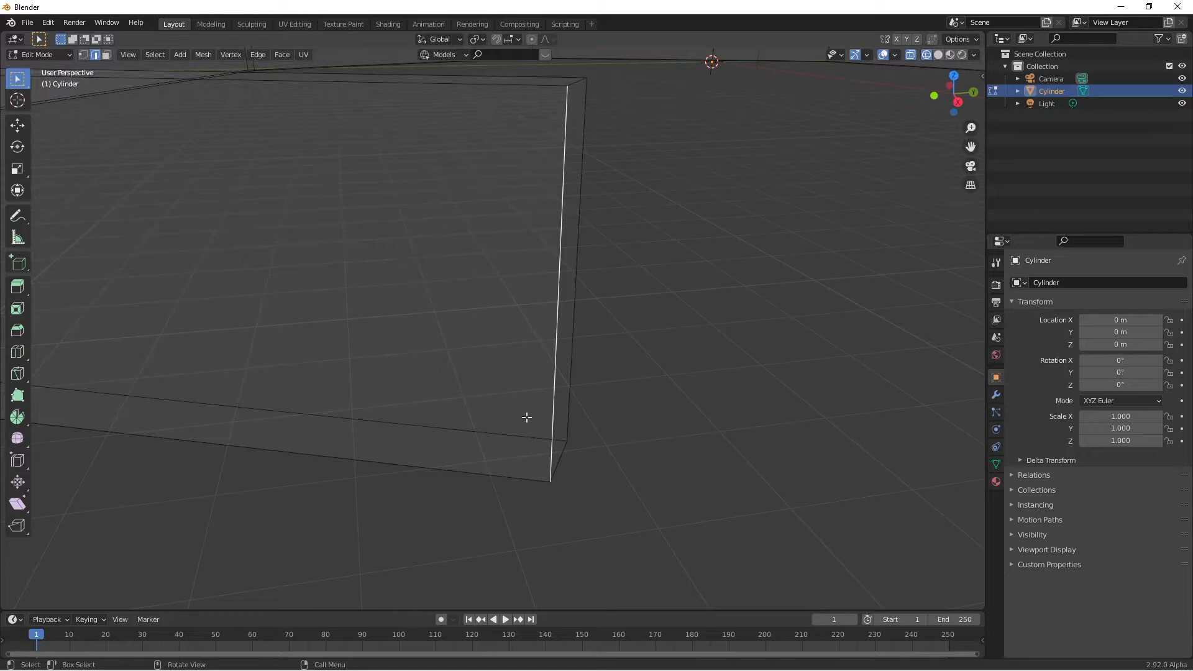
click(937, 55)
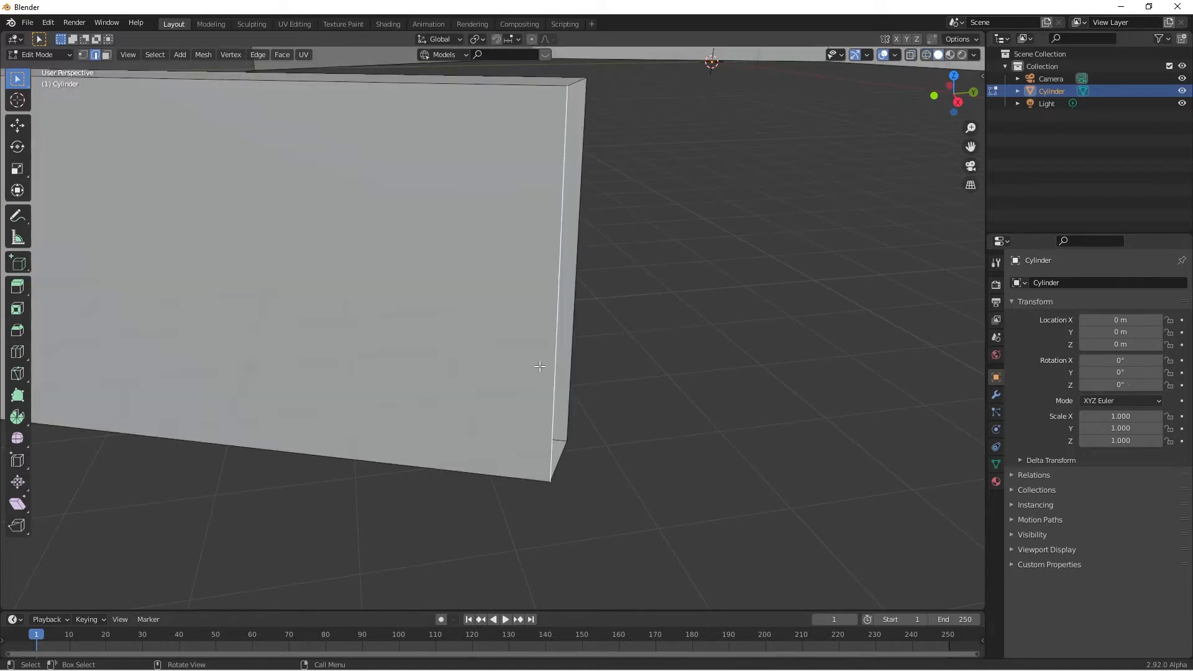
Select the edge loop at each open wall end beside the entrance gap and fill both ends with faces.
alt+click(553, 367)
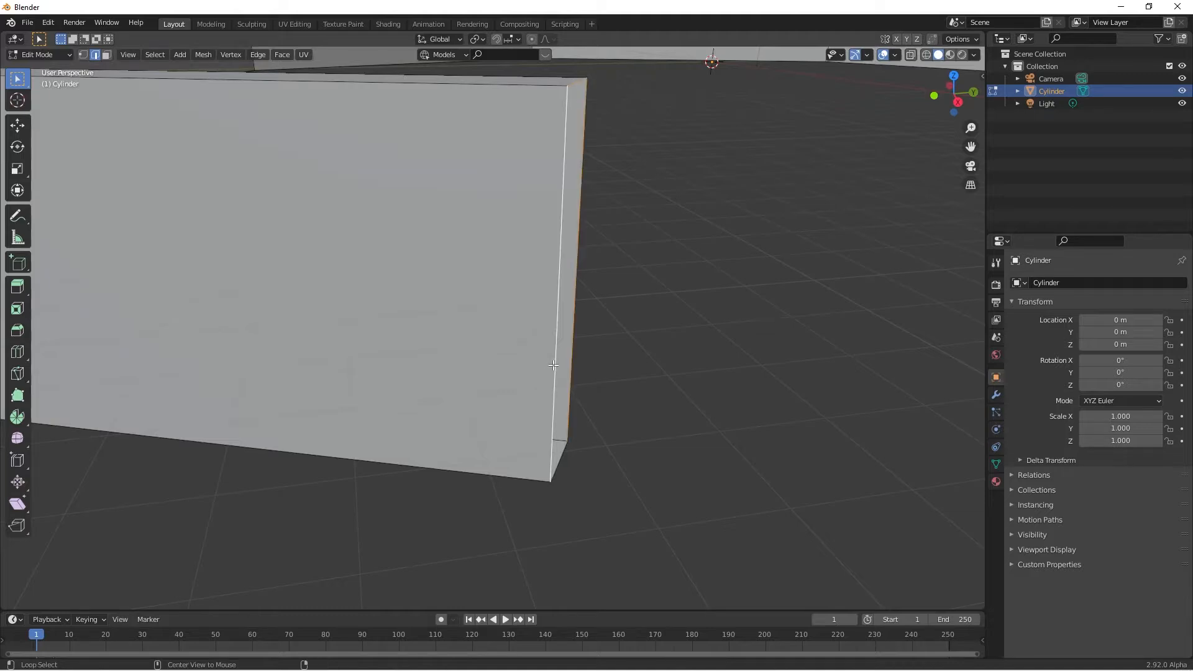
shift+middle_drag(778, 315, 667, 319)
scroll(652, 312, down, 5)
scroll(753, 359, up, 4)
shift+middle_drag(754, 360, 598, 381)
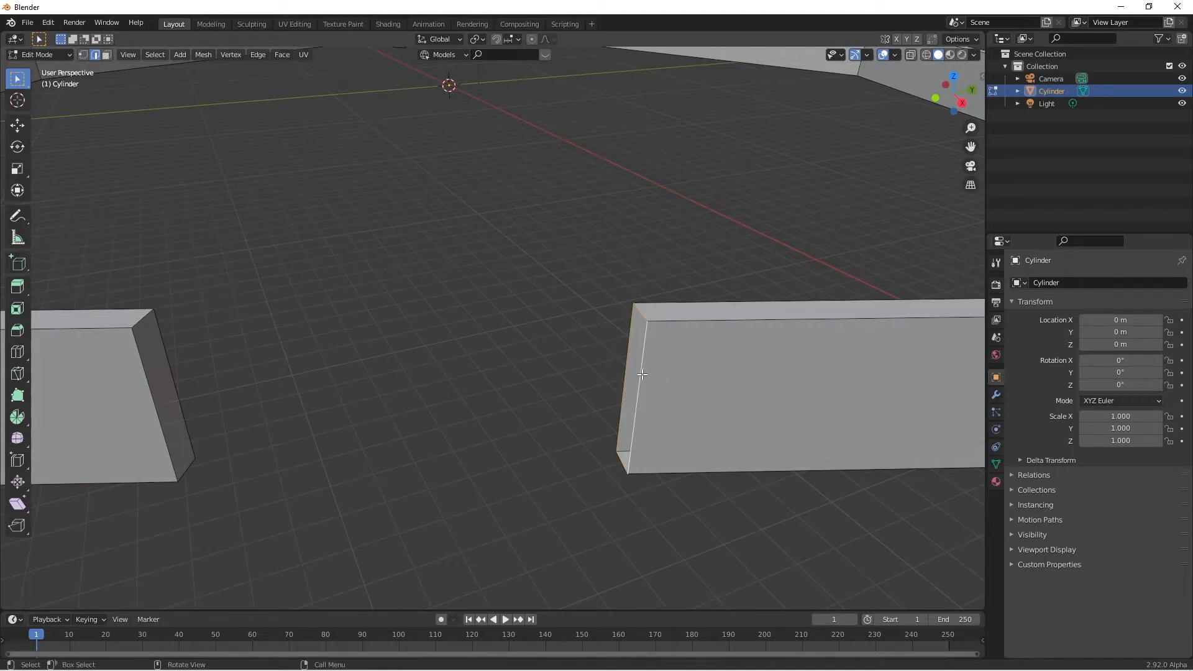
scroll(512, 344, down, 6)
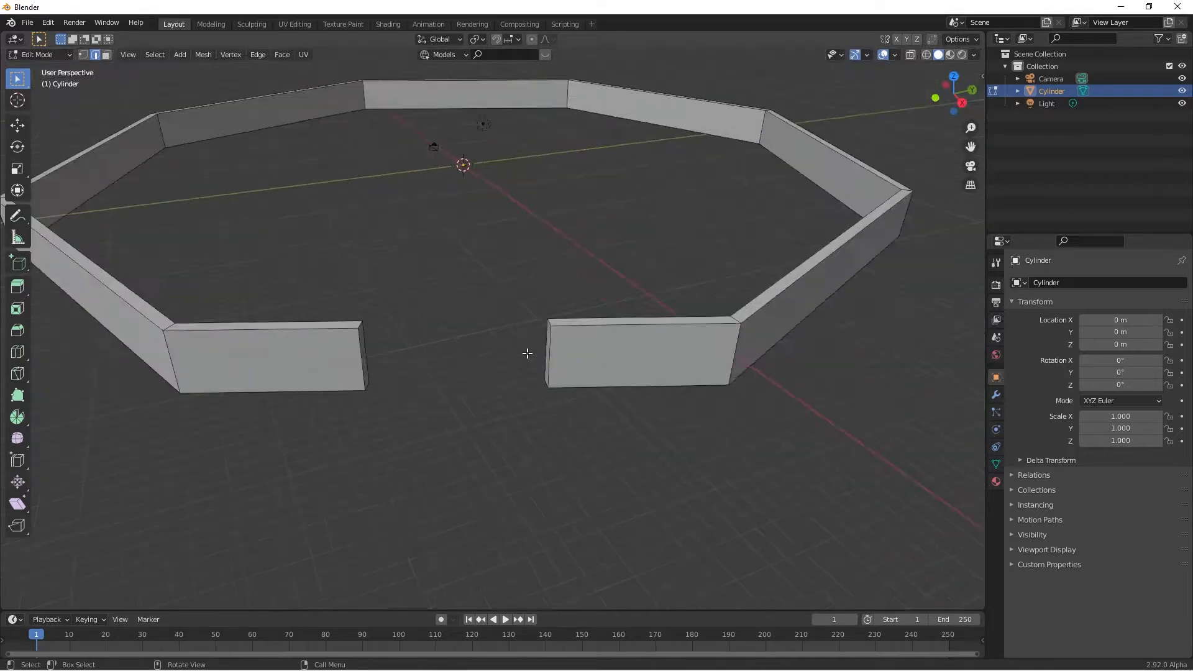
scroll(528, 351, up, 6)
mouse_move(527, 352)
middle_down()
mouse_move(506, 362)
mouse_move(665, 334)
mouse_move(709, 354)
mouse_move(620, 373)
mouse_move(495, 333)
mouse_move(706, 330)
mouse_move(687, 348)
mouse_move(527, 349)
middle_up()
scroll(540, 348, down, 8)
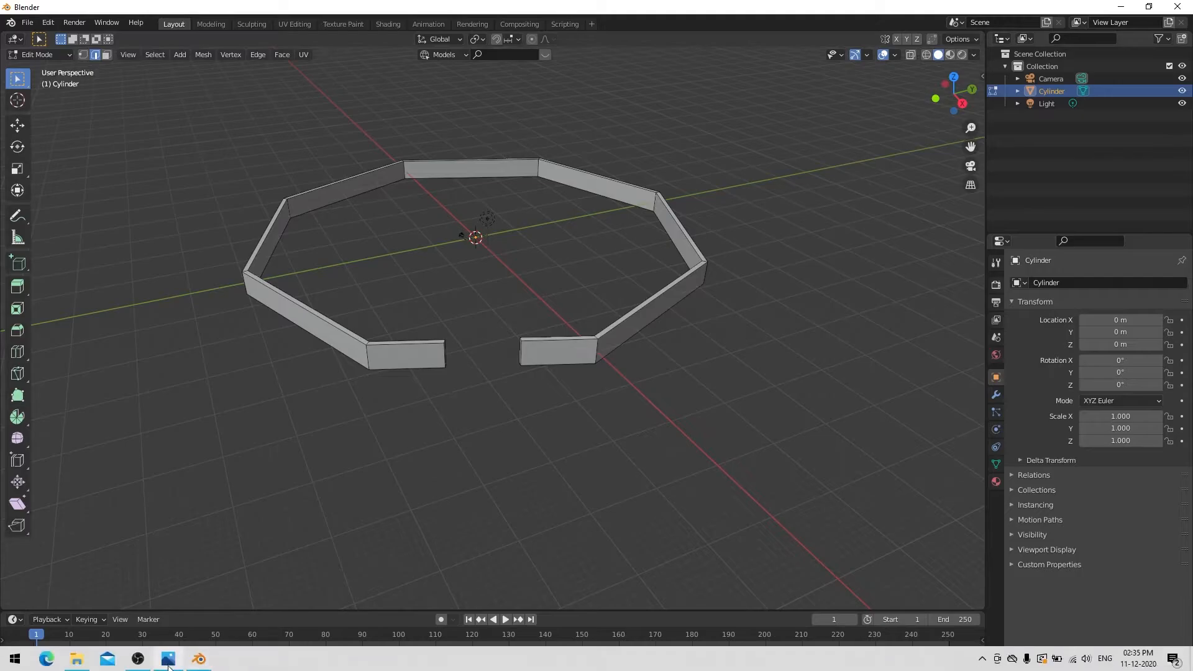
Switch to Photos to check the boundary wall's shape in Palace0169.png, and return to Blender.
click(166, 660)
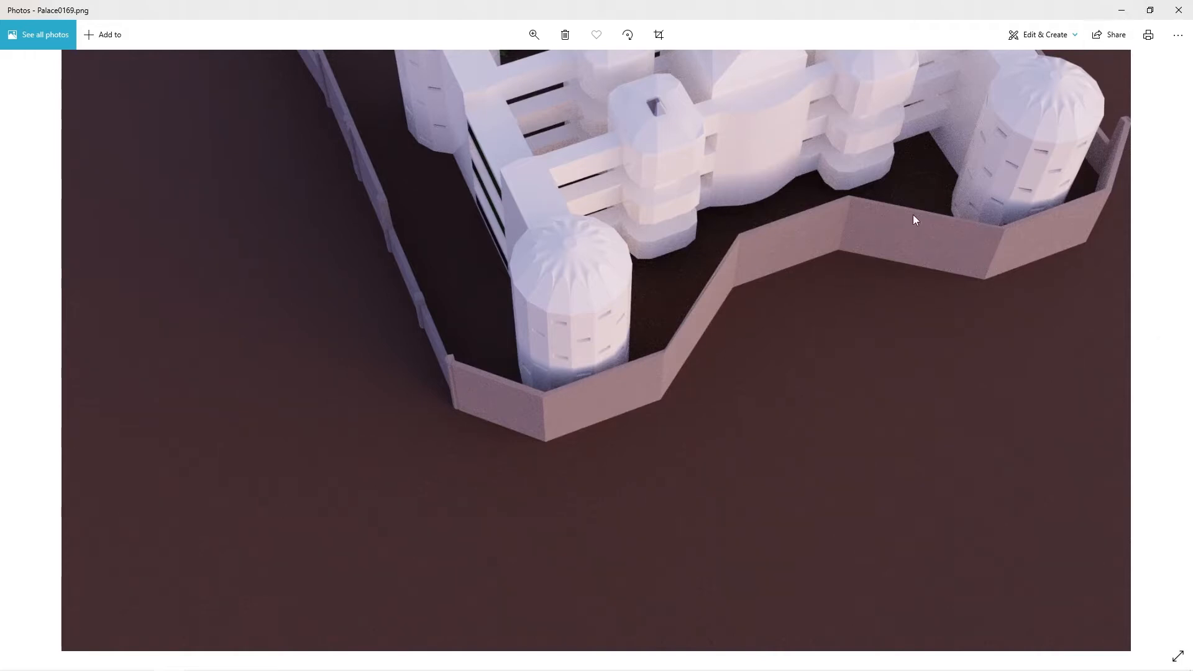
click(1121, 10)
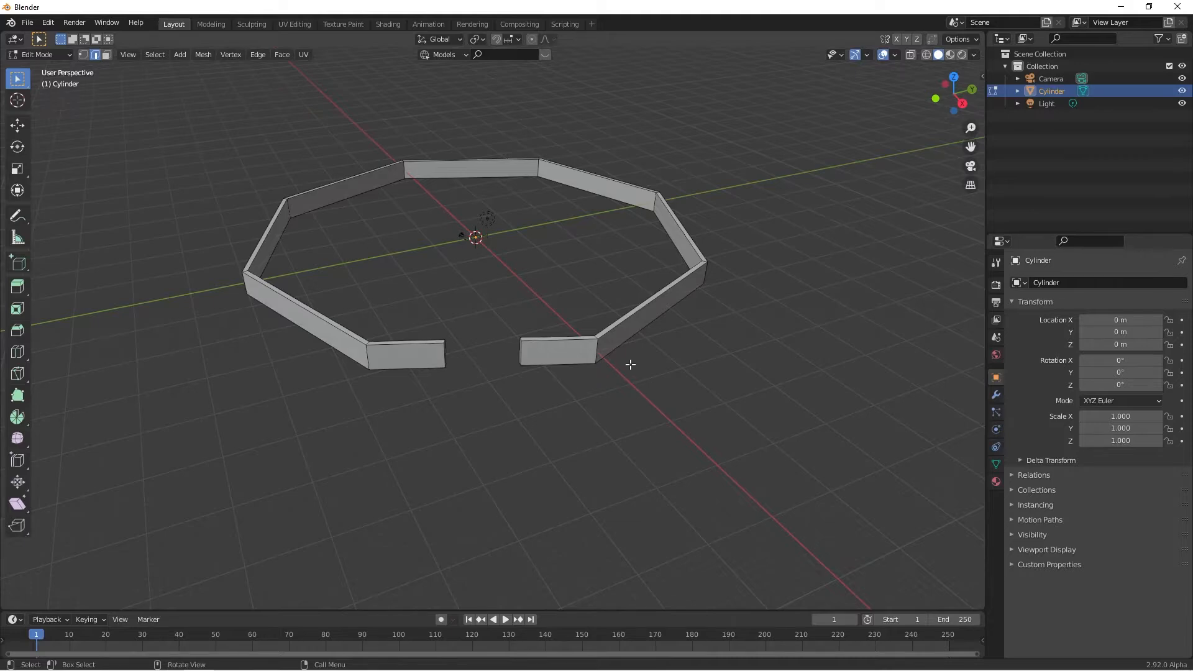
In object mode and top view, rotate the octagonal wall by 22.5° about the Z axis.
key(Tab)
middle_drag(575, 359, 606, 386)
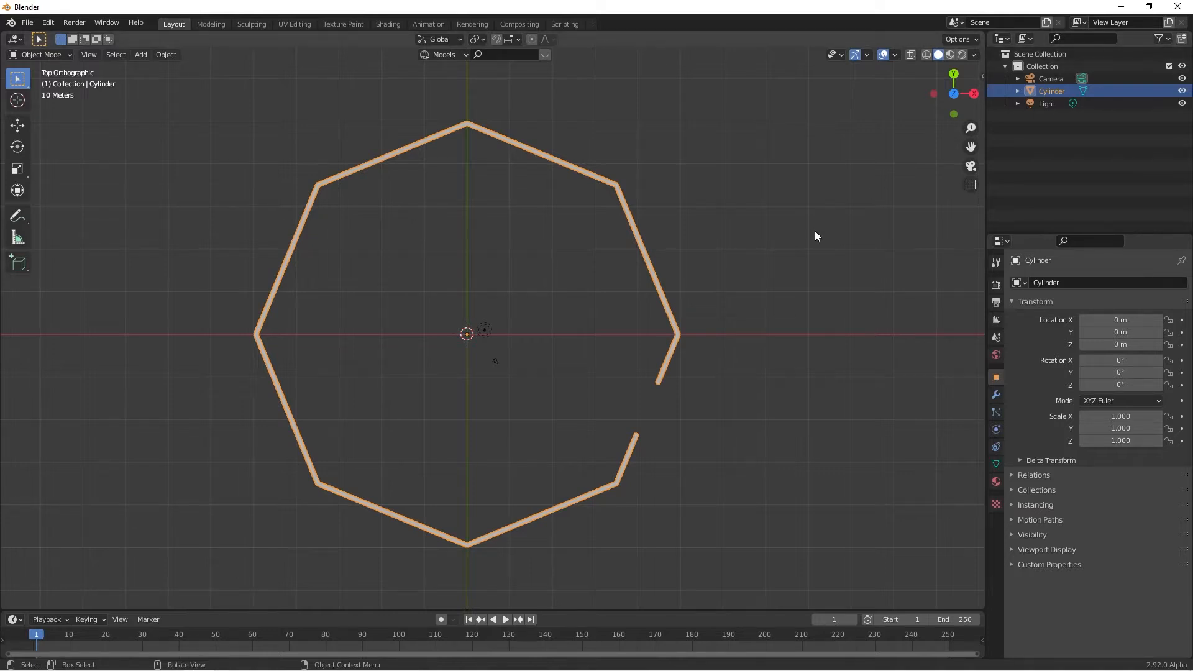
key(r)
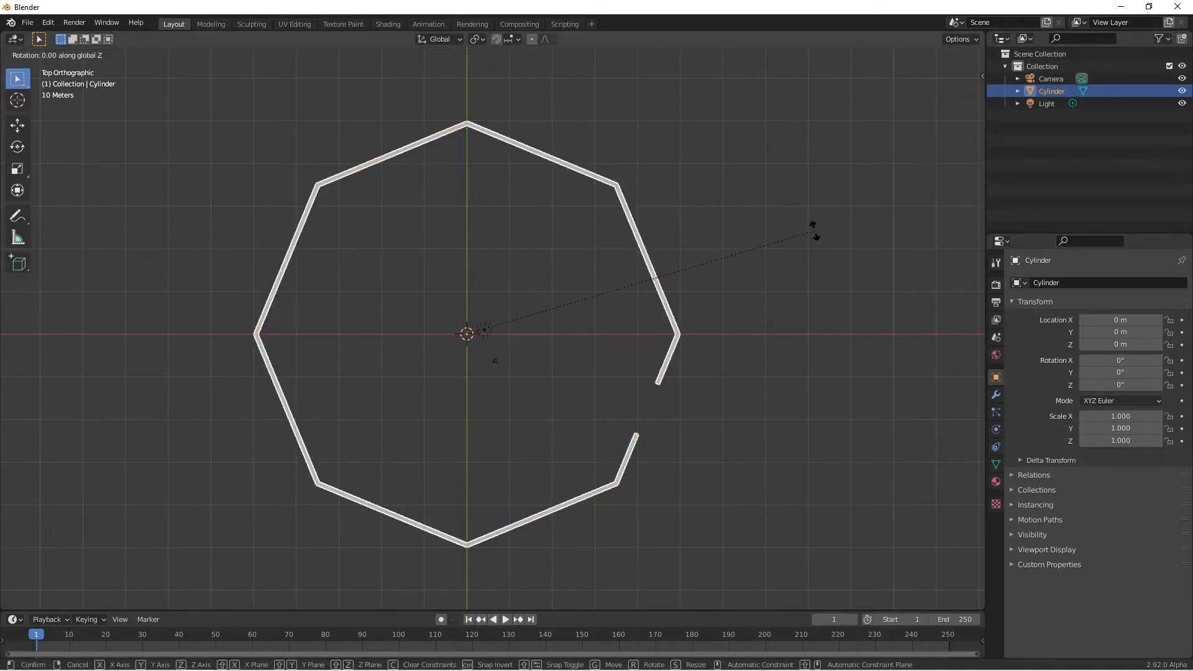
text(22.5)
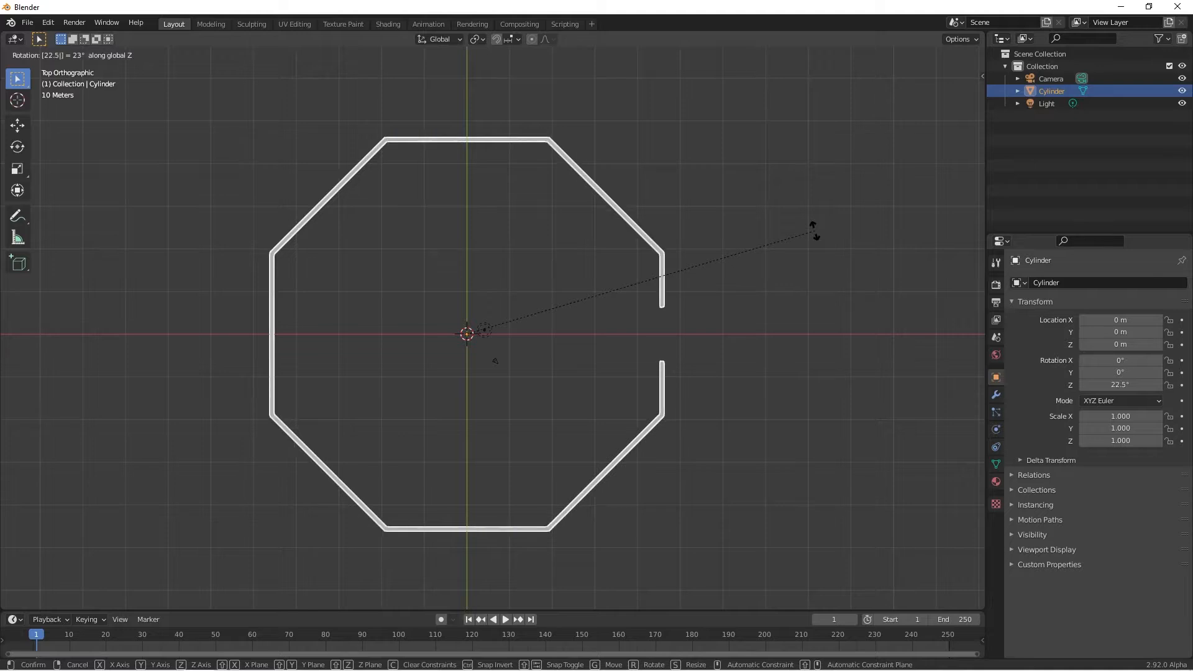
key(Return)
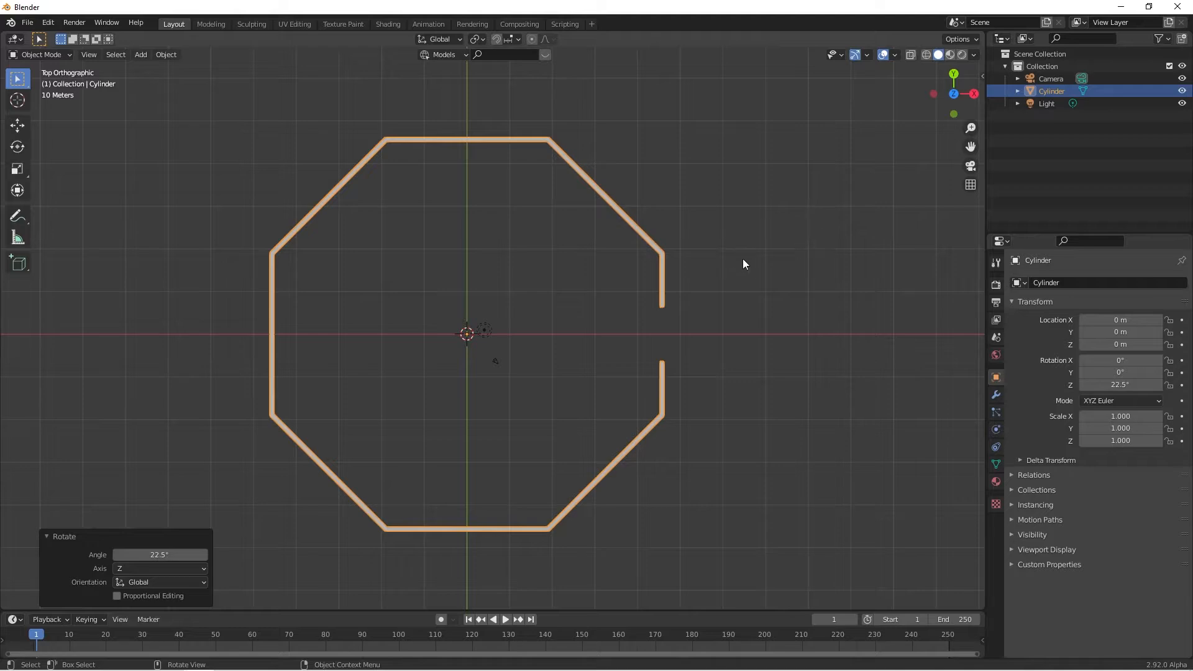
Examine the rotated wall's alignment from the front, right, top and perspective views.
middle_drag(799, 319, 650, 199)
key(KP_1)
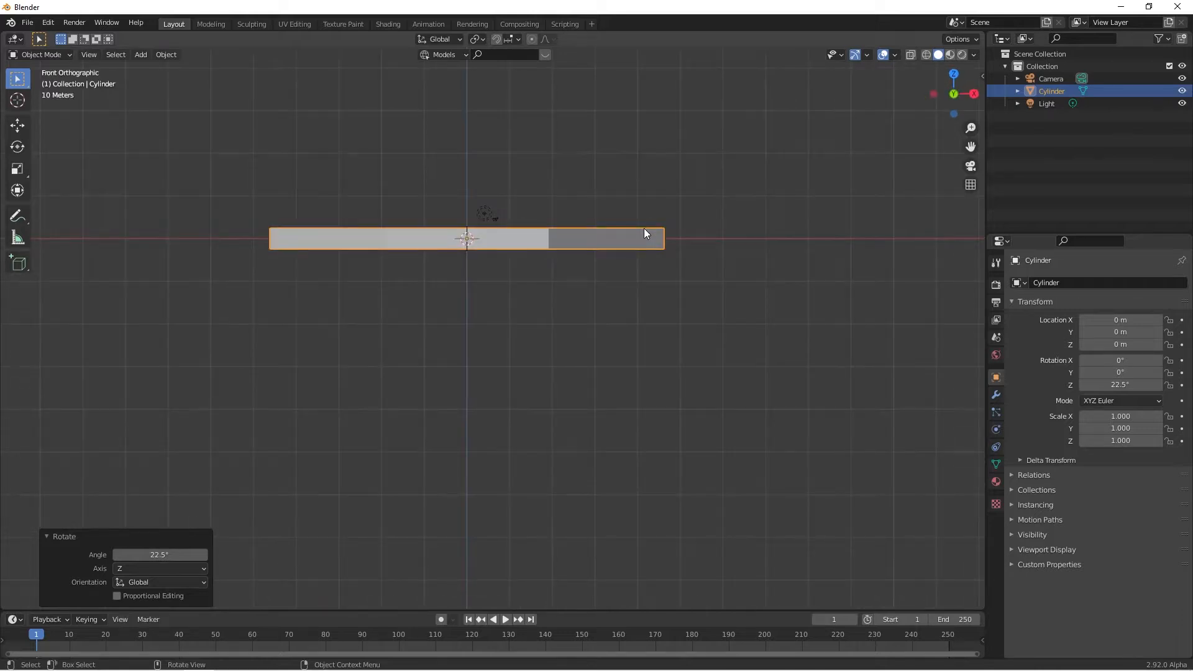
key(KP_3)
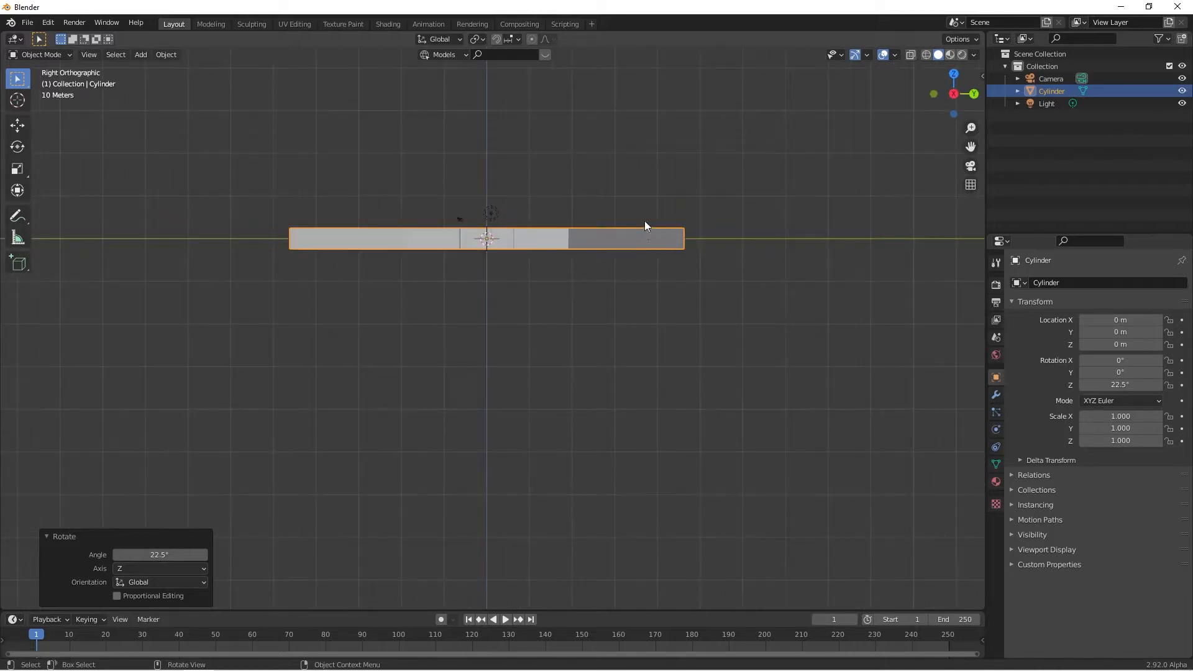
middle_drag(643, 222, 594, 263)
key(KP_1)
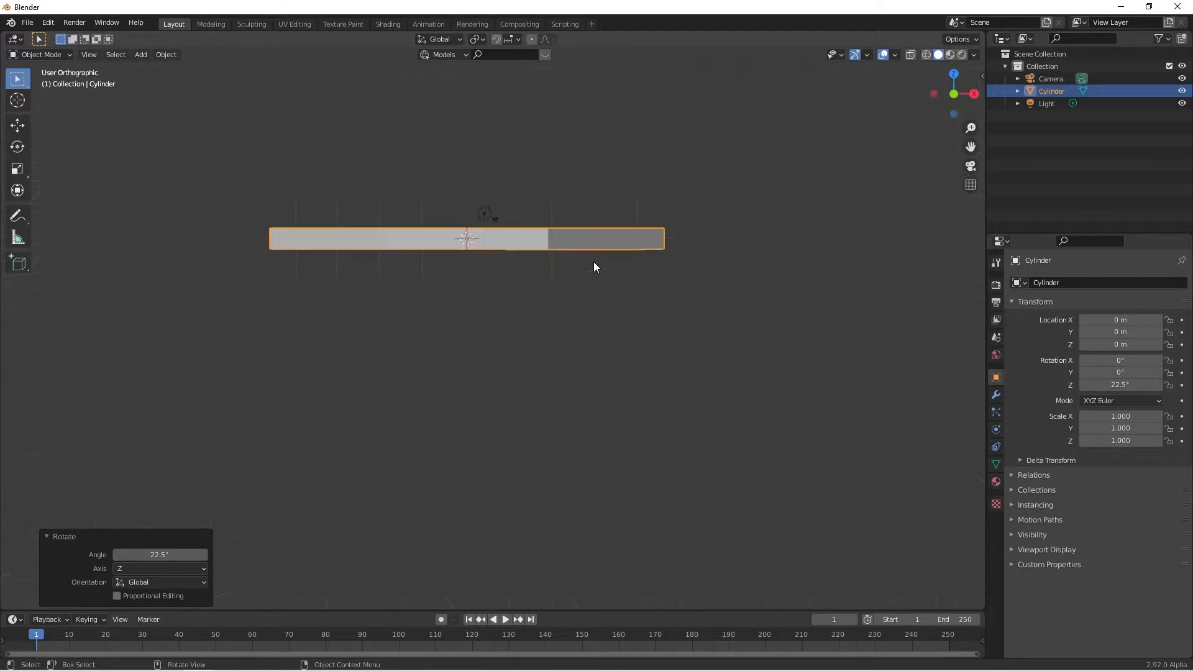
key(KP_3)
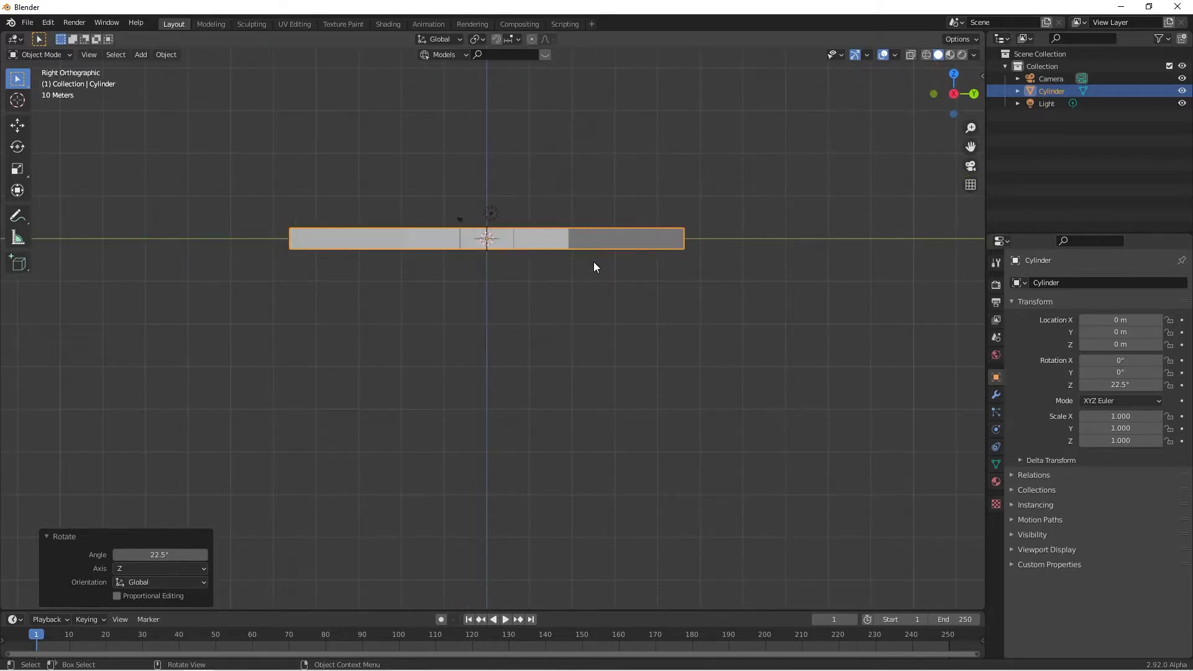
key(KP_1)
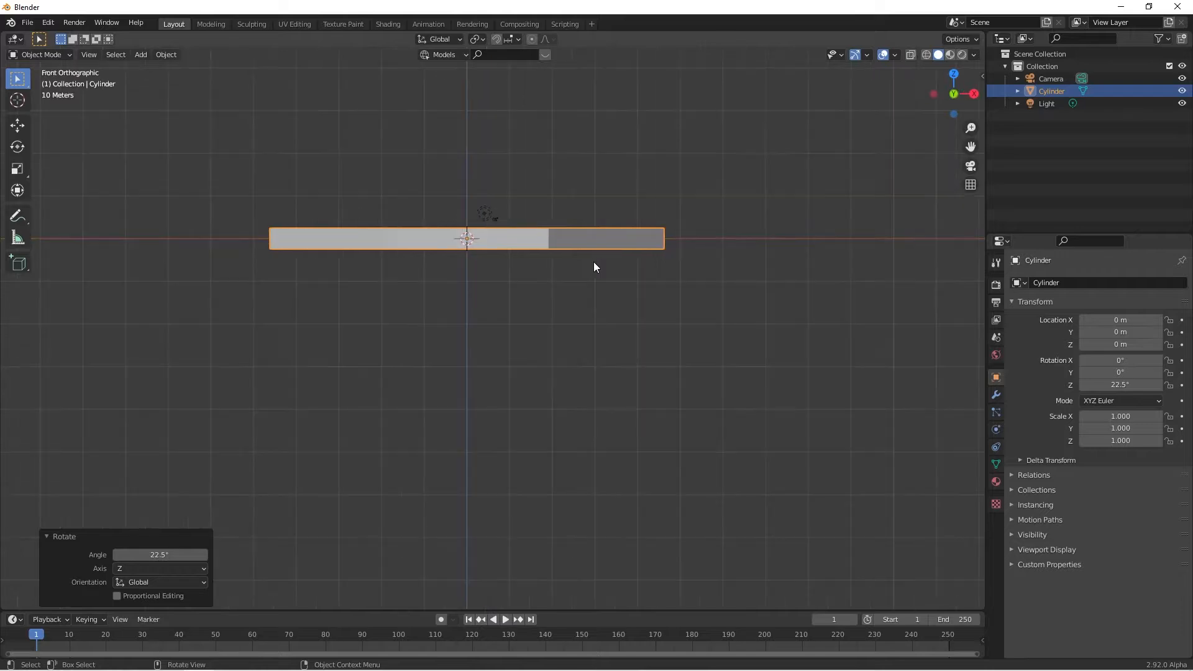
middle_drag(594, 267, 505, 477)
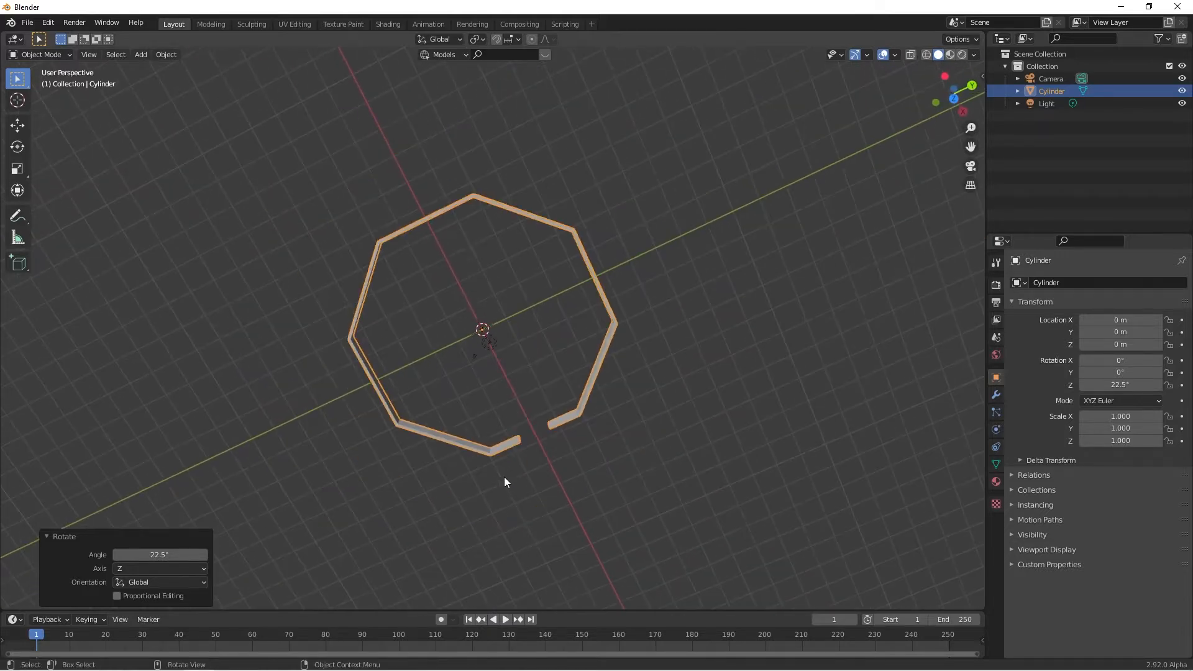
key(KP_7)
scroll(715, 447, up, 3)
middle_drag(701, 461, 598, 413)
scroll(674, 536, up, 4)
middle_drag(673, 535, 690, 487)
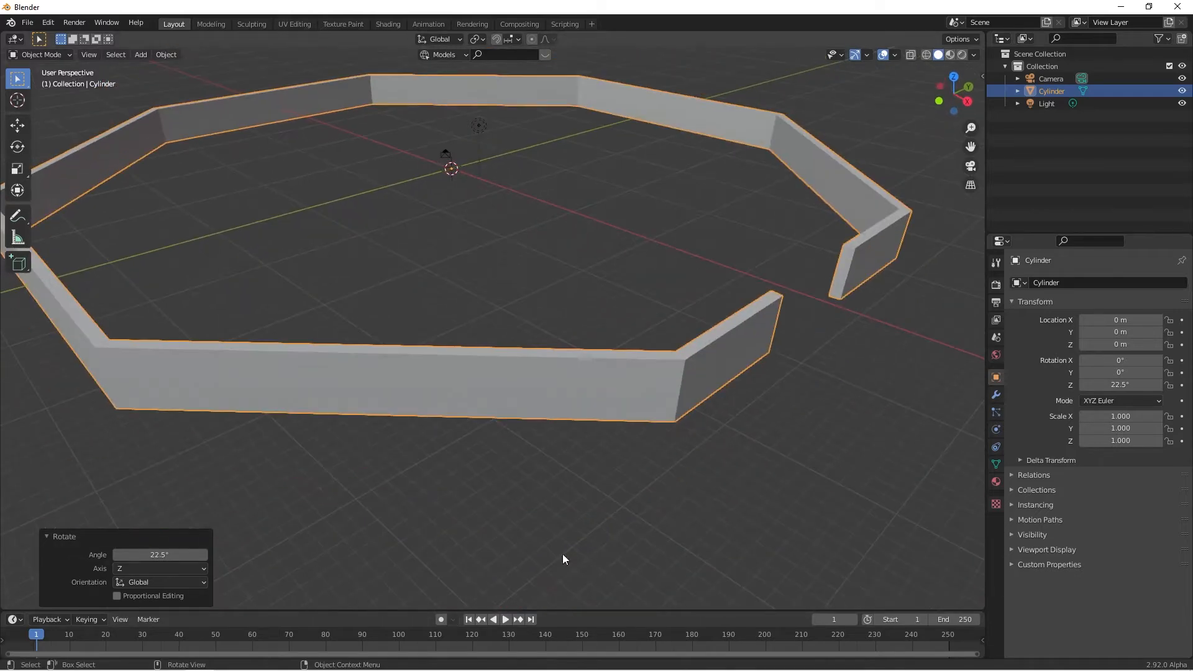
Switch to Photos to examine the wall corner and inward bend in Palace0168.png up close, and return to Blender.
mouse_move(77, 659)
mouse_move(95, 628)
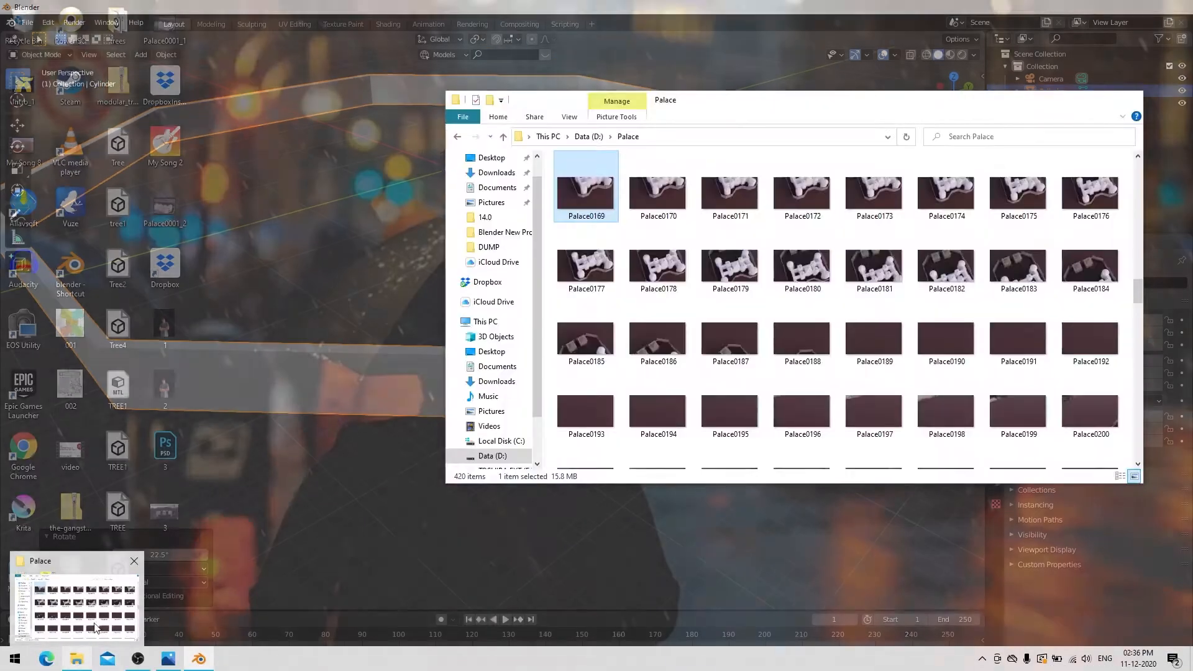
mouse_move(167, 659)
click(165, 634)
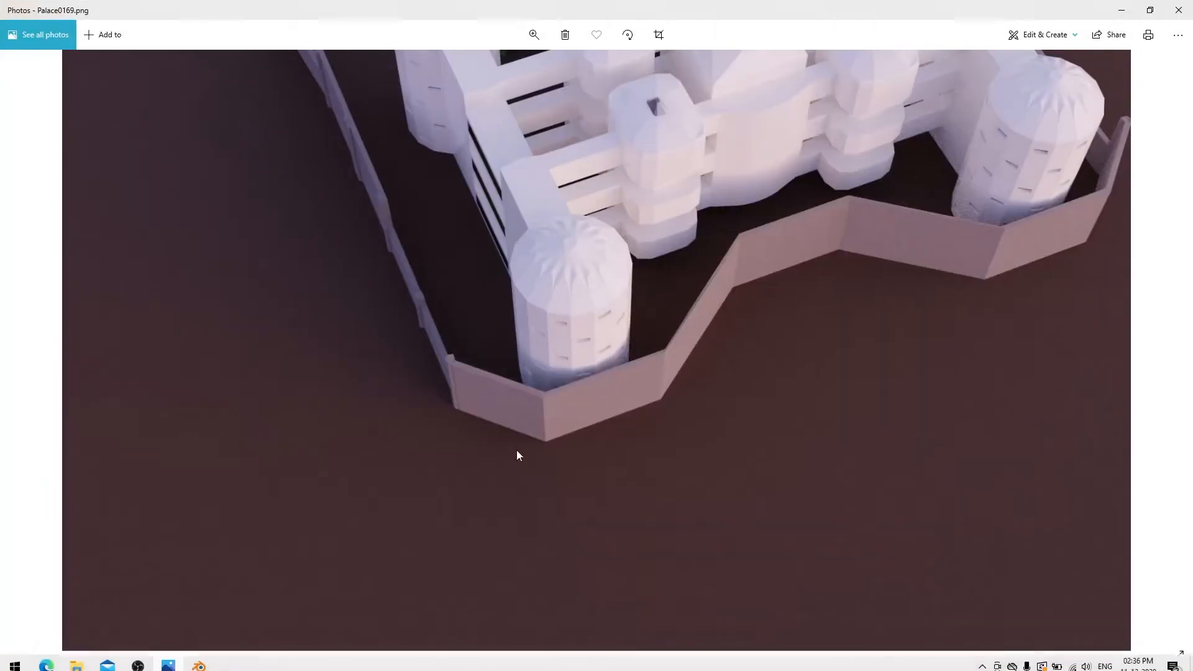
scroll(465, 371, up, 1)
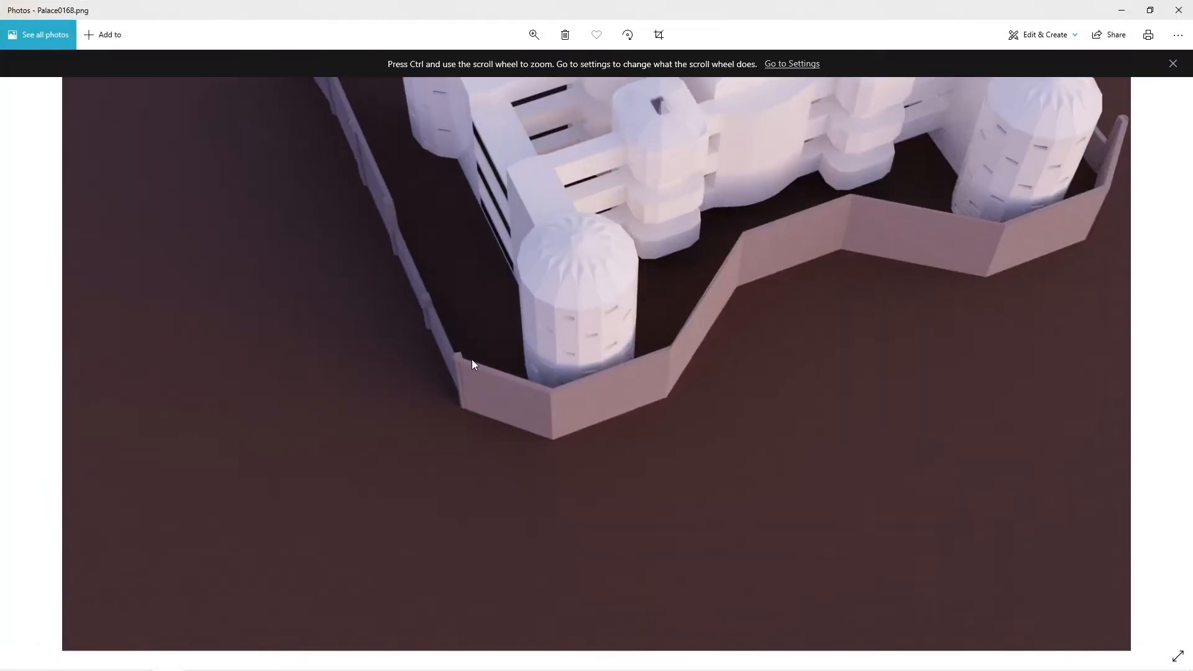
ctrl+scroll(471, 359, up, 2)
ctrl+scroll(338, 376, up, 2)
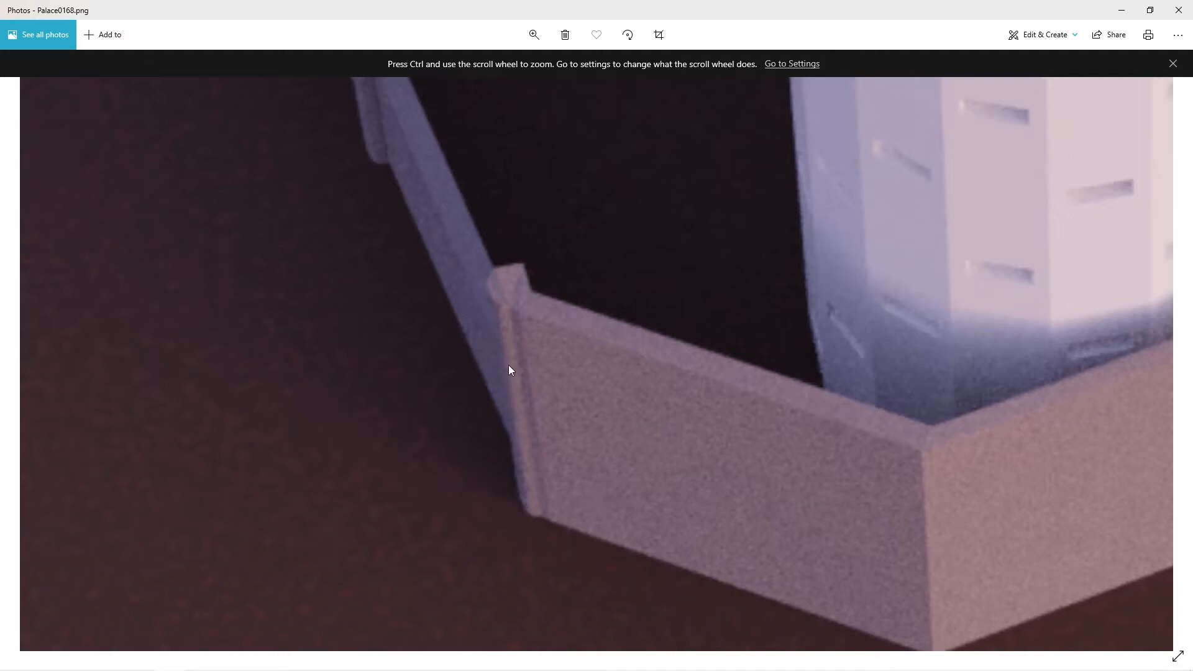
ctrl+scroll(391, 247, down, 2)
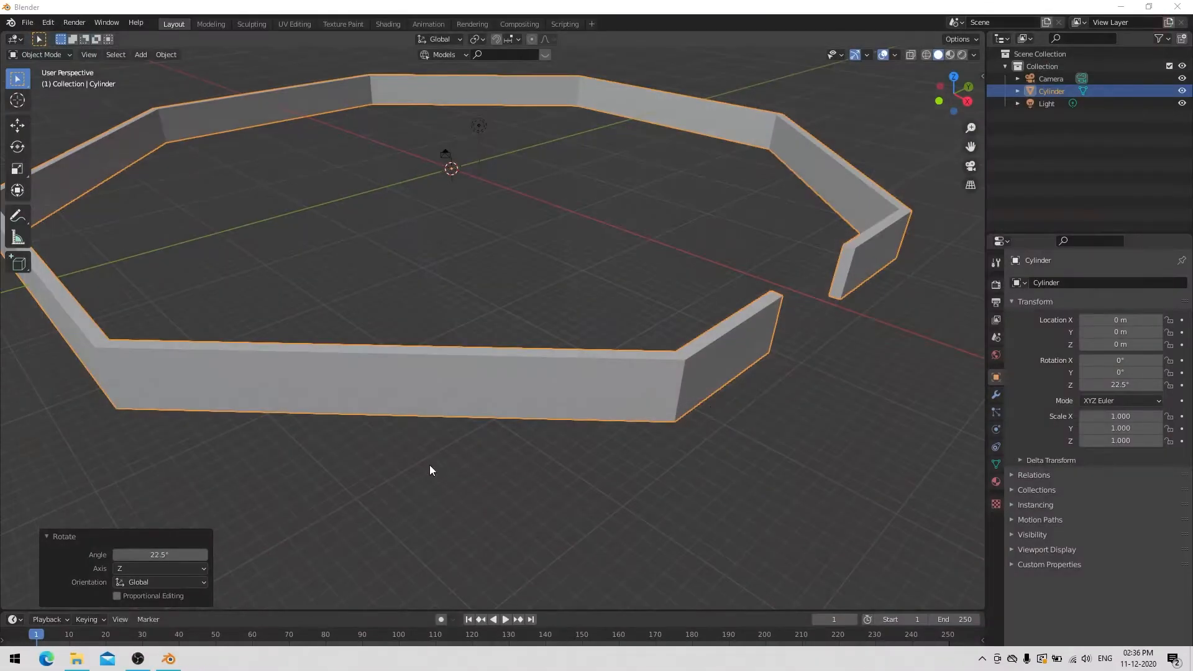
In edit mode, add four evenly spaced vertical loop cuts to the wall panel opposite the entrance.
scroll(553, 383, down, 6)
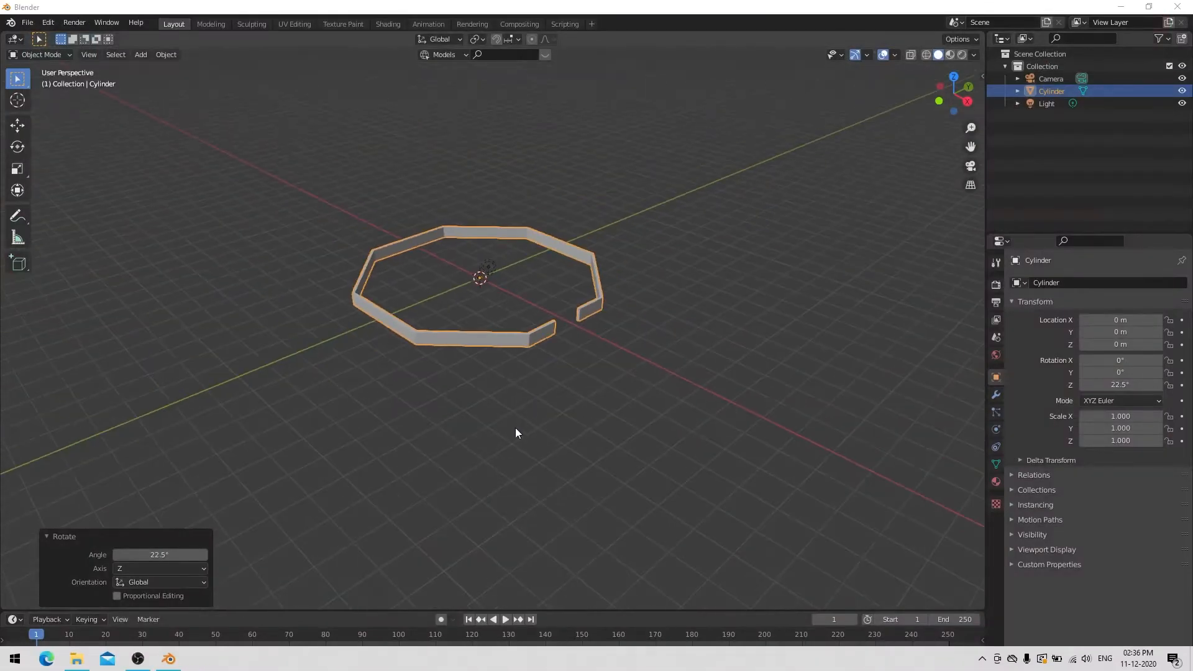
middle_drag(516, 433, 812, 439)
scroll(705, 400, up, 5)
middle_drag(706, 399, 640, 386)
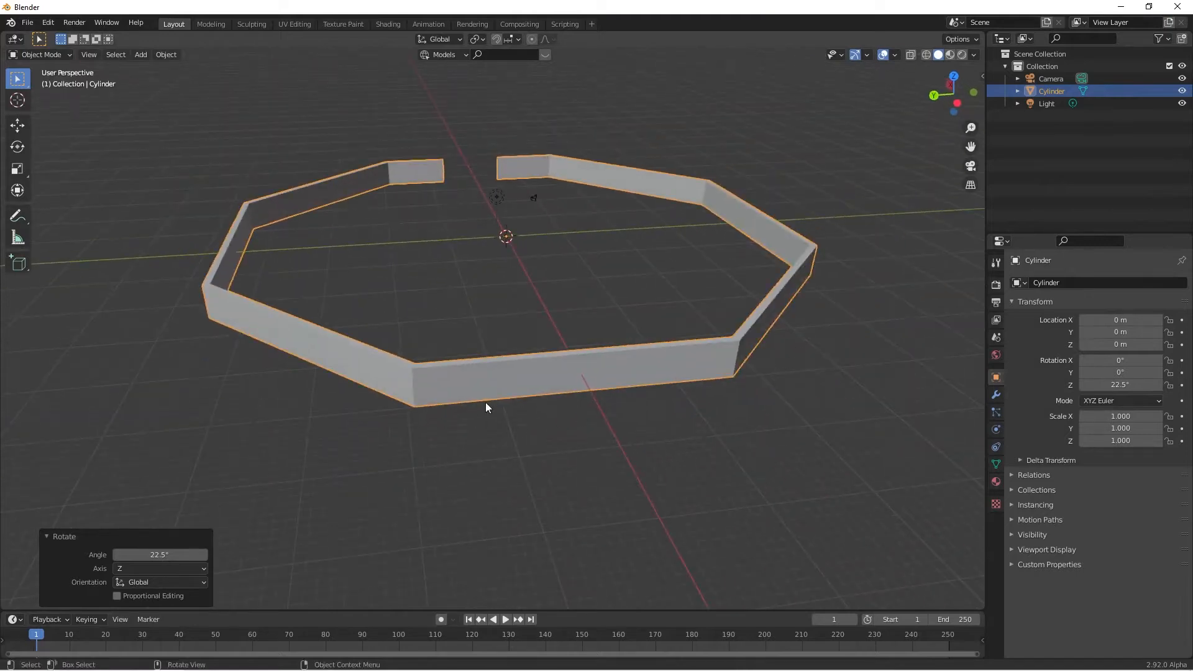
key(Tab)
scroll(471, 397, up, 3)
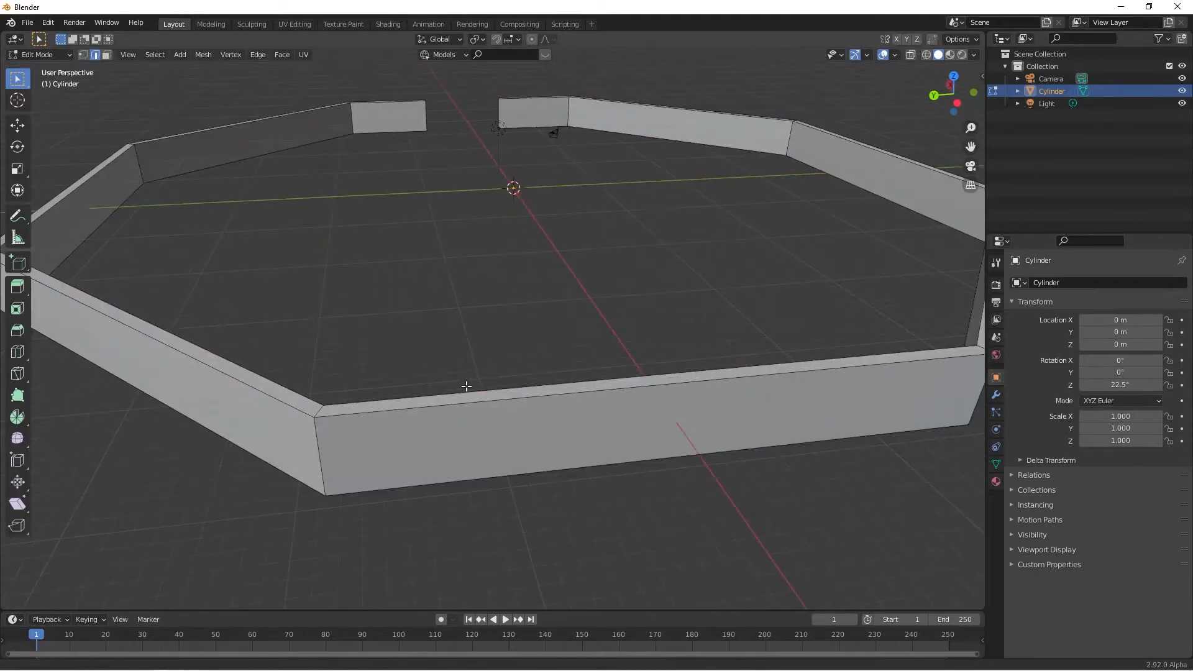
key(ctrl+r)
scroll(612, 460, up, 3)
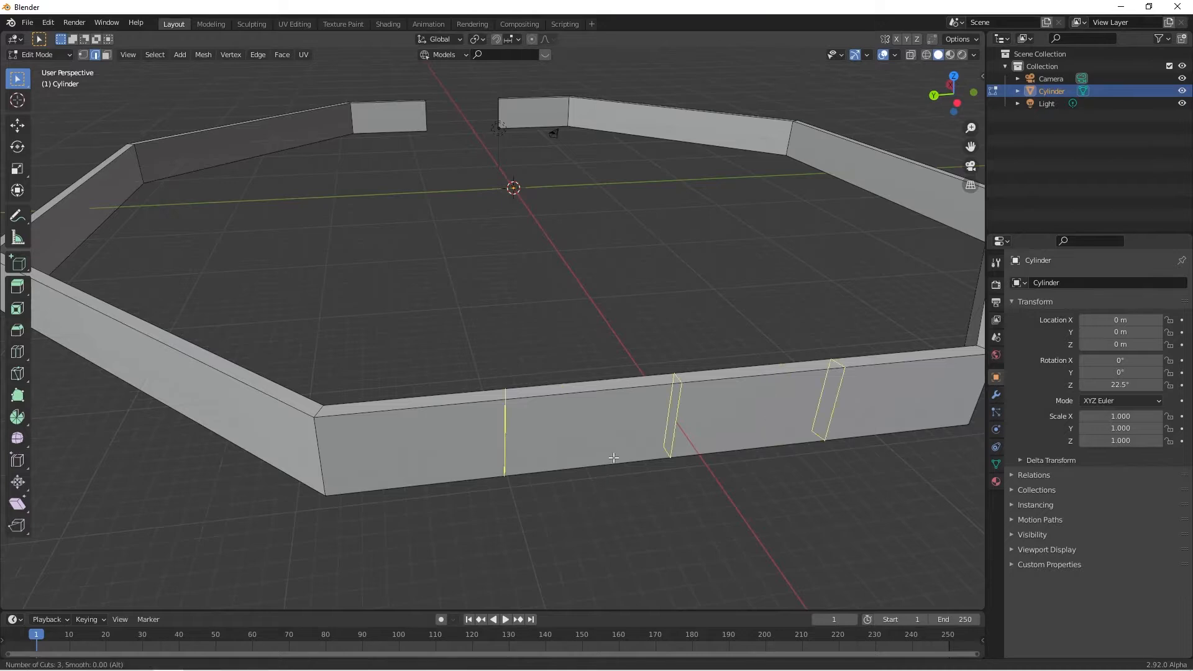
click(613, 458)
right_click(615, 457)
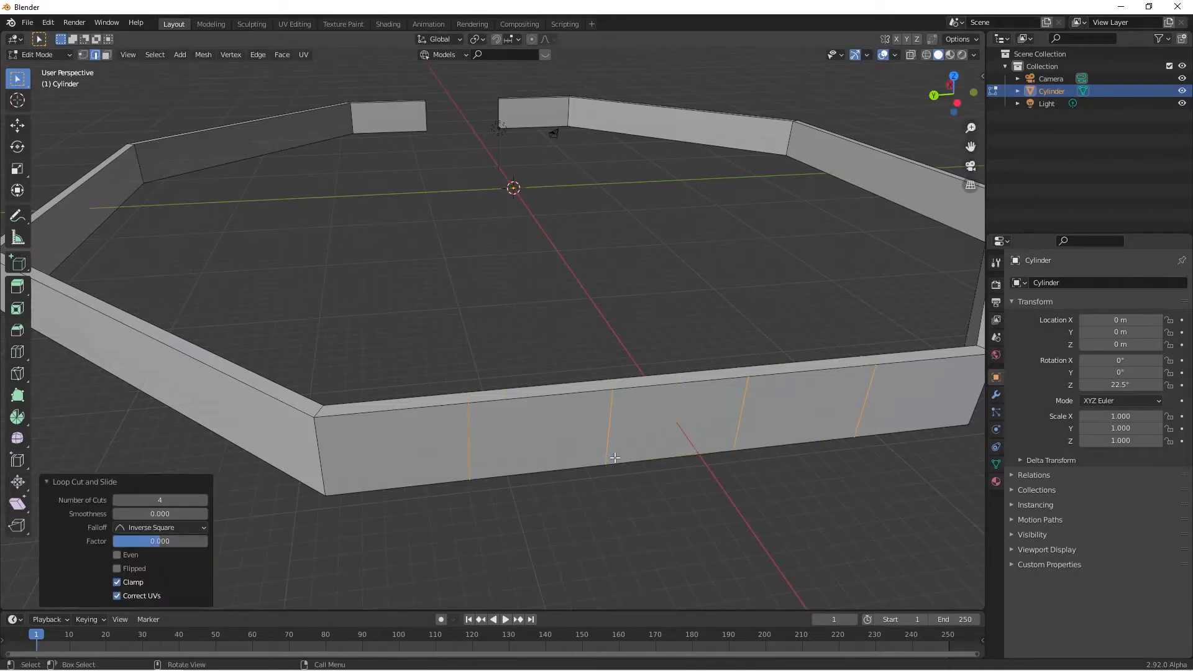
Move the middle face of the subdivided wall panel opposite the entrance 10 m inward along the global X axis.
key(3)
click(696, 428)
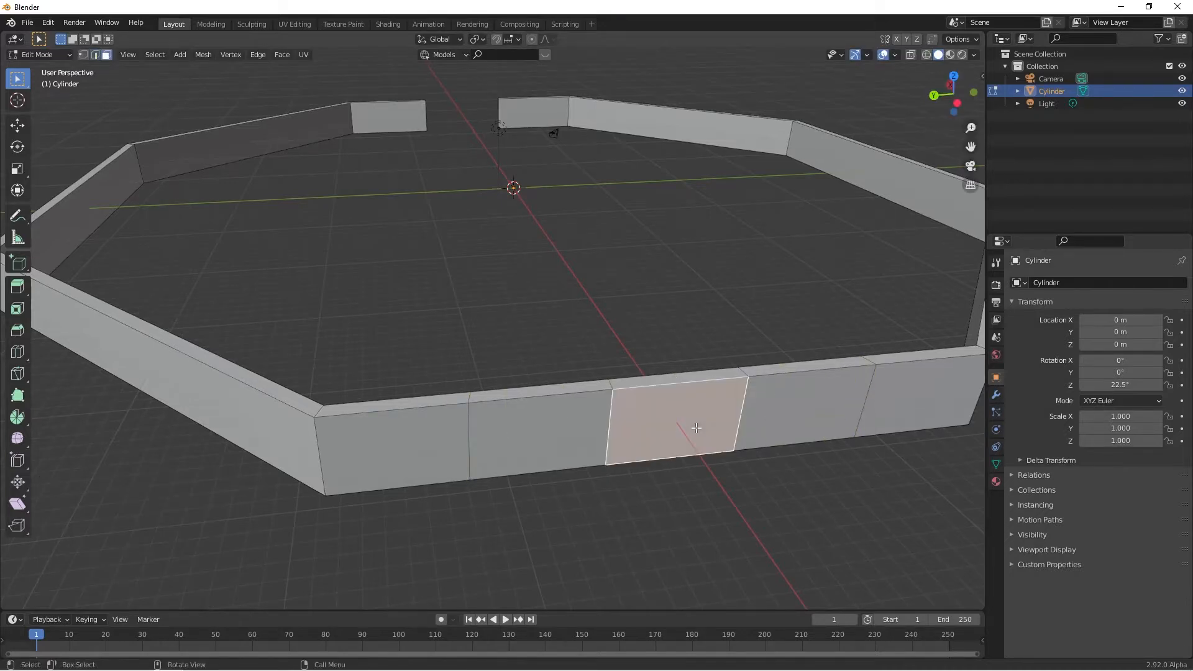
middle_drag(696, 428, 721, 371)
scroll(725, 333, down, 2)
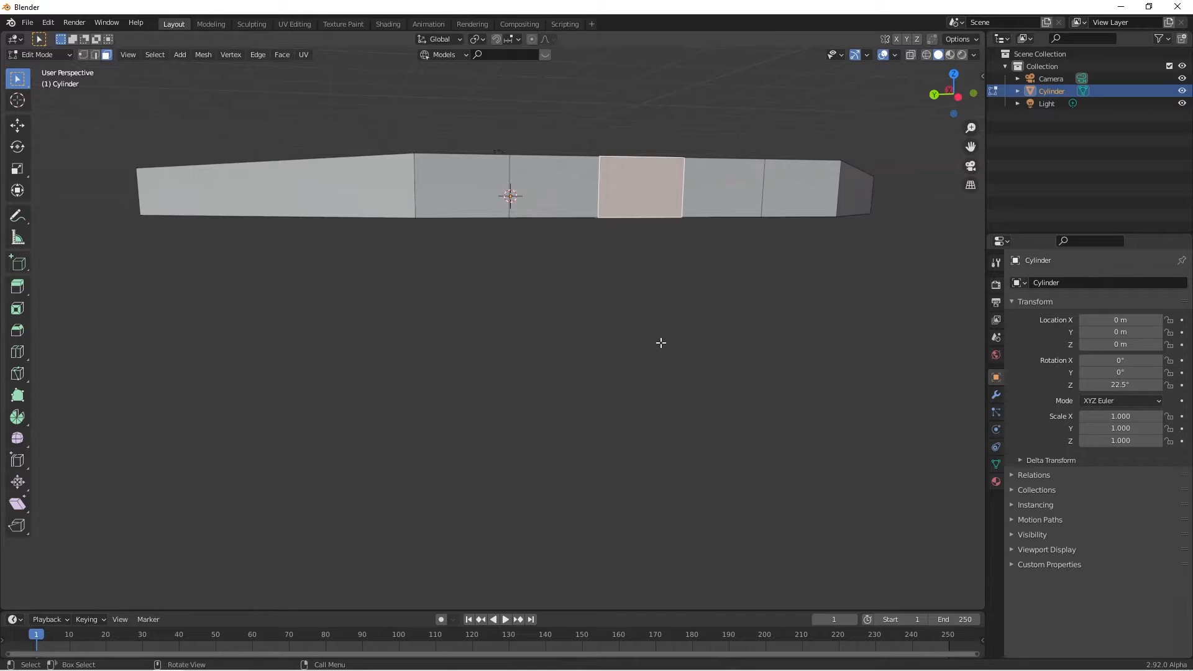
middle_drag(651, 329, 686, 425)
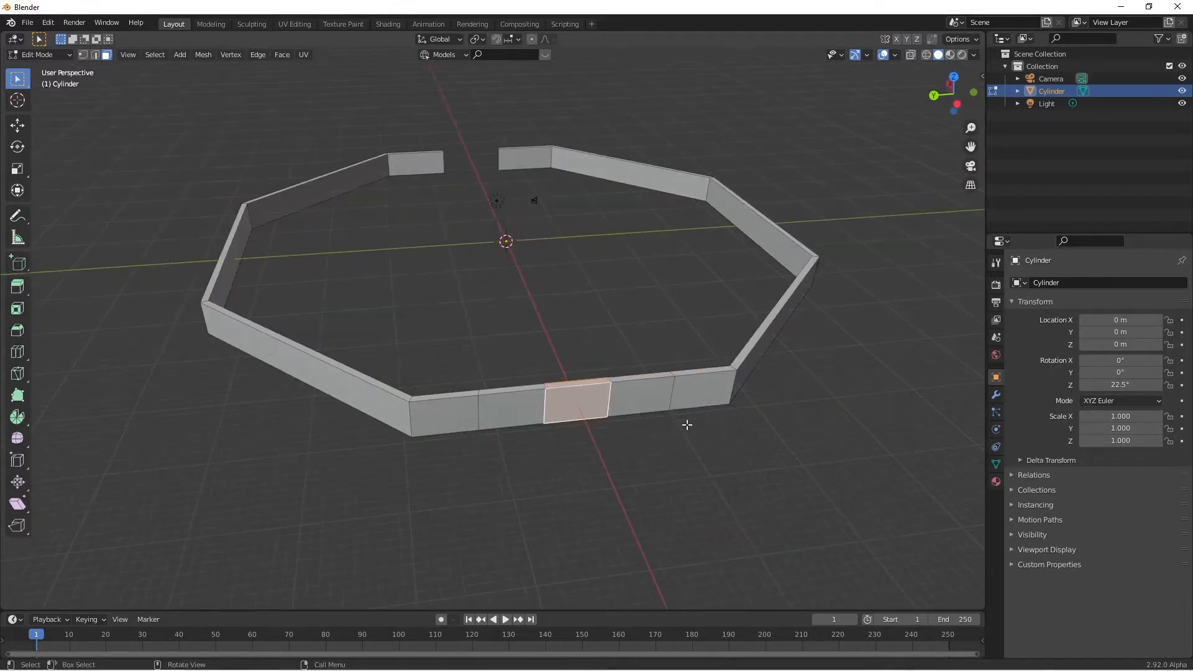
key(g)
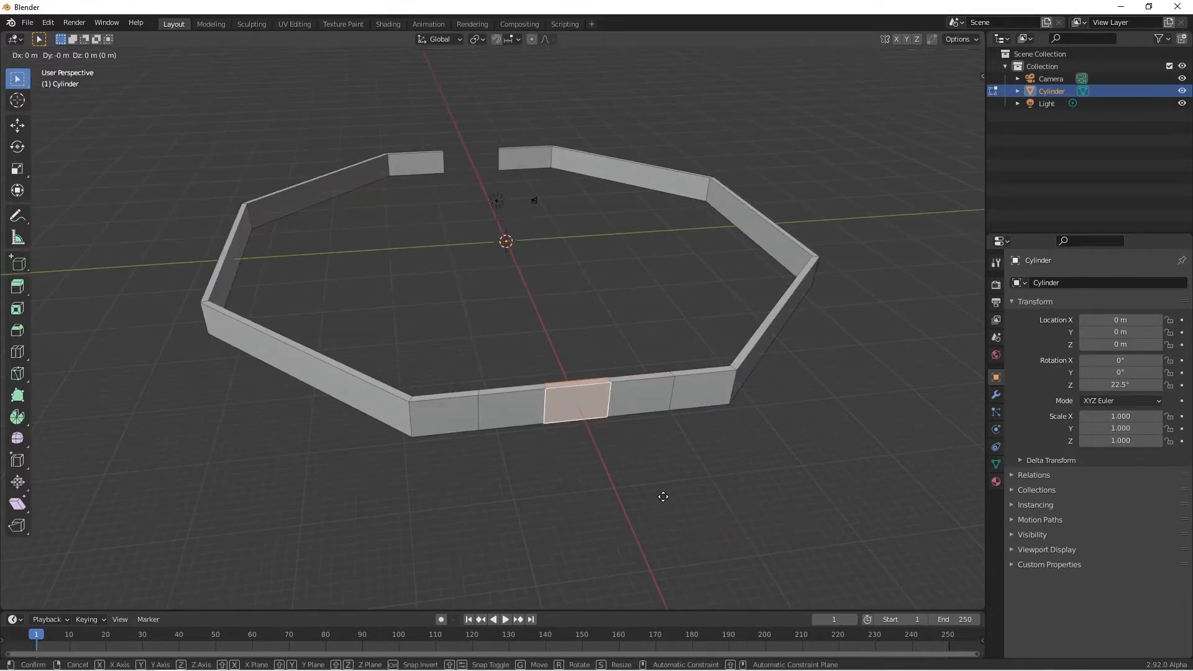
key(x)
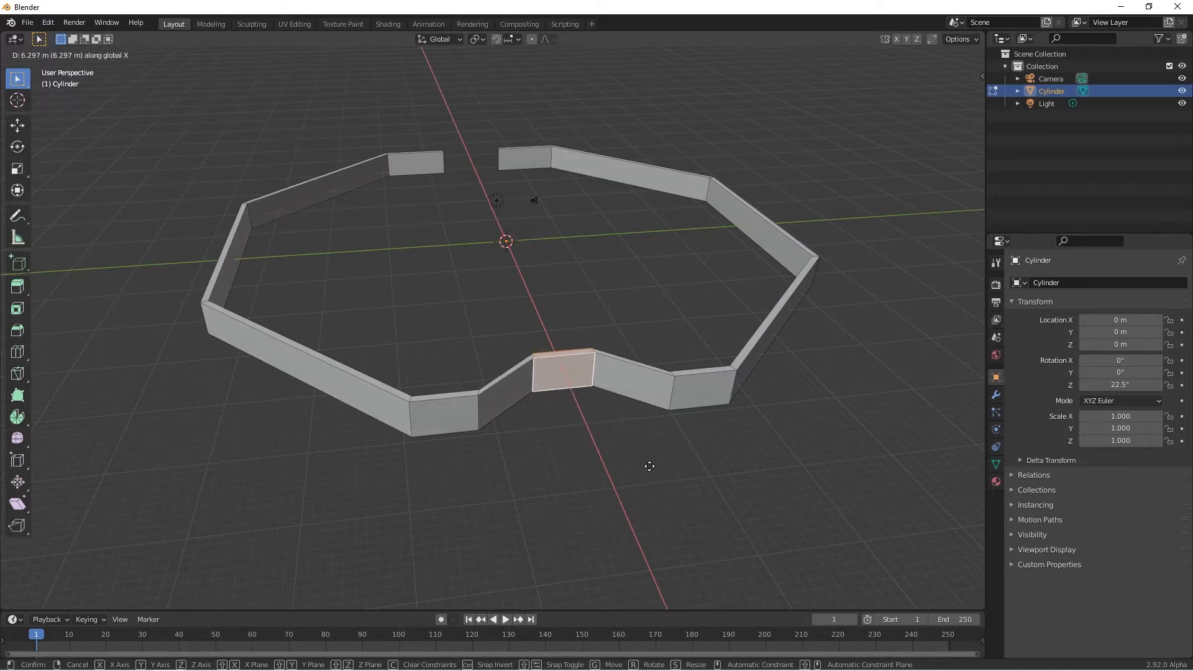
text(10)
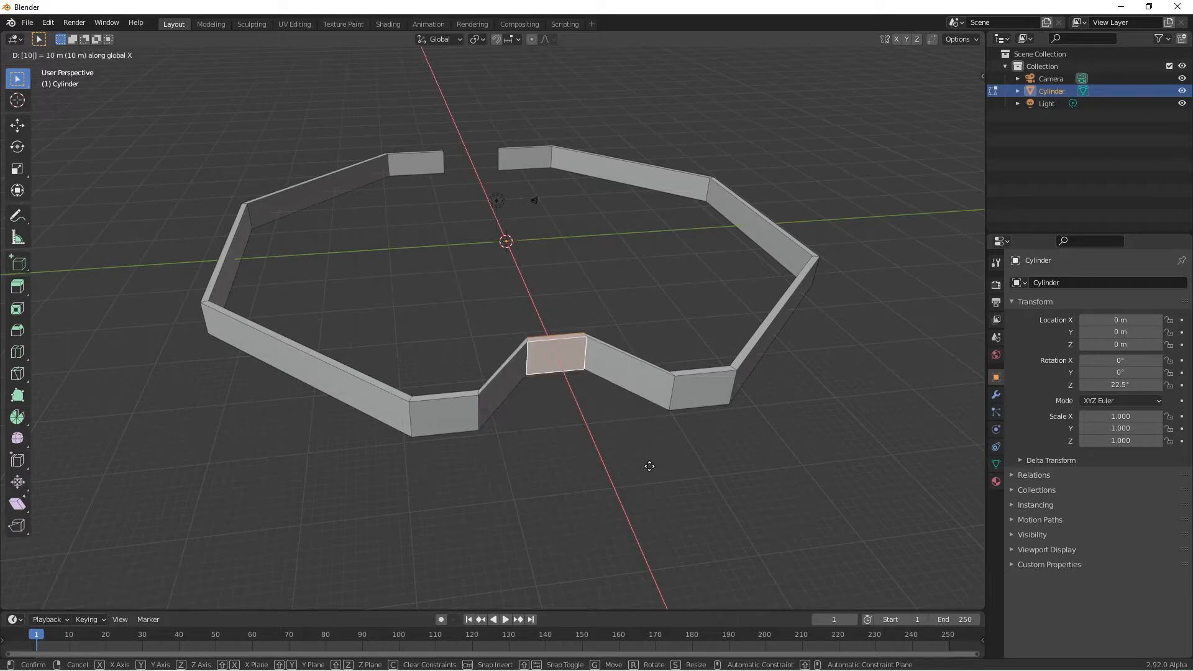
key(Return)
Move the vertical corner edge at the +Y end of the bent panel 10 m outward along the Y axis.
mouse_move(569, 446)
middle_down()
mouse_move(528, 421)
mouse_move(610, 495)
mouse_move(555, 435)
middle_up()
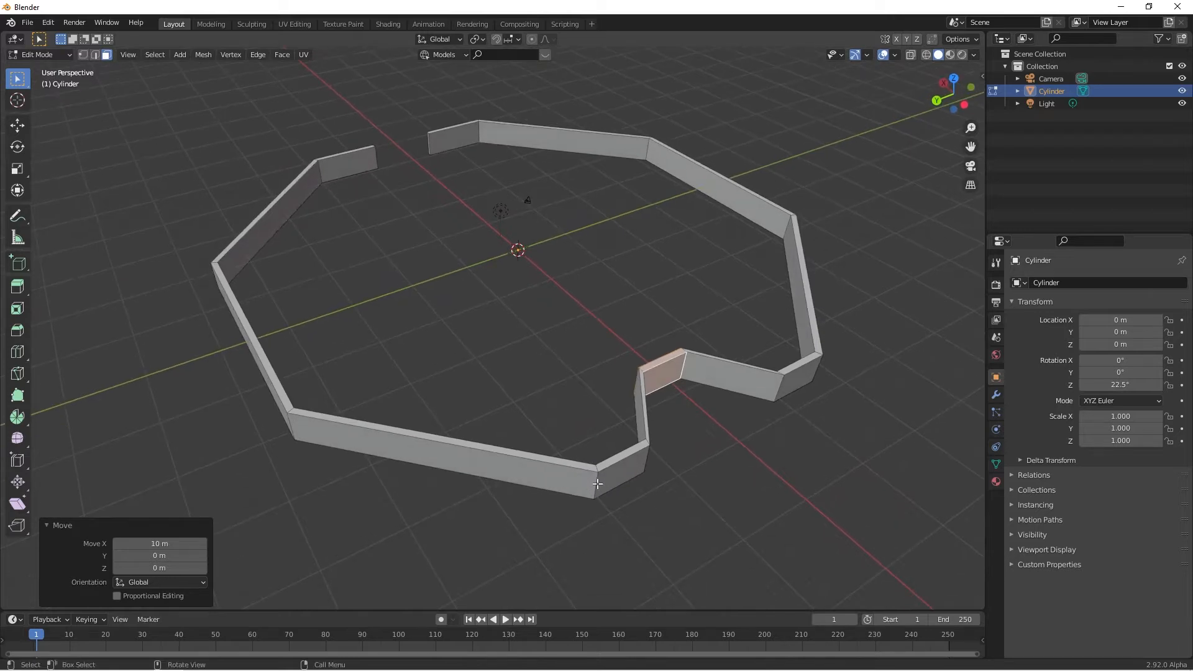
click(597, 484)
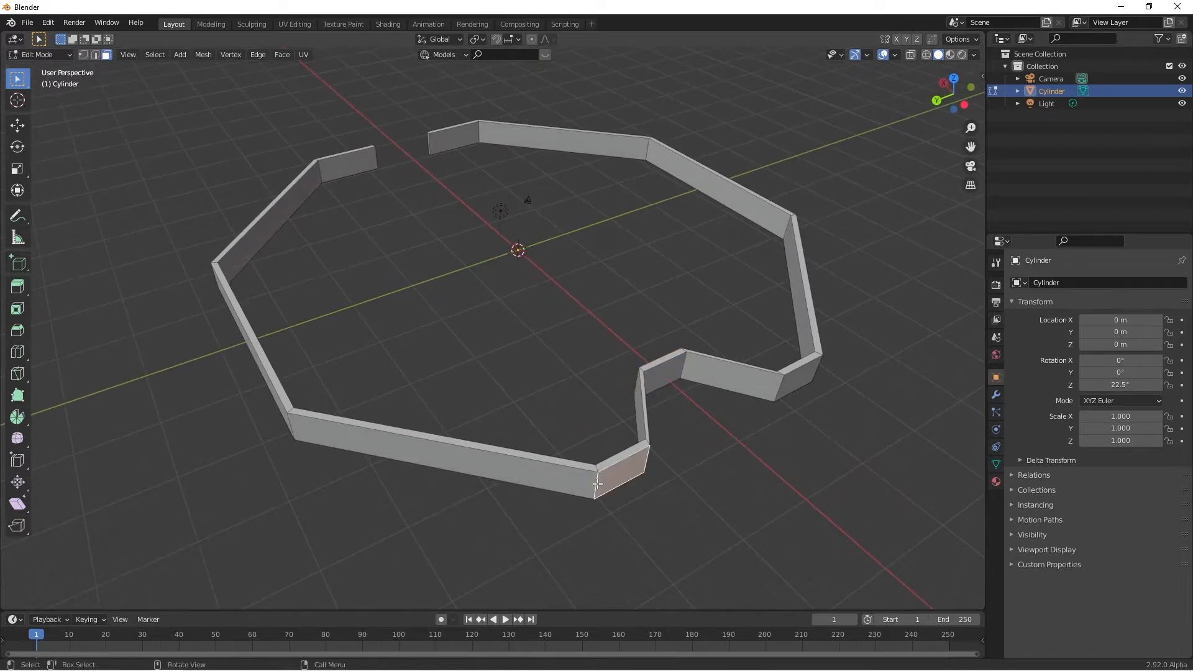
key(2)
click(597, 484)
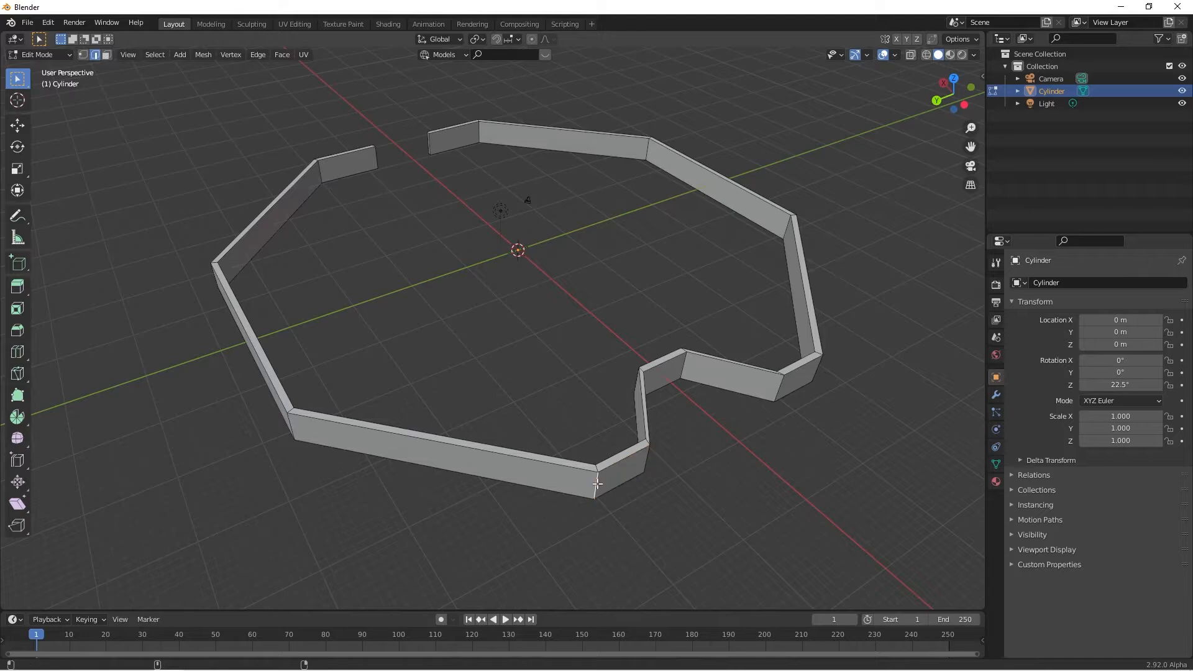
key(super)
key(super)
scroll(599, 484, up, 3)
shift+middle_drag(580, 450, 514, 325)
scroll(514, 326, up, 6)
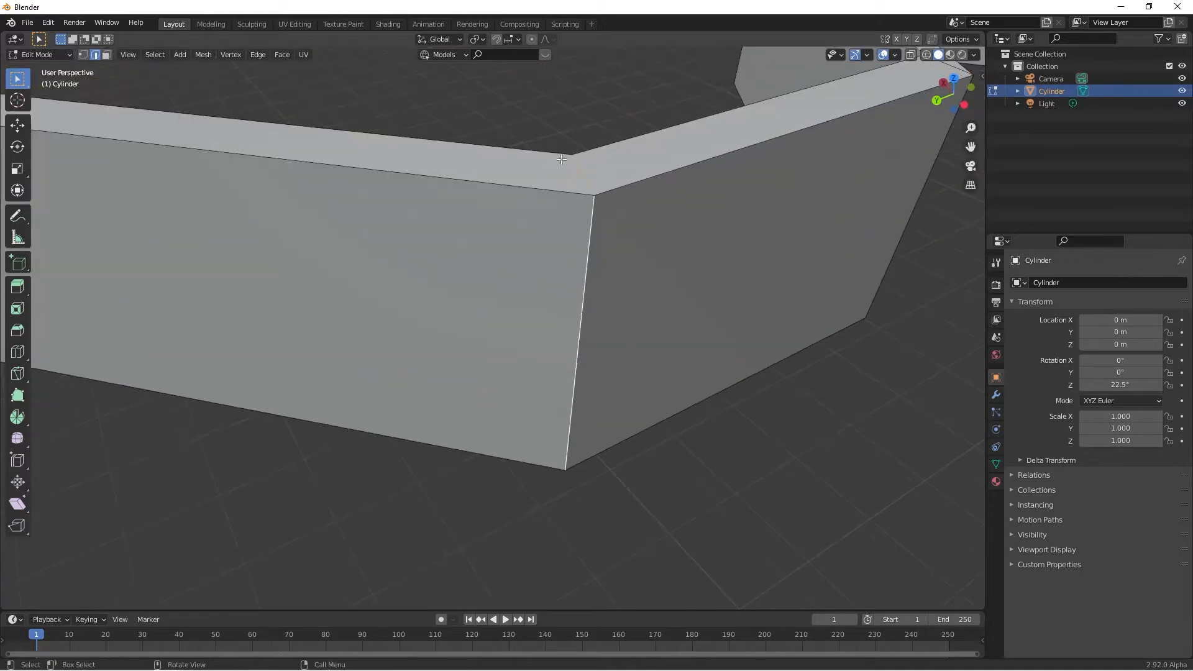
scroll(606, 263, down, 7)
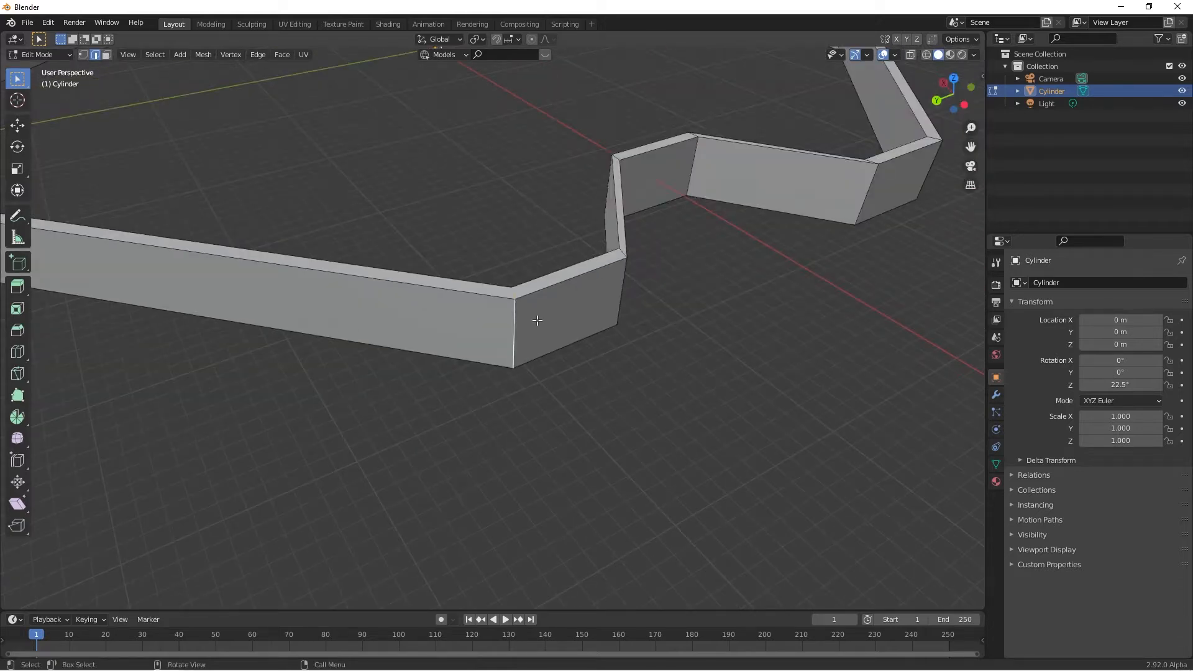
text(gx)
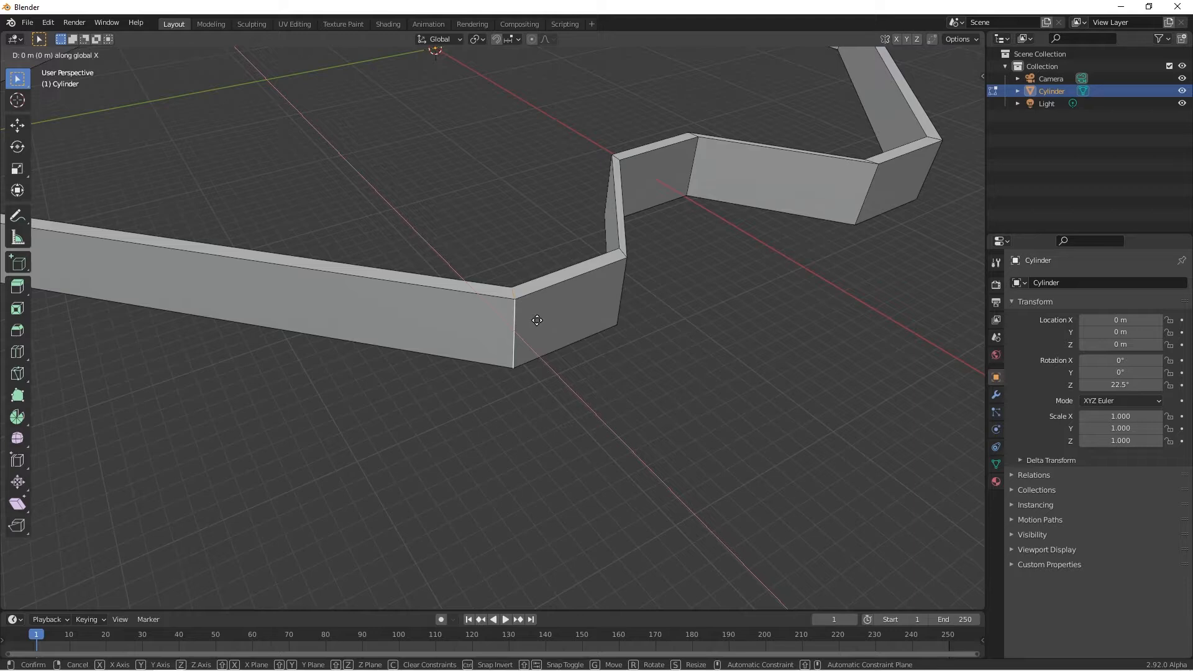
text(6y)
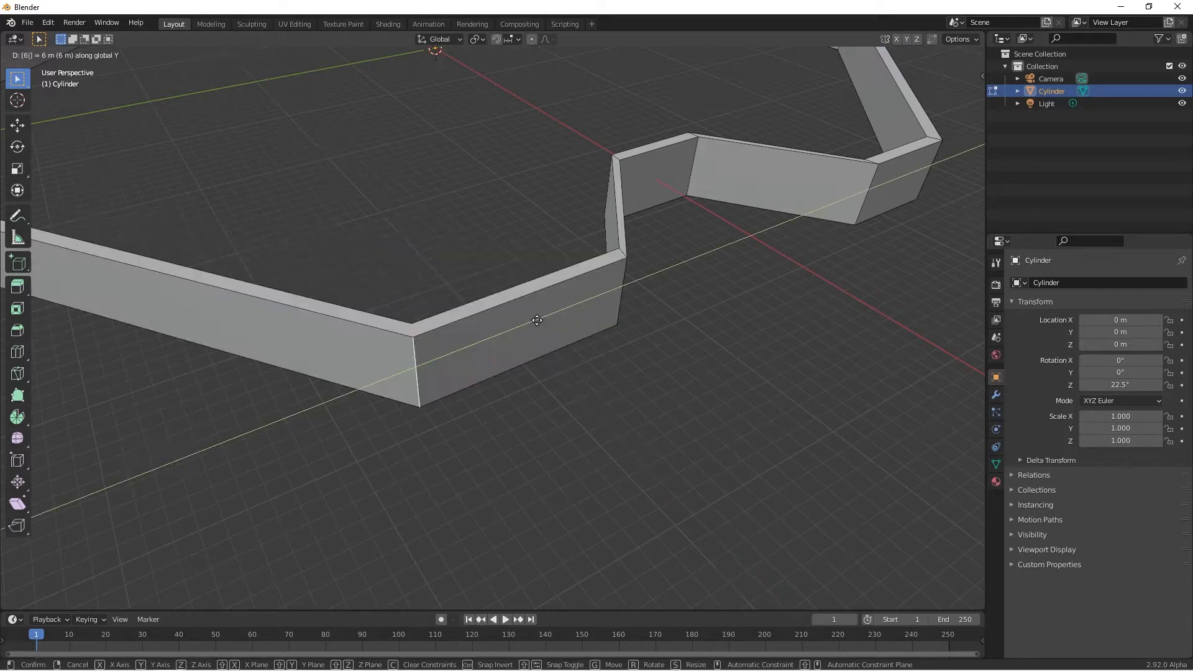
key(BackSpace)
text(10)
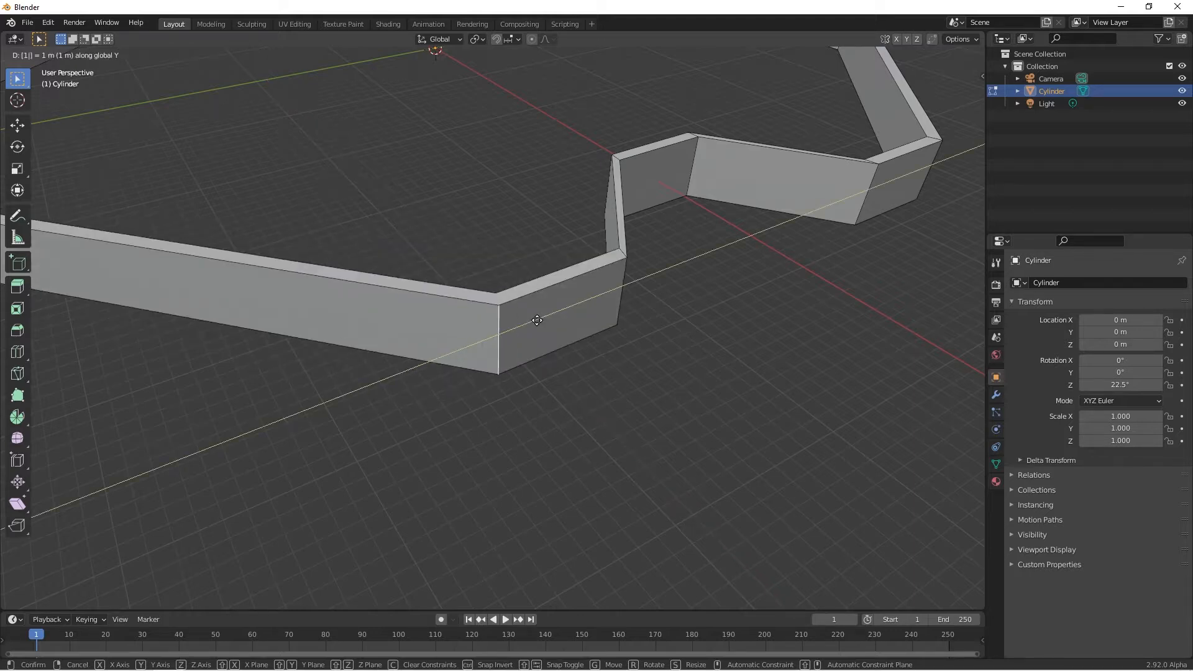
key(Return)
Move the vertical corner edge at the -Y end of the bent panel -10 m along the Y axis.
scroll(572, 319, down, 4)
middle_drag(572, 318, 550, 357)
click(527, 342)
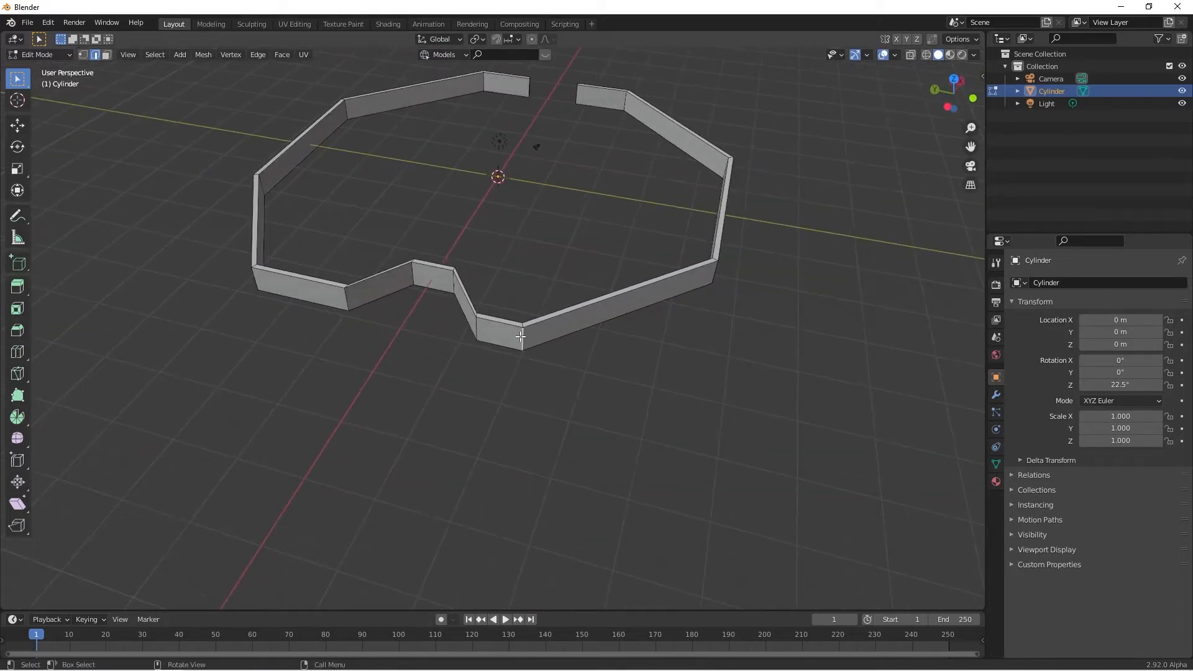
scroll(562, 382, up, 5)
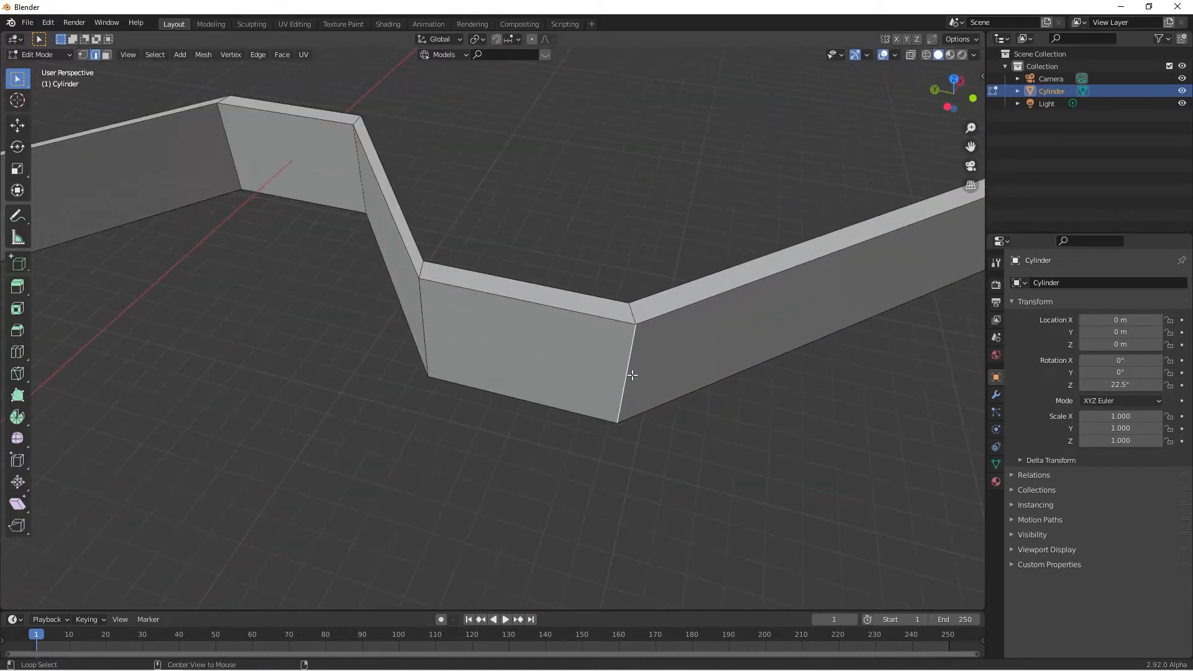
text(gy)
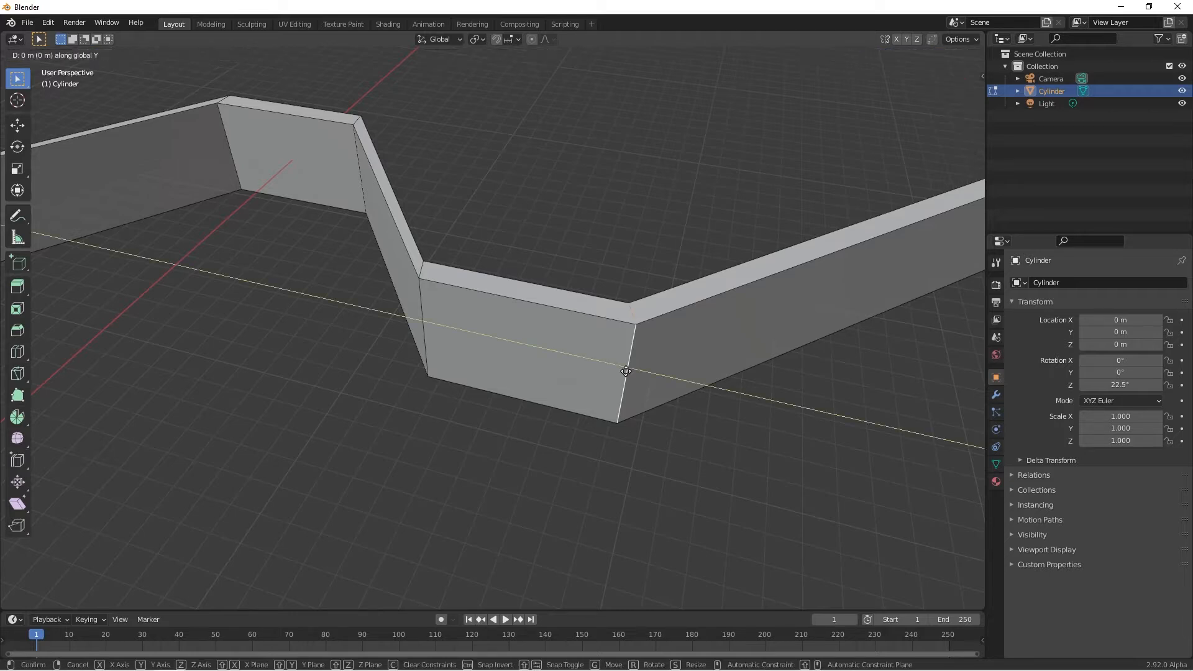
text(-10)
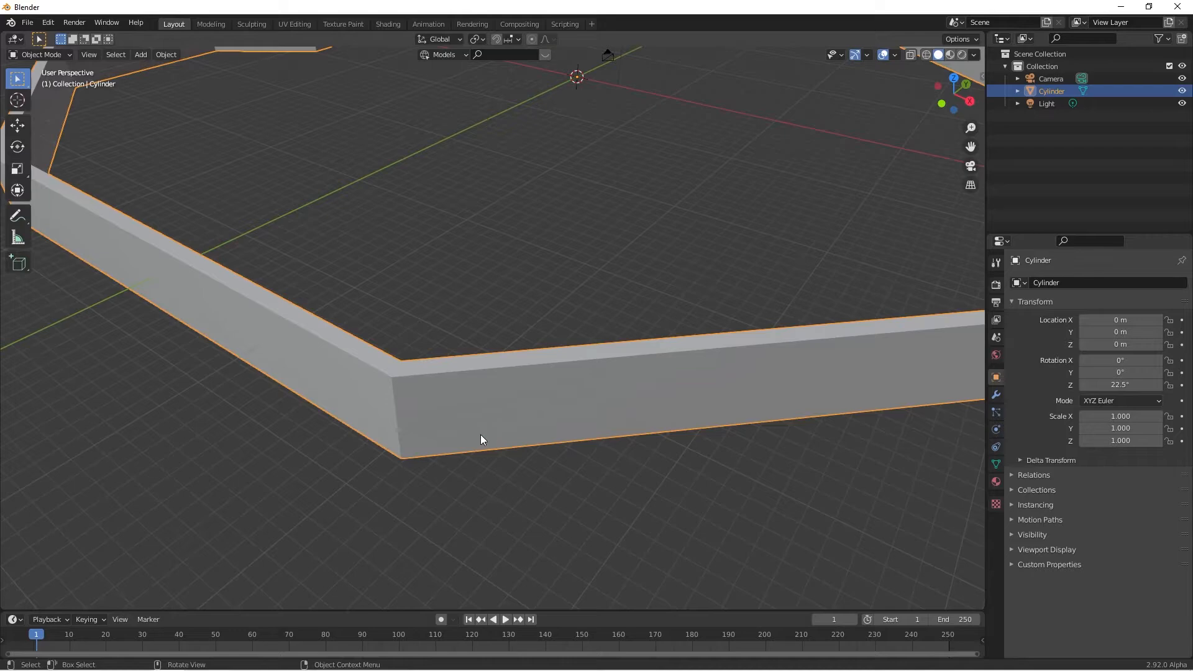
In object mode, add a mesh cylinder and set it to 16 vertices.
scroll(480, 435, down, 8)
middle_drag(538, 465, 508, 445)
scroll(509, 435, up, 8)
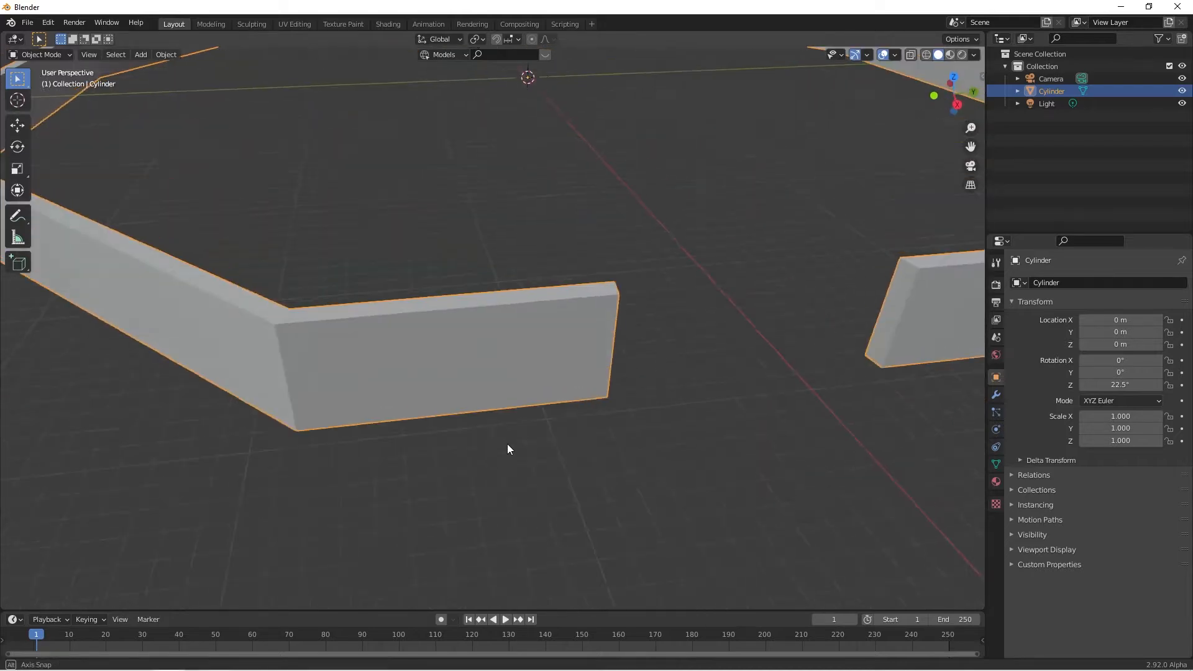
key(shift+a)
mouse_move(517, 434)
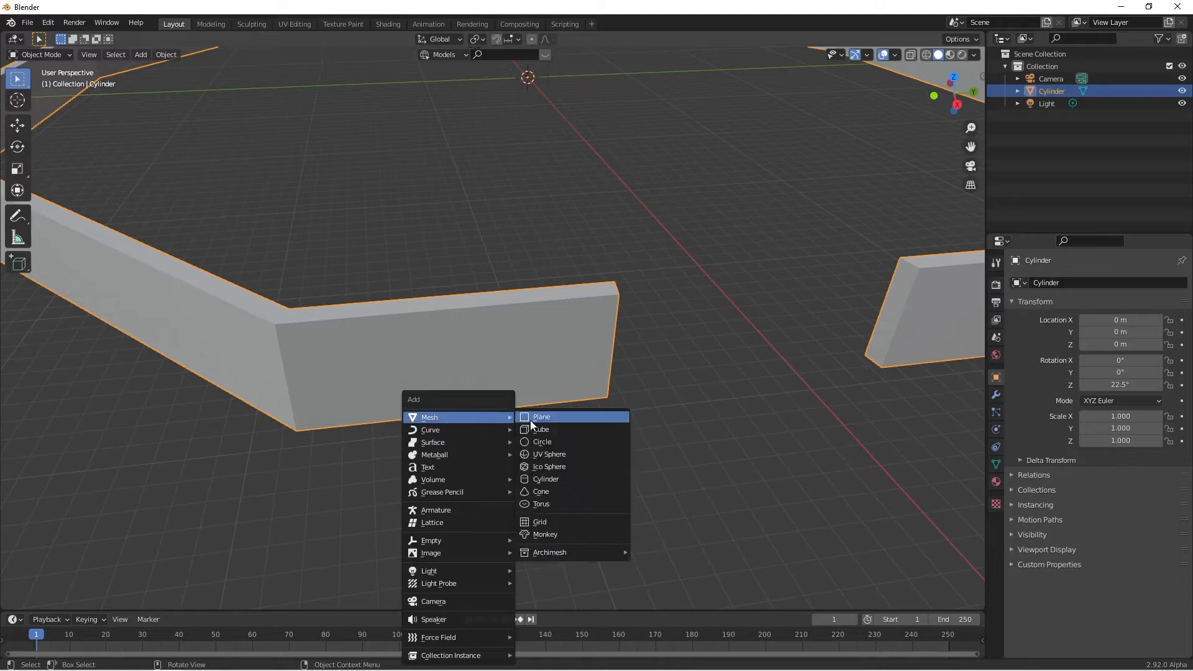
click(562, 476)
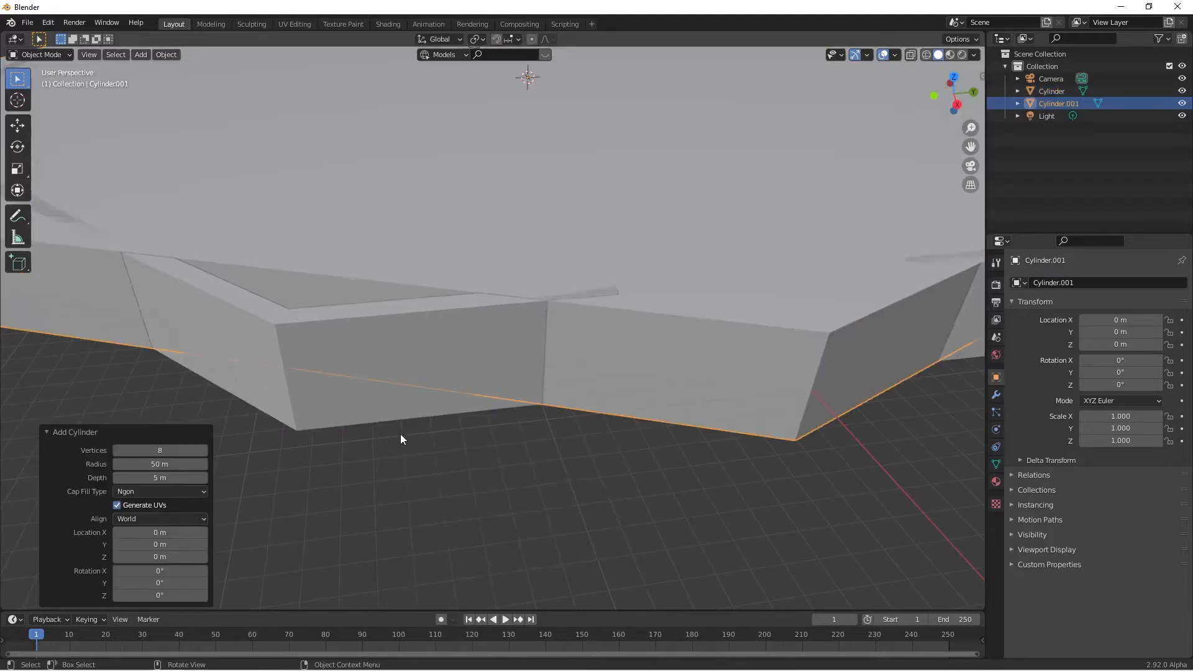
scroll(399, 430, down, 5)
middle_drag(399, 430, 404, 467)
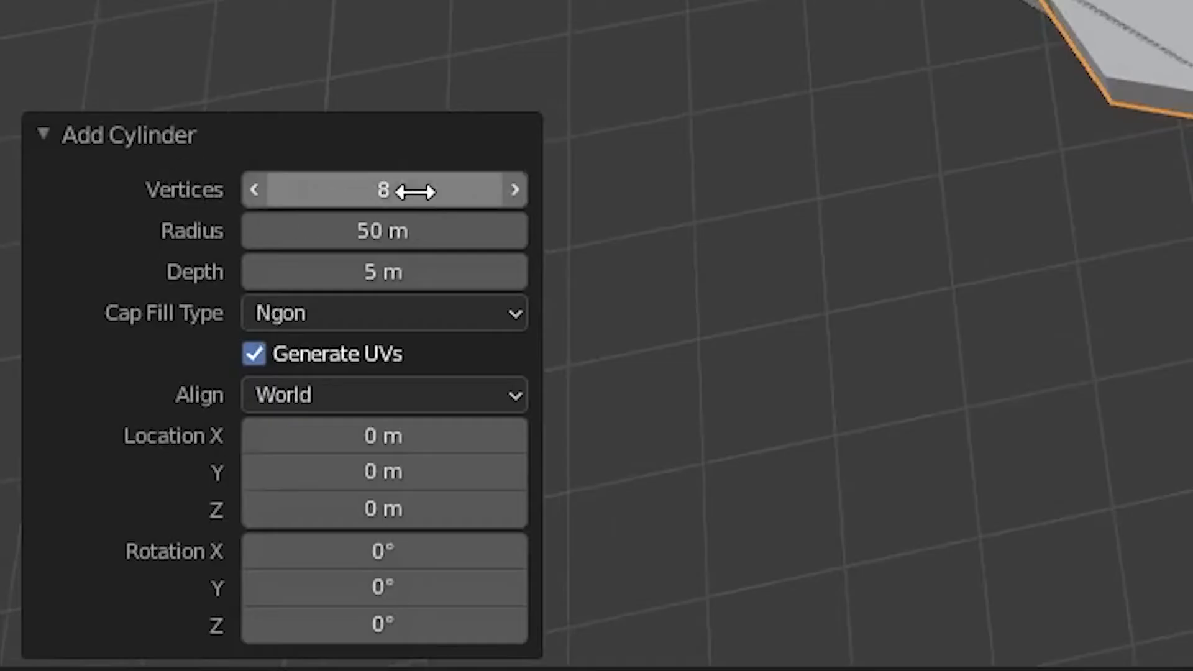
drag(416, 197, 479, 211)
click(378, 175)
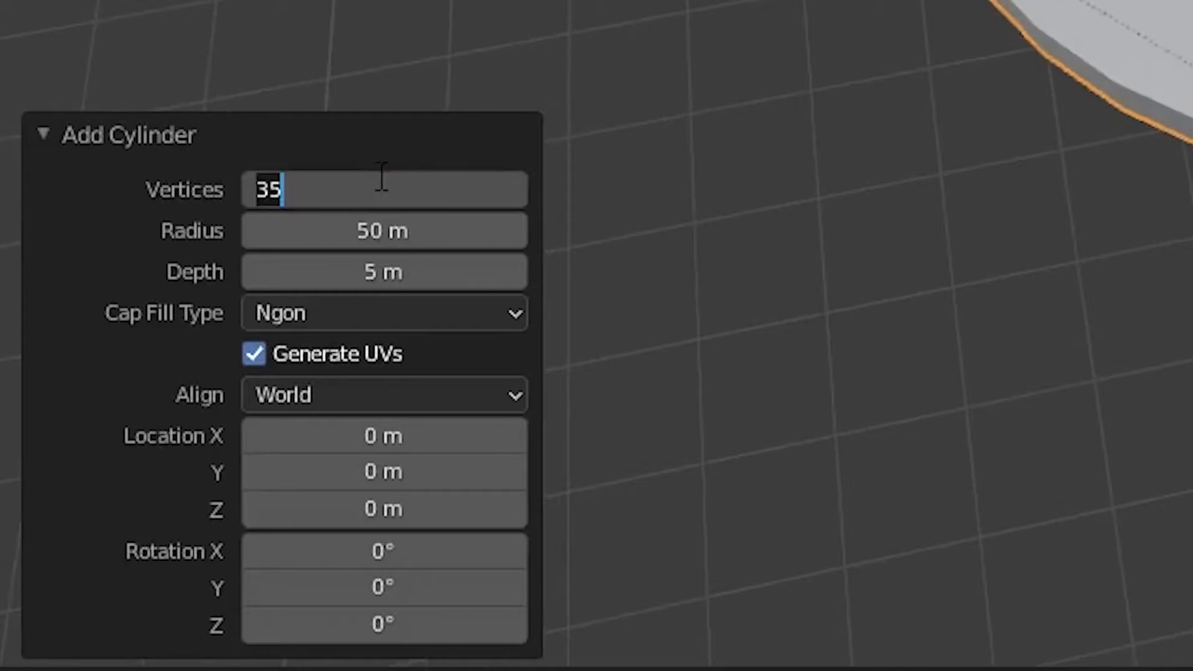
text(16)
key(Return)
Try a radius of 2 m for the new cylinder.
scroll(1027, 105, up, 3)
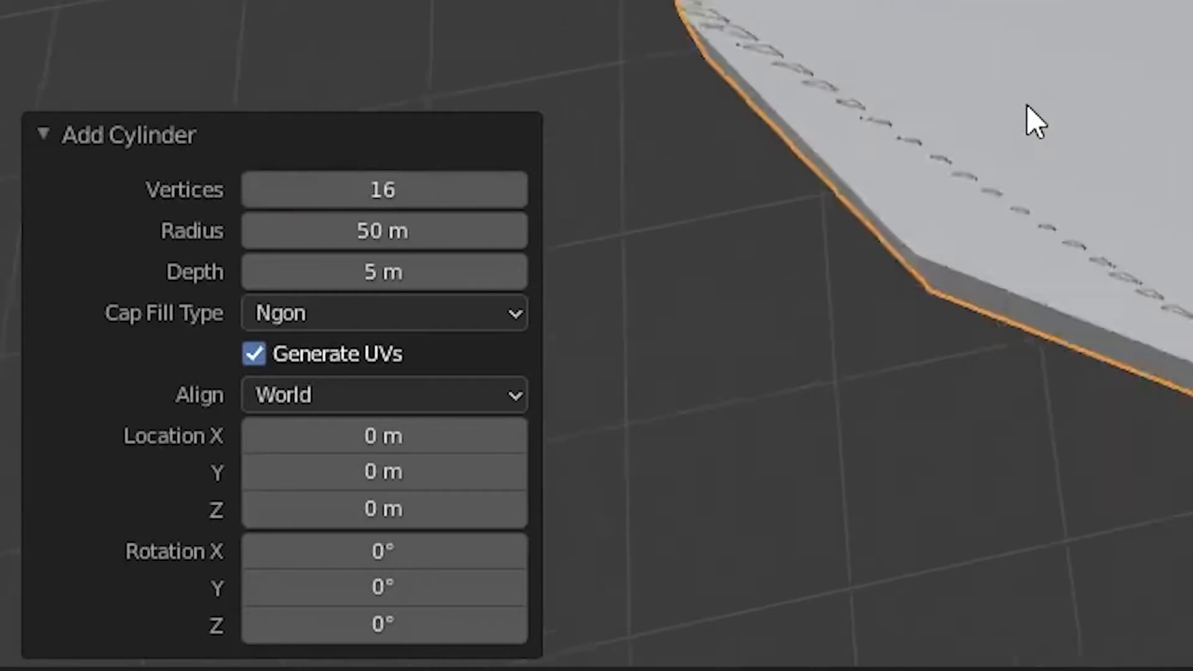
scroll(1027, 105, down, 2)
click(352, 222)
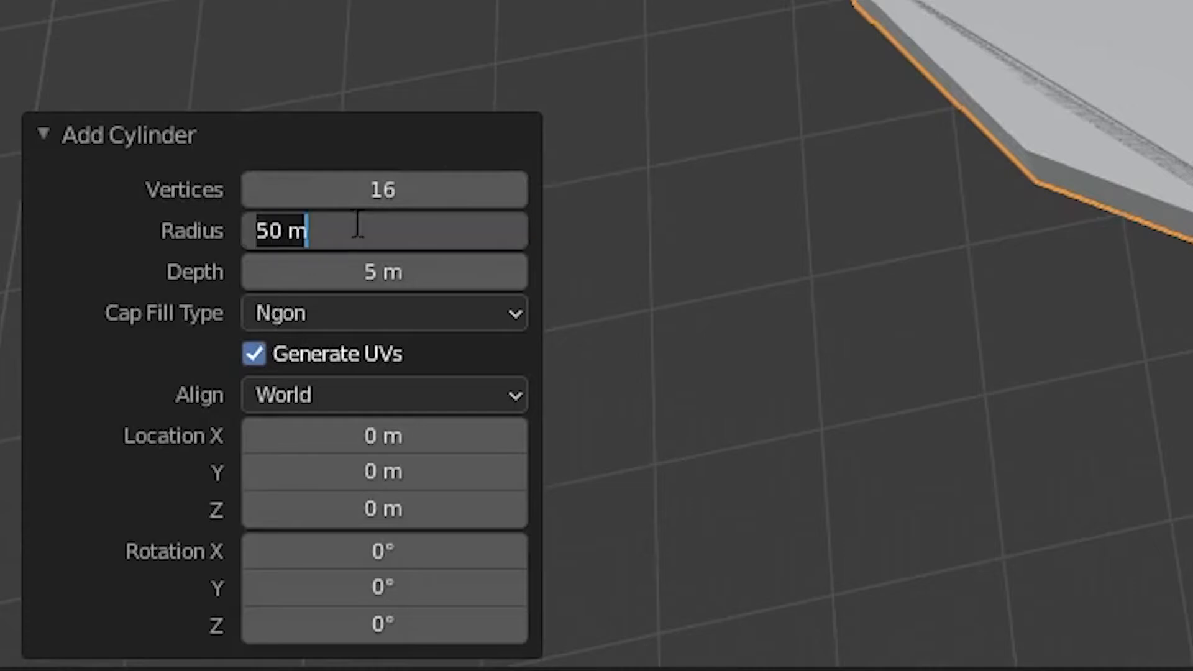
key(Return)
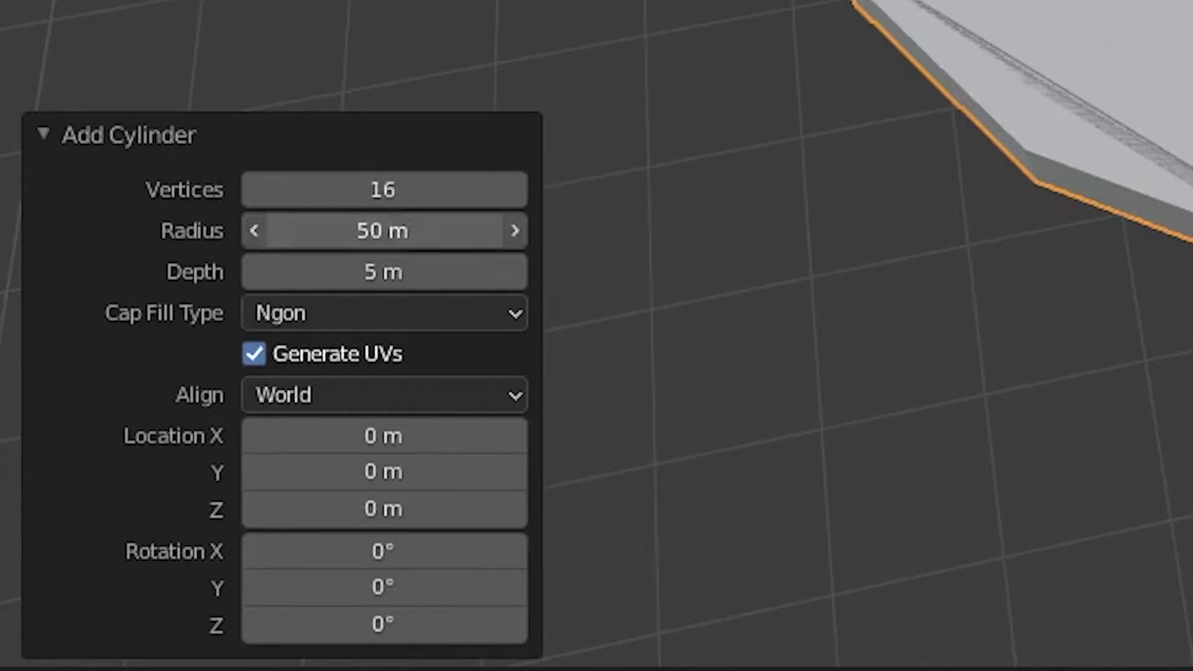
click(418, 223)
text(2)
key(Return)
scroll(596, 314, up, 2)
scroll(593, 313, up, 1)
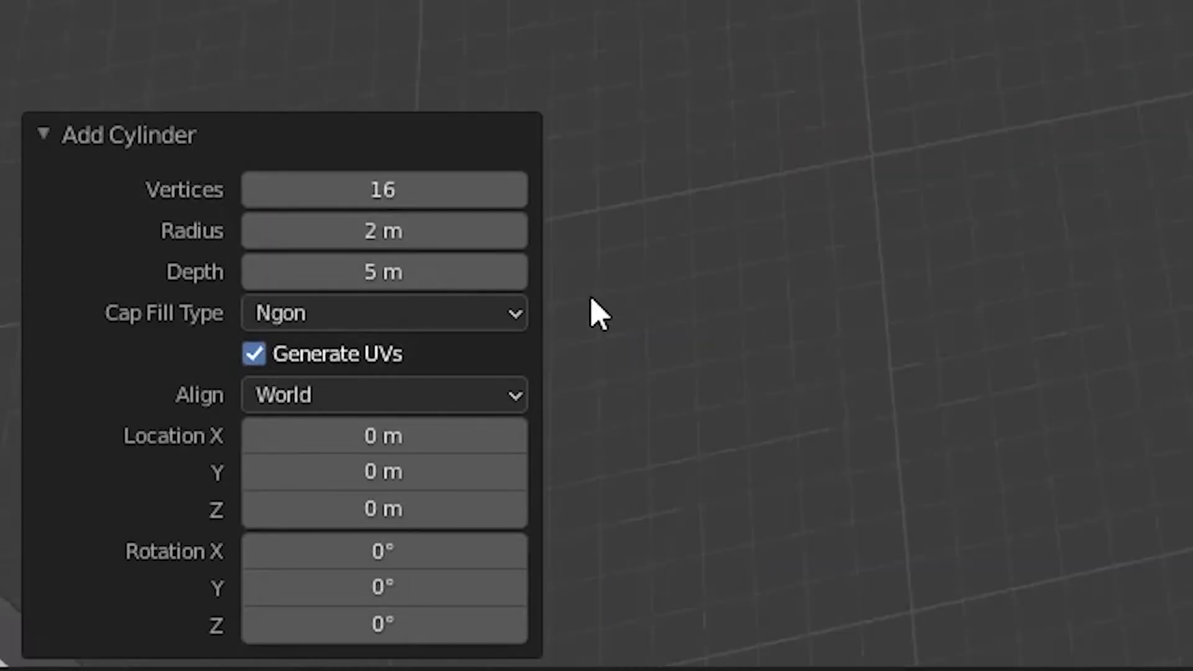
scroll(602, 299, down, 1)
scroll(600, 292, up, 1)
Set the new cylinder's radius to 1 m.
click(319, 234)
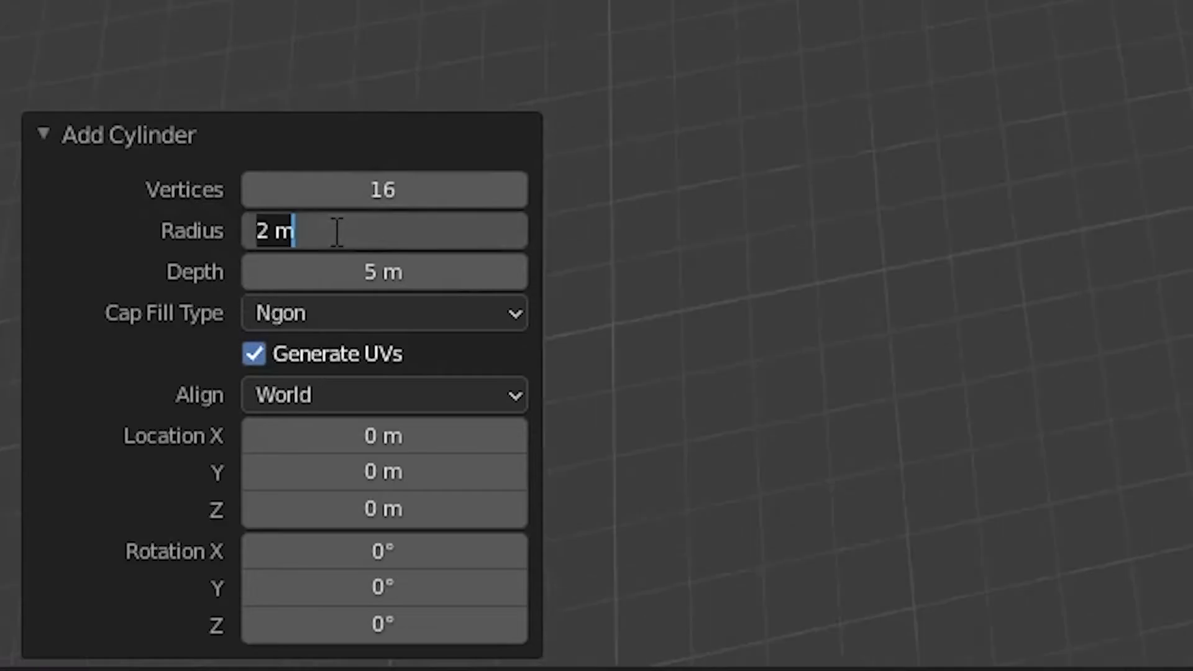
text(1)
key(Return)
In top view, move the cylinder onto the wall corner below the entrance, to about X 45.6 m, Y -18.8 m.
middle_drag(408, 468, 526, 463)
key(KP_7)
scroll(635, 363, up, 3)
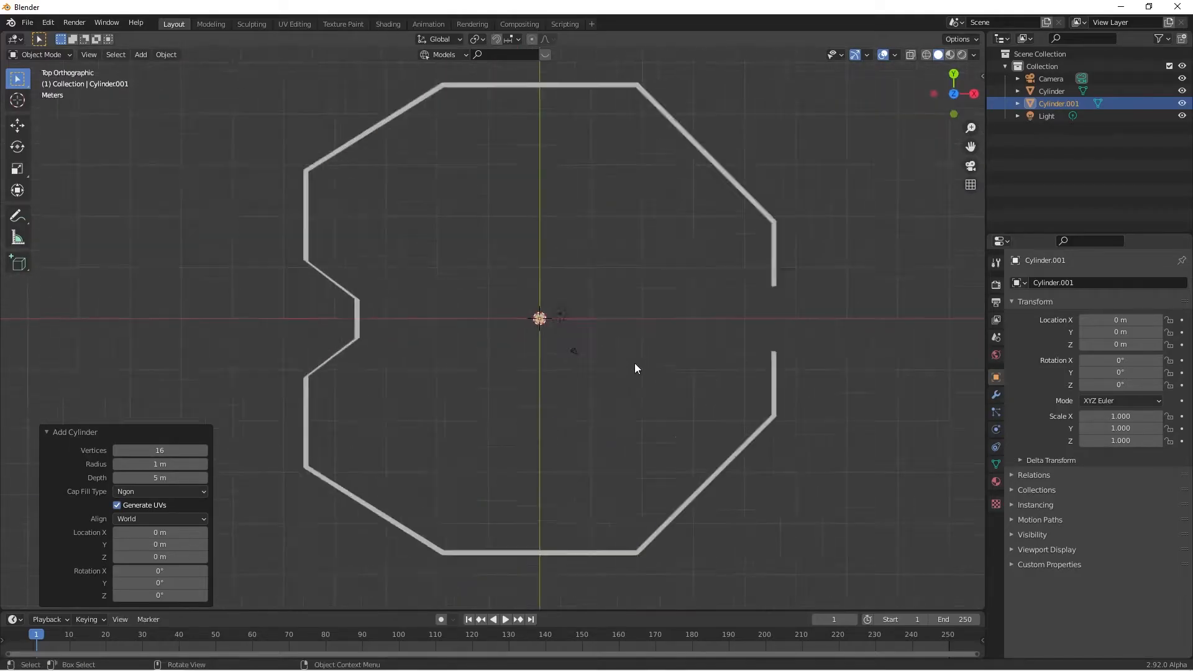
shift+middle_drag(610, 352, 186, 303)
scroll(323, 300, up, 3)
shift+middle_drag(323, 299, 568, 328)
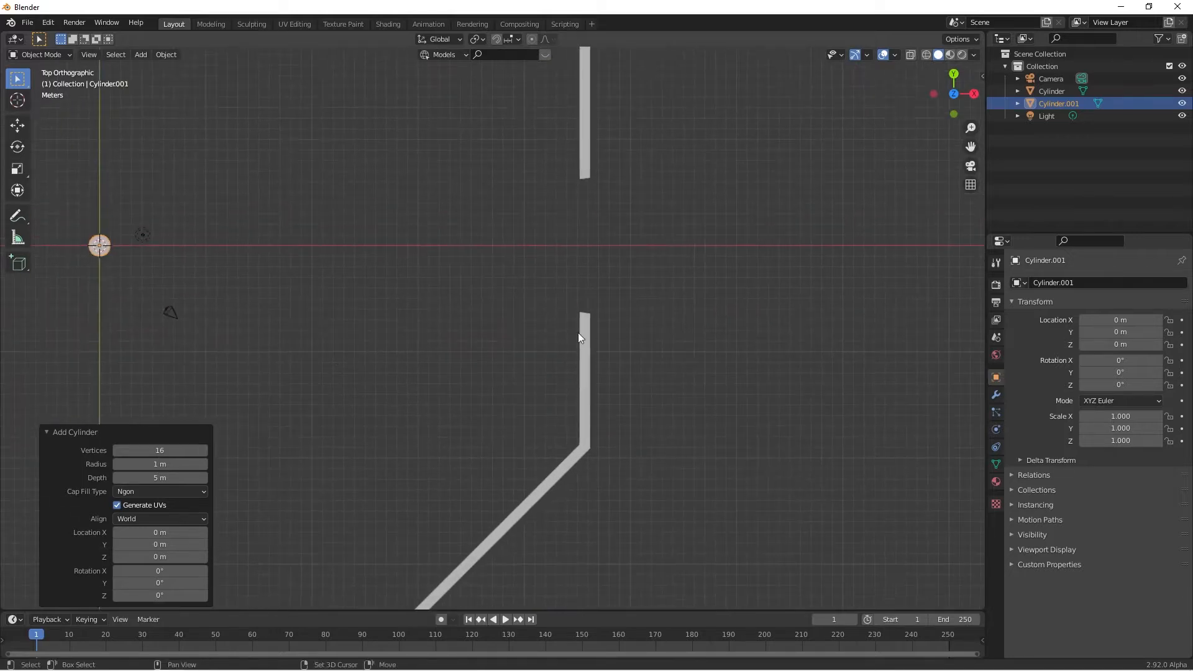
key(g)
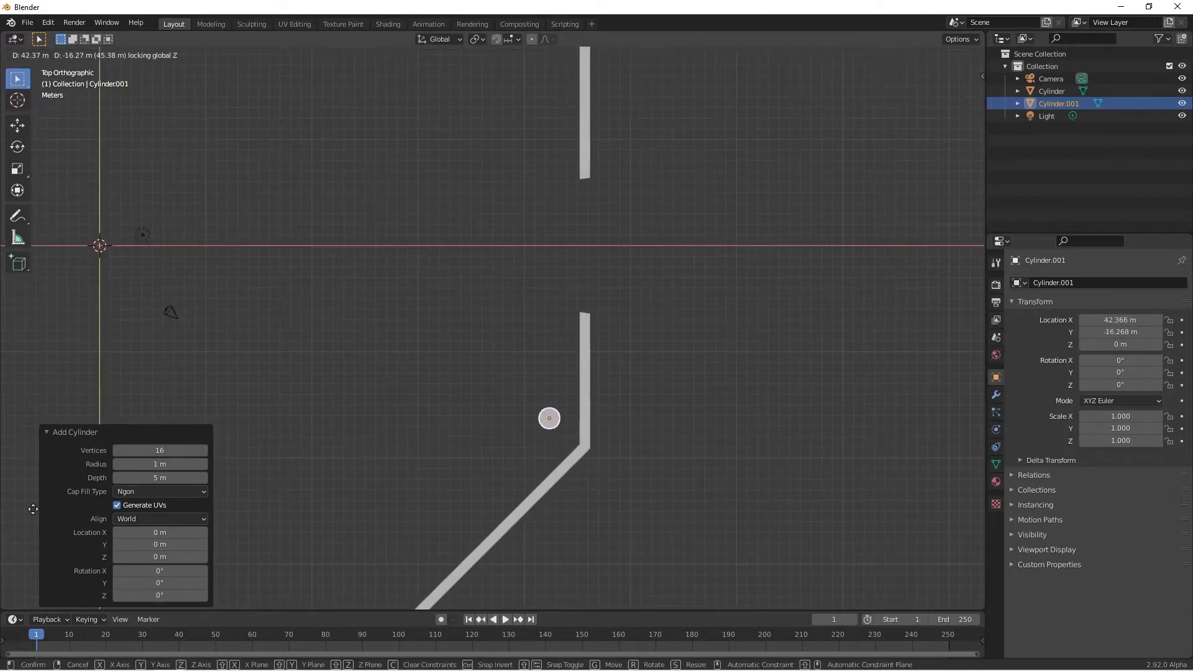
click(67, 536)
Examine up close in top view how the cylinder is centred on the wall corner.
scroll(538, 555, up, 3)
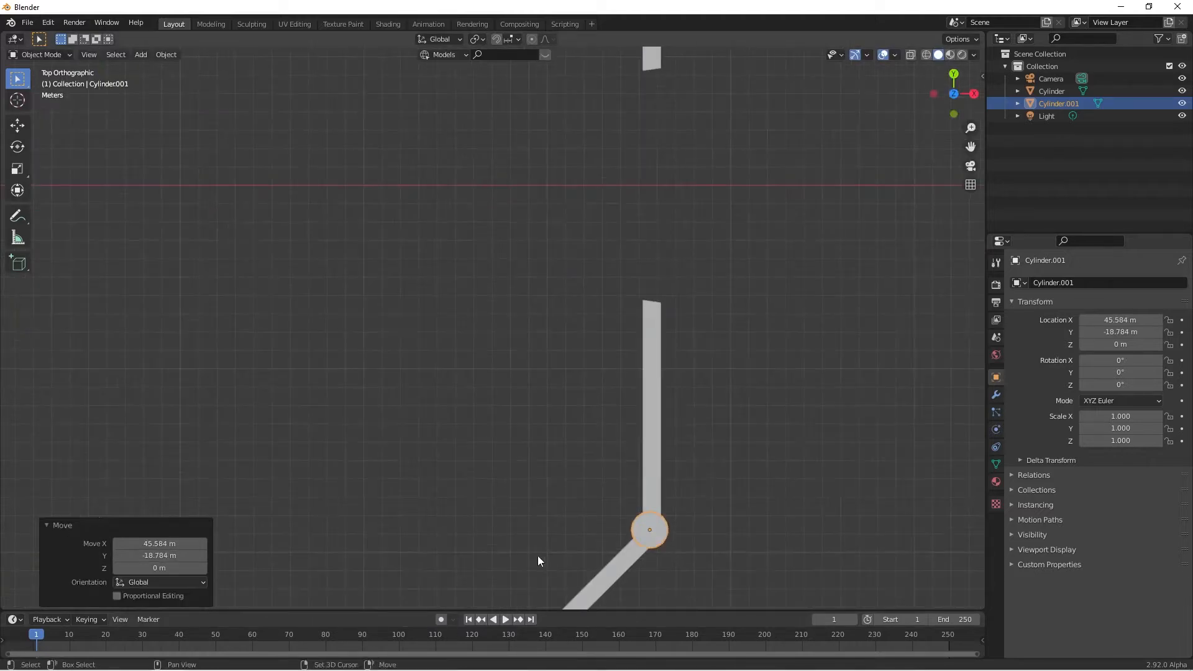
shift+middle_drag(538, 555, 379, 443)
scroll(532, 498, up, 4)
shift+middle_drag(532, 498, 516, 304)
scroll(512, 387, up, 3)
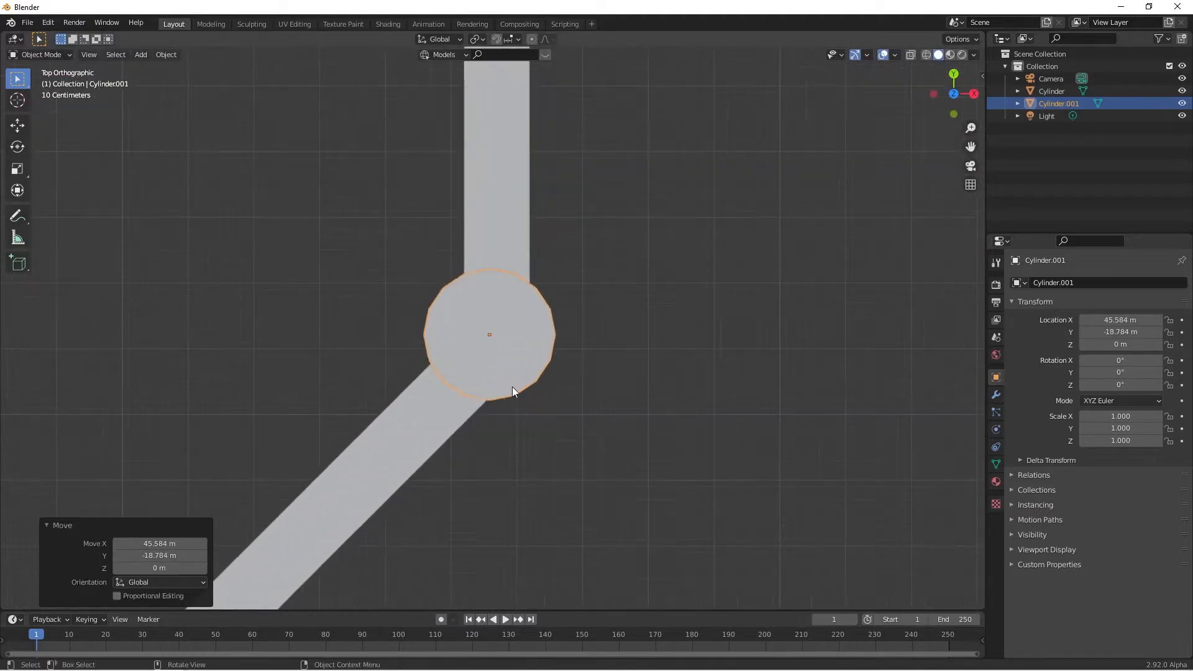
shift+middle_drag(512, 386, 573, 440)
scroll(573, 439, up, 2)
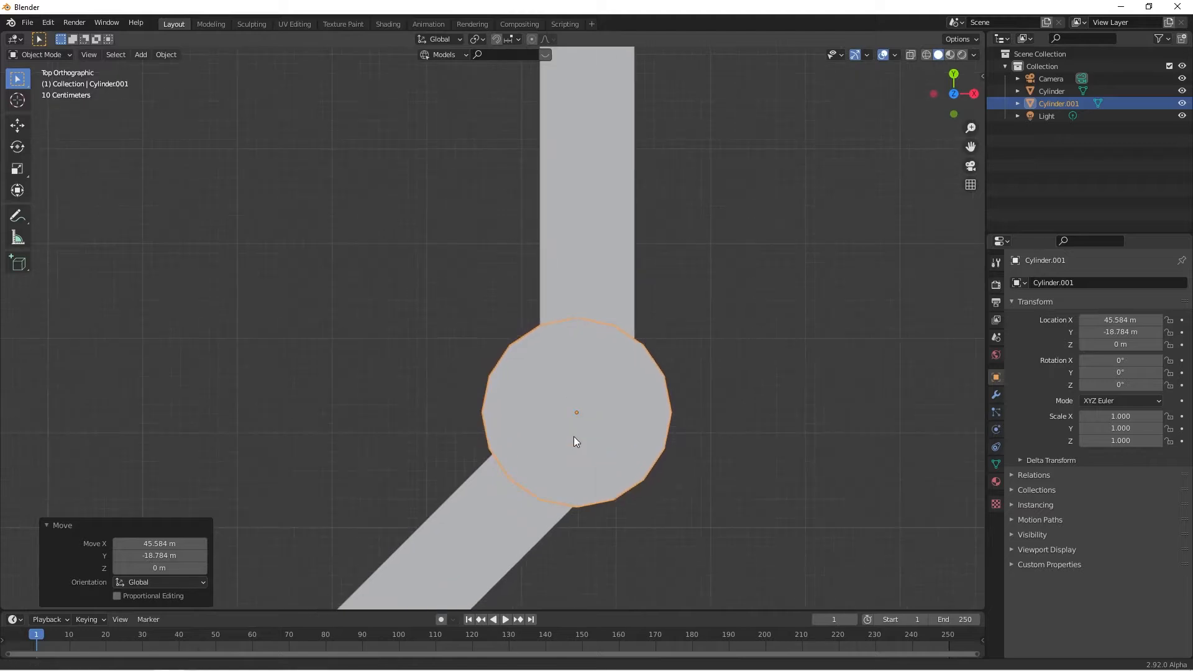
scroll(572, 435, down, 10)
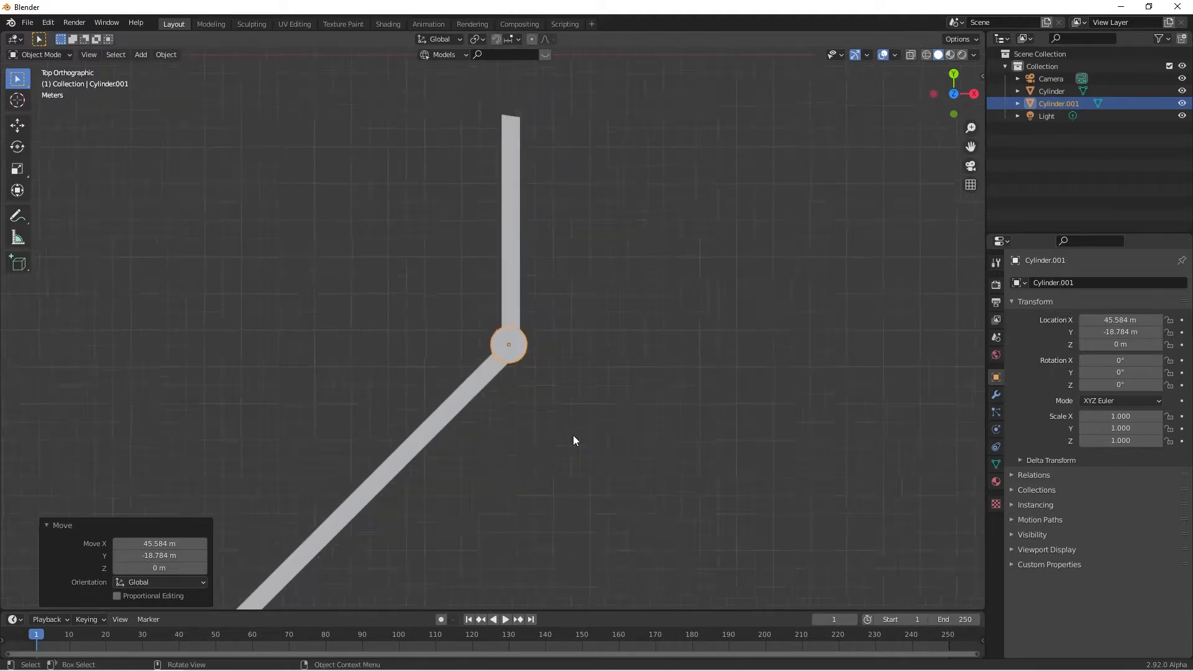
Duplicate the pillar and place the copy on the next wall corner, at about X 18.8 m, Y -45.7 m.
scroll(572, 438, up, 5)
scroll(570, 438, down, 8)
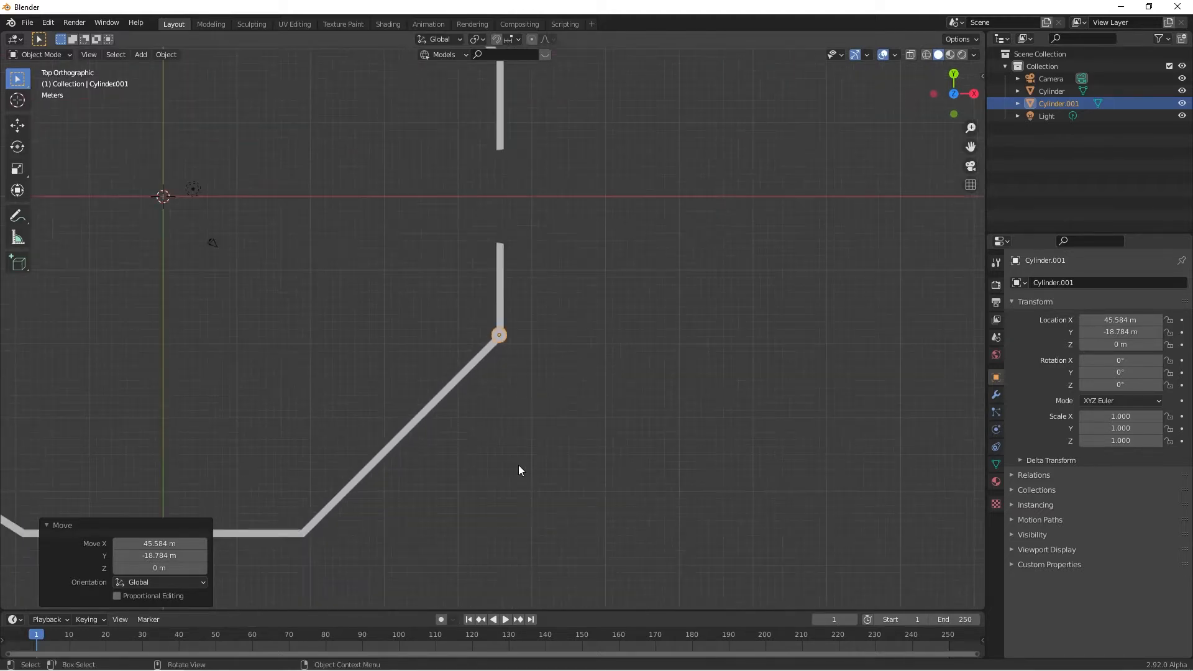
scroll(523, 466, up, 4)
shift+middle_drag(525, 466, 774, 433)
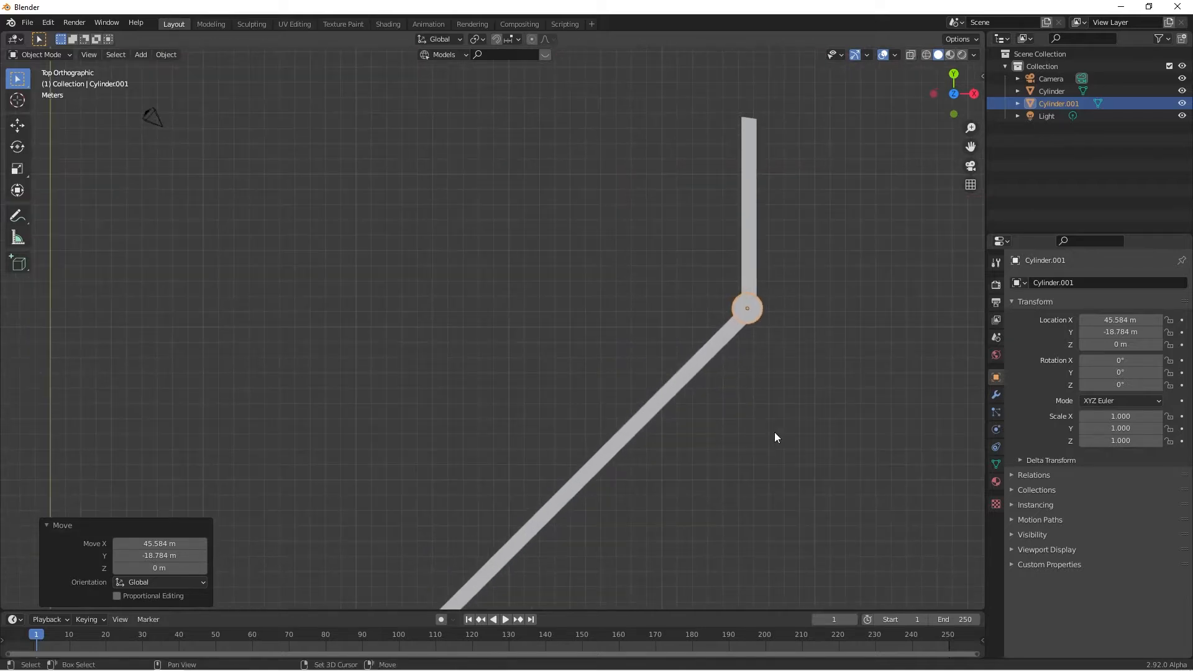
key(shift+d)
key(g)
key(shift+z)
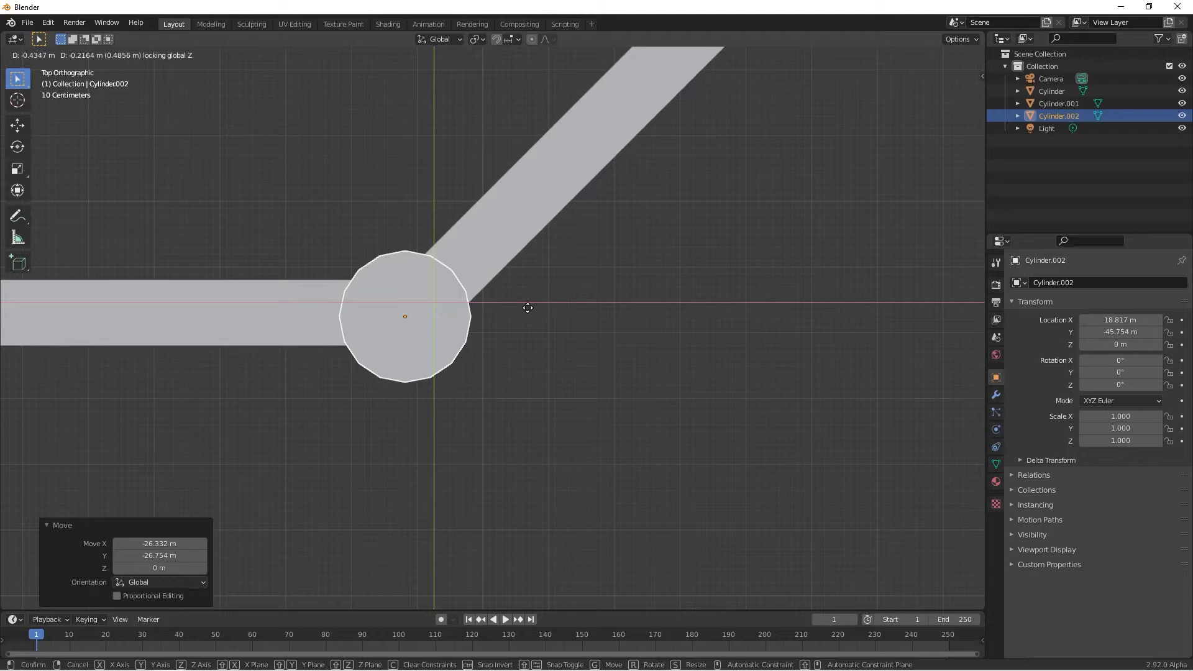
click(527, 307)
key(g)
key(y)
click(527, 302)
scroll(610, 278, down, 12)
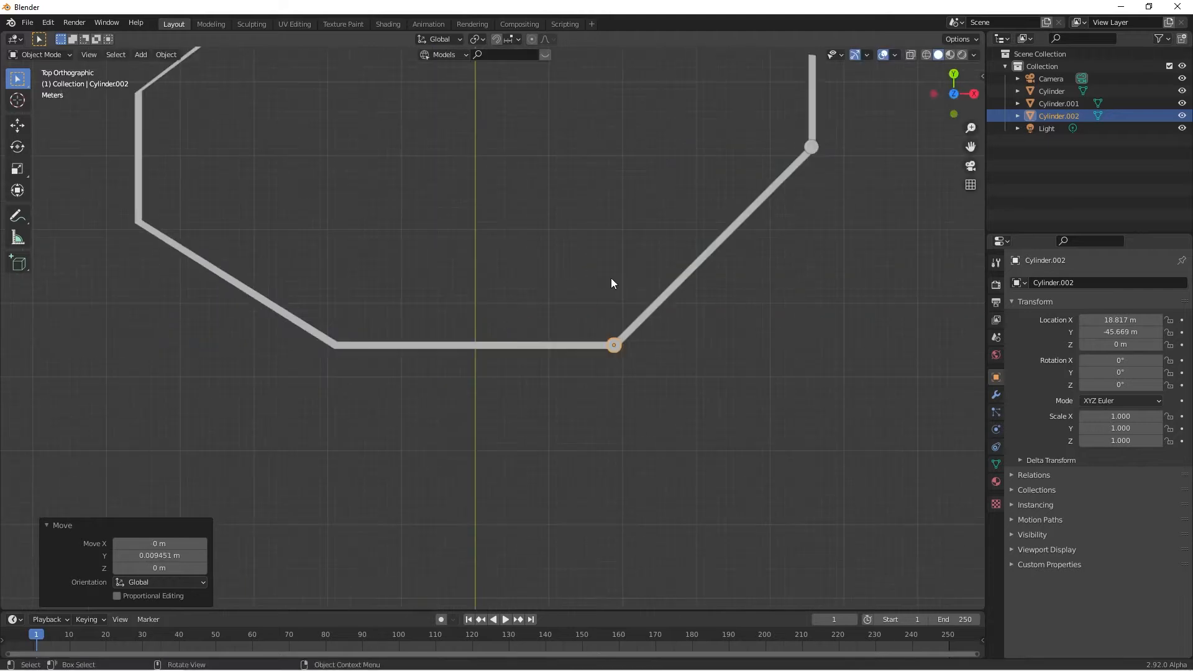
Duplicate the pillar again and align the copy with the wall corner at about X -19.1 m, Y -45.6 m.
key(shift+d)
click(375, 321)
scroll(376, 321, up, 9)
key(g)
key(shift+z)
click(170, 372)
scroll(180, 369, down, 1)
key(g)
key(shift+z)
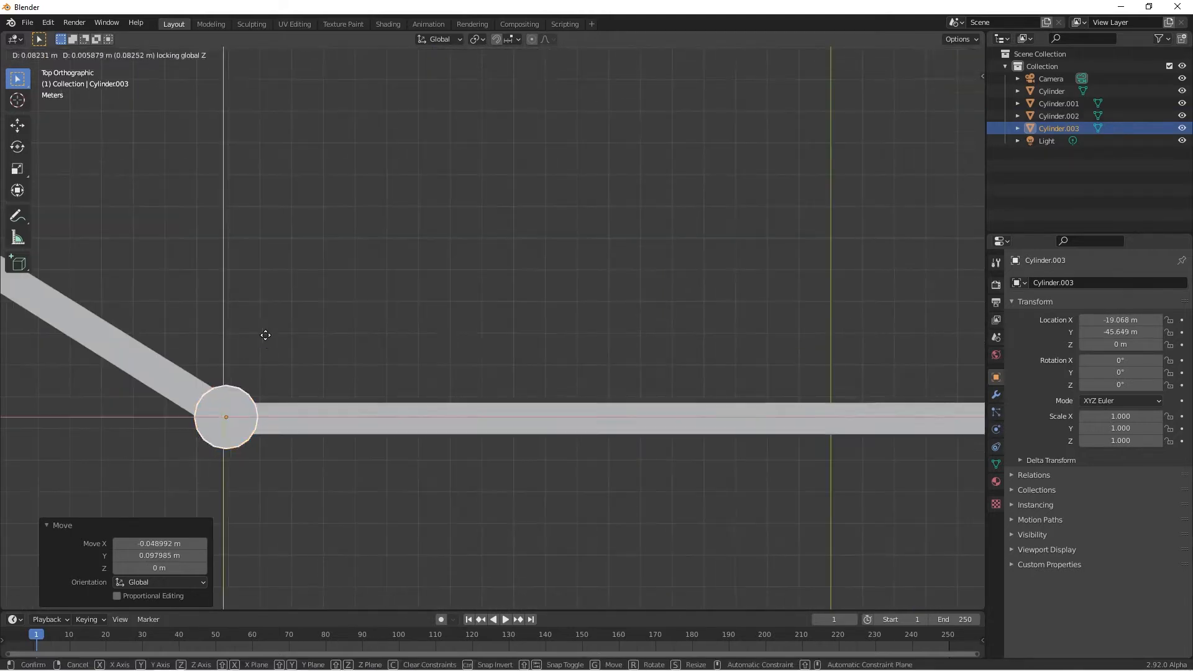
click(263, 335)
scroll(267, 334, down, 5)
shift+middle_drag(666, 279, 813, 480)
Move the newest pillar in the horizontal plane to the -X side wall, towards the corners of the inward-bent panel.
key(g)
key(shift+z)
click(481, 268)
key(KP_7)
key(g)
key(shift+z)
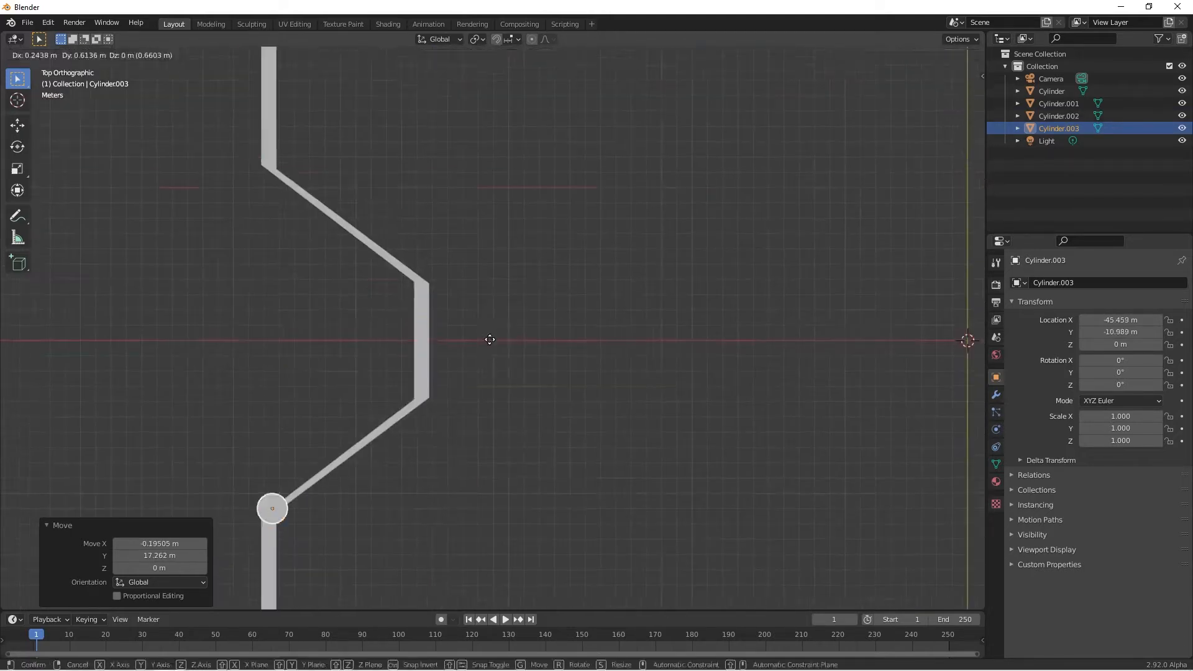
click(389, 166)
Duplicate pillars onto the inward-bent panel's corners and the wall corner at about X -45.6 m, Y -28.9 m.
key(shift+d)
click(365, 277)
click(677, 521)
key(shift+d)
click(454, 519)
key(shift+d)
click(529, 310)
key(shift+d)
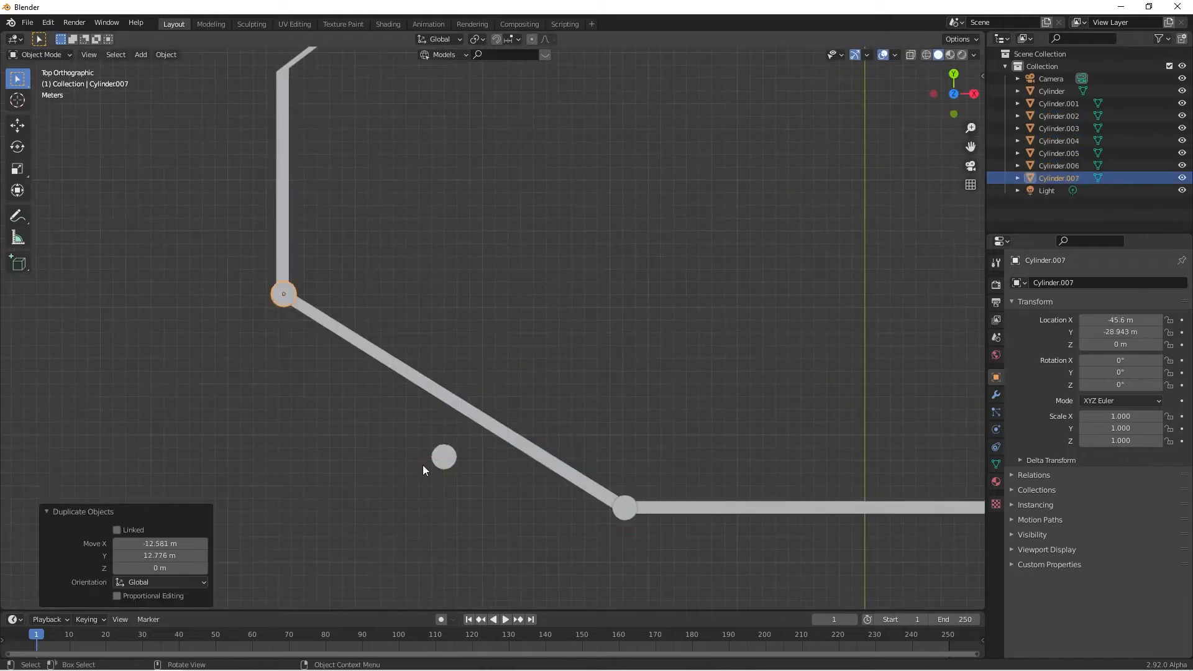
Move the stray pillar off the lower diagonal and duplicate it onto the wall corners on the -X, +Y side.
click(441, 457)
scroll(458, 477, down, 4)
key(g)
key(shift+z)
scroll(562, 310, up, 5)
key(shift+d)
click(905, 186)
shift+middle_drag(906, 187, 515, 215)
Duplicate the pillar about 38.2 m along X onto the opposite end of the +Y wall.
key(shift+d)
key(x)
click(272, 495)
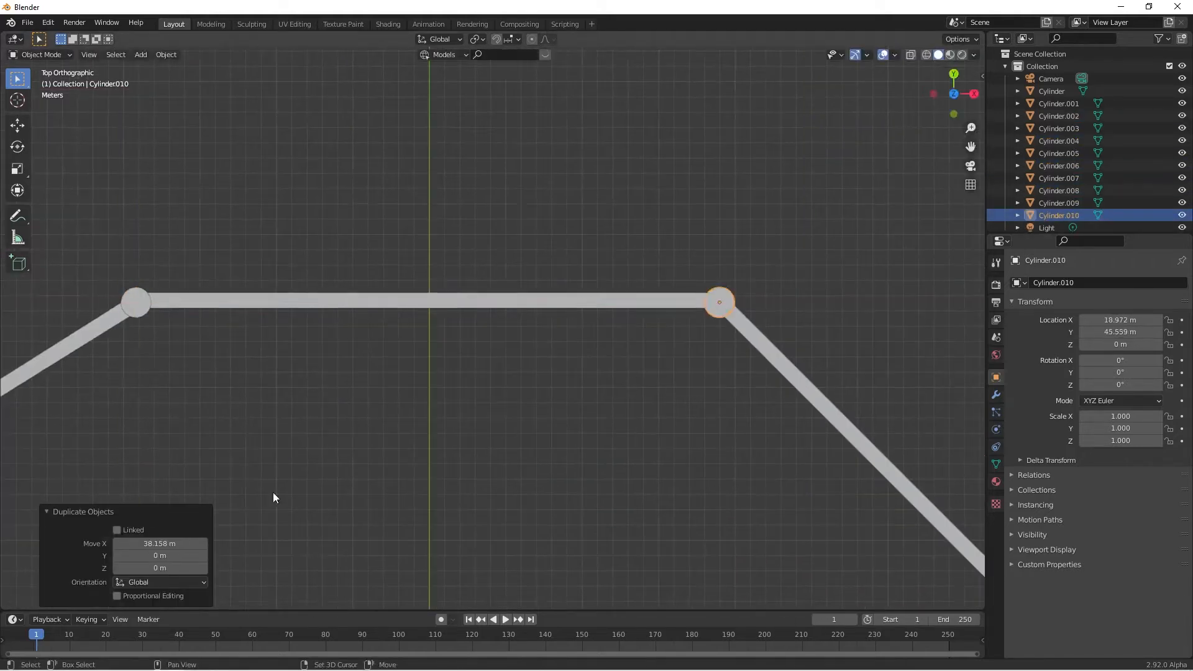
Duplicate that pillar onto the wall corner above the entrance, at about X 45.6 m, Y 18.9 m.
shift+middle_drag(398, 473, 187, 261)
key(shift+d)
click(594, 447)
middle_drag(528, 205, 399, 225)
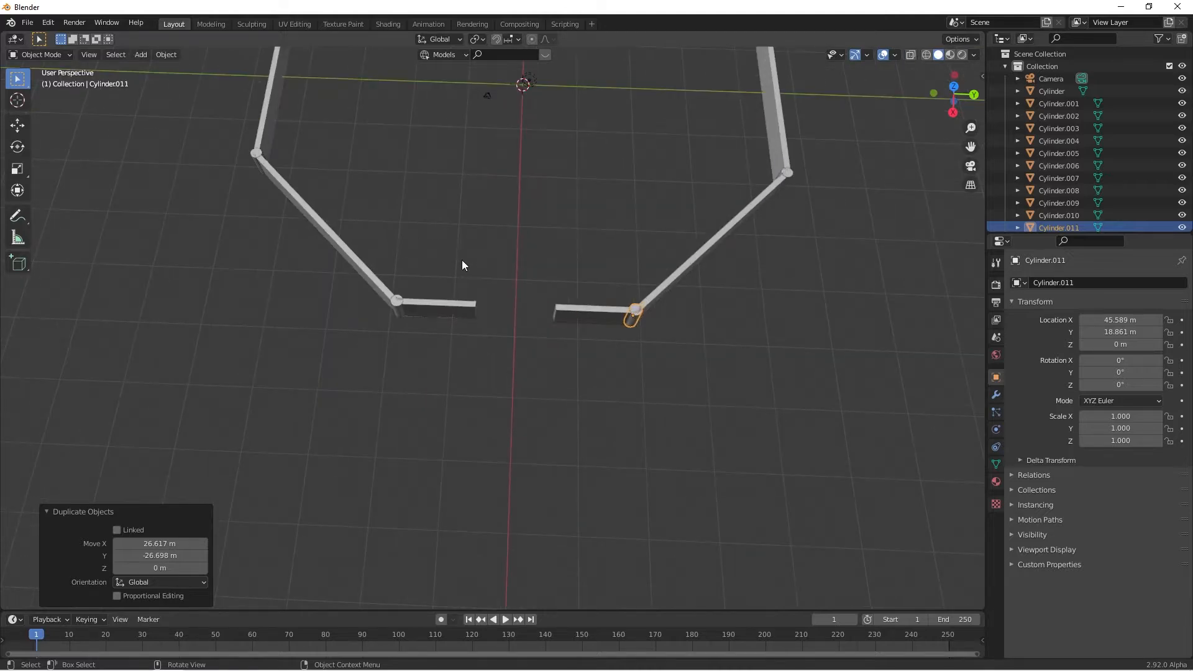
Join the boundary wall and all its corner pillars into a single object, then deselect it.
click(1052, 91)
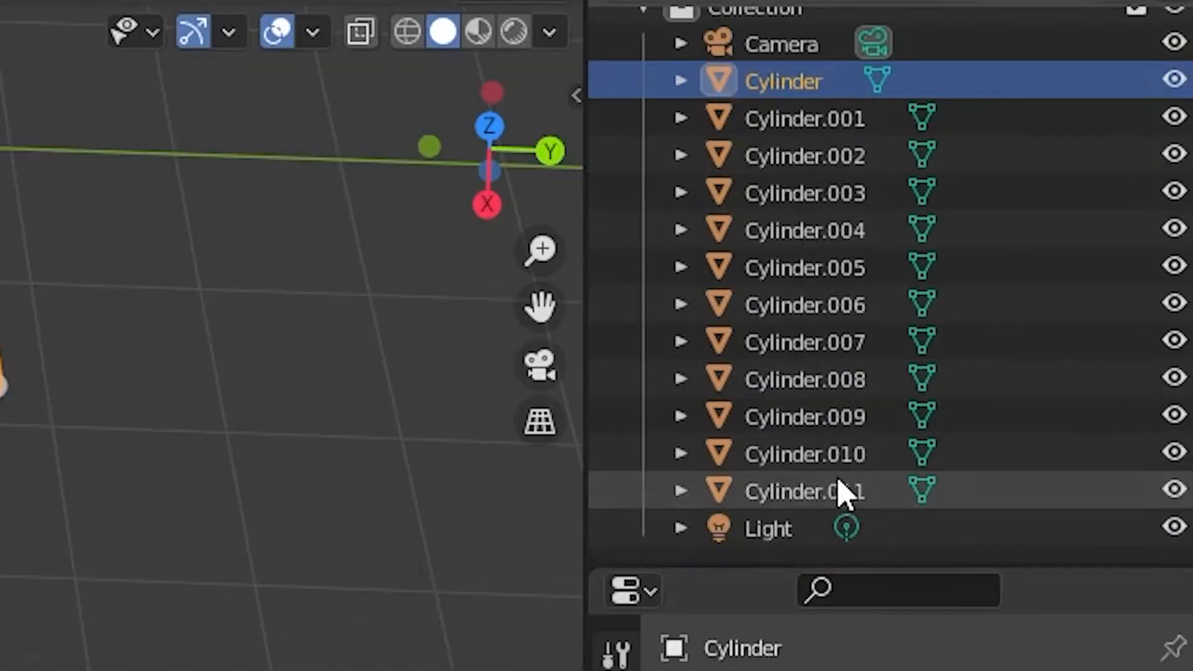
shift+click(845, 494)
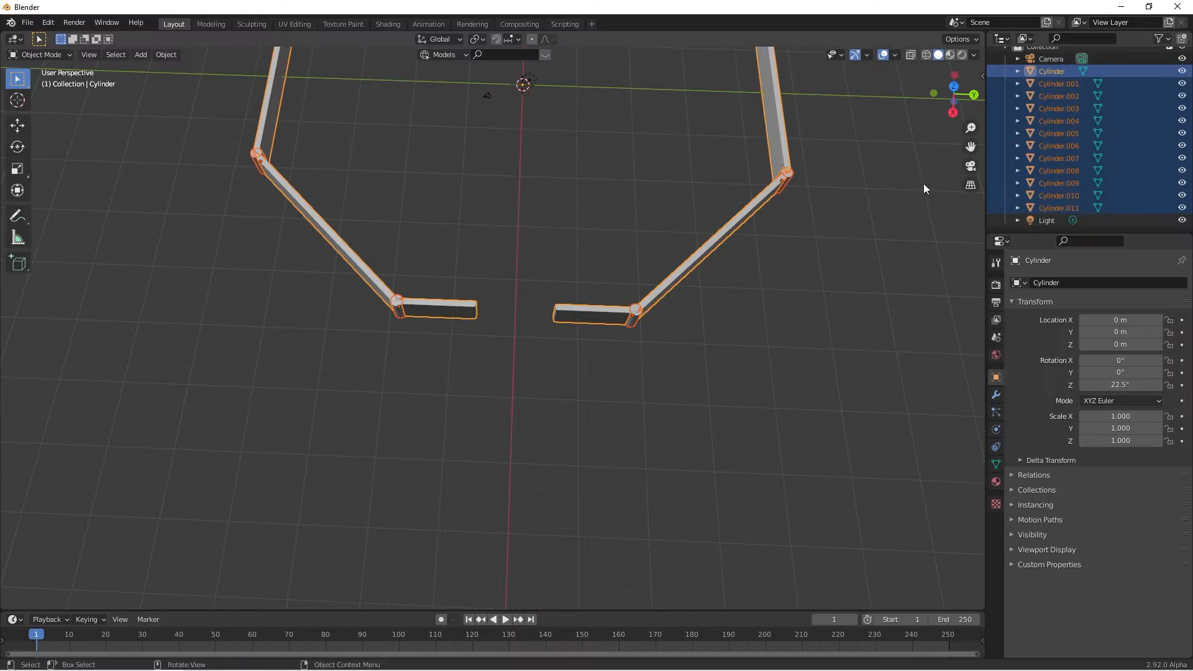
middle_drag(634, 305, 627, 289)
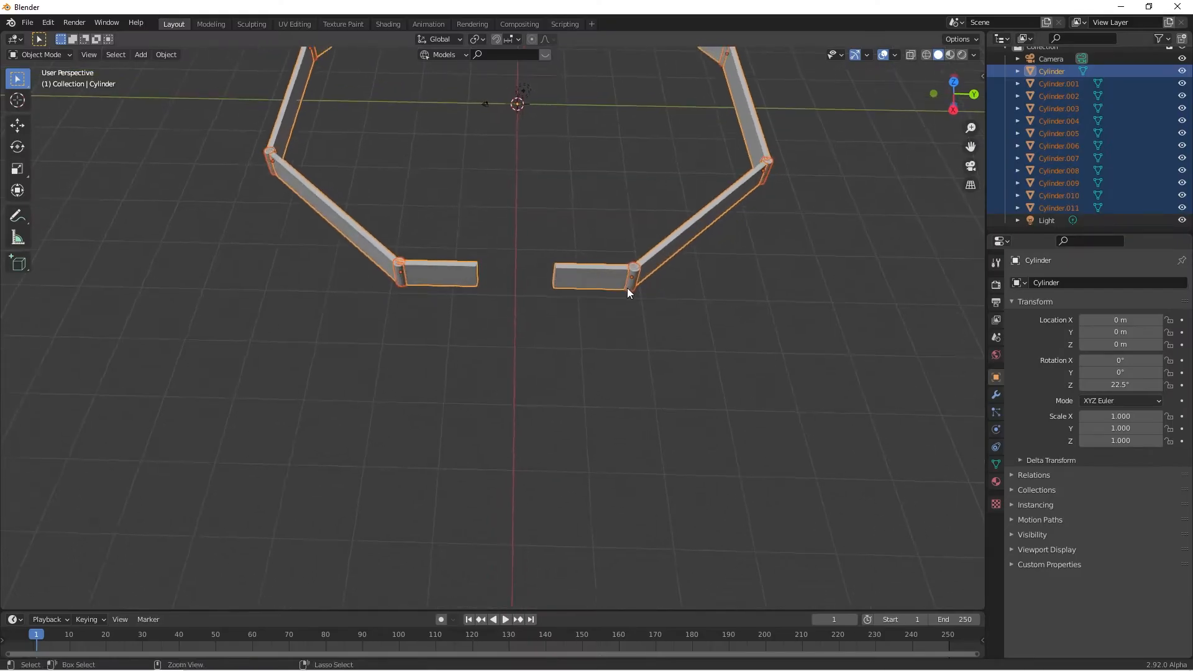
key(ctrl+j)
click(585, 360)
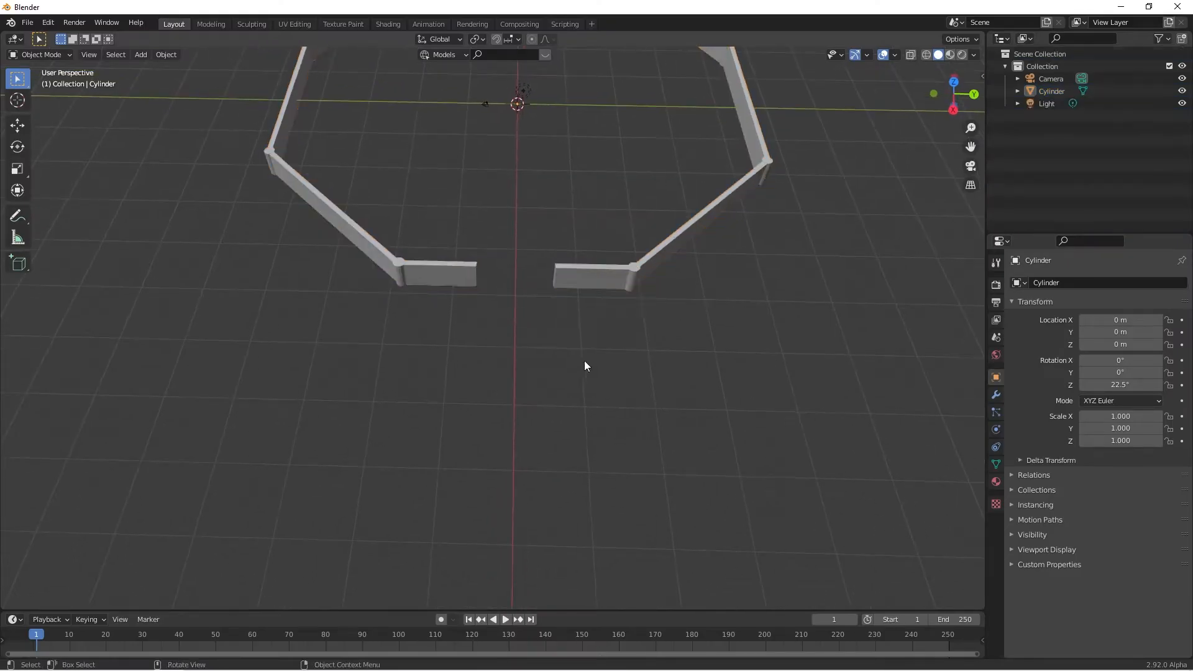
Rename the joined wall object to wALL.
middle_drag(584, 360, 590, 404)
double_click(1051, 91)
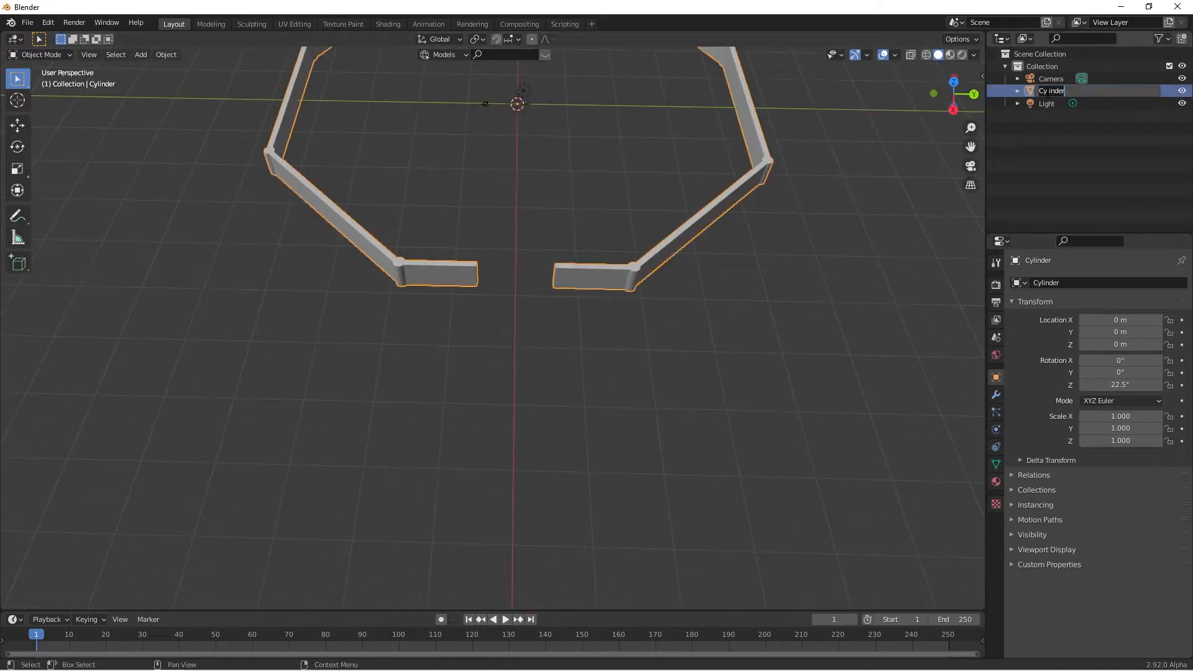
text(wALL)
key(Return)
click(661, 379)
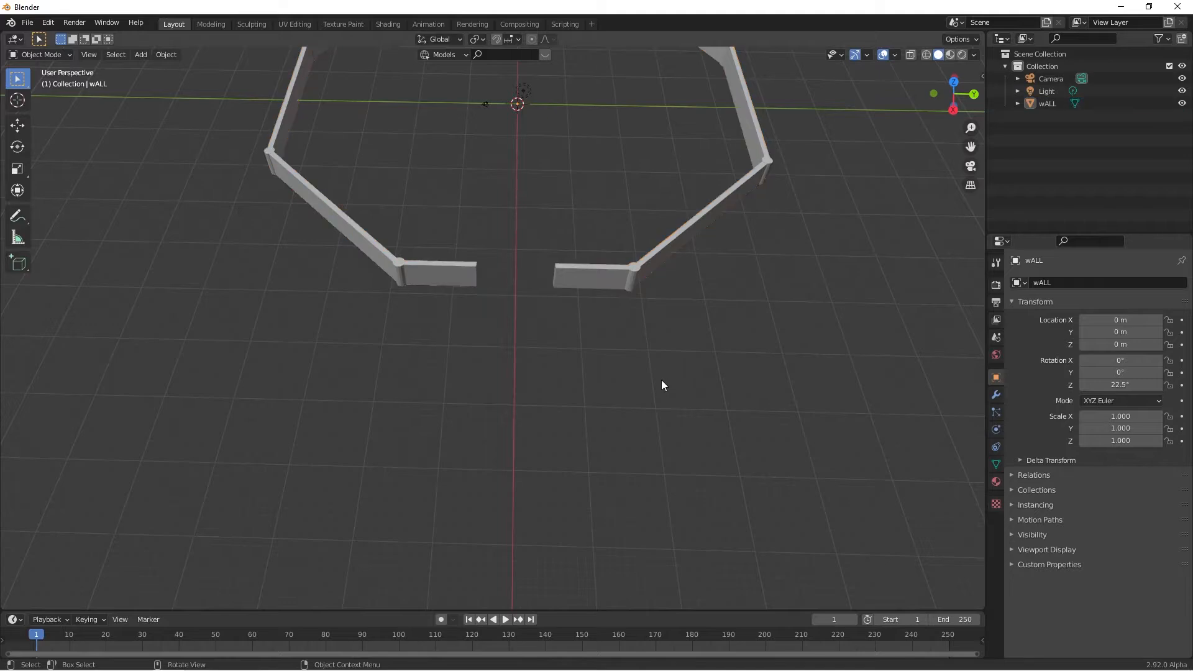
Examine the joined wall and its corner pillars from above and from a low angle.
scroll(661, 379, up, 5)
middle_drag(669, 378, 626, 430)
scroll(768, 379, down, 6)
scroll(626, 427, down, 2)
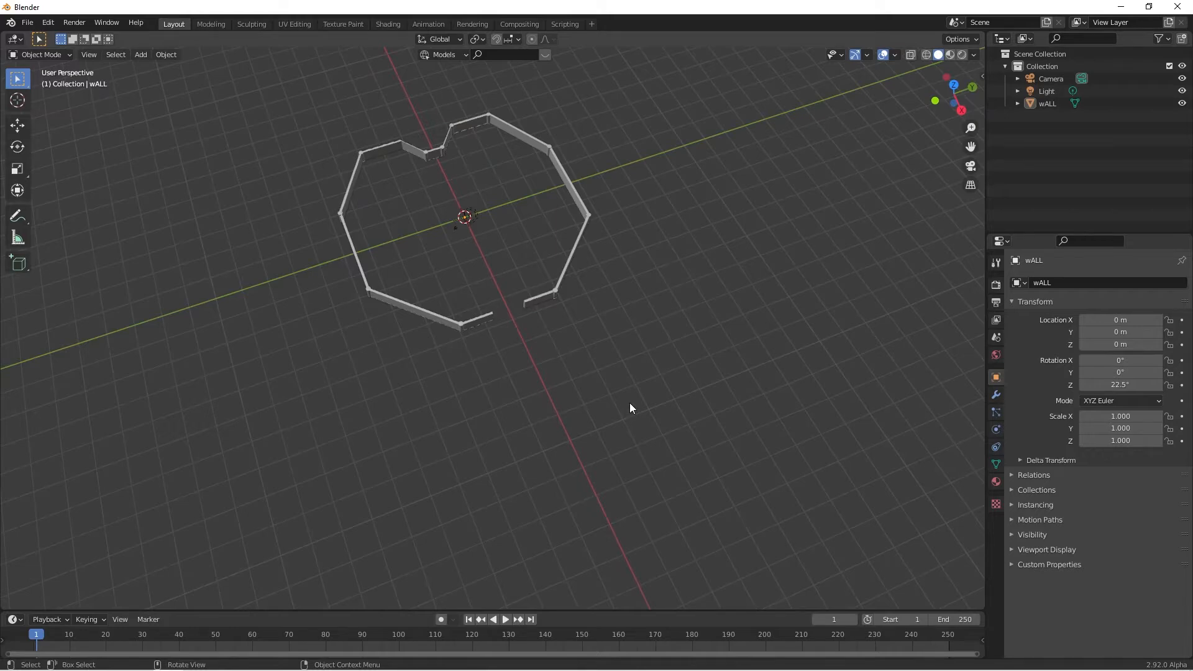
middle_drag(551, 336, 563, 305)
scroll(565, 320, up, 4)
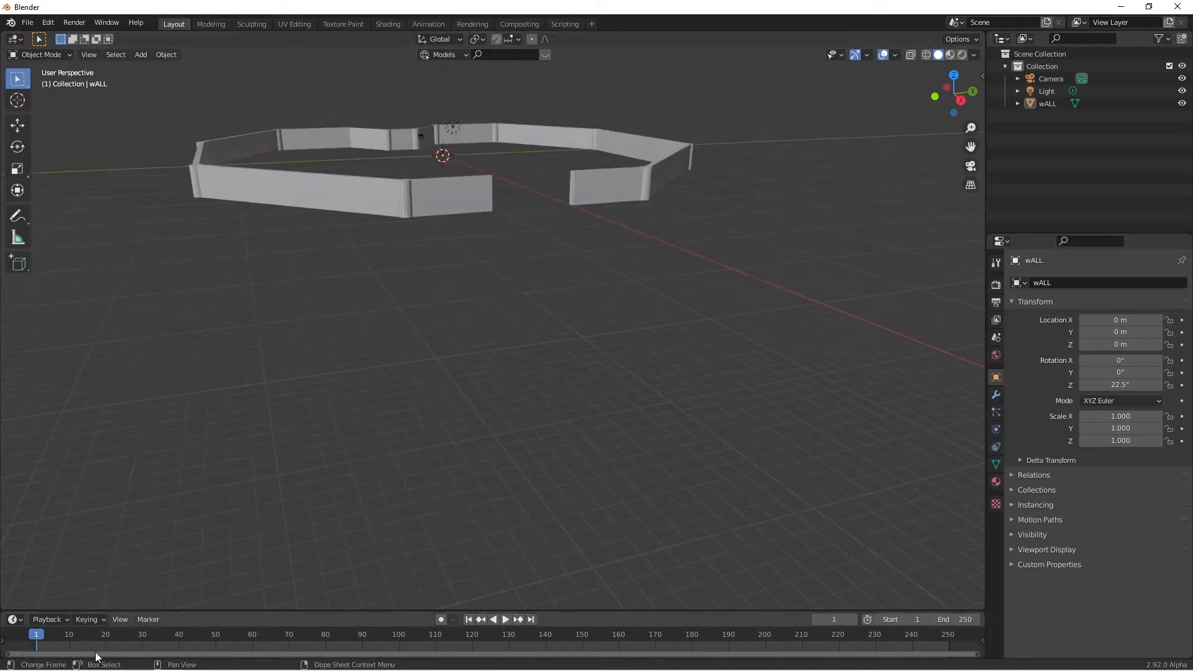
Switch to File Explorer and study the reference renders Palace0011 and Palace0241, then close the folder.
click(76, 668)
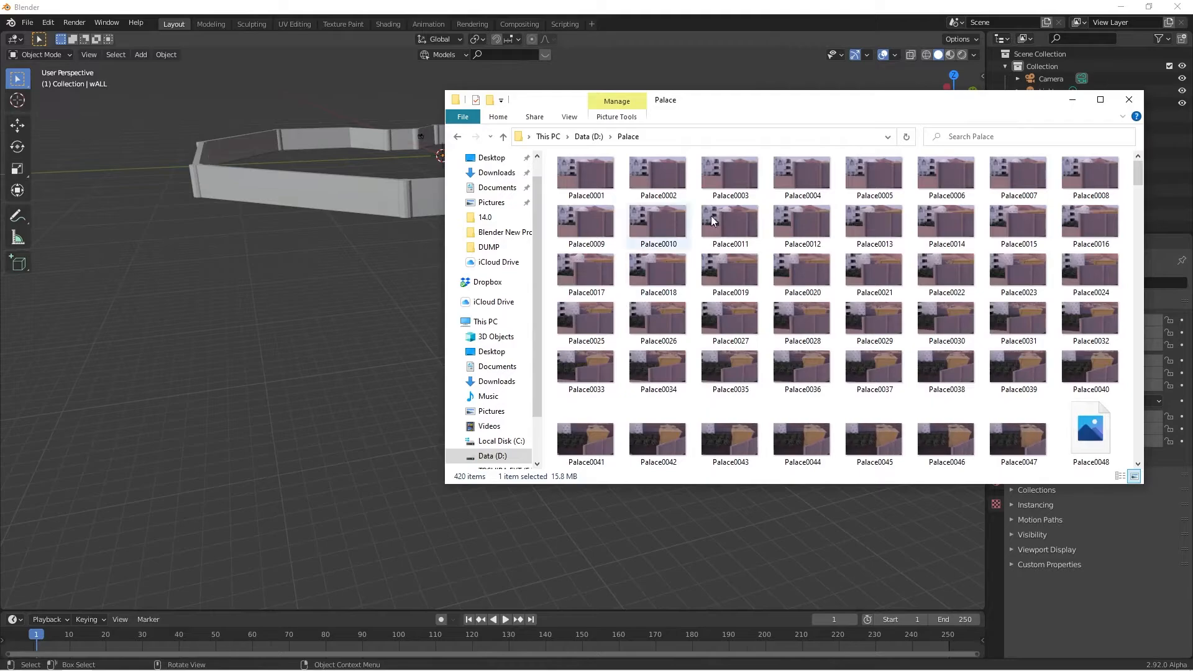
double_click(707, 228)
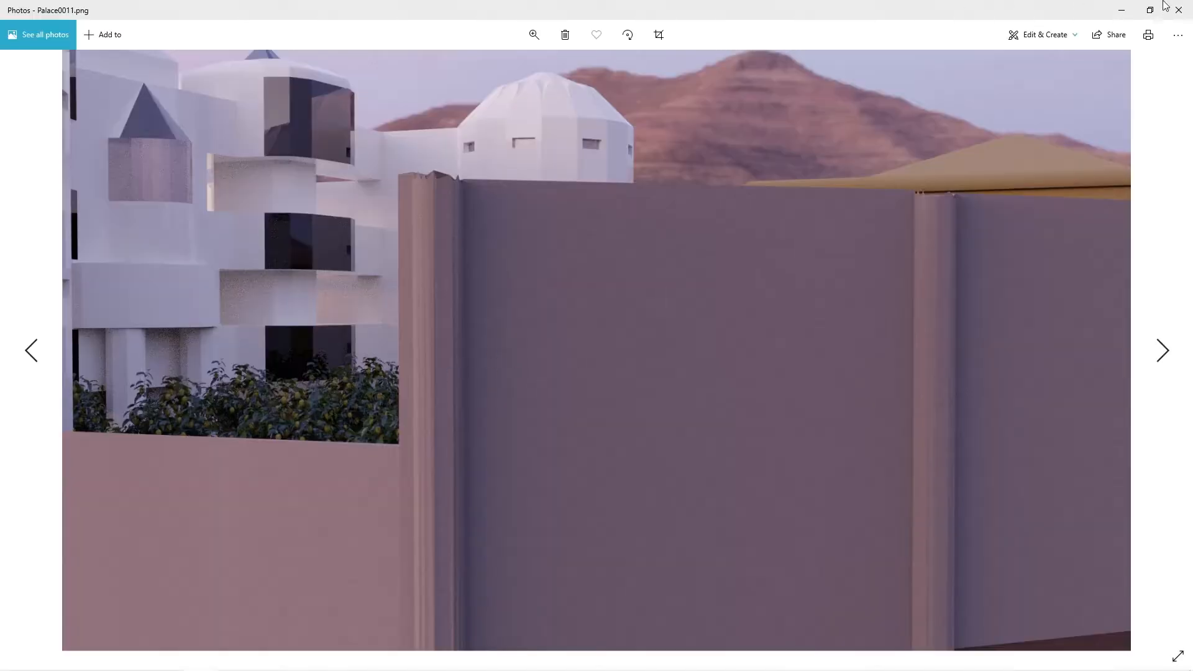
click(1179, 10)
scroll(715, 404, down, 10)
scroll(749, 388, down, 10)
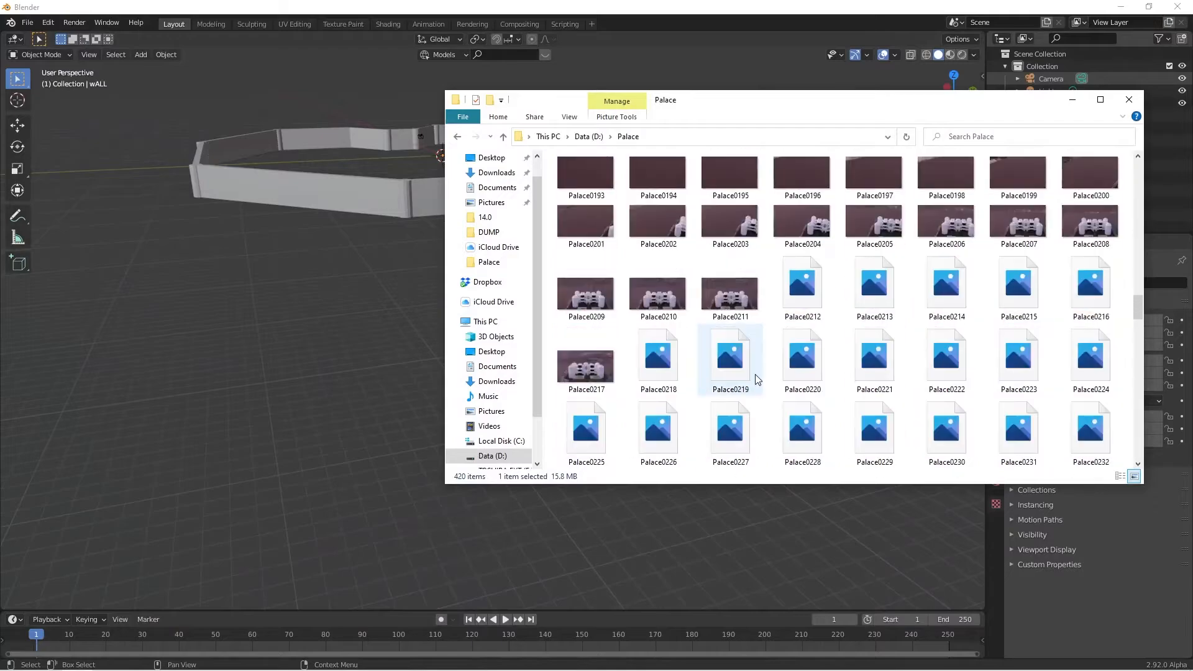
double_click(573, 364)
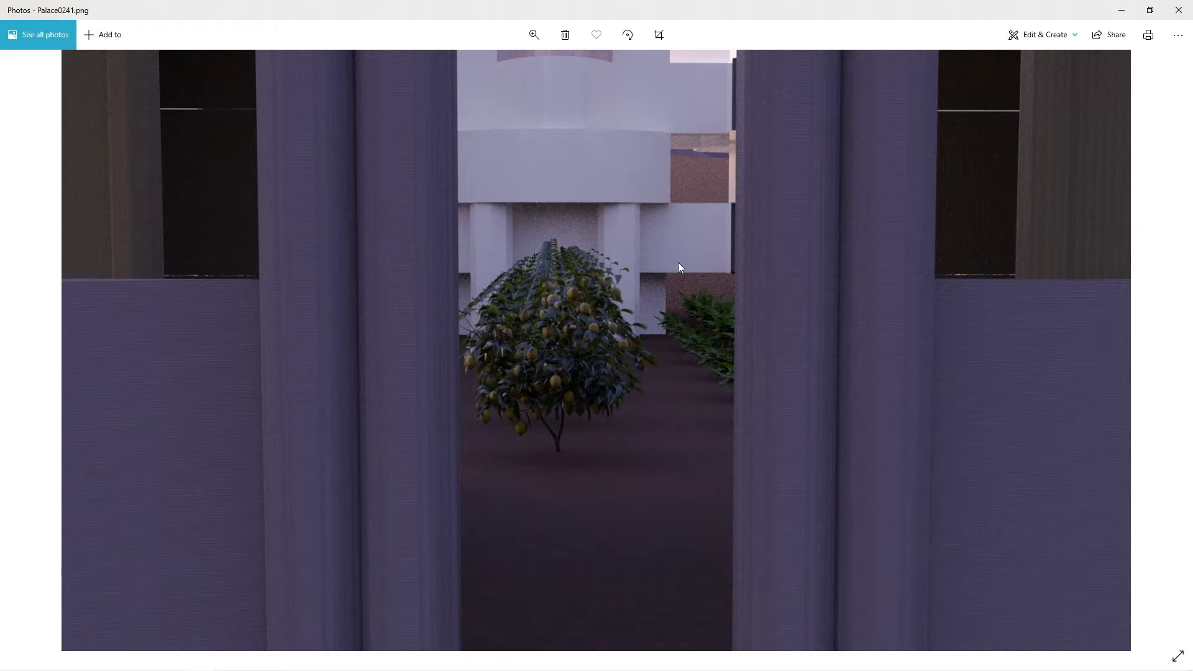
click(1178, 10)
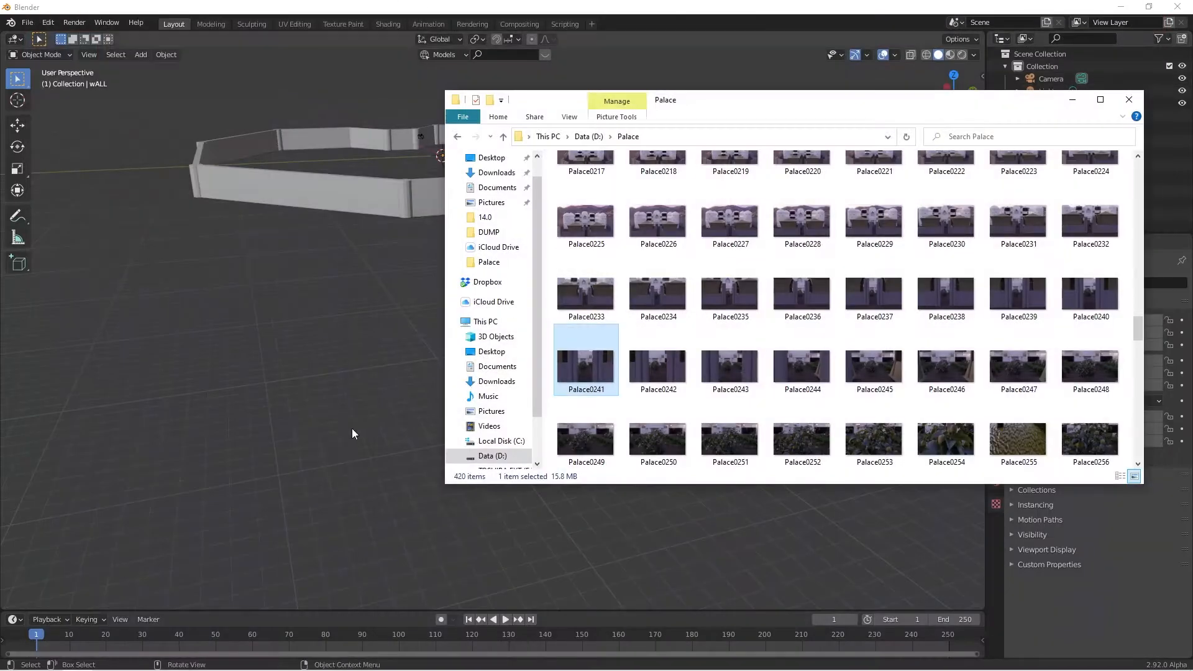
click(1129, 99)
Examine the whole wall layout and the wall ends at the entrance opening from several angles.
scroll(404, 311, up, 5)
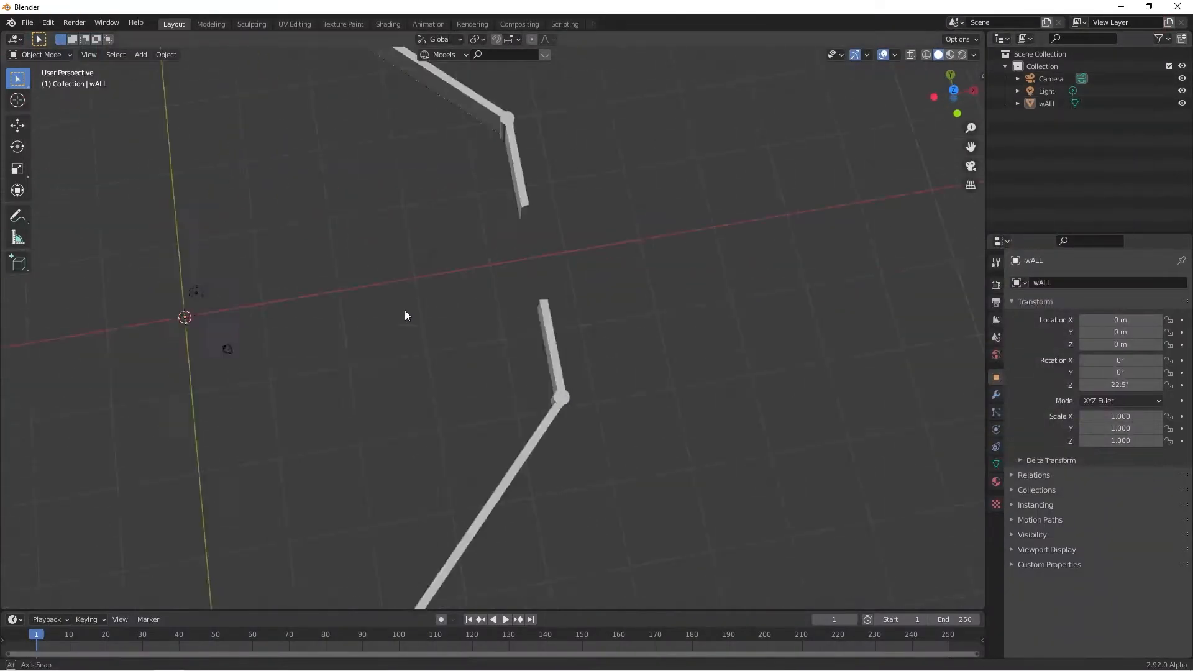
middle_drag(405, 311, 550, 273)
scroll(549, 272, down, 4)
scroll(549, 271, down, 2)
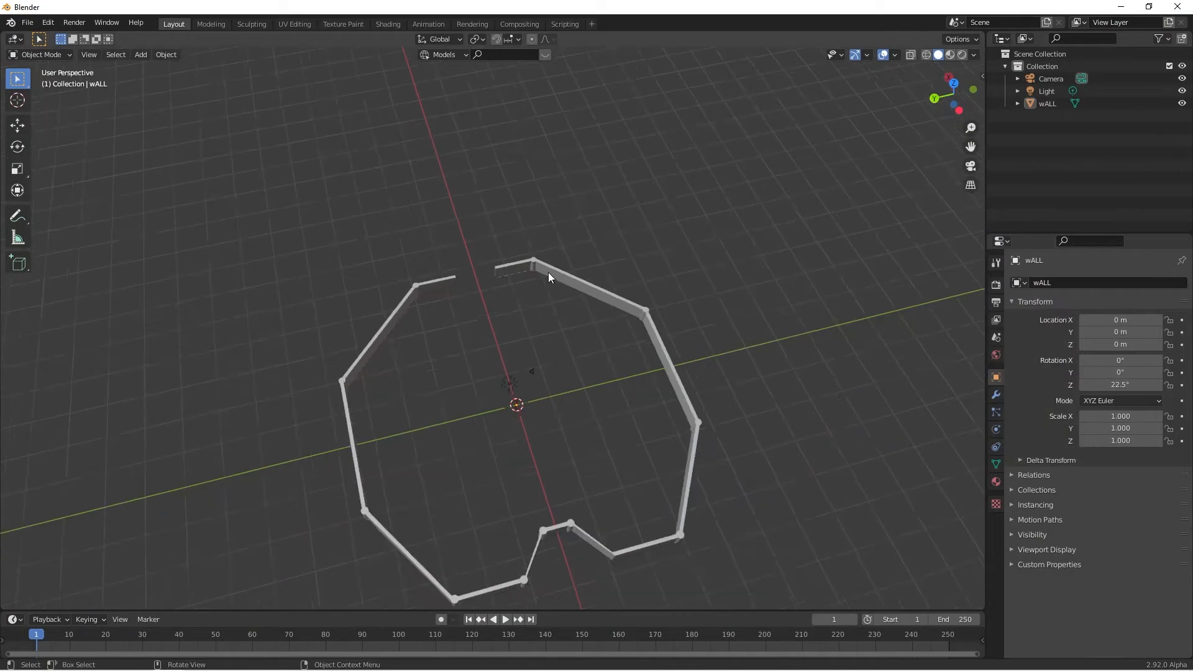
key(KP_7)
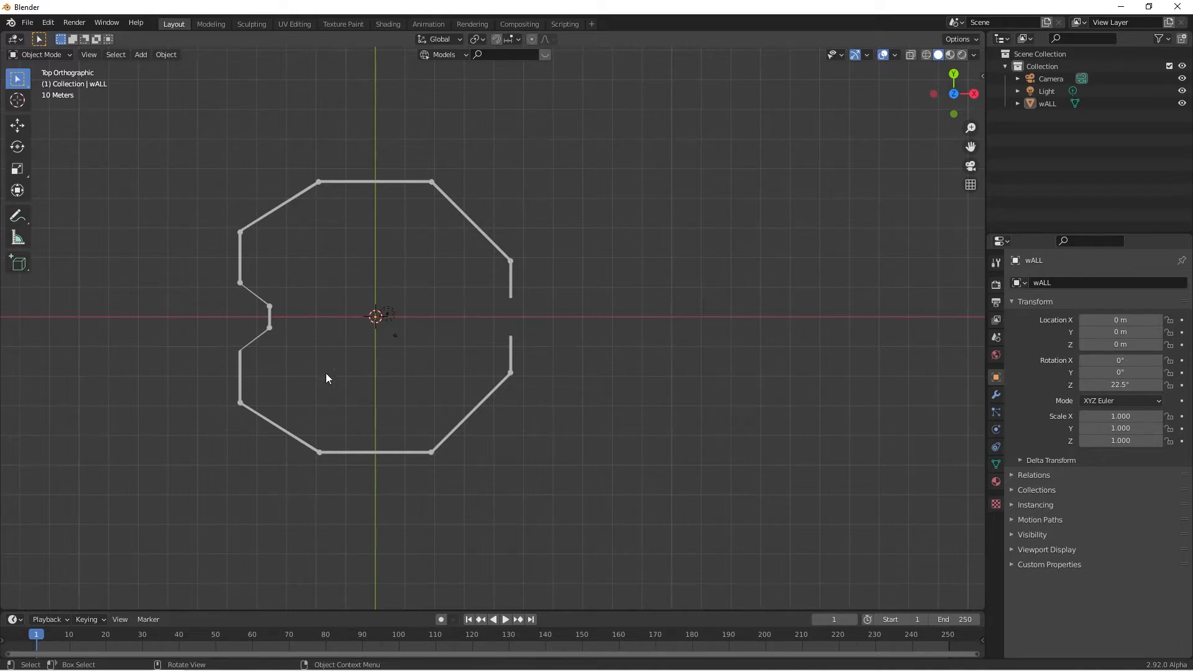
scroll(325, 373, up, 3)
middle_drag(457, 434, 390, 342)
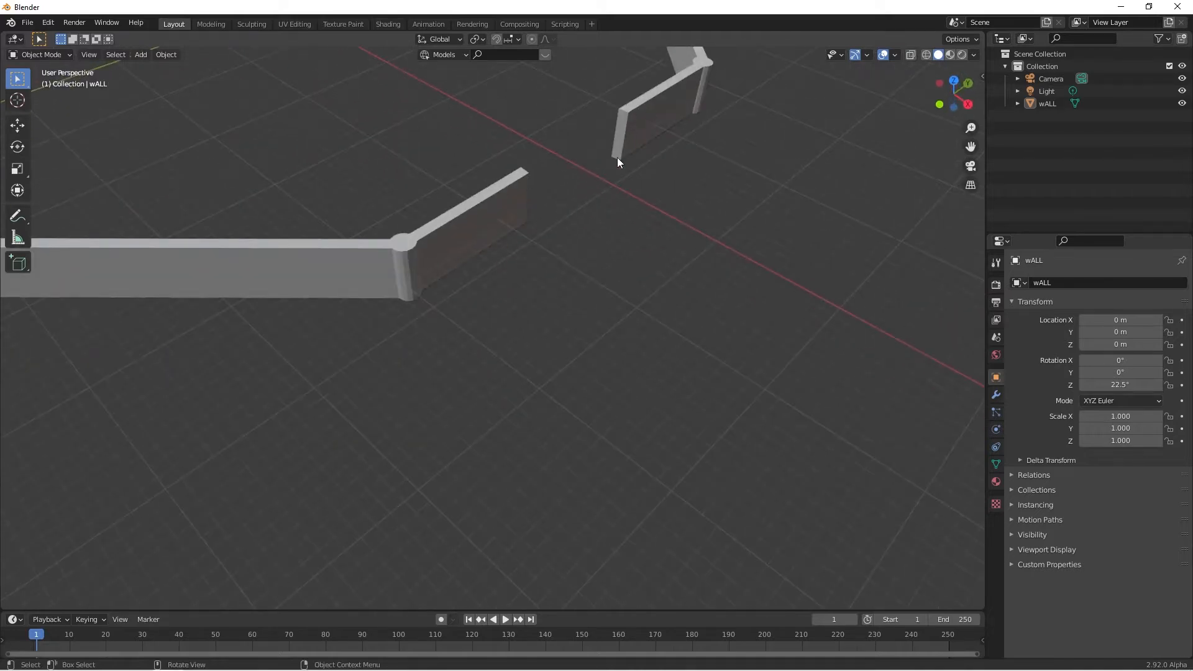
middle_drag(708, 106, 579, 273)
scroll(535, 278, down, 4)
In top view, add a 16-vertex cylinder with a 1 m radius and 5 m depth at the origin.
key(KP_7)
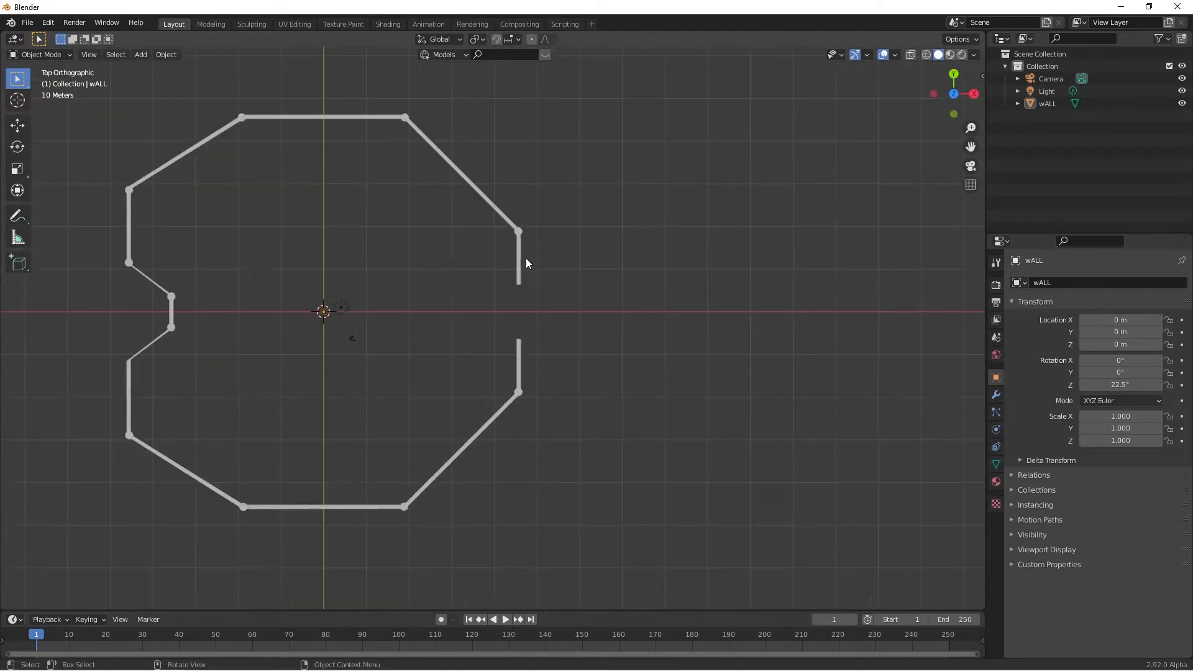
key(shift+a)
mouse_move(312, 284)
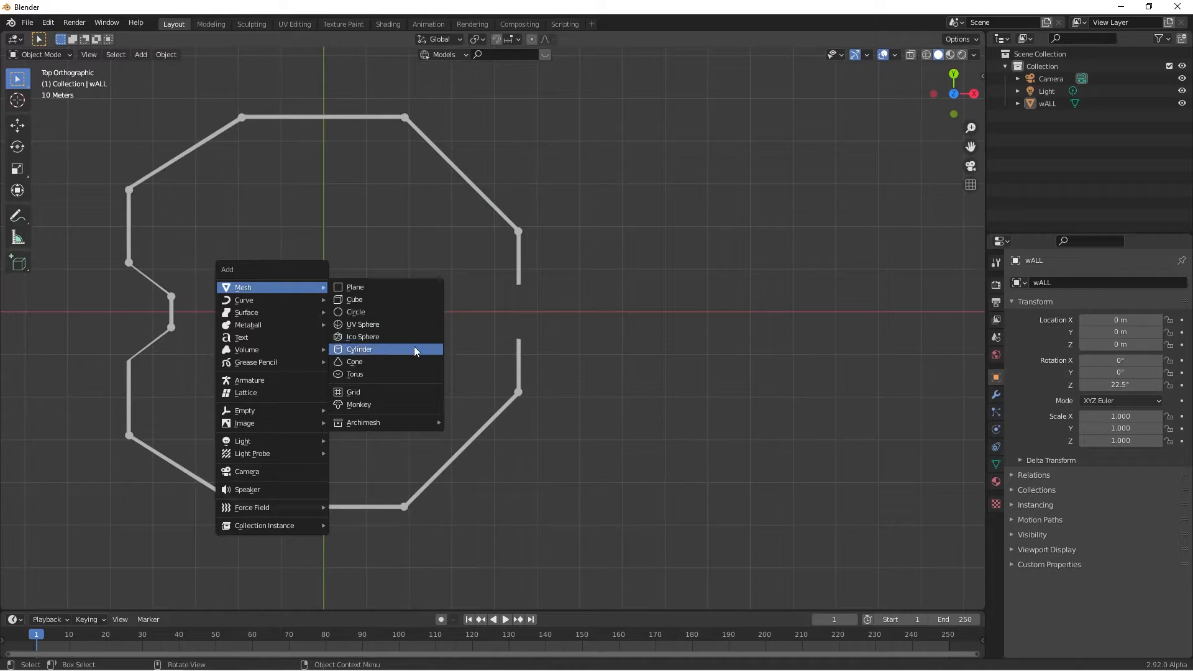
click(397, 350)
Switch to the Palace folder in File Explorer and open an overhead reference render of the palace.
mouse_move(146, 670)
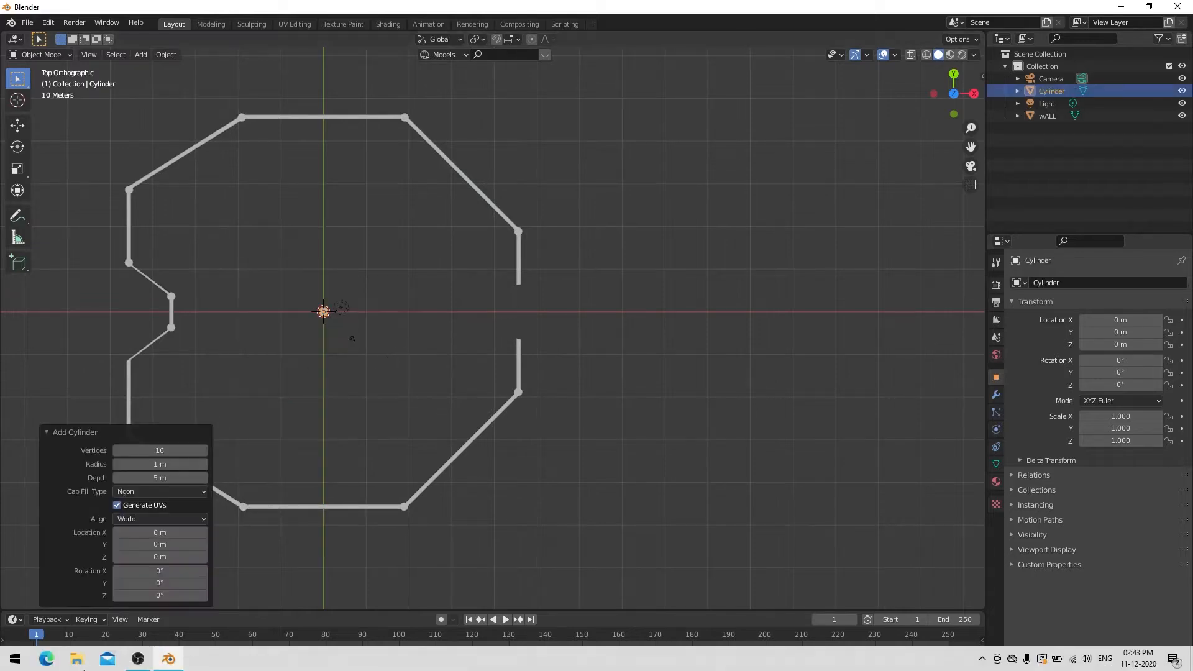
click(76, 658)
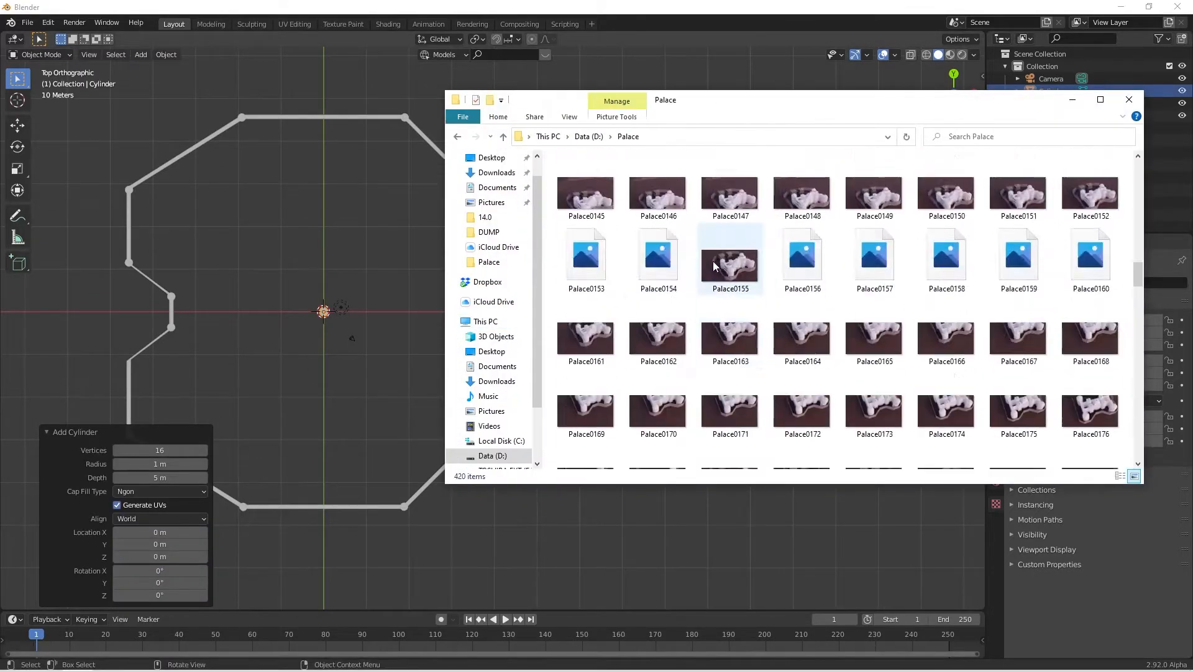
double_click(738, 310)
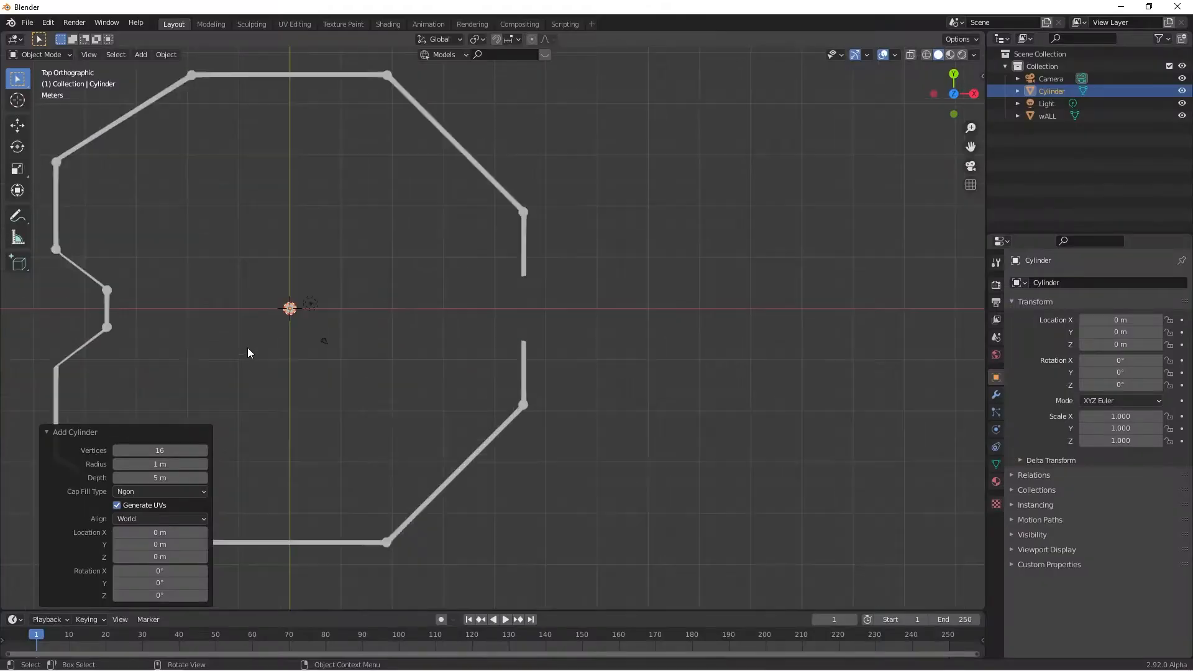
Scale the new cylinder at the origin uniformly by a factor of 10.
scroll(248, 348, up, 3)
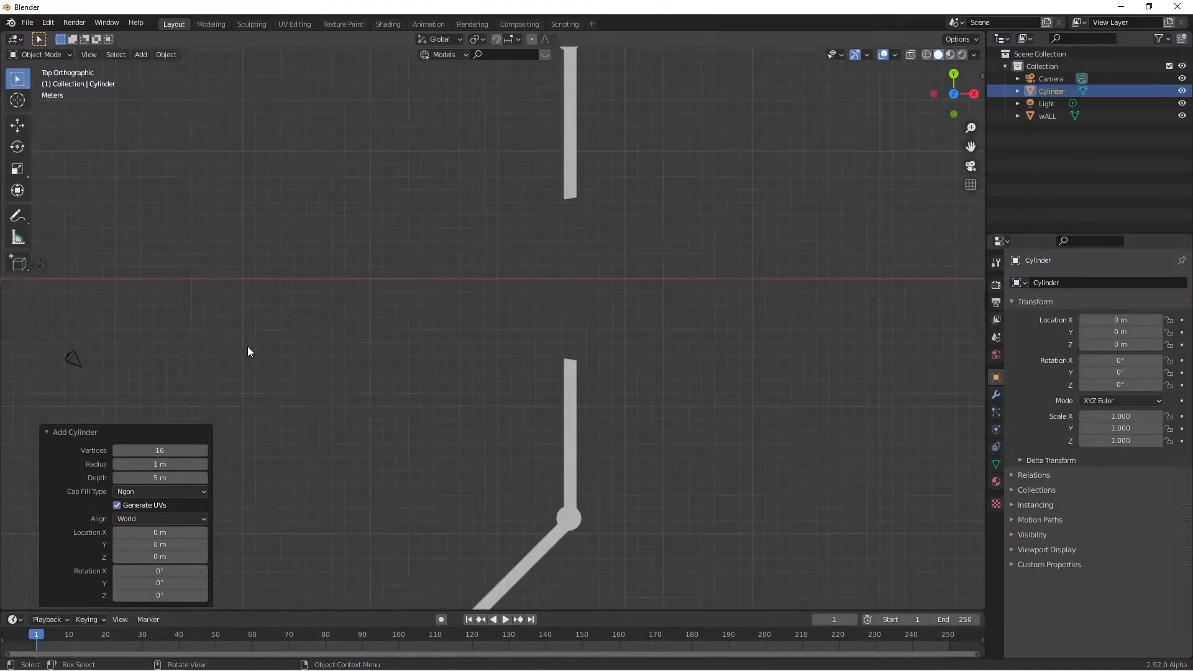
scroll(247, 346, down, 1)
text(s)
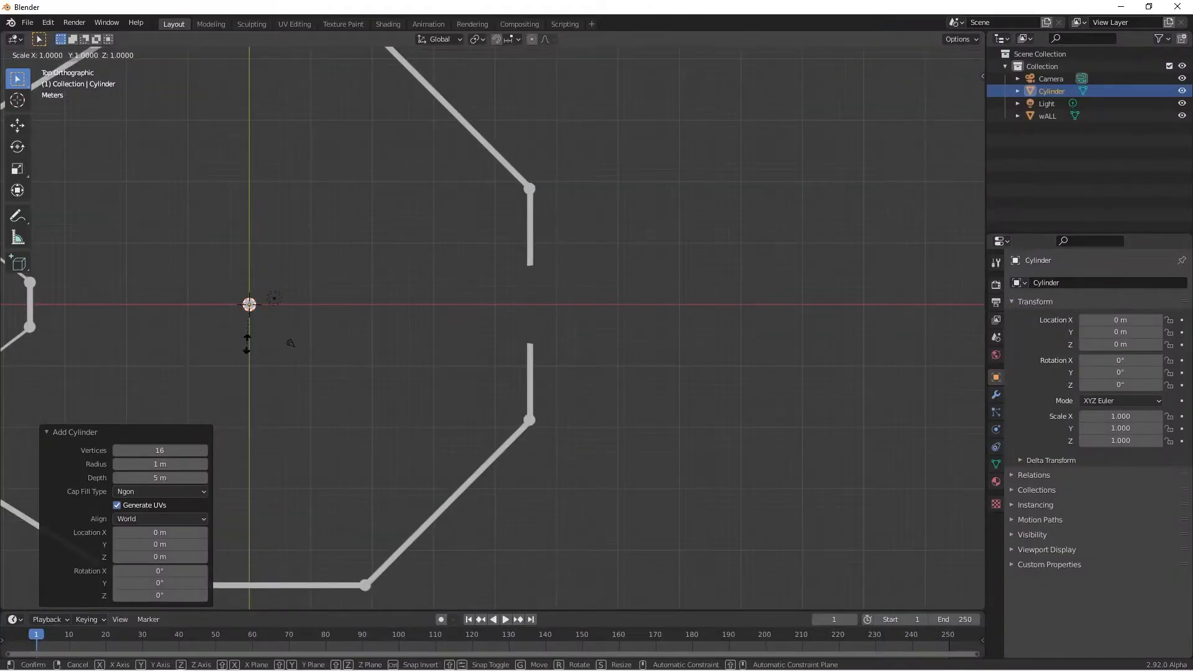
text(5)
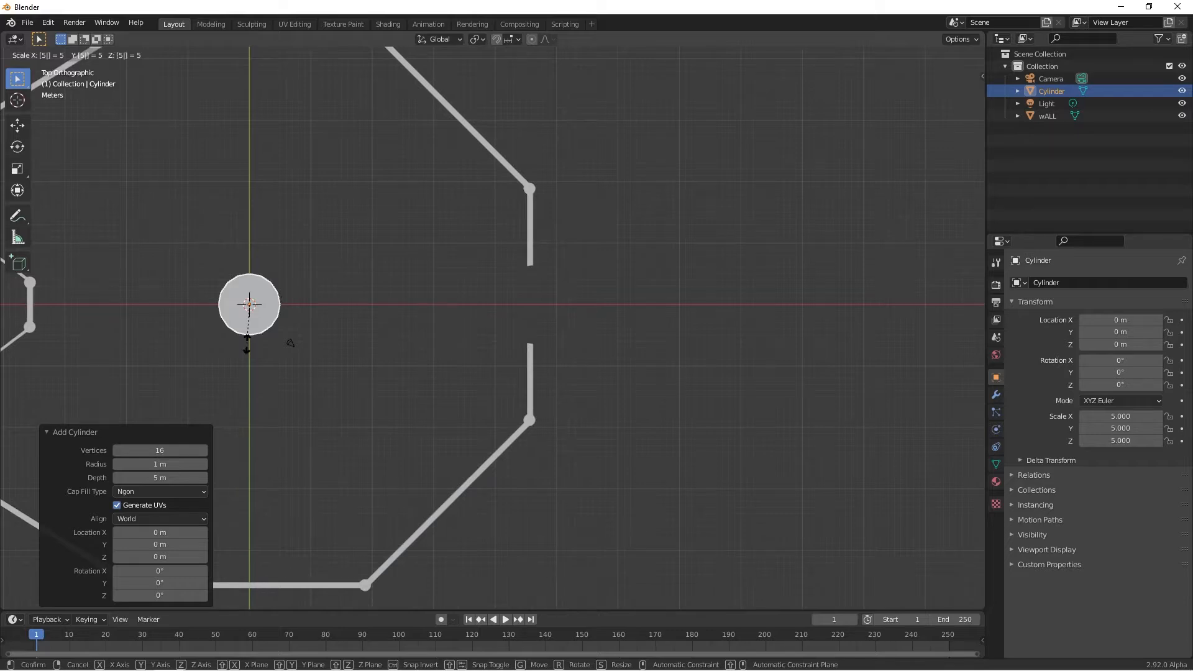
key(BackSpace)
text(15)
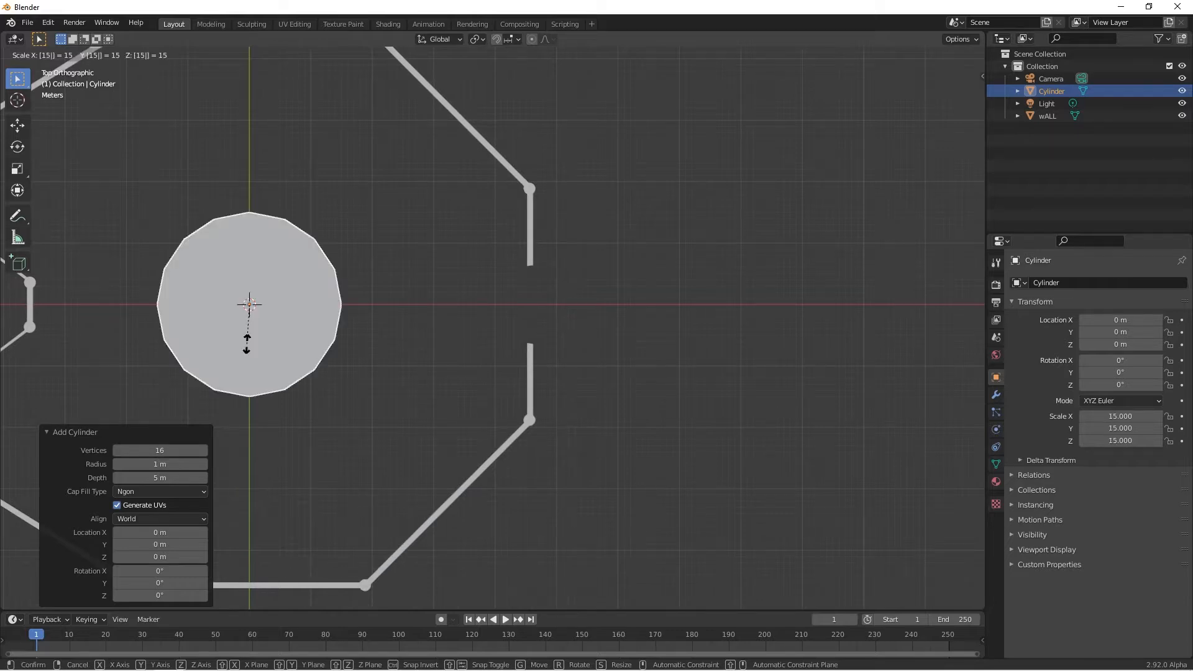
key(BackSpace)
key(BackSpace)
text(10)
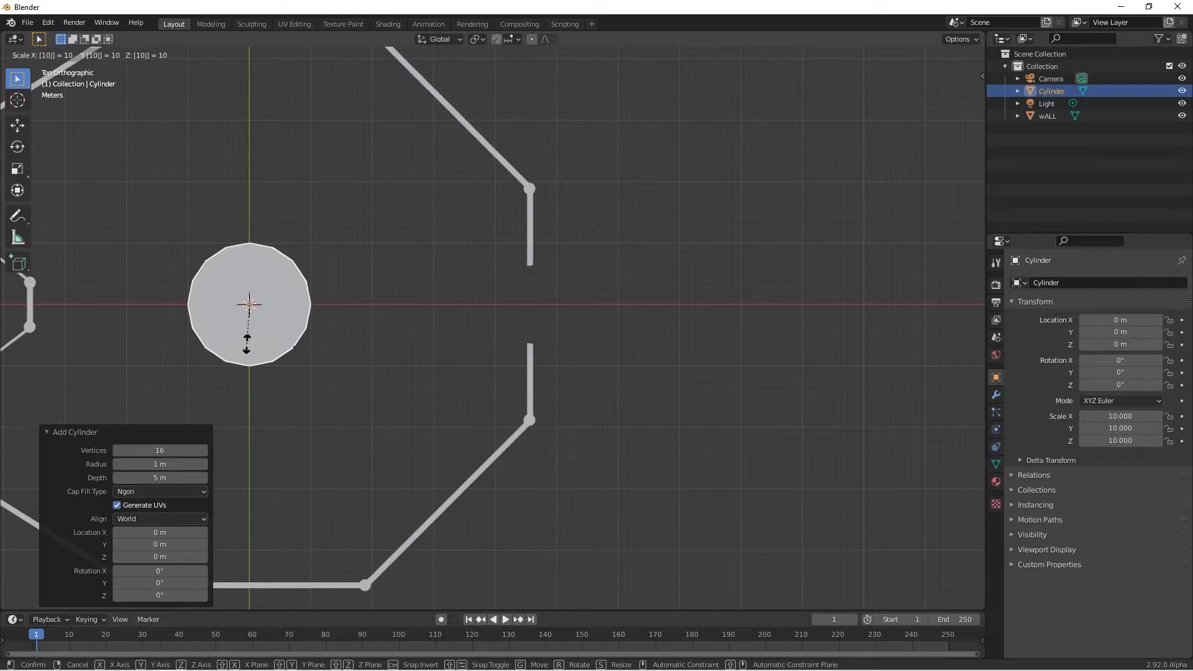
key(Return)
Move the cylinder inside the wall beside the recessed section, to about X -32.4 m, Y -20.3 m.
scroll(292, 333, down, 4)
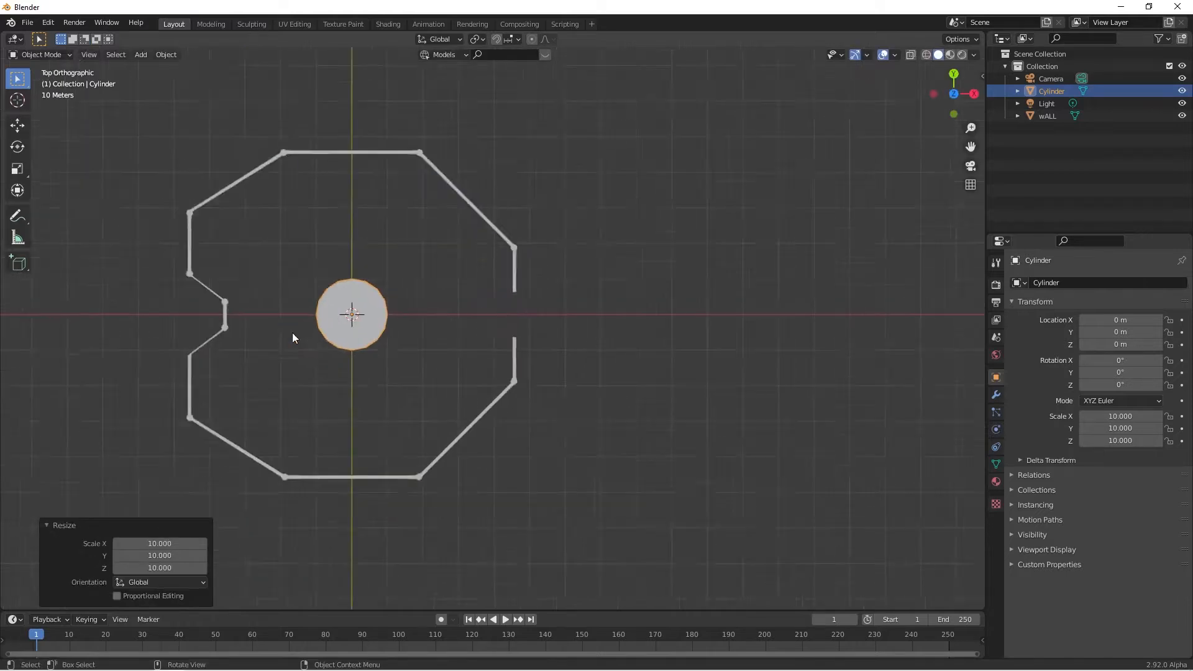
scroll(328, 331, up, 3)
key(g)
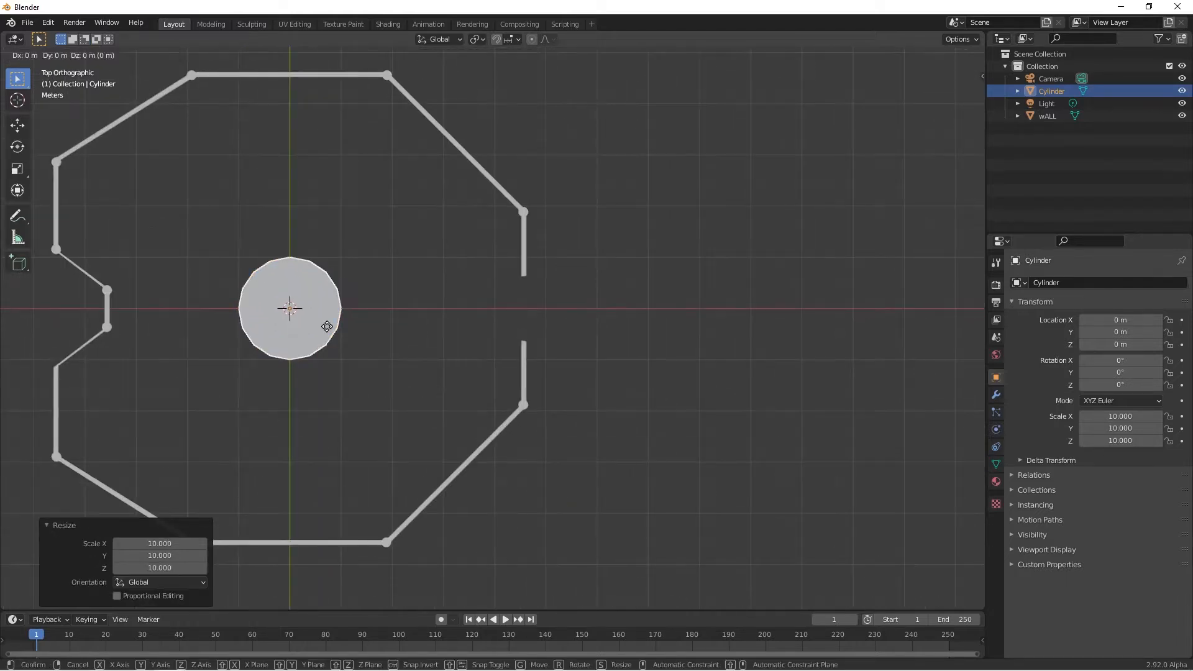
click(160, 430)
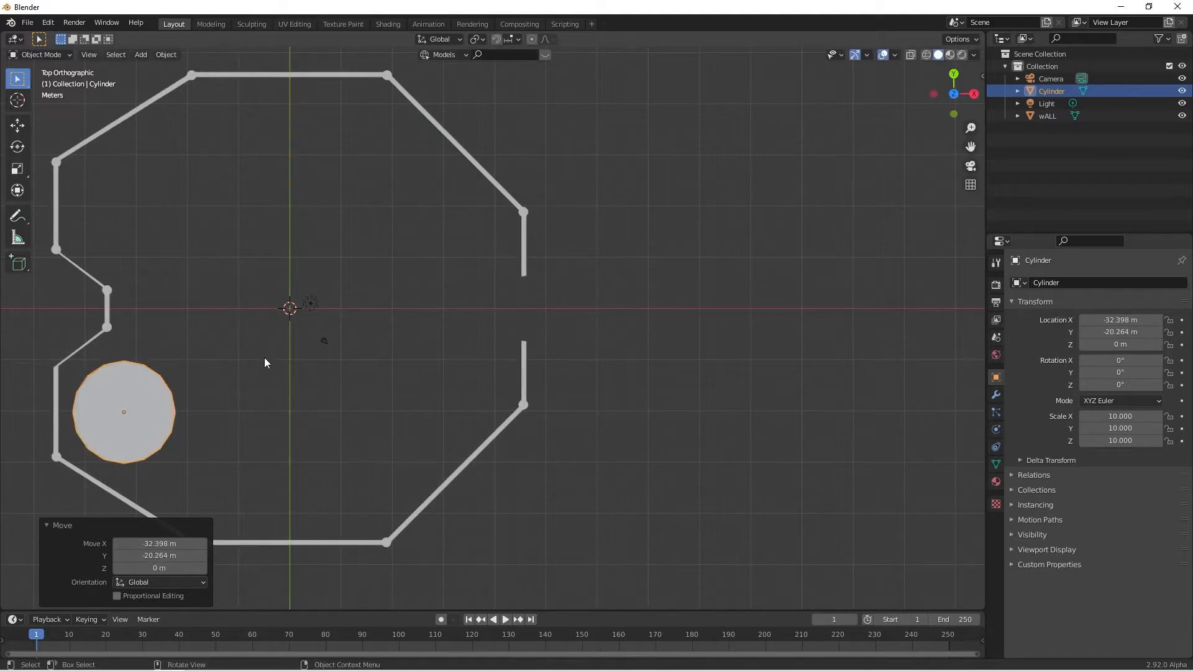
Duplicate the cylinder about 41.5 m along the Y axis to the other side of the wall's recess.
key(shift+d)
key(shift+z)
key(shift+z)
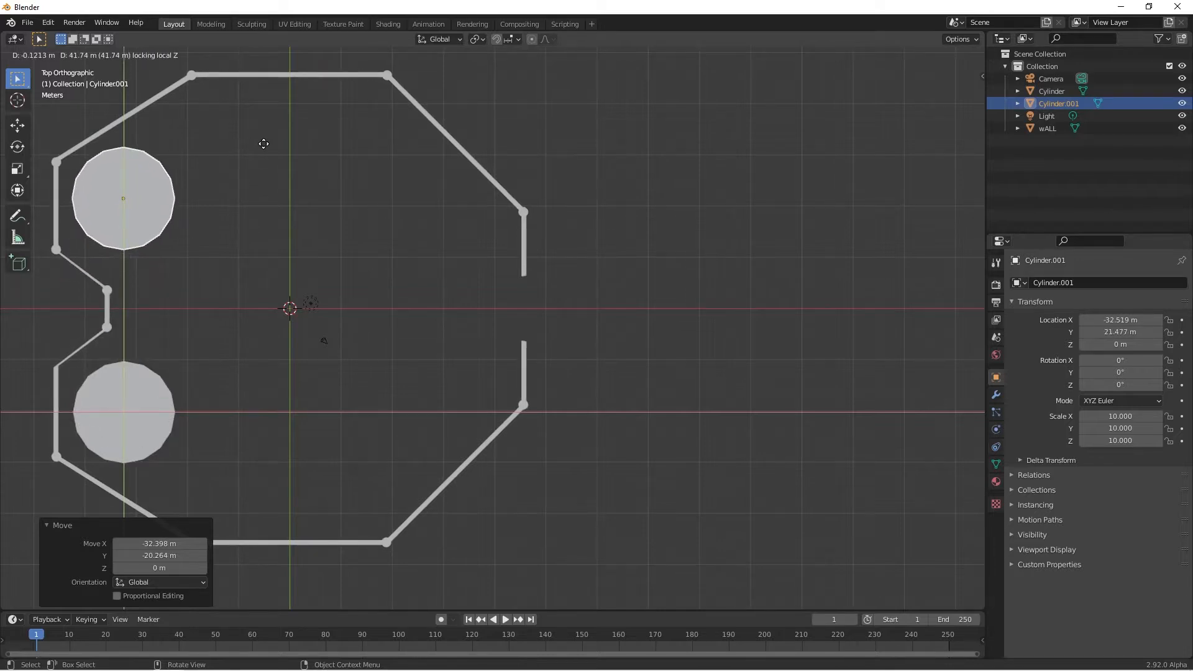
key(y)
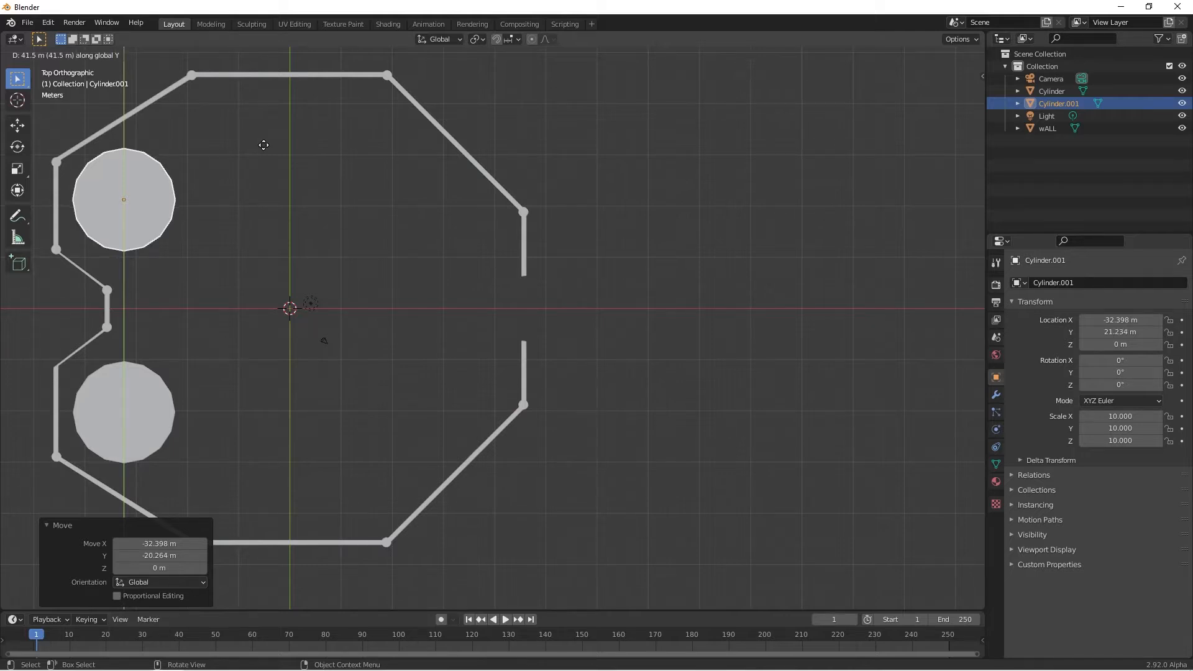
click(263, 145)
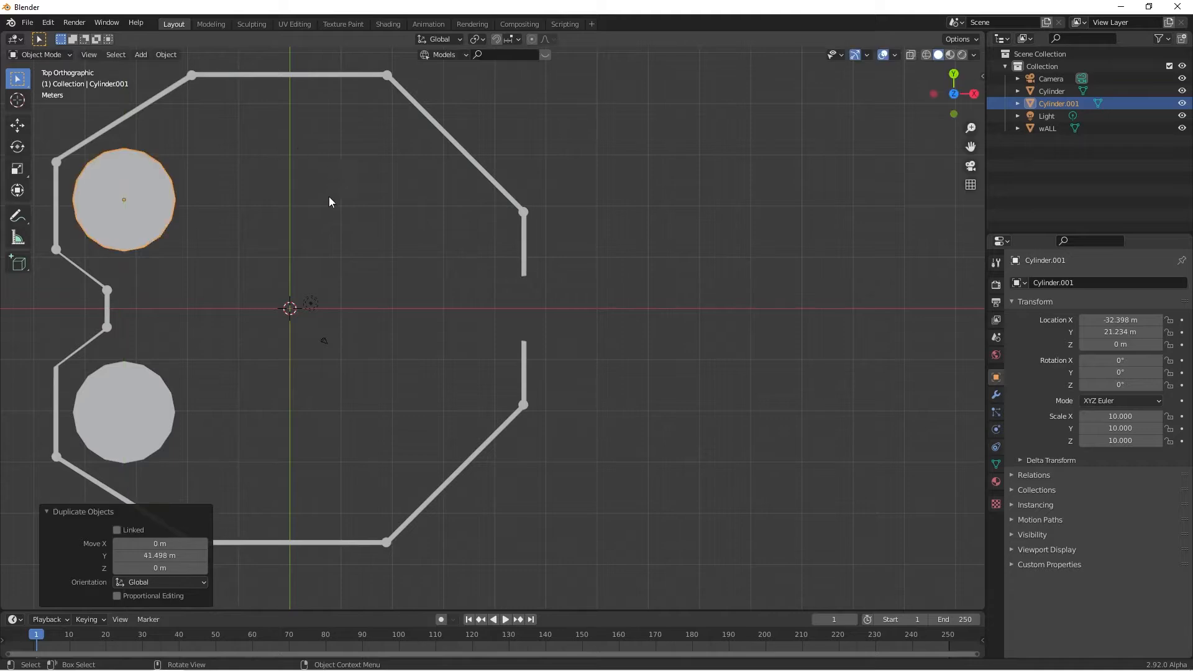
Shorten both cylinders to a Z scale of 5 and raise them to Z 10 m.
middle_drag(183, 290, 353, 234)
scroll(334, 279, up, 3)
scroll(348, 169, down, 5)
shift+click(398, 236)
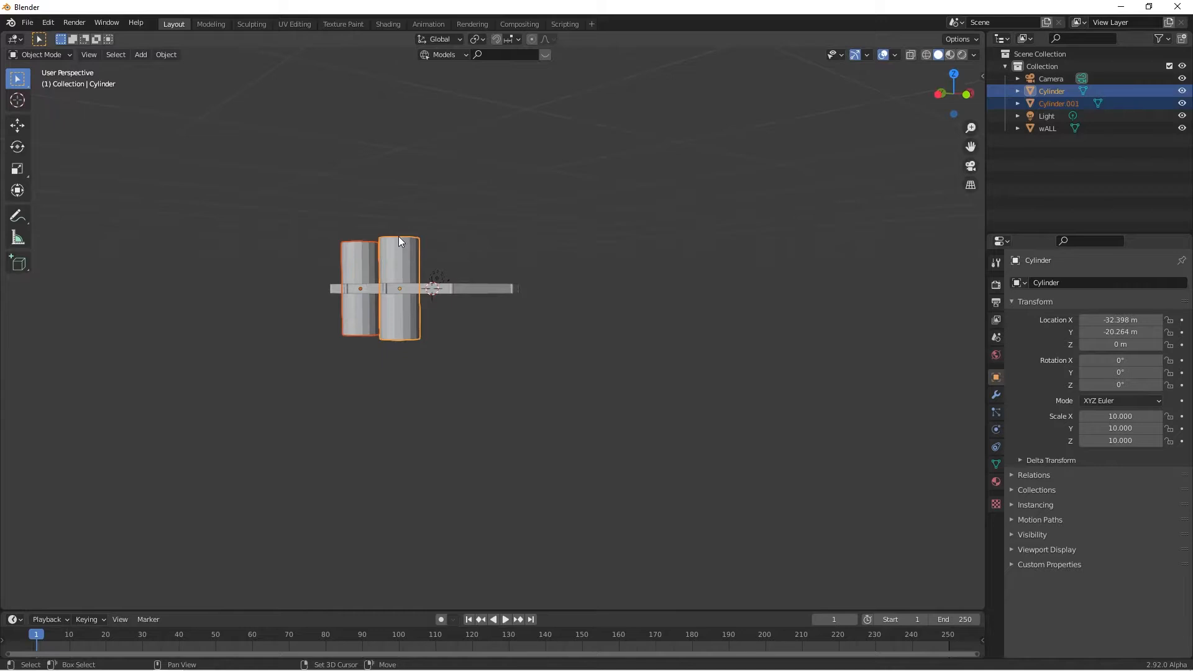
scroll(409, 267, up, 8)
scroll(454, 363, down, 3)
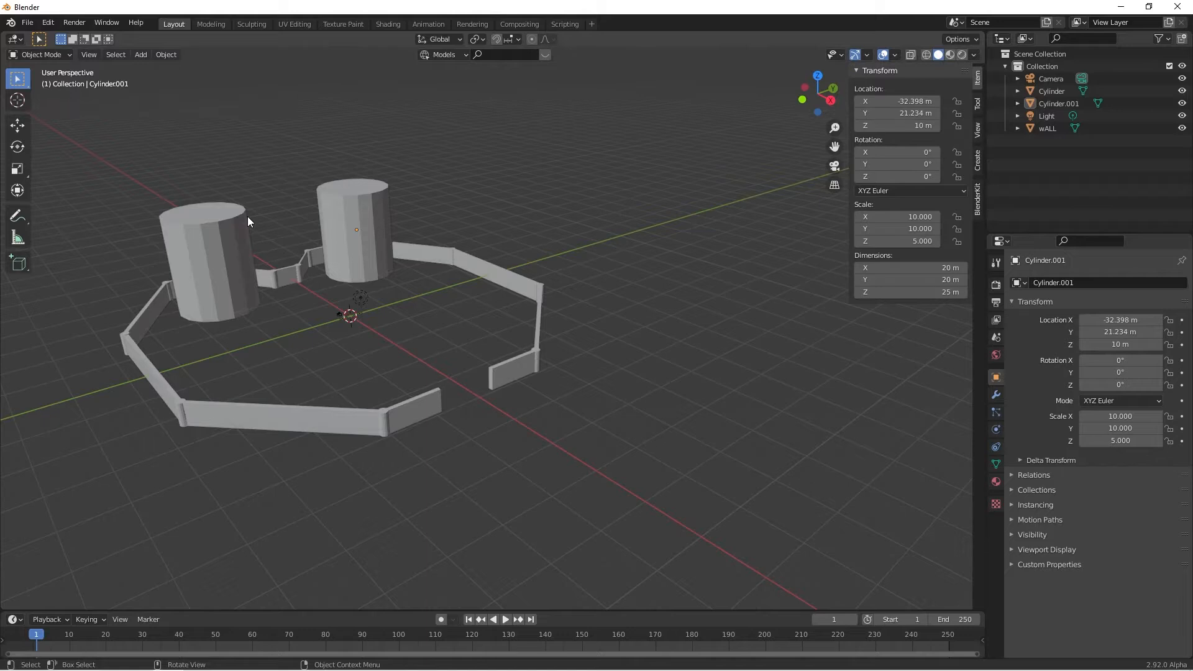
Select both towers and duplicate them about 33.6 m along the X axis toward the entrance opening.
click(199, 241)
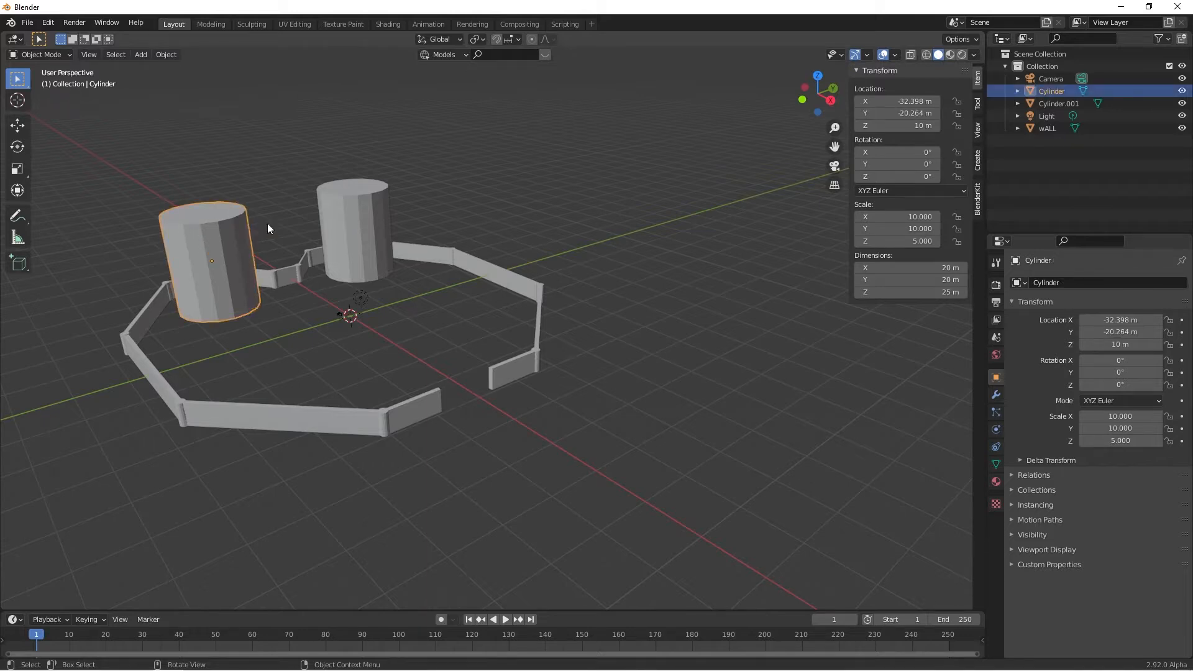
shift+click(355, 217)
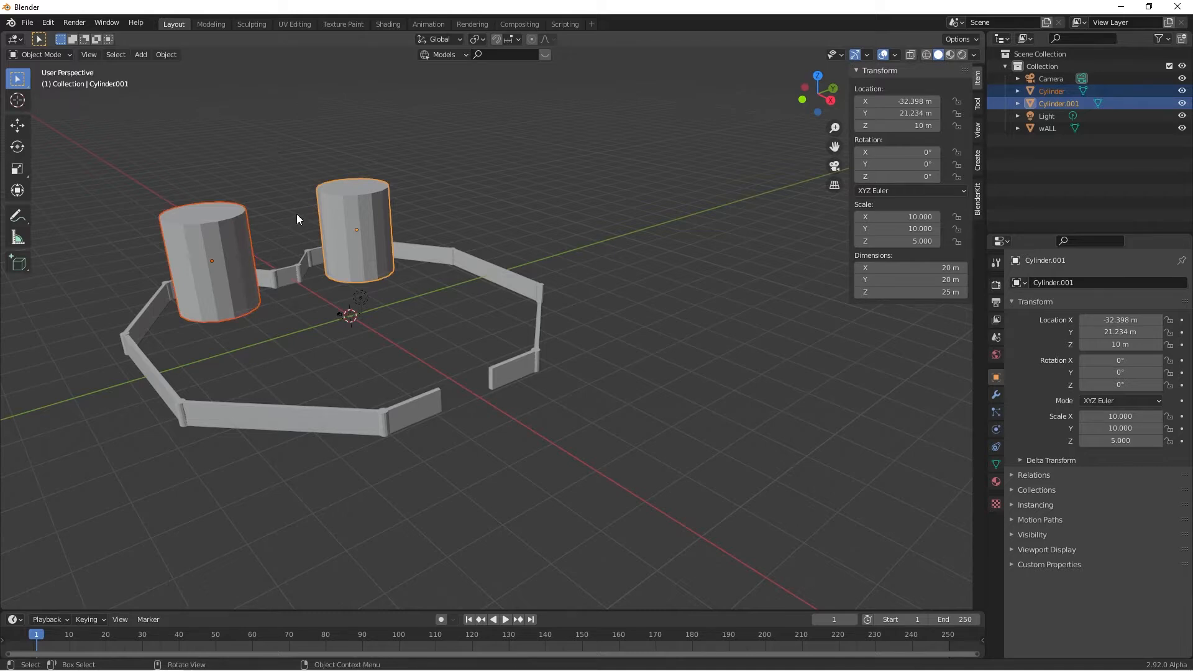
key(KP_7)
key(shift+d)
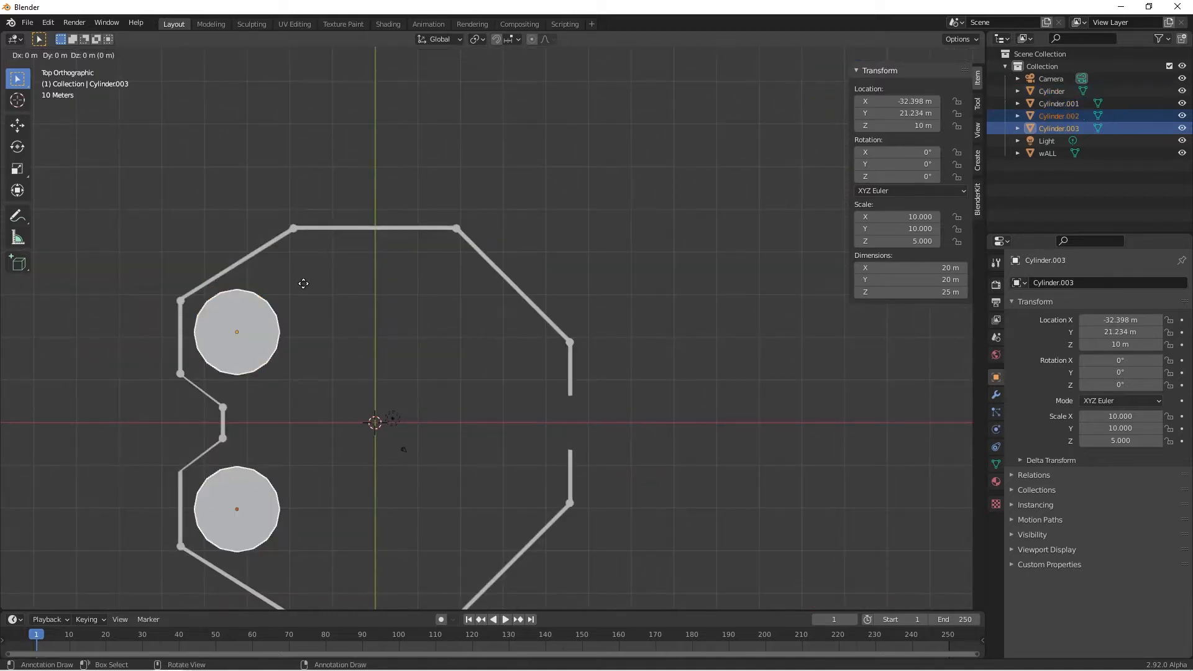
key(x)
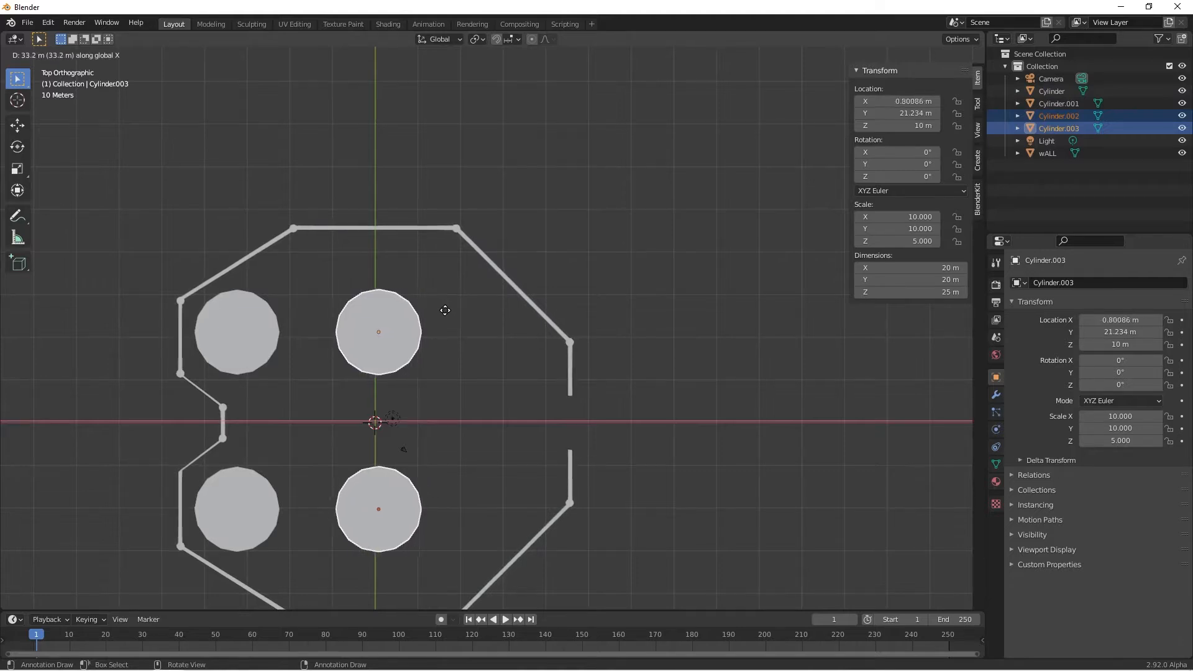
click(446, 311)
middle_drag(446, 311, 420, 390)
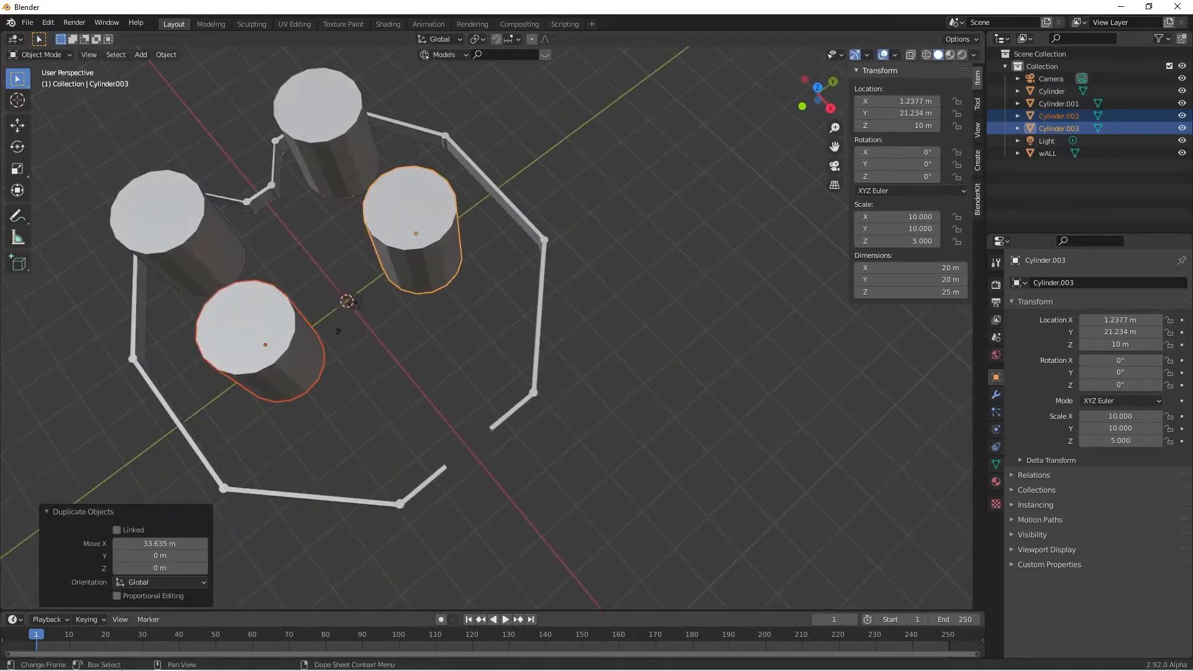
Switch to the reference render Palace0181, check the tower layout, and return to Blender.
mouse_move(138, 669)
click(76, 658)
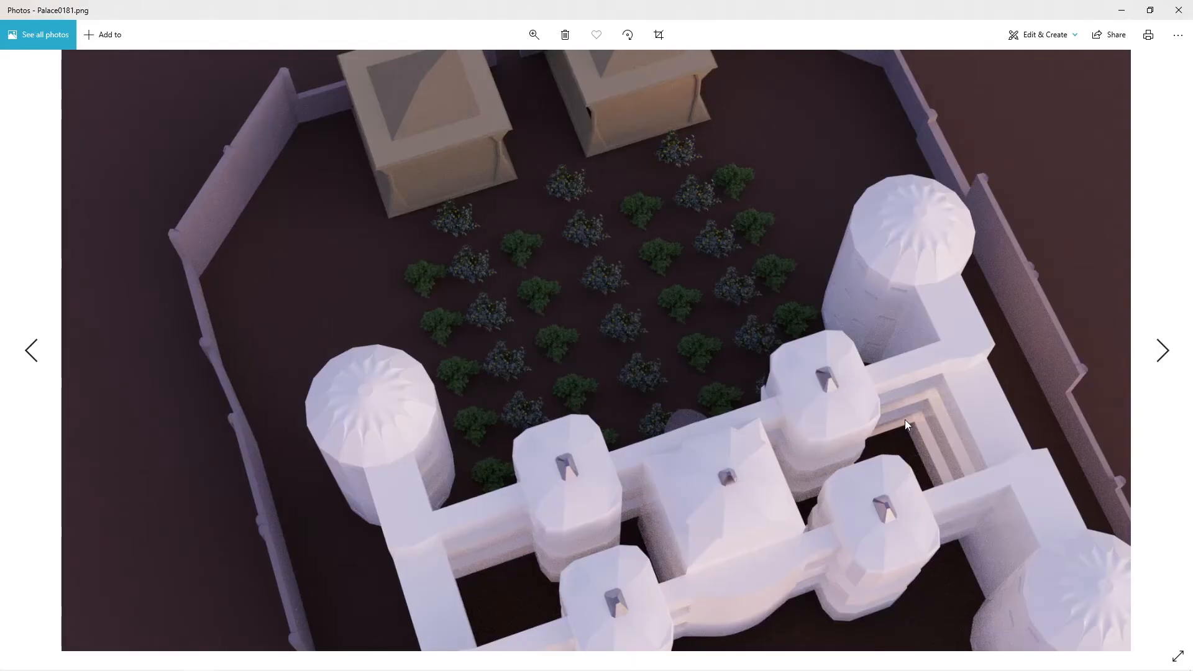
click(1121, 10)
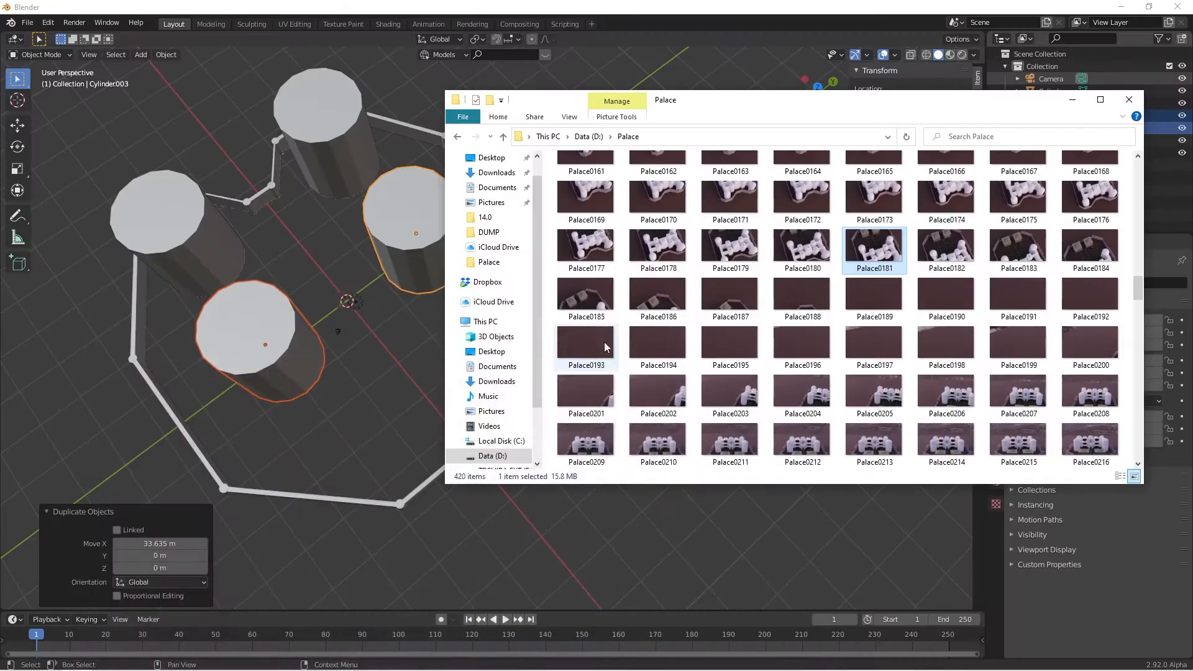
click(1062, 102)
Select all four cylindrical towers and join them into a single object.
middle_drag(721, 239, 885, 187)
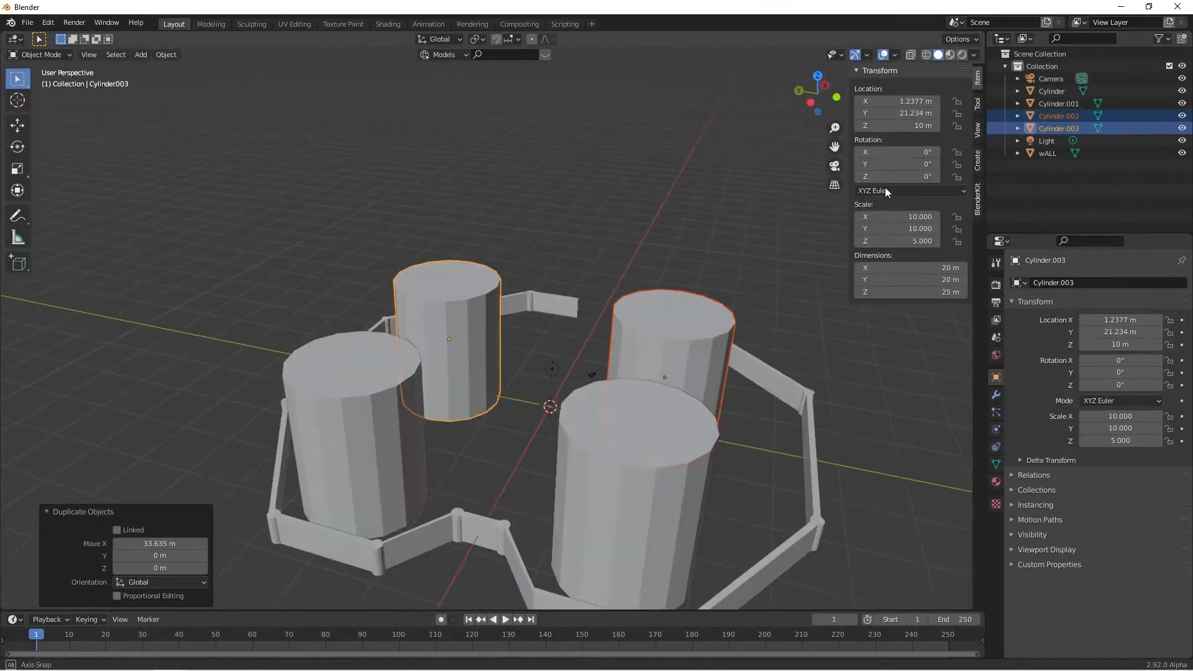
scroll(716, 280, up, 4)
click(435, 368)
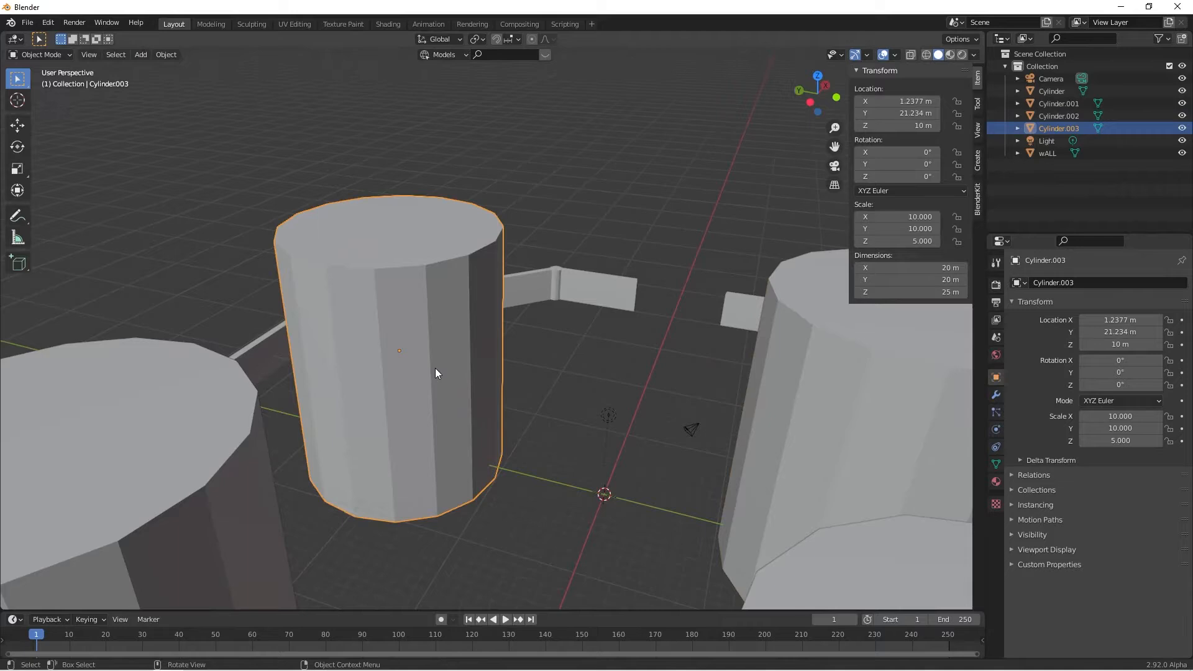
shift+click(235, 438)
scroll(695, 416, down, 5)
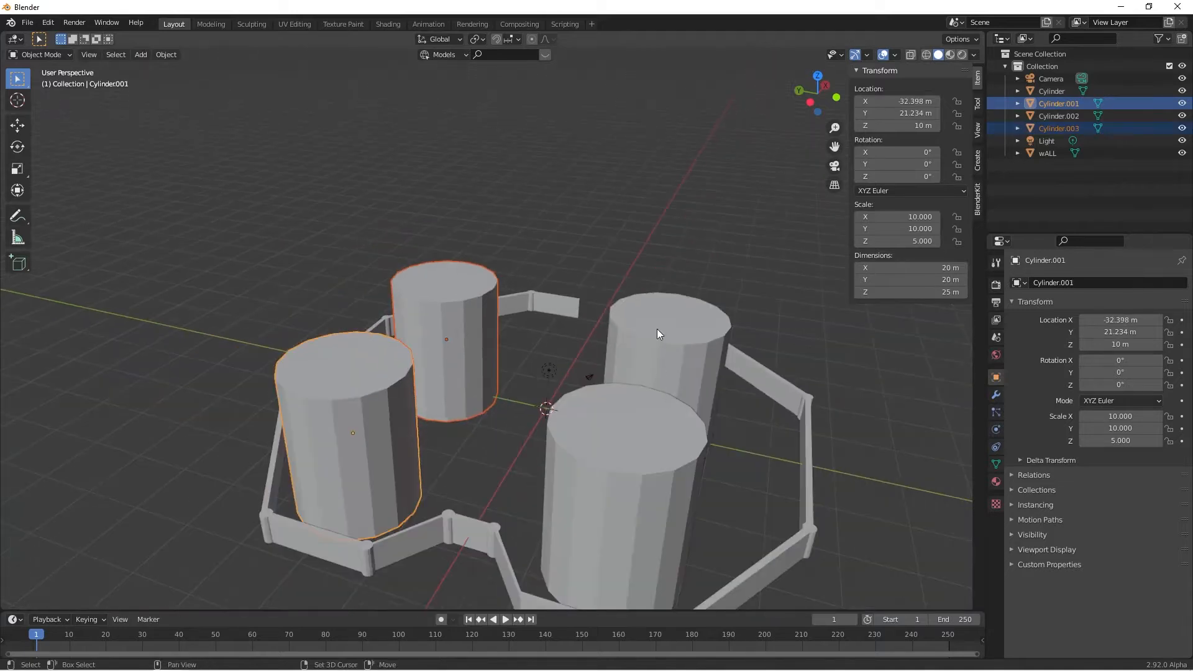
shift+click(658, 330)
shift+click(631, 452)
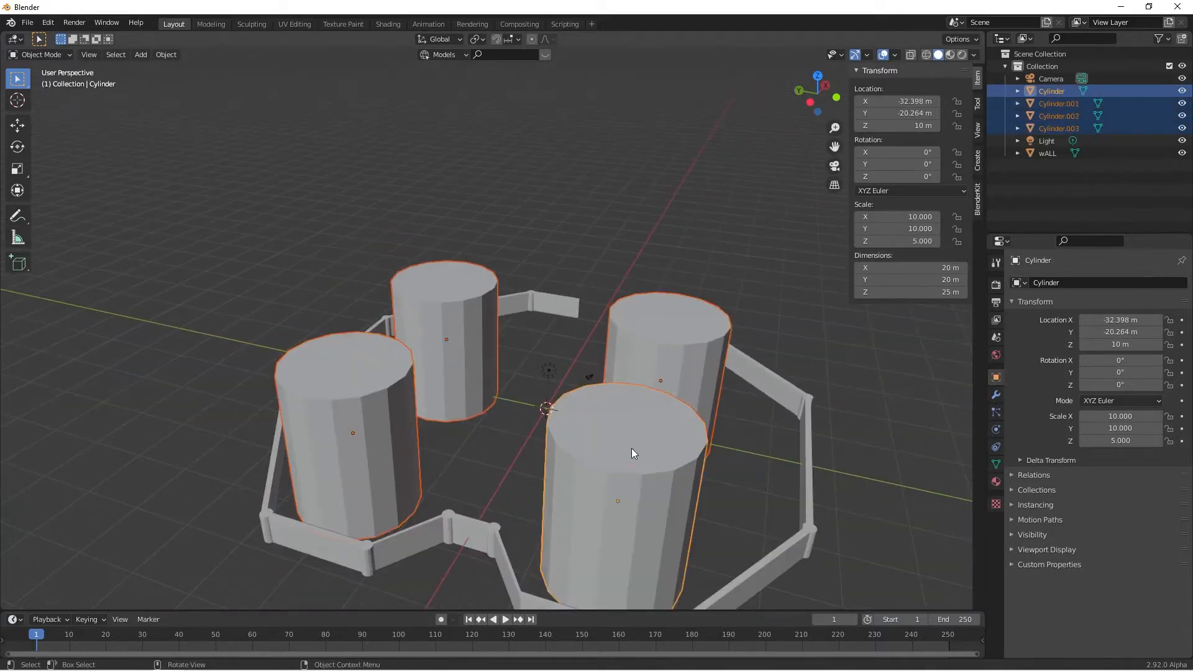
key(ctrl+j)
In face editing, bridge the facing side faces of the two towers beside the wall's recess.
key(Tab)
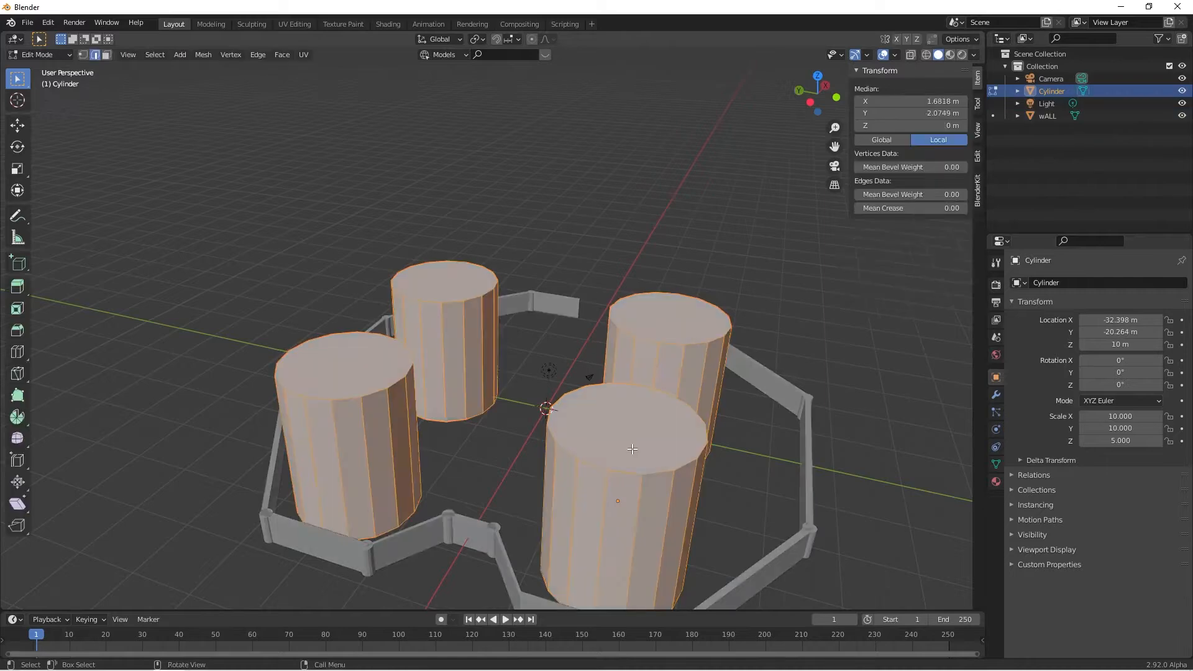
click(397, 455)
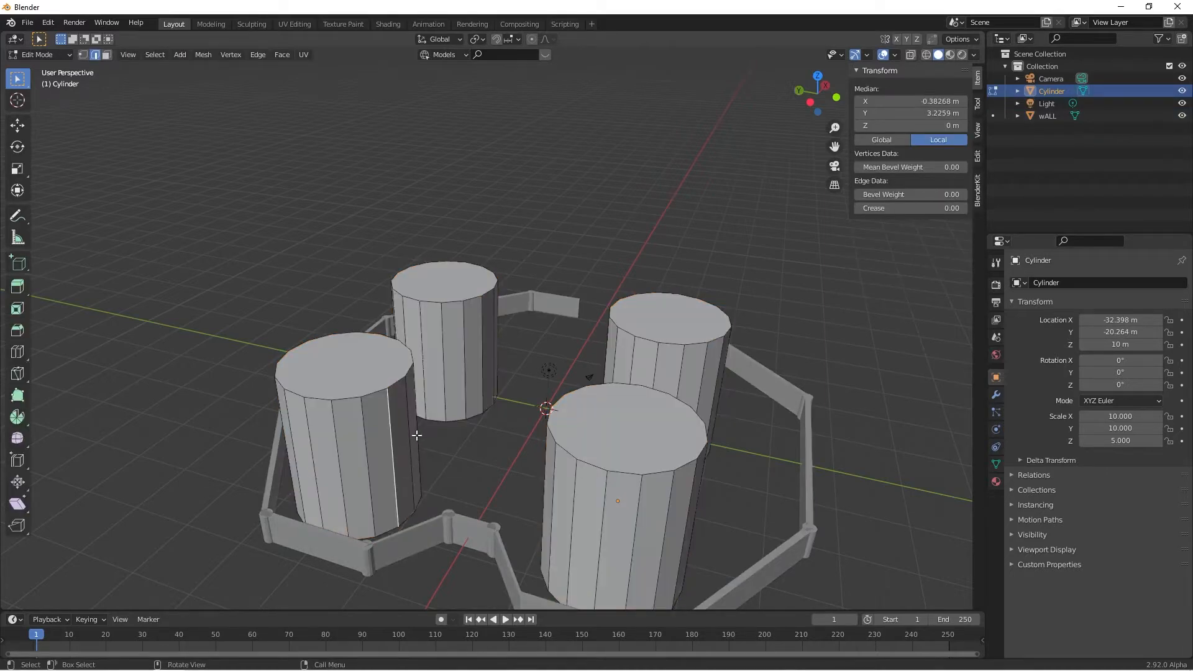
key(3)
click(403, 435)
middle_drag(400, 431, 703, 419)
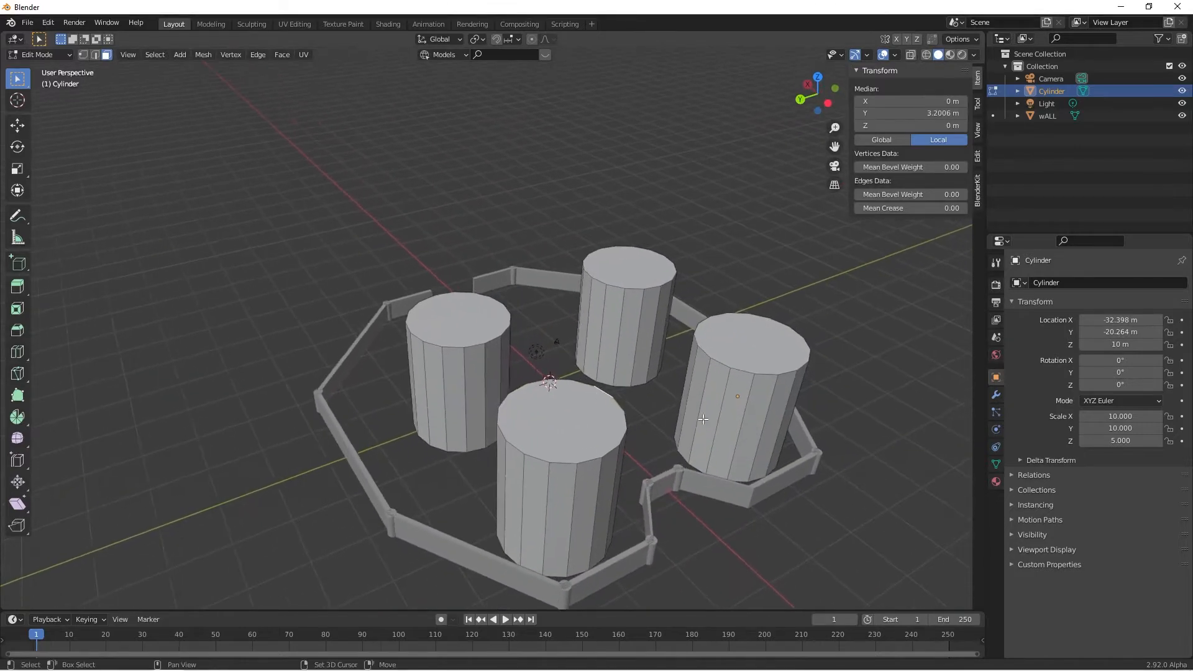
click(715, 379)
click(694, 378)
right_click(693, 377)
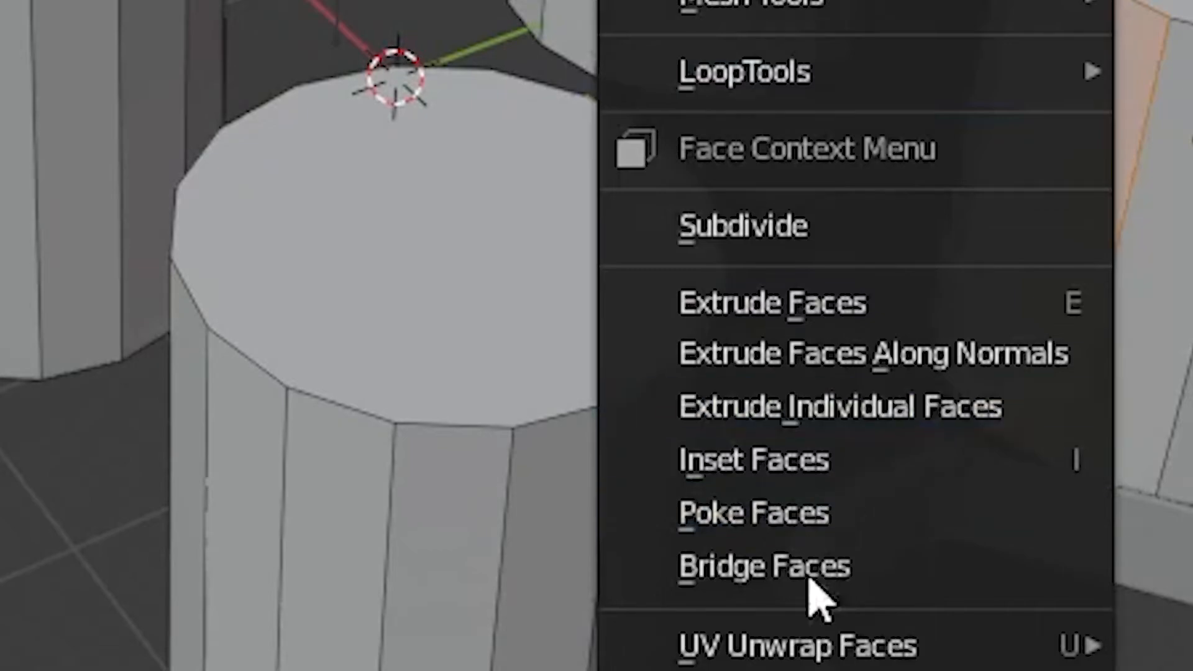
click(775, 582)
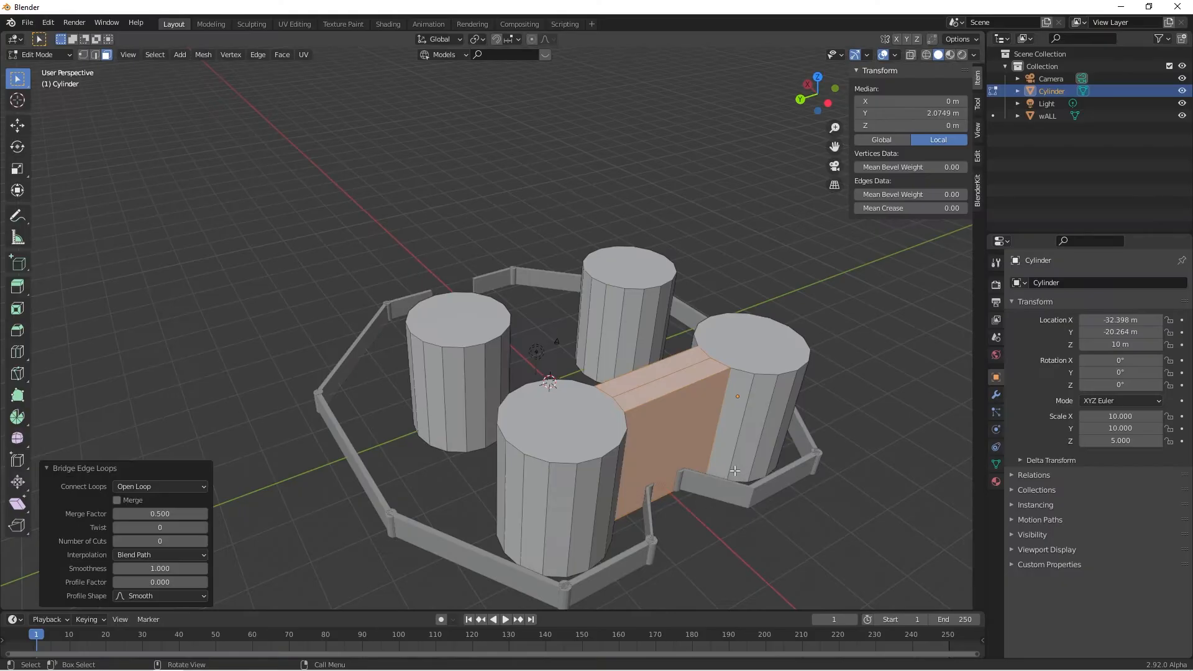
Bridge the remaining facing faces between neighbouring towers and the inner faces to fill the block between all four.
middle_drag(742, 482, 534, 484)
scroll(552, 503, up, 3)
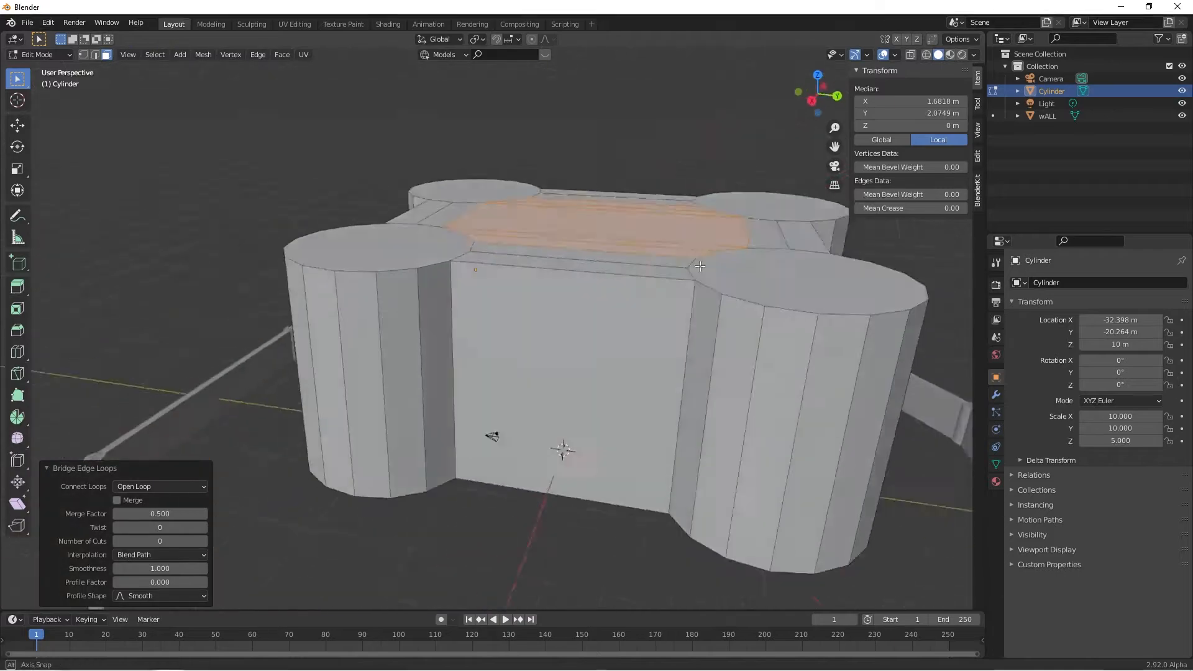
middle_drag(562, 447, 829, 391)
middle_drag(883, 296, 548, 294)
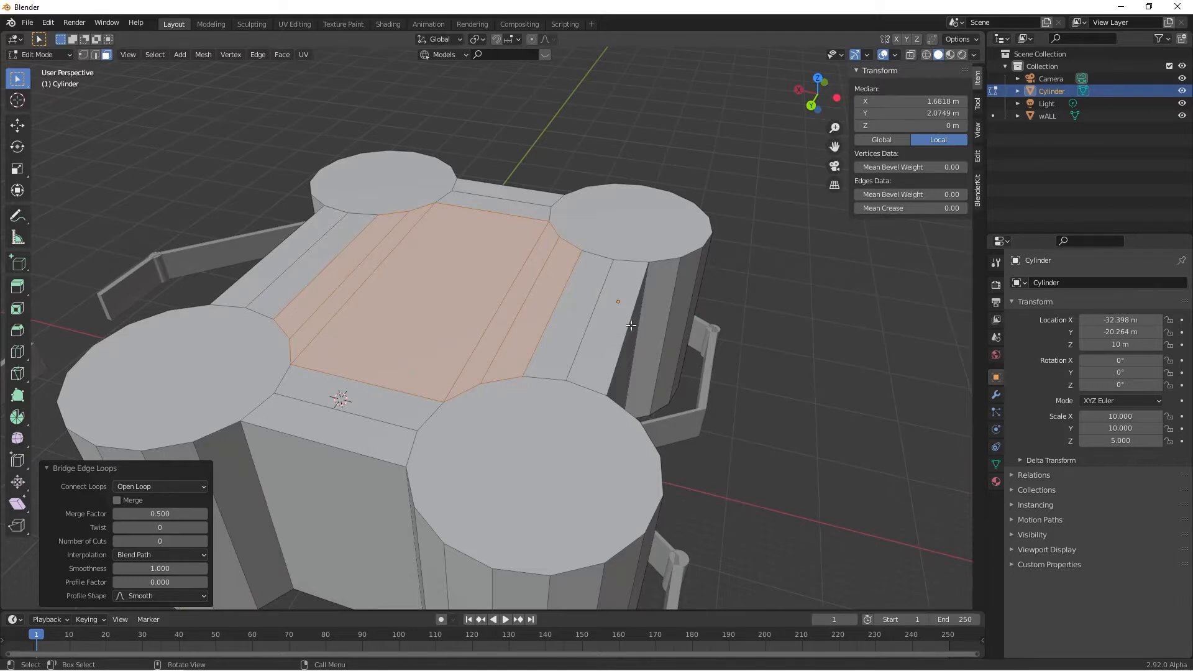
scroll(631, 326, down, 4)
middle_drag(688, 319, 655, 308)
scroll(686, 347, up, 6)
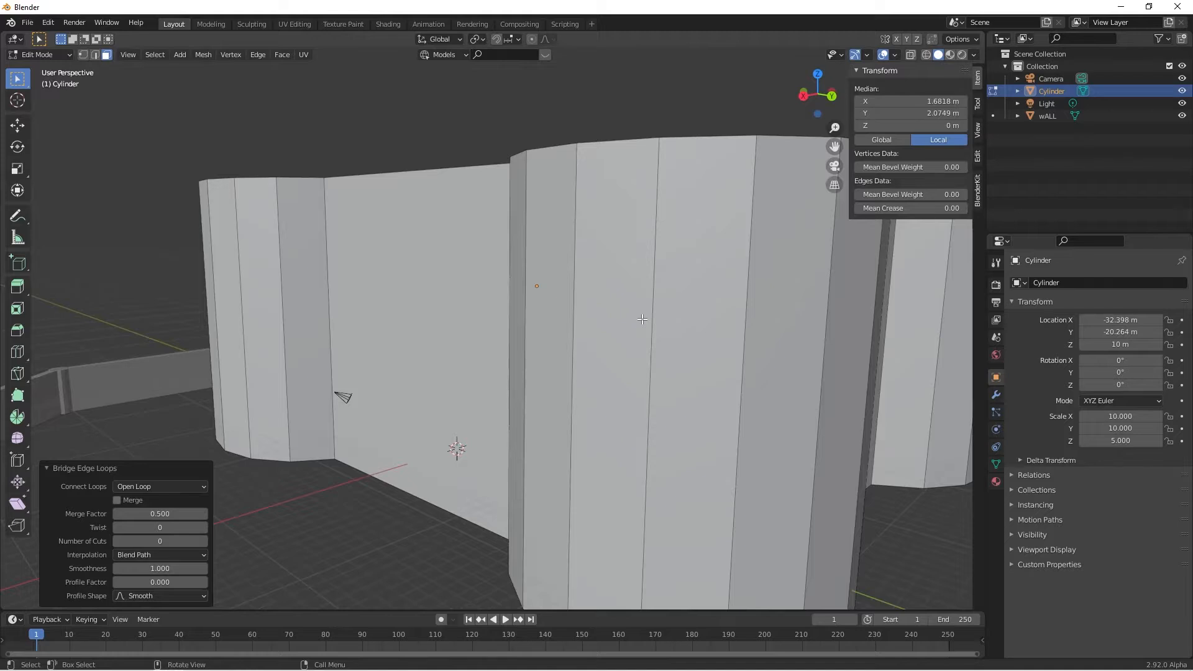
scroll(640, 318, down, 8)
Leave mesh editing, add a new 16-vertex cylinder and move it well outside the palace wall.
key(alt+a)
middle_drag(647, 323, 666, 338)
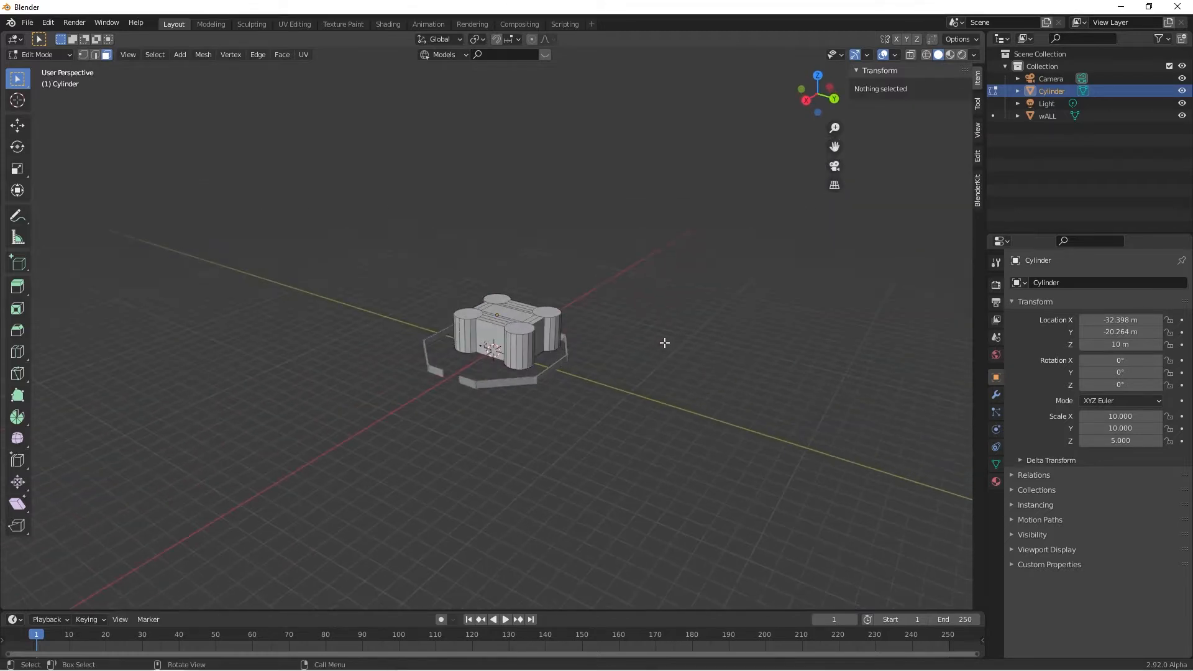
key(shift+a)
key(Tab)
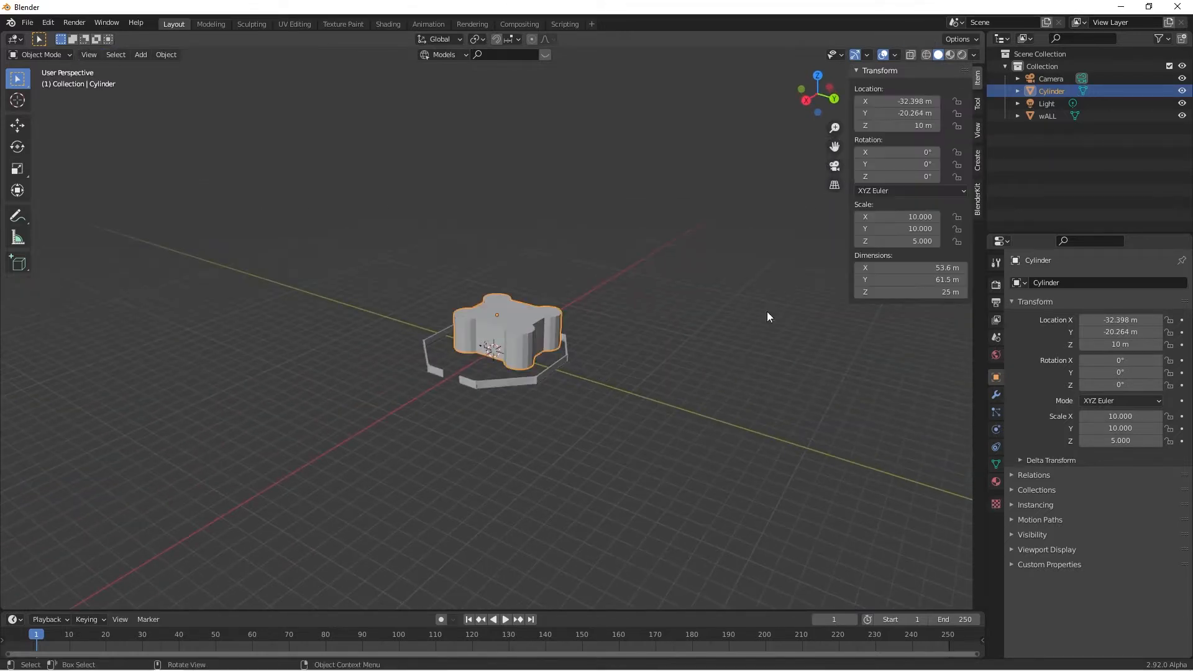
middle_drag(646, 339, 687, 337)
key(alt+a)
key(shift+a)
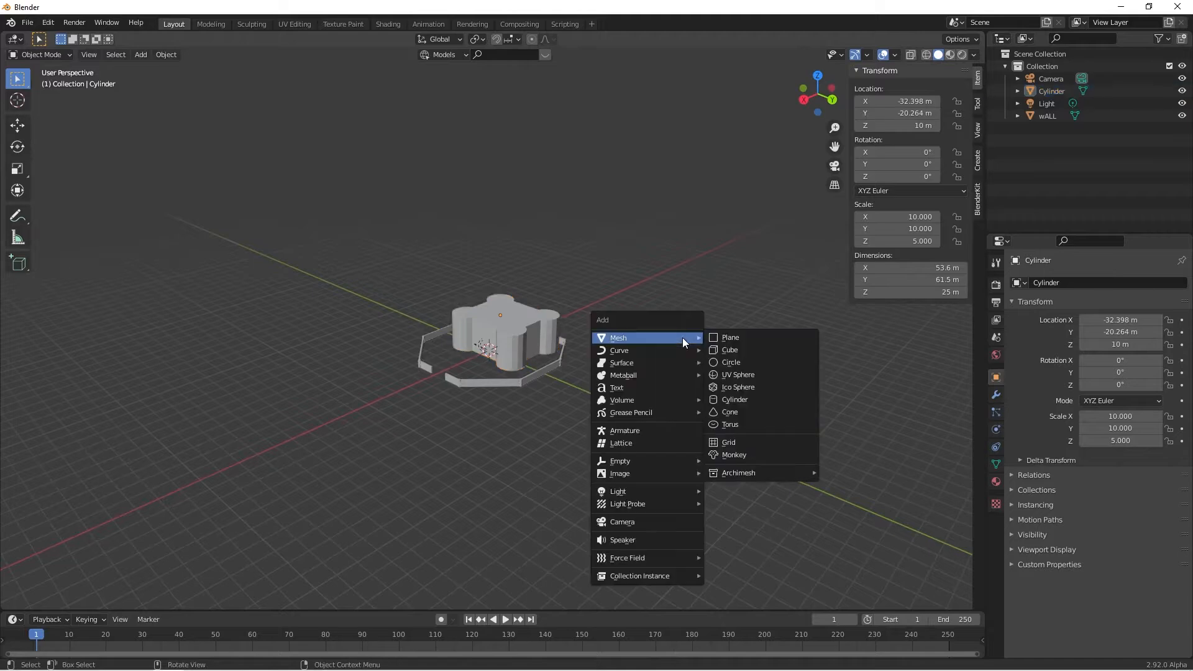
click(738, 400)
key(g)
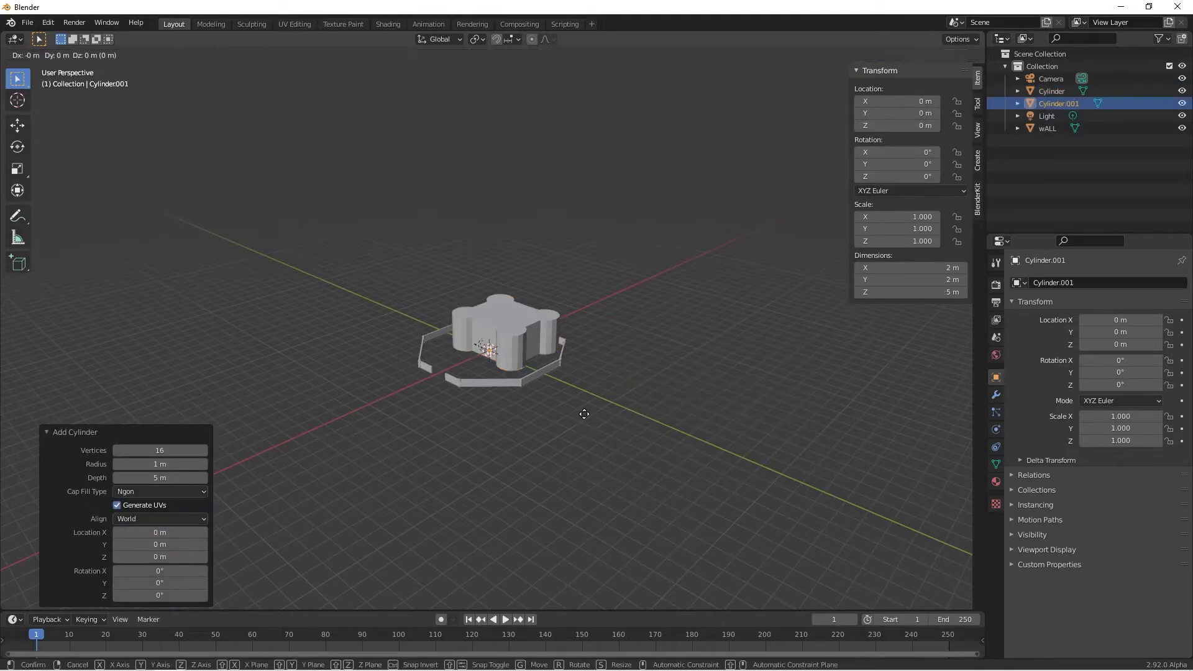
click(710, 505)
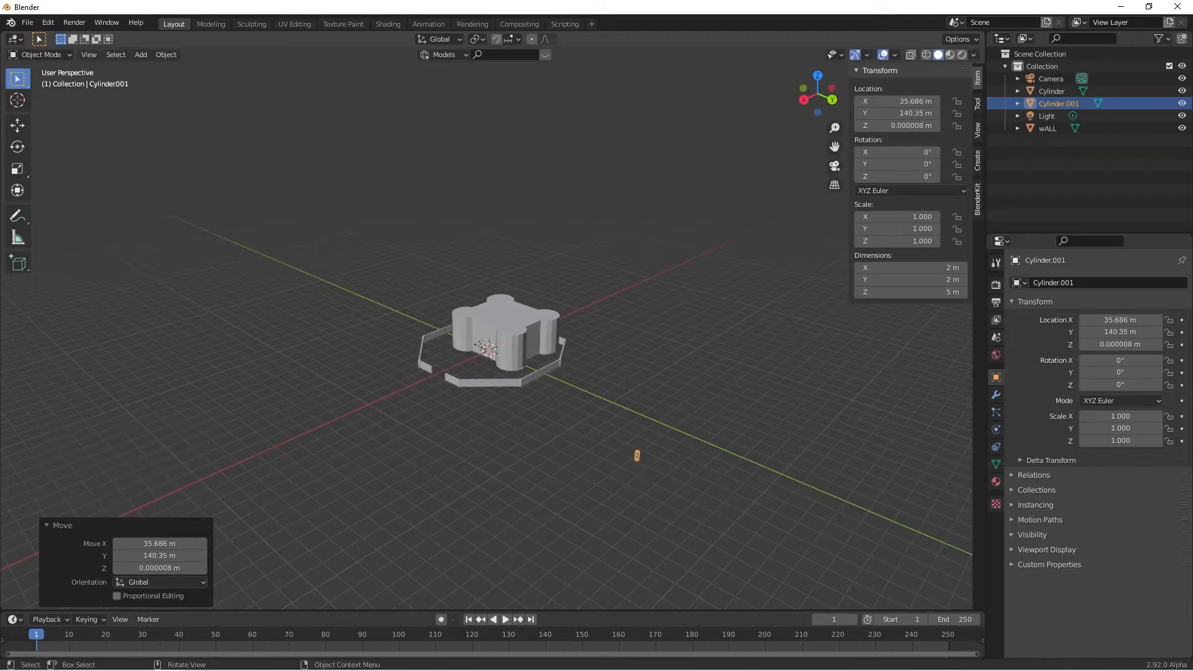
Scale the new cylinder by 10 and duplicate it about 66 m along Y.
text(s10)
key(Return)
scroll(641, 482, up, 3)
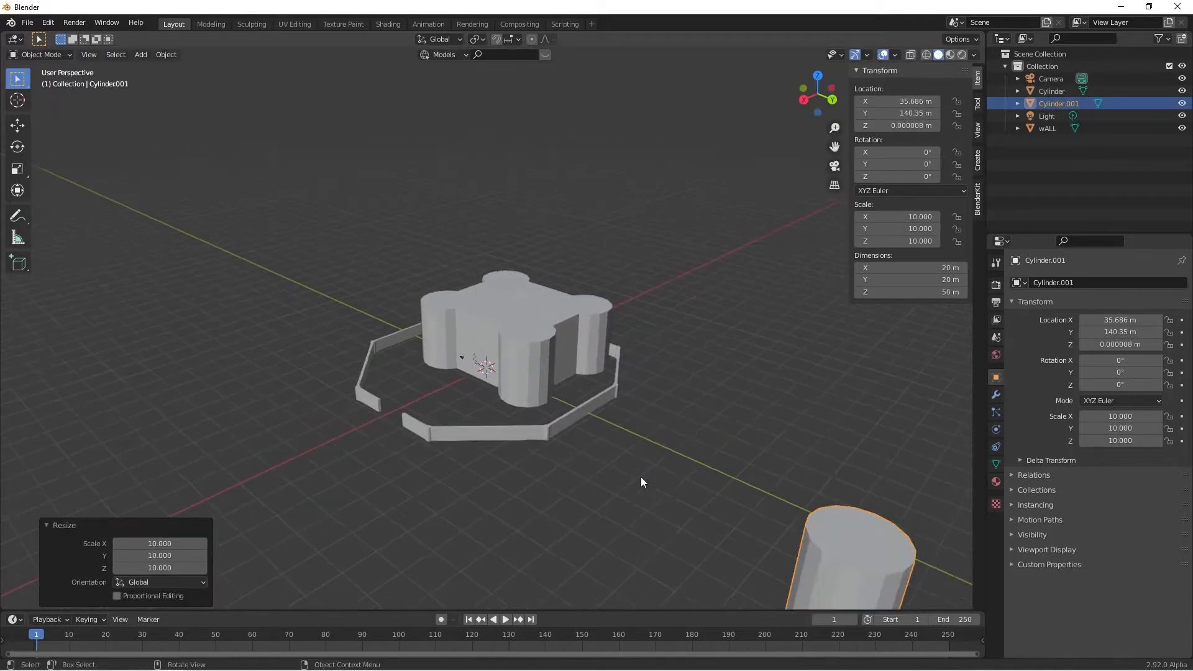
scroll(642, 477, down, 1)
shift+middle_drag(652, 482, 510, 381)
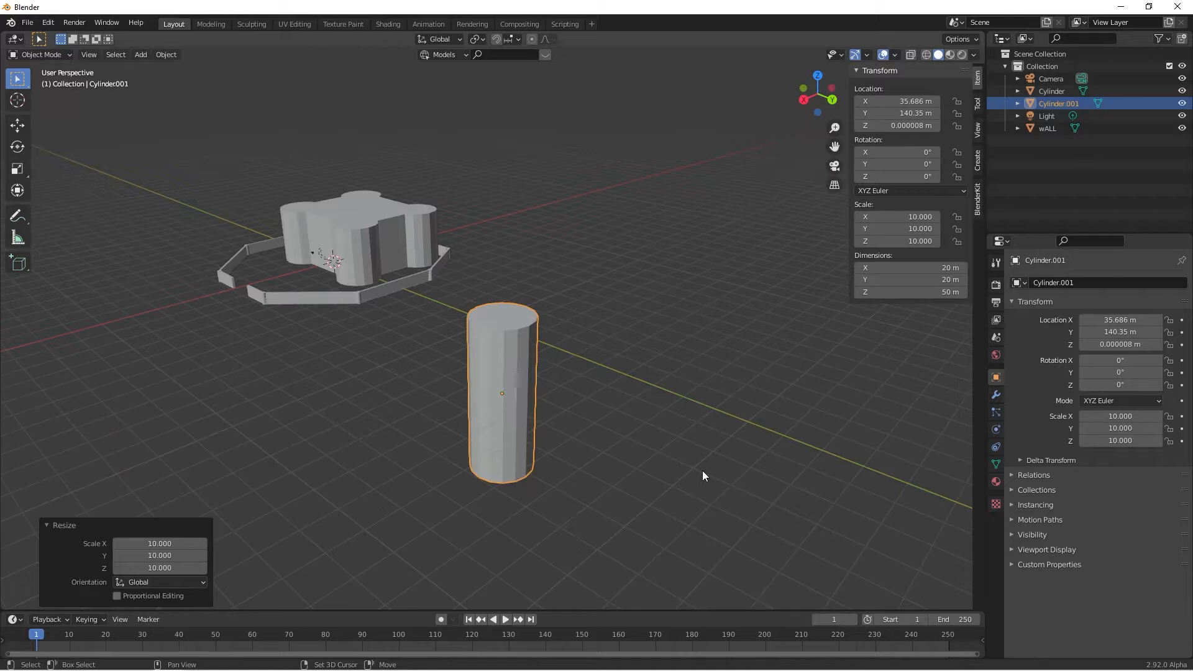
key(shift+d)
key(y)
click(905, 553)
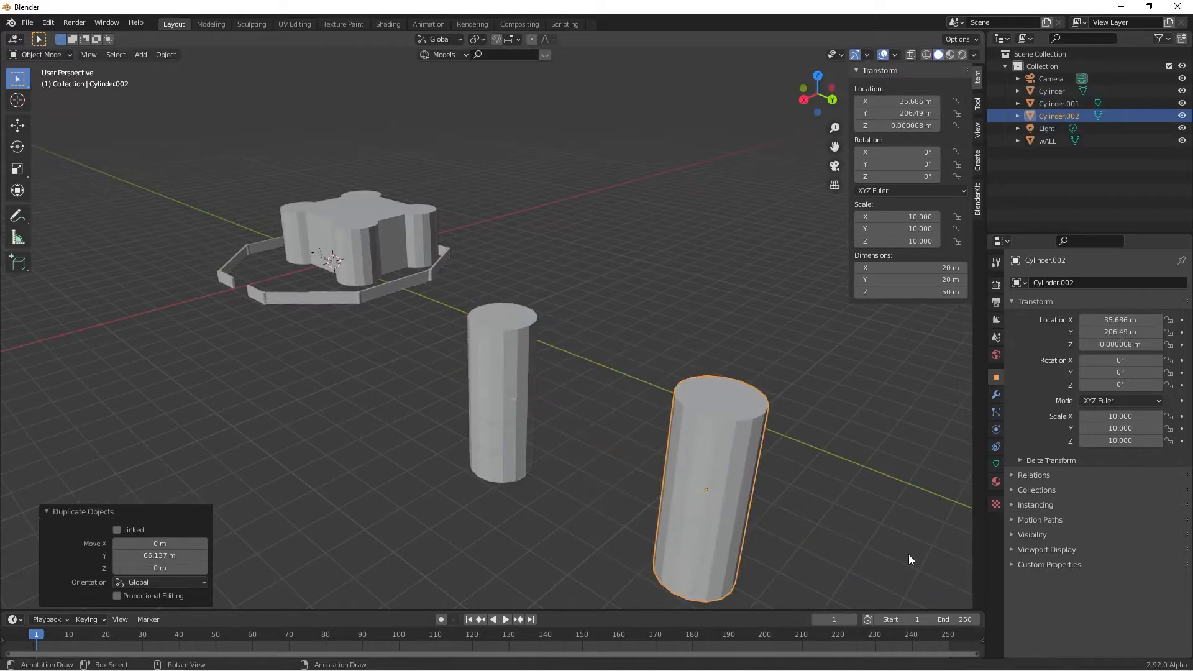
Duplicate both practice cylinders about 83 m along X to form a rectangle of four.
click(515, 377)
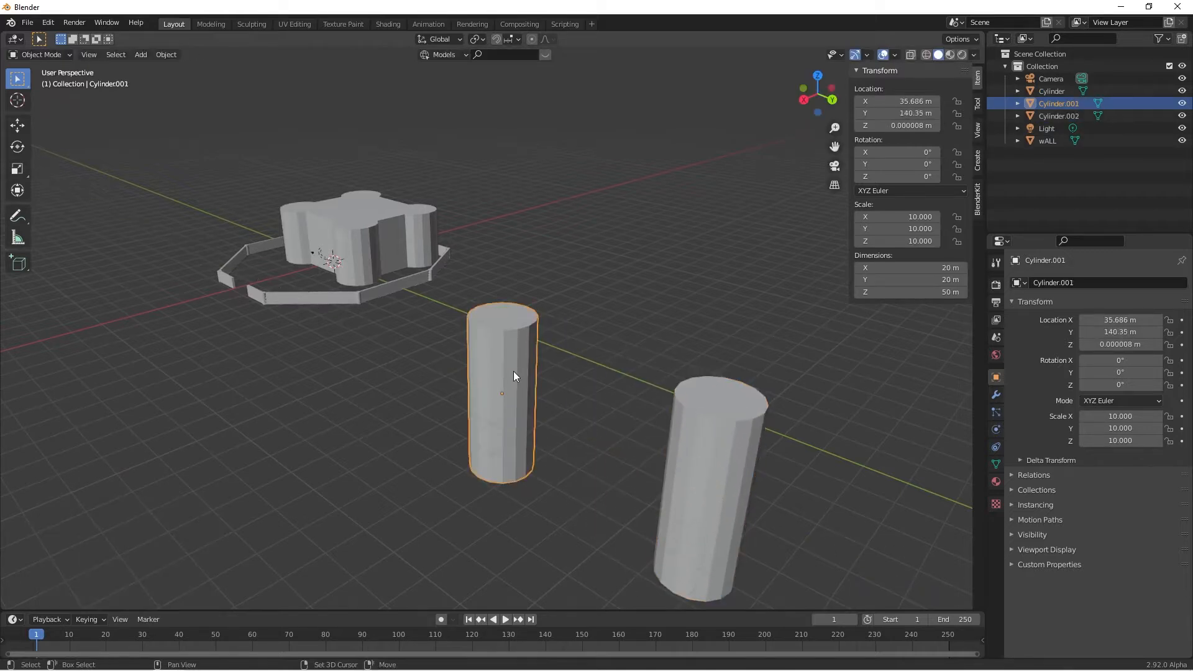
shift+click(723, 464)
key(shift+d)
key(x)
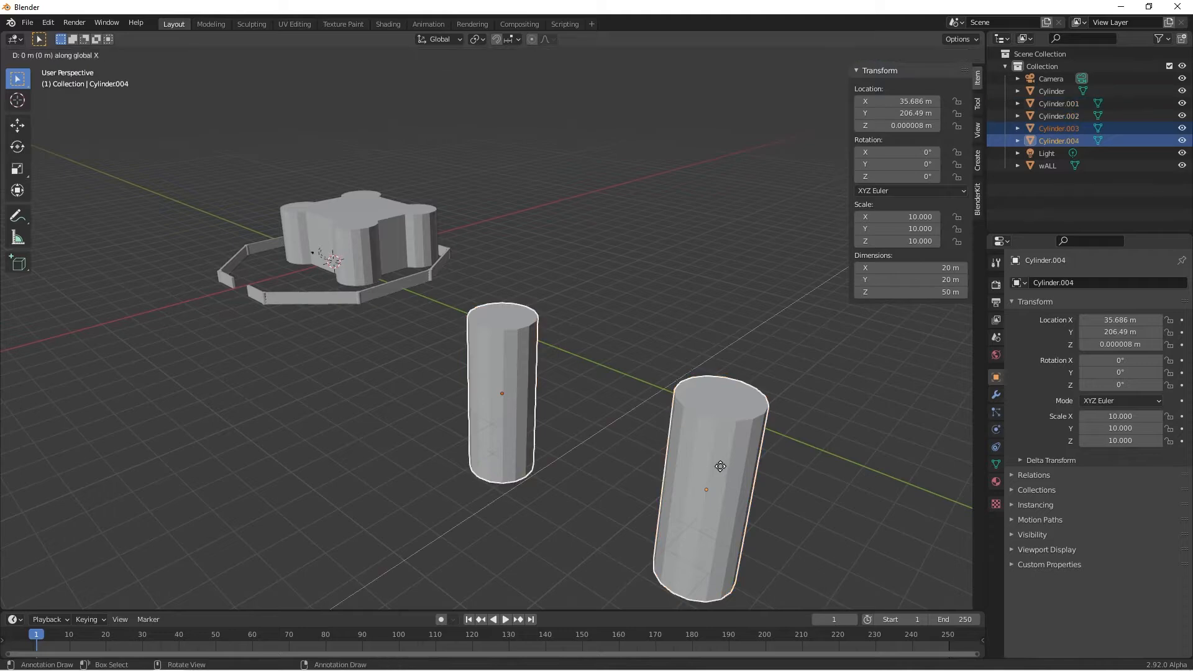
click(386, 512)
shift+middle_drag(482, 461, 398, 442)
shift+middle_drag(521, 371, 671, 336)
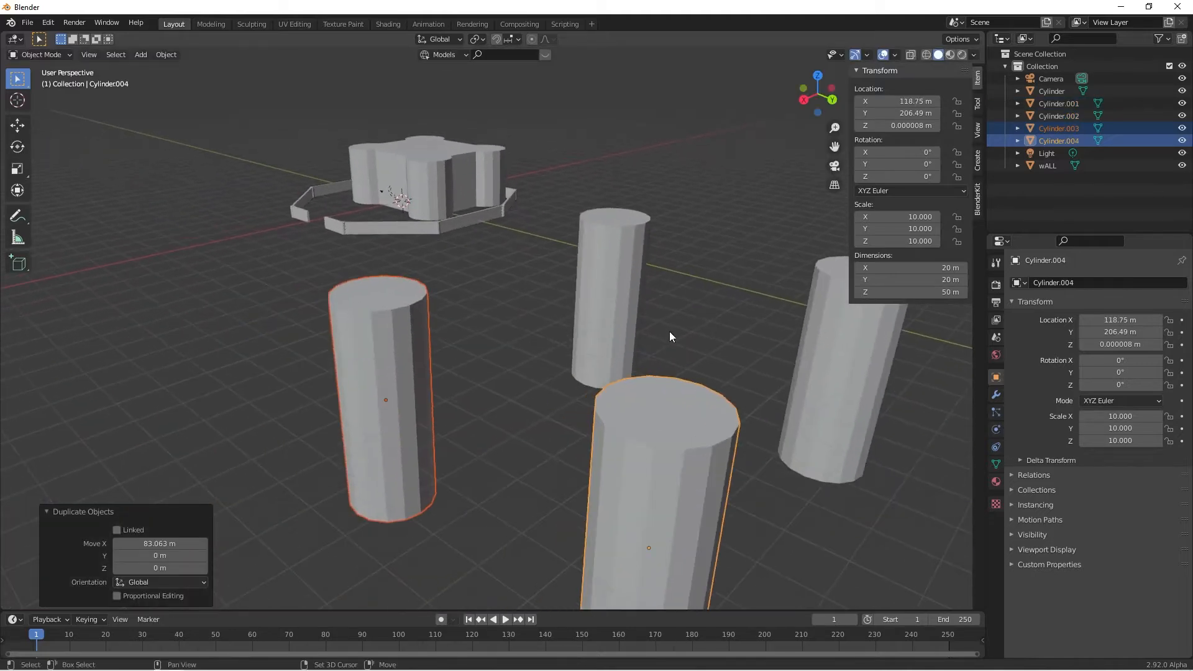
Join the four practice cylinders into a single object and enter mesh editing with nothing selected.
shift+click(836, 360)
shift+click(608, 281)
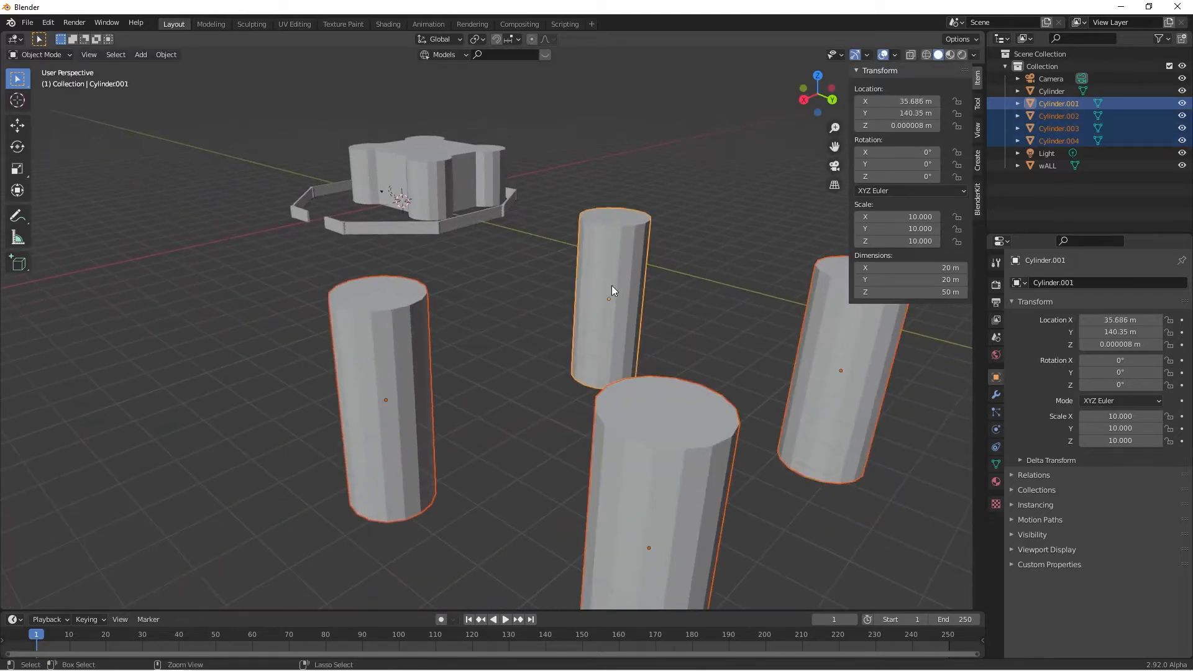
key(ctrl+j)
key(Tab)
middle_drag(612, 287, 646, 350)
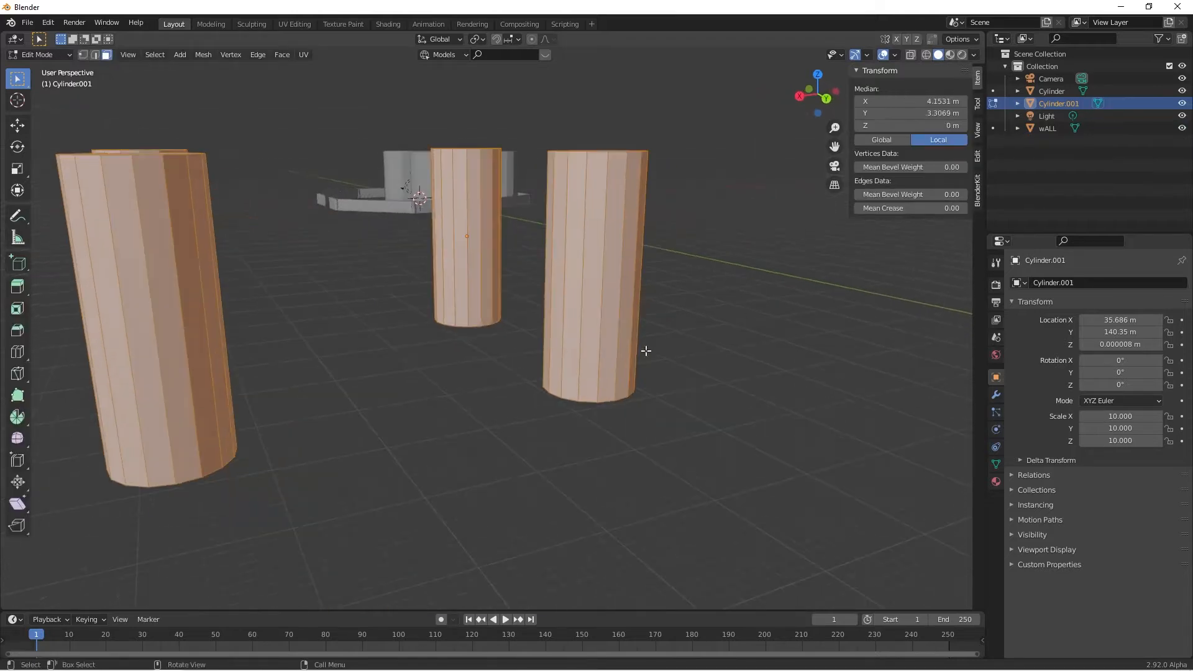
key(alt+a)
middle_drag(722, 328, 637, 355)
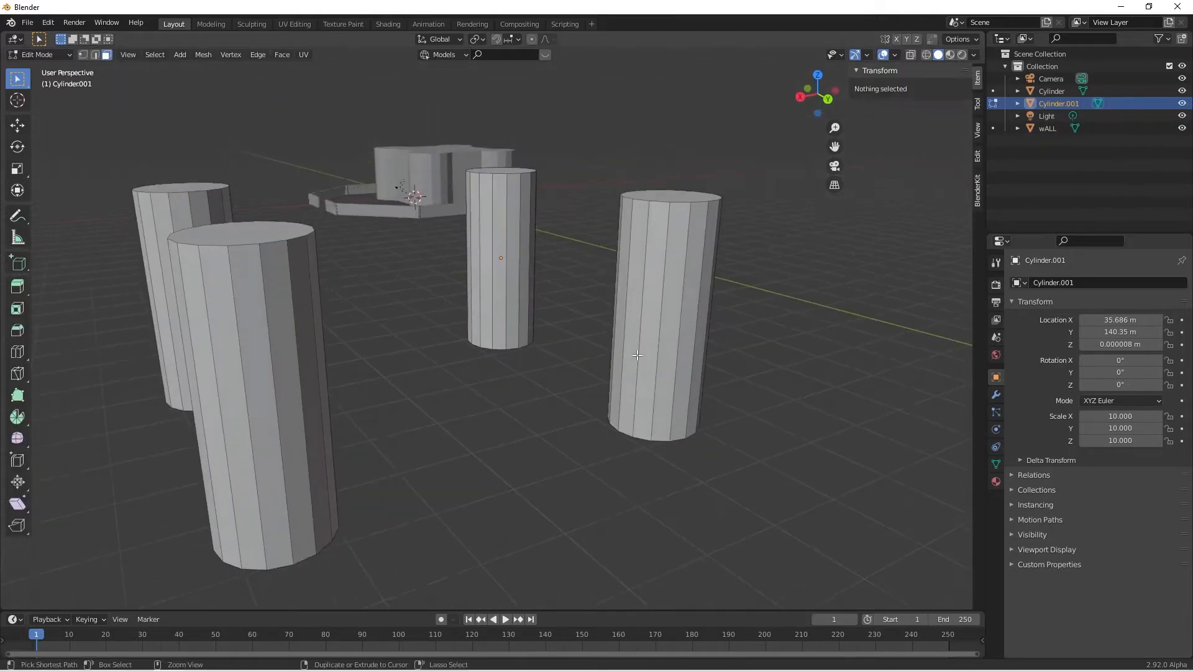
Add two horizontal loop cuts to each of the two practice cylinders farthest from the palace.
key(ctrl+r)
scroll(637, 355, up, 1)
click(637, 355)
right_click(522, 395)
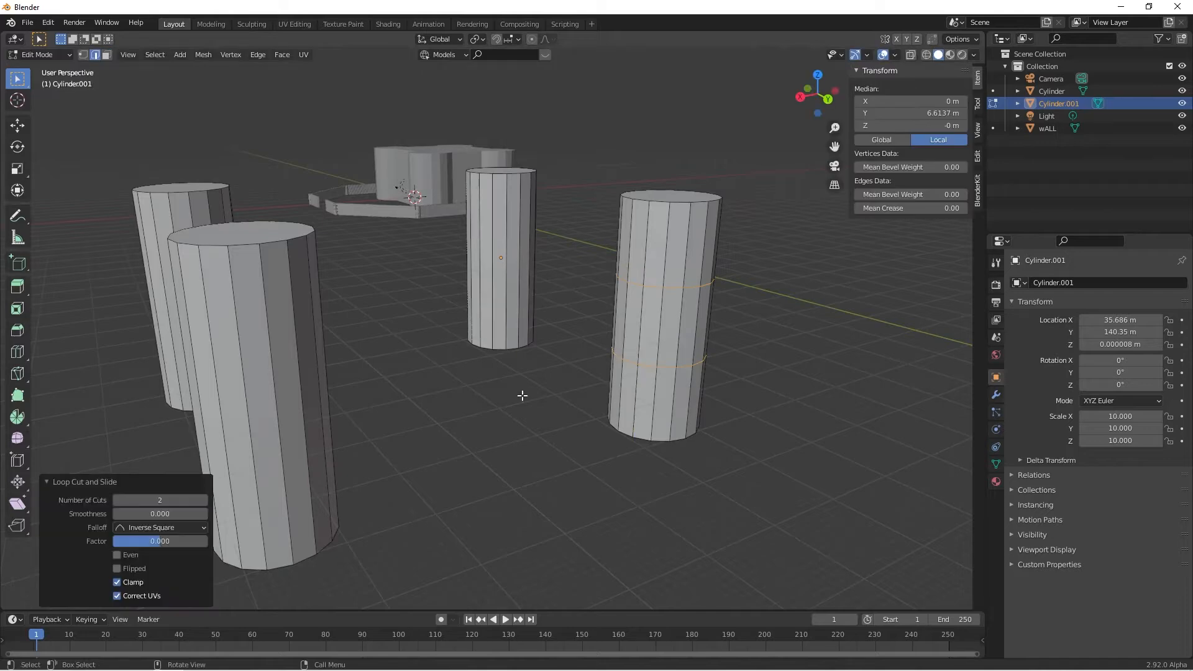
key(ctrl+r)
click(242, 428)
right_click(241, 427)
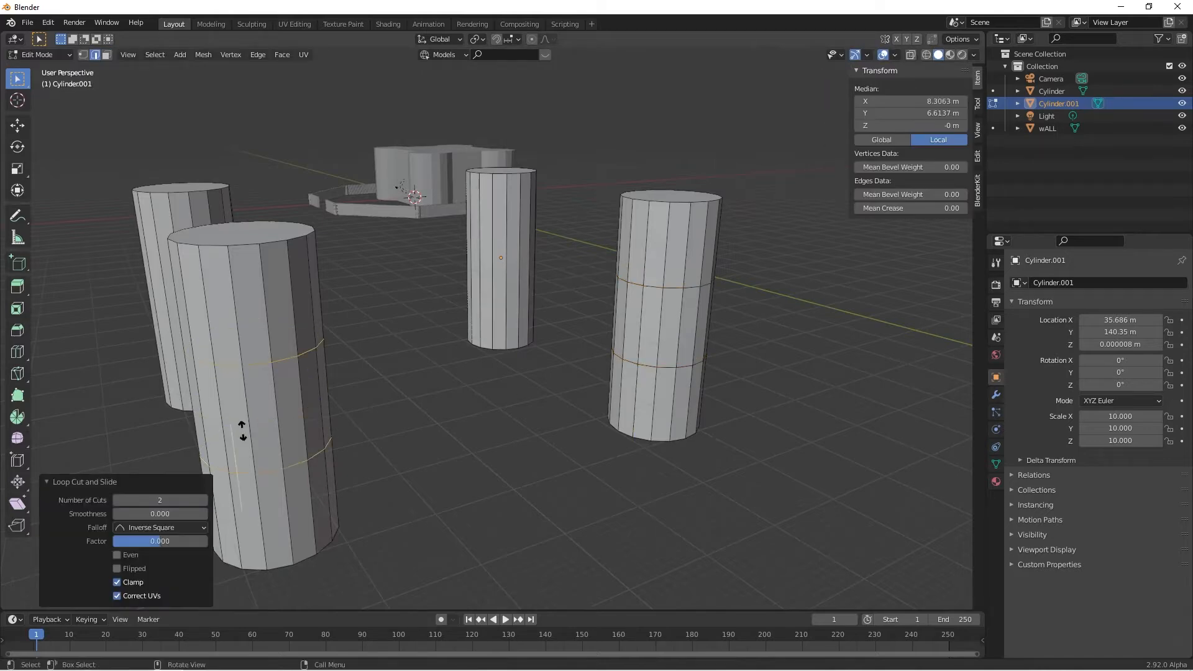
Add two horizontal loop cuts to each of the two practice cylinders nearest the palace.
middle_drag(241, 427, 602, 399)
key(ctrl+r)
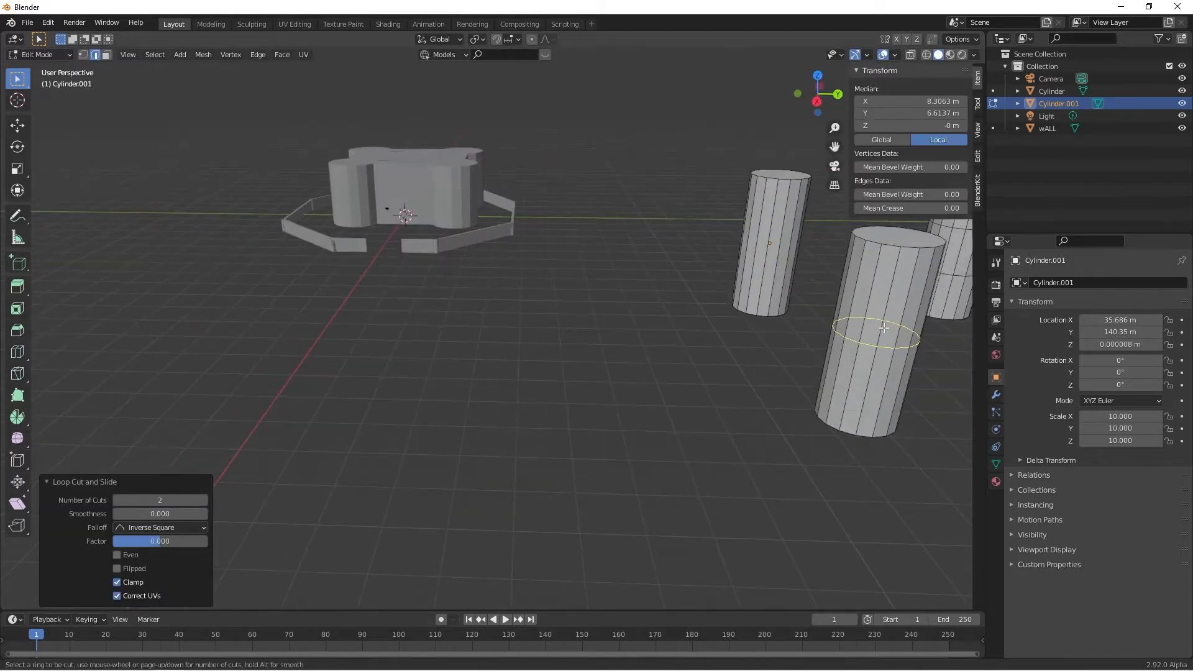
scroll(884, 327, up, 1)
click(884, 328)
right_click(752, 235)
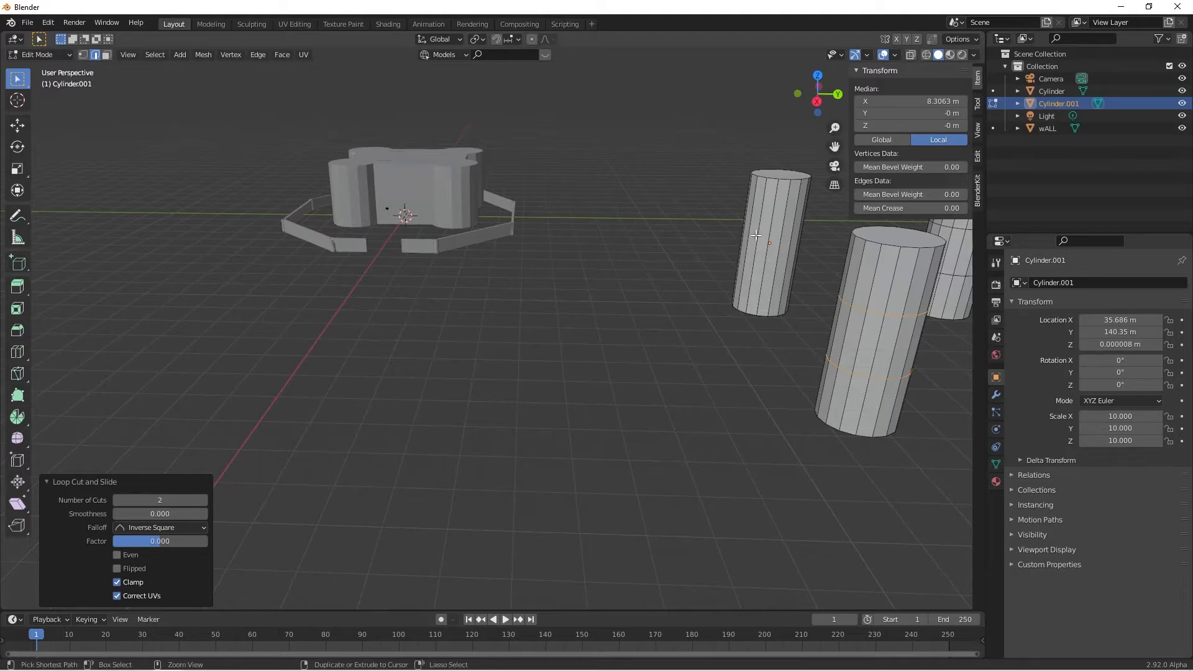
key(ctrl+r)
click(756, 236)
right_click(757, 236)
middle_drag(757, 236, 492, 399)
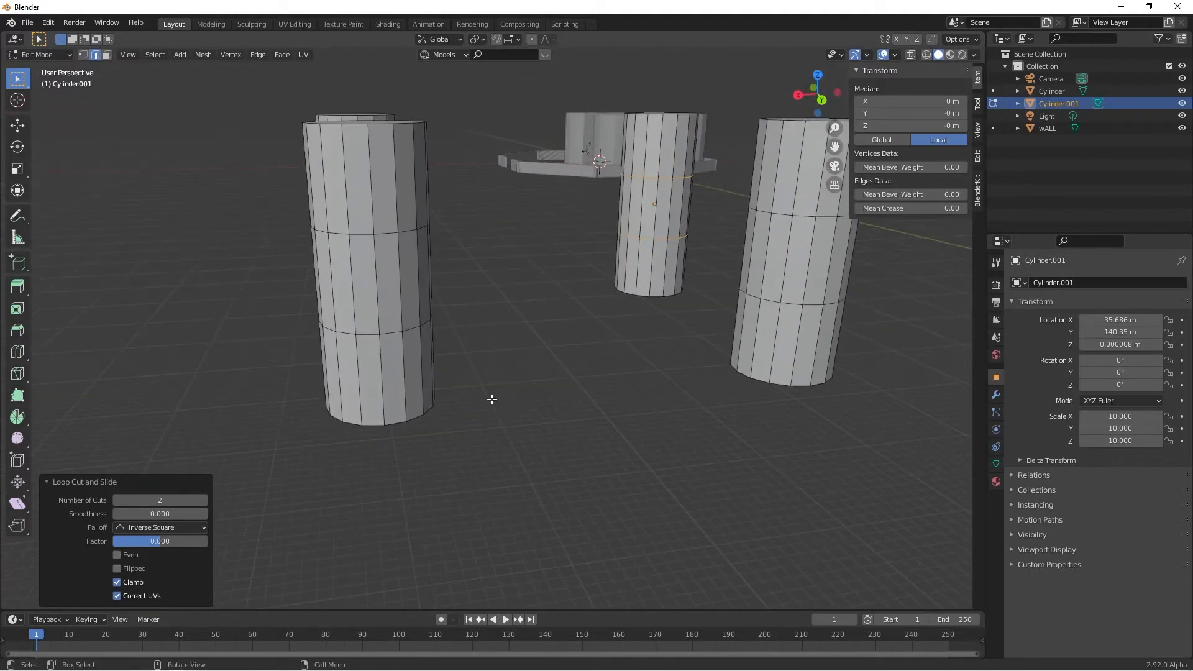
Bridge the facing bottom-band faces between the two practice cylinders farthest from the palace.
middle_drag(420, 372, 293, 383)
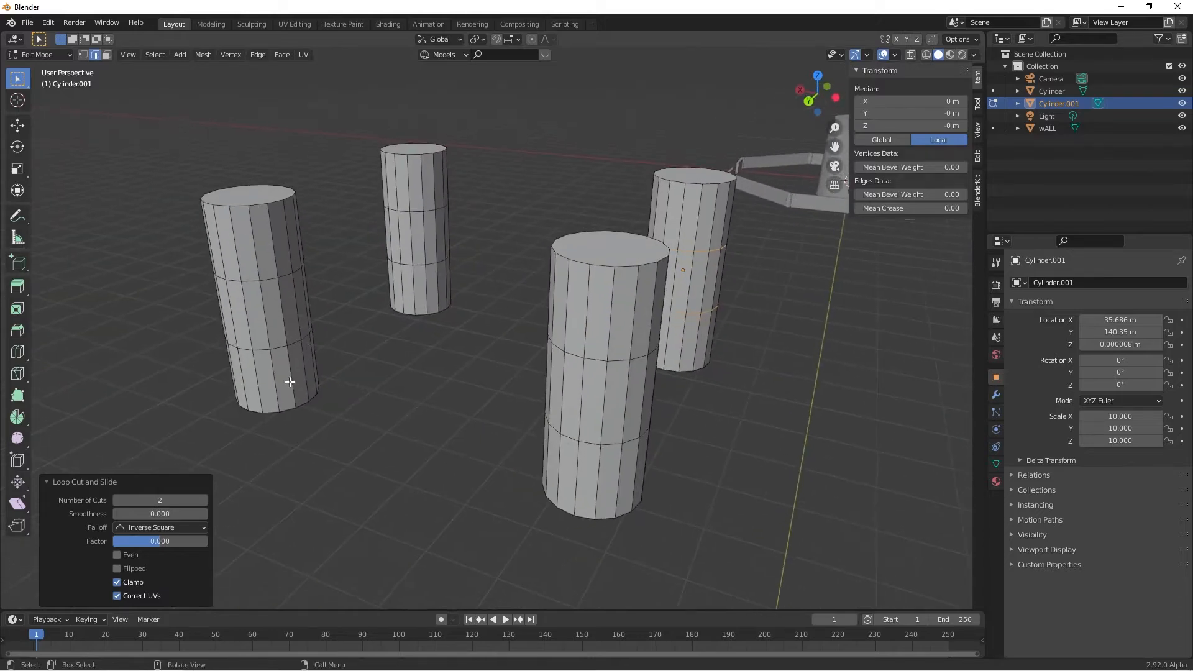
click(296, 382)
key(3)
click(296, 381)
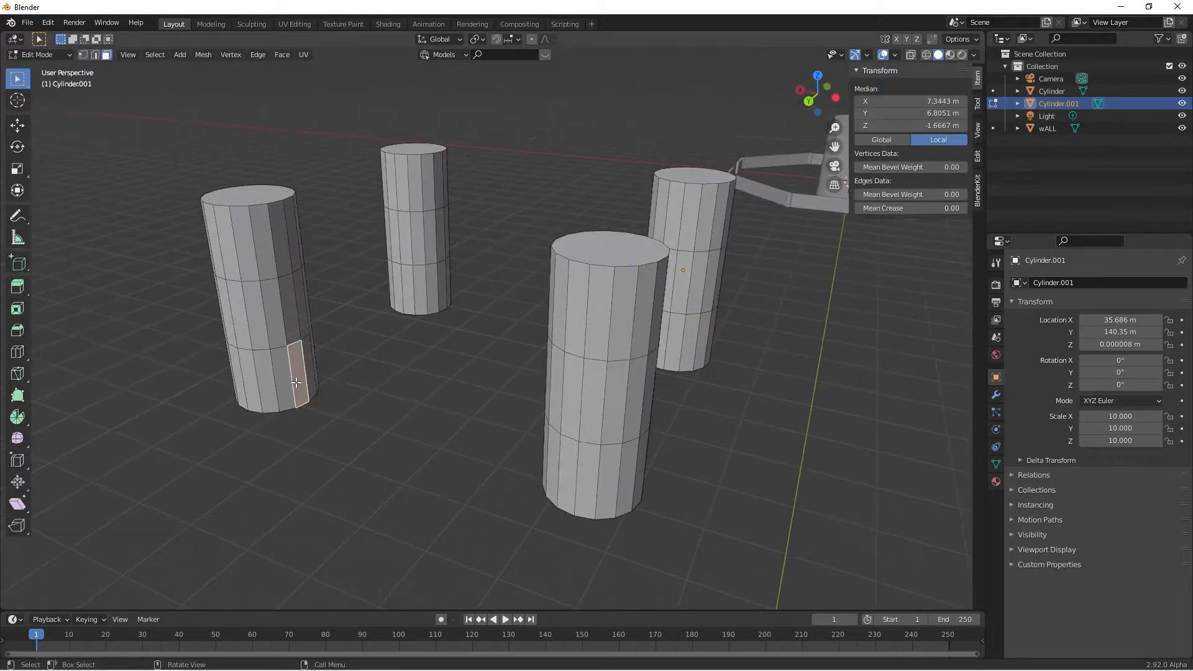
click(249, 360)
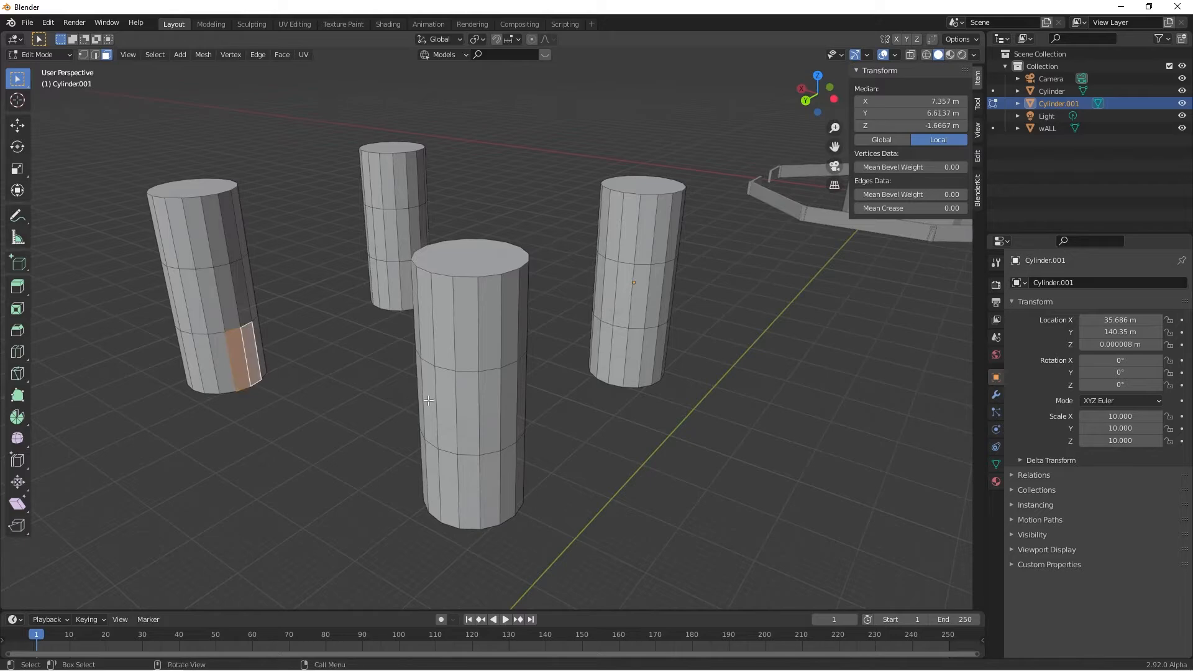
middle_drag(249, 361, 660, 327)
click(643, 310)
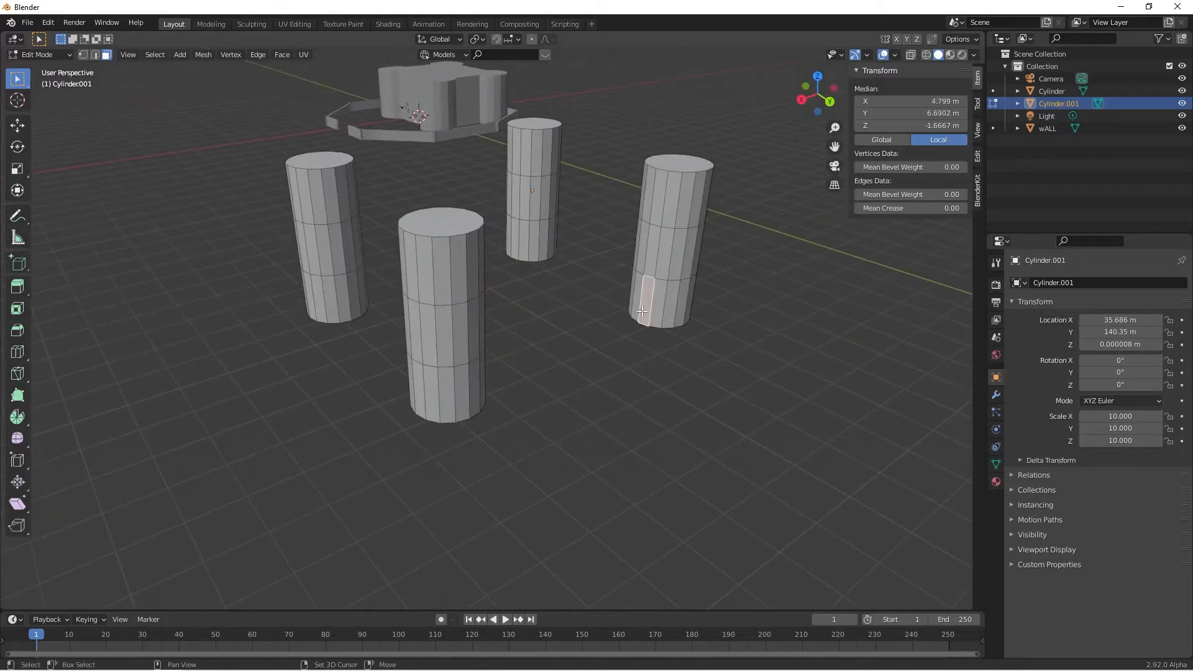
right_click(634, 311)
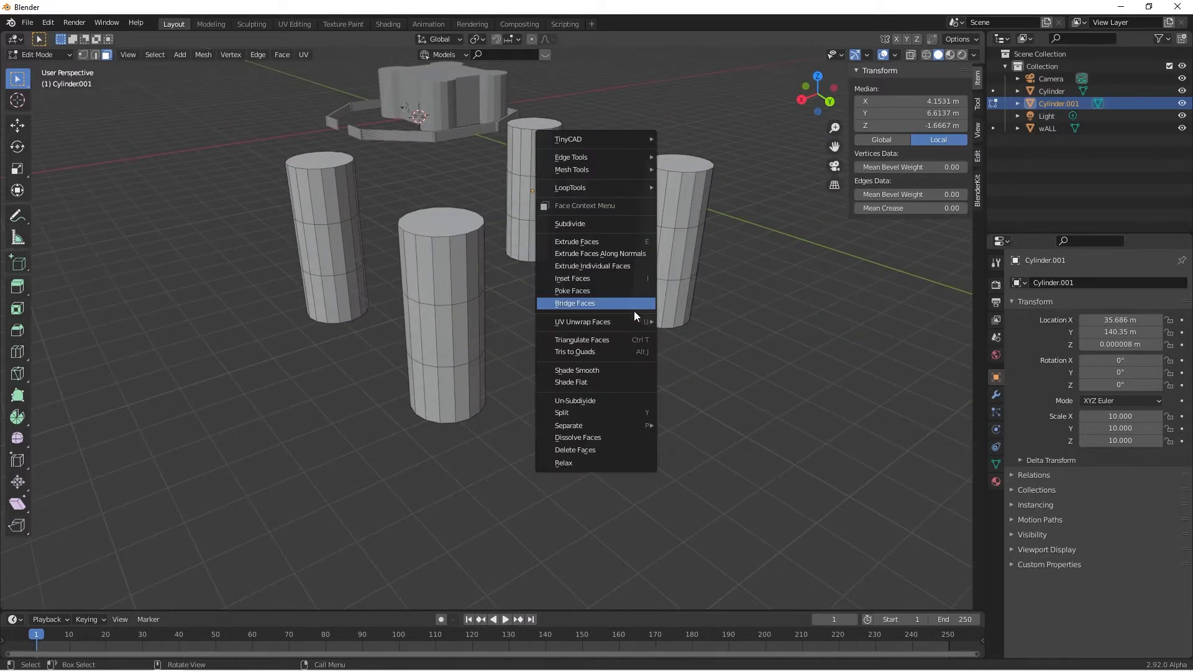
click(635, 308)
shift+middle_drag(635, 301, 677, 341)
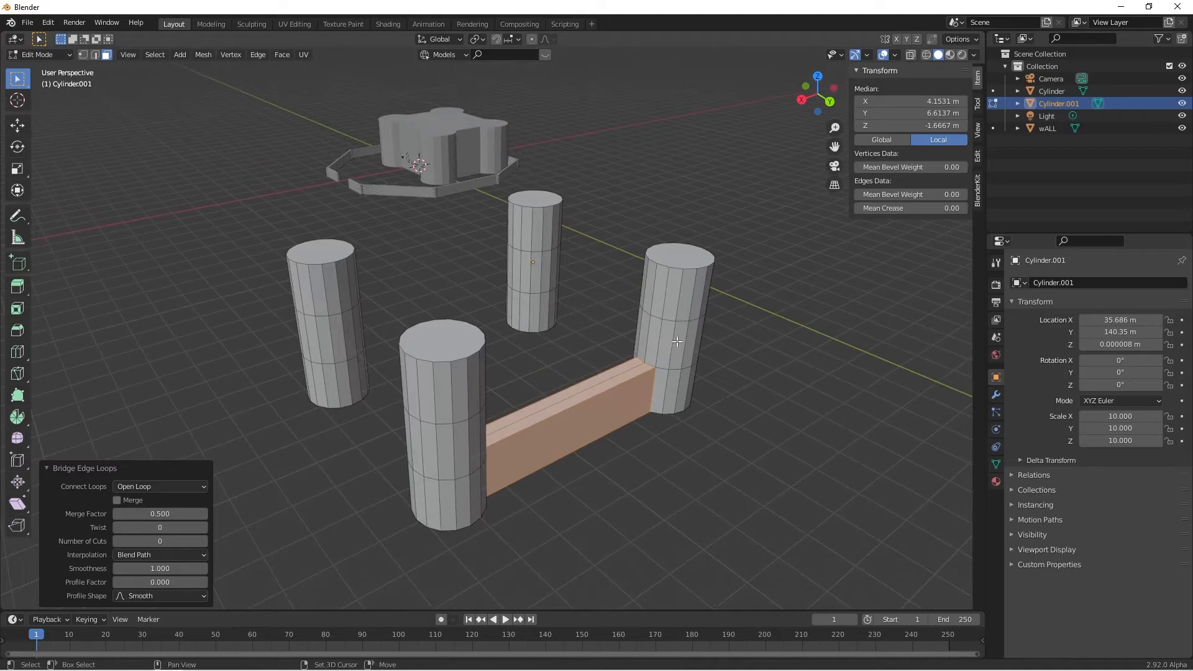
Bridge the facing top-band faces of the same two cylinders, leaving the middle band open.
click(655, 297)
shift+click(648, 291)
middle_drag(474, 339, 387, 332)
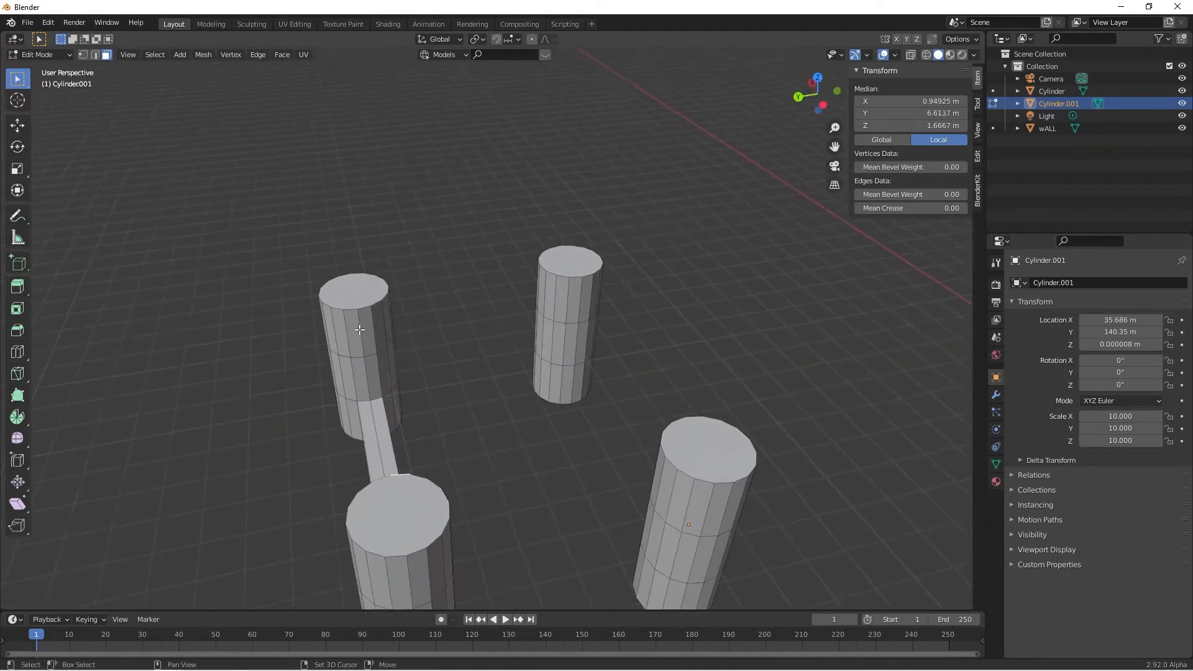
shift+click(360, 329)
shift+click(356, 329)
right_click(355, 329)
click(355, 329)
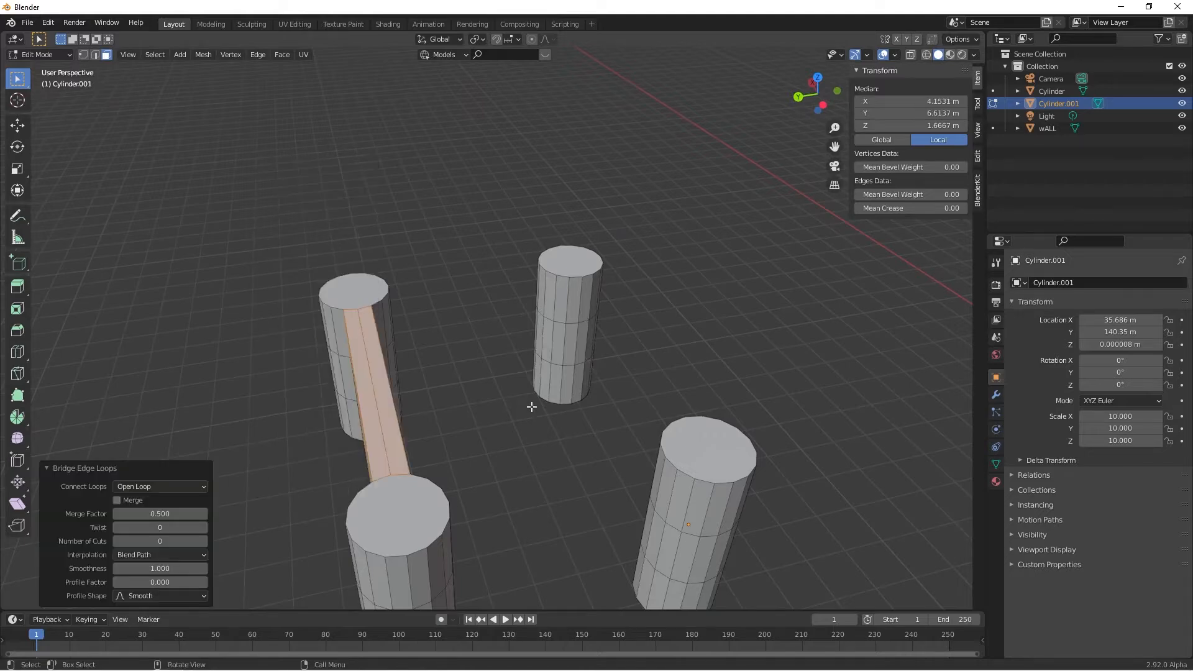
middle_drag(532, 406, 513, 365)
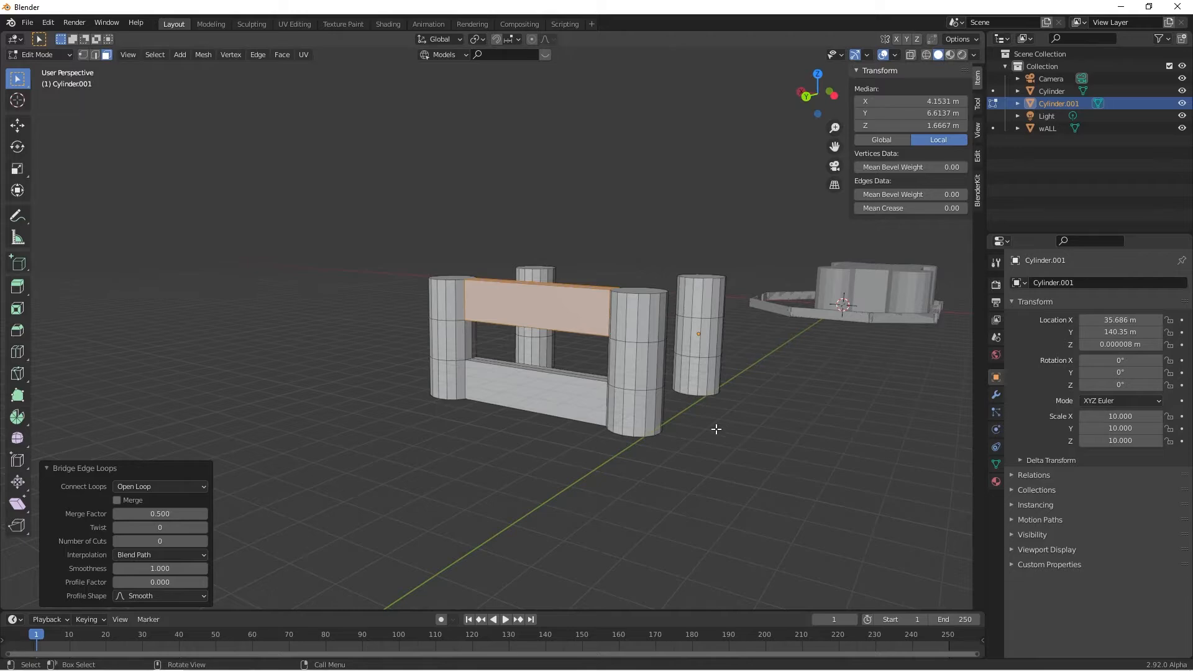
Leave mesh editing and delete the joined practice cylinder object outside the wall.
middle_drag(716, 429, 698, 549)
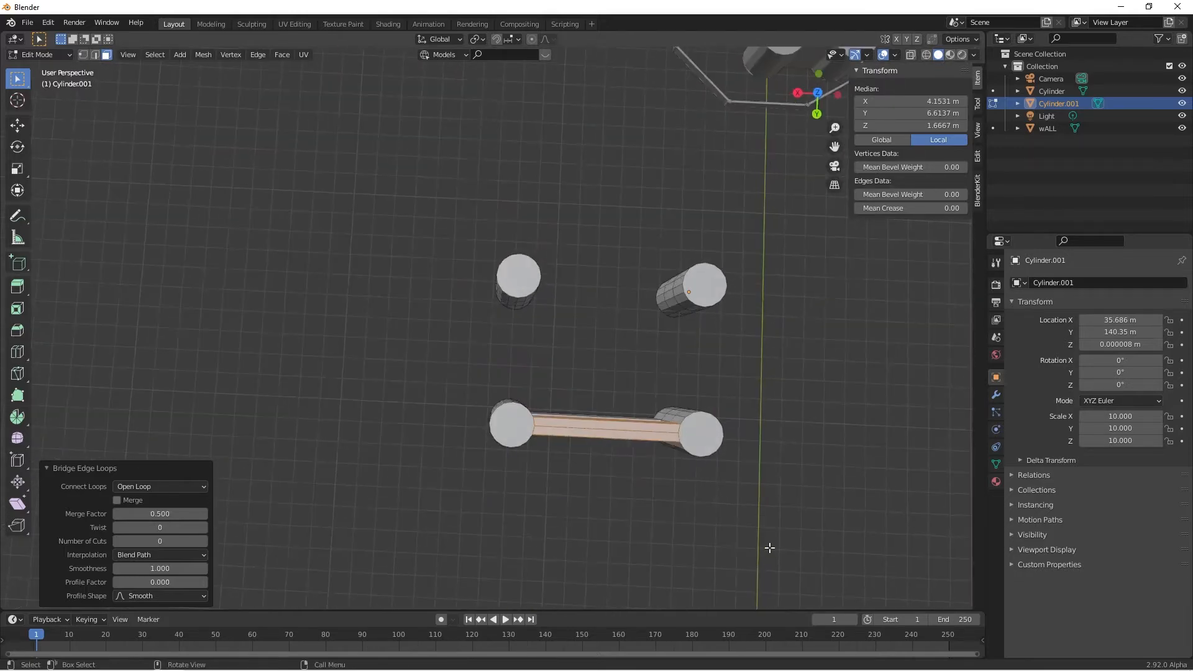
key(Tab)
drag(418, 134, 738, 521)
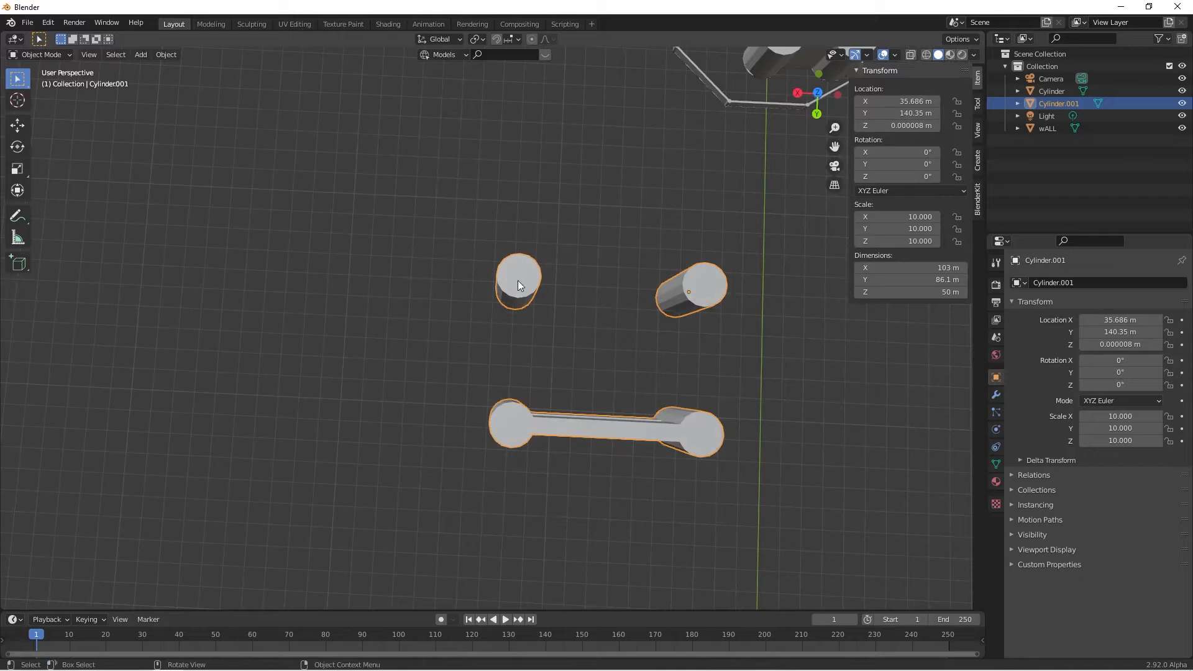
key(Delete)
middle_drag(578, 283, 775, 343)
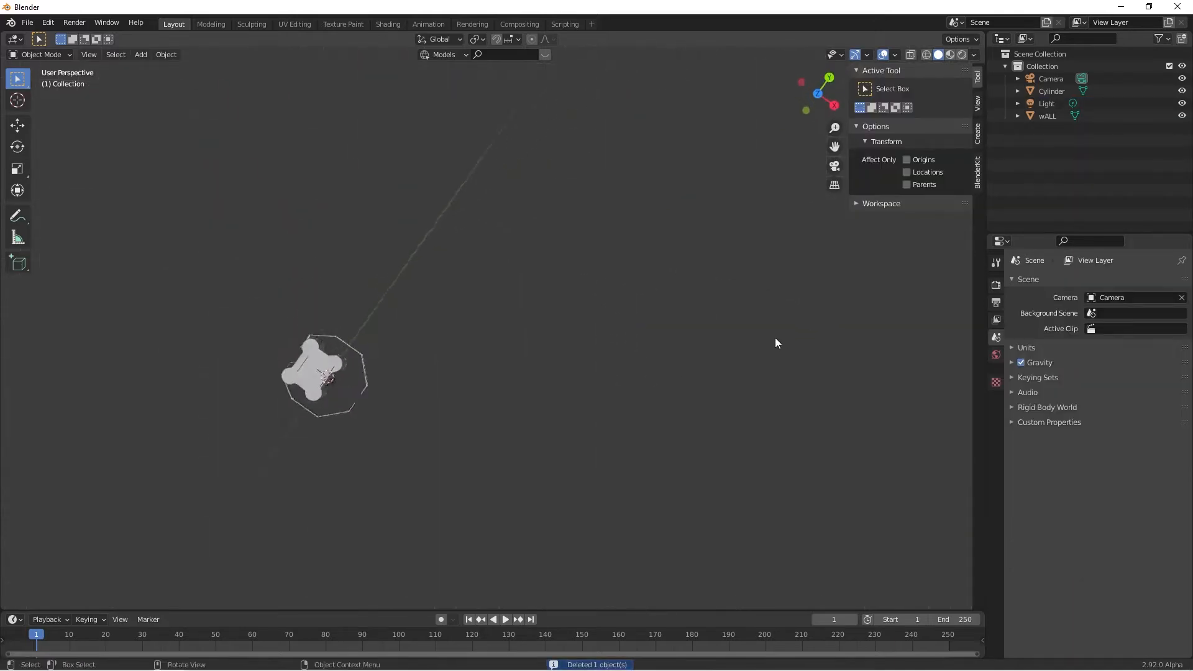
Select the central palace building inside the wall and open it for mesh editing near a front tower's top.
scroll(226, 437, up, 5)
shift+middle_drag(227, 437, 744, 450)
scroll(671, 449, up, 8)
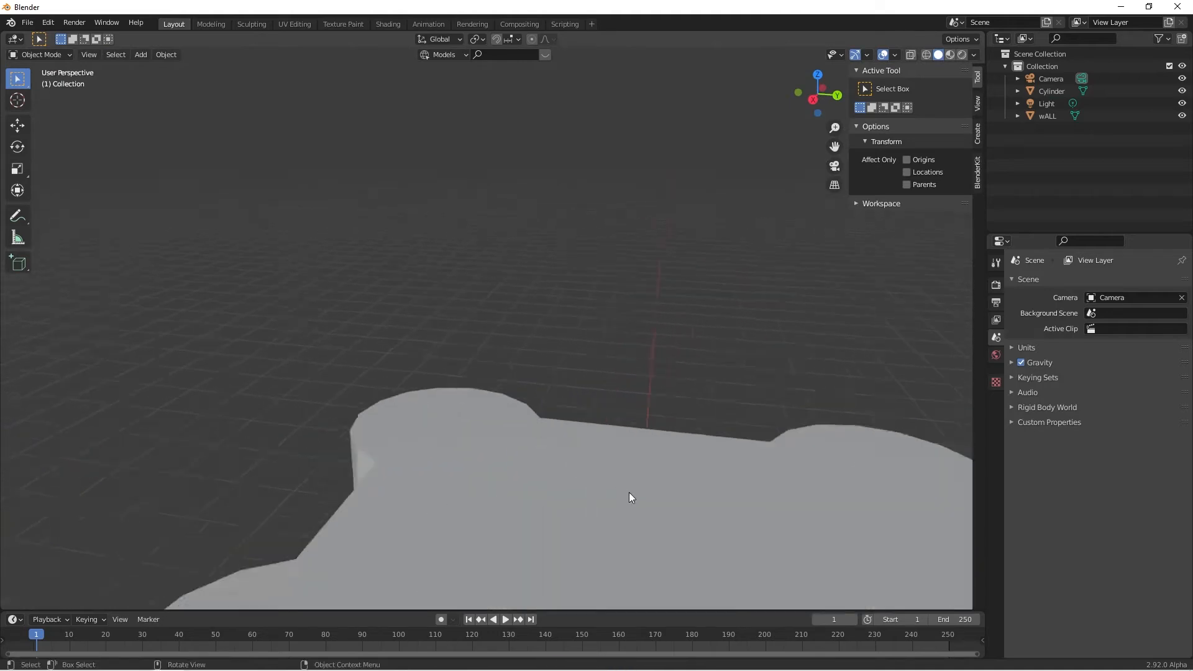
scroll(628, 492, up, 3)
click(551, 377)
key(Tab)
scroll(551, 378, down, 6)
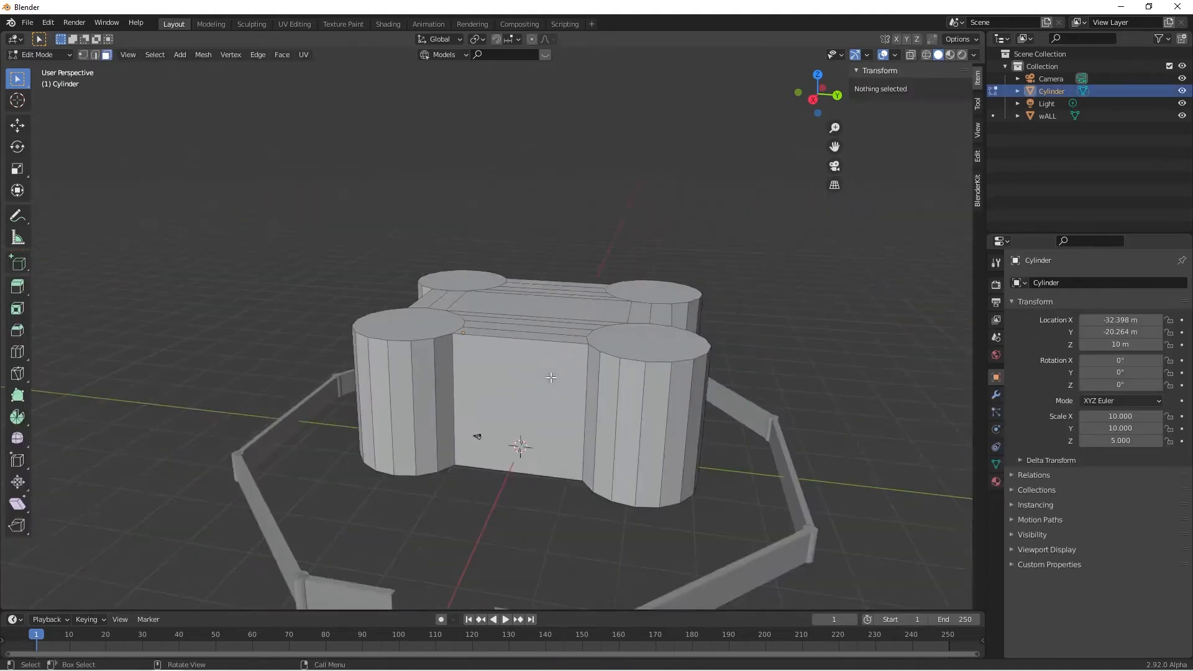
mouse_move(551, 378)
middle_down()
mouse_move(558, 422)
mouse_move(564, 392)
middle_up()
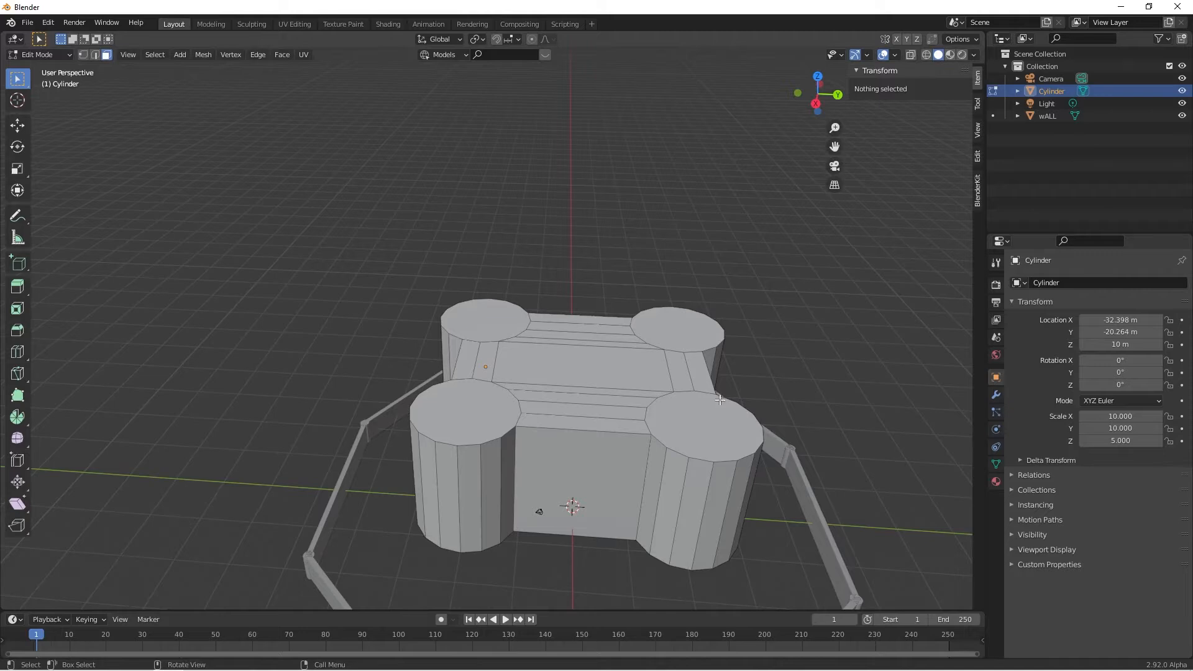
middle_drag(636, 420, 463, 223)
scroll(680, 491, up, 3)
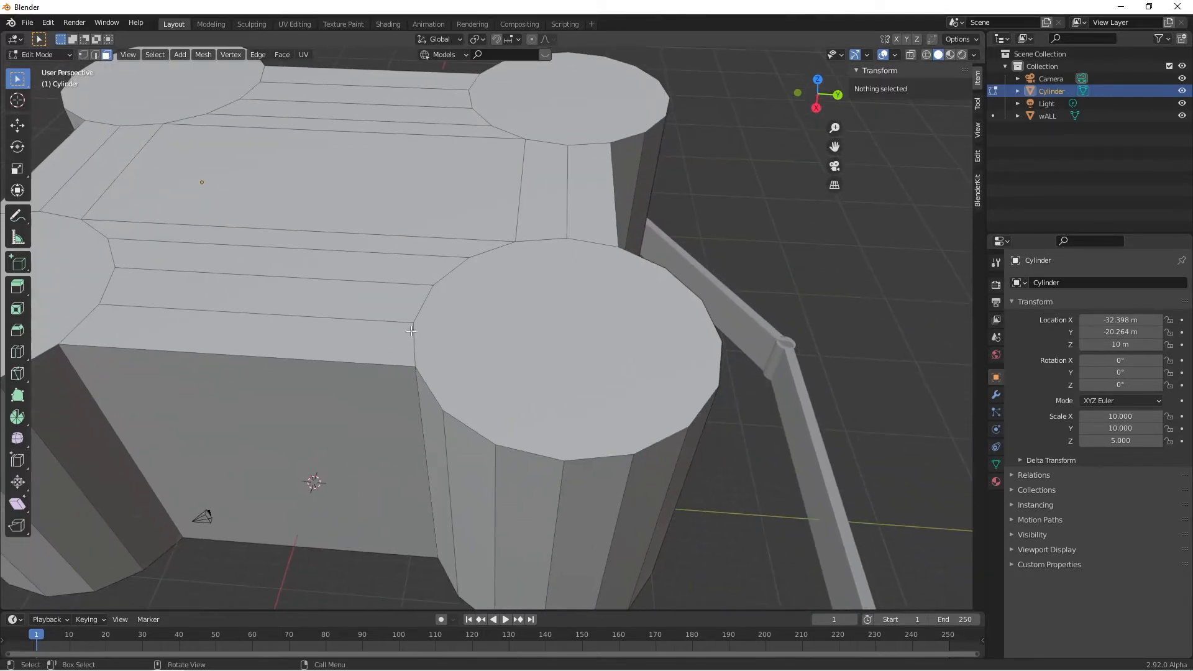
Try to merge the coplanar faces of the entire palace mesh with Limited Dissolve, and undo the dissolve.
key(Tab)
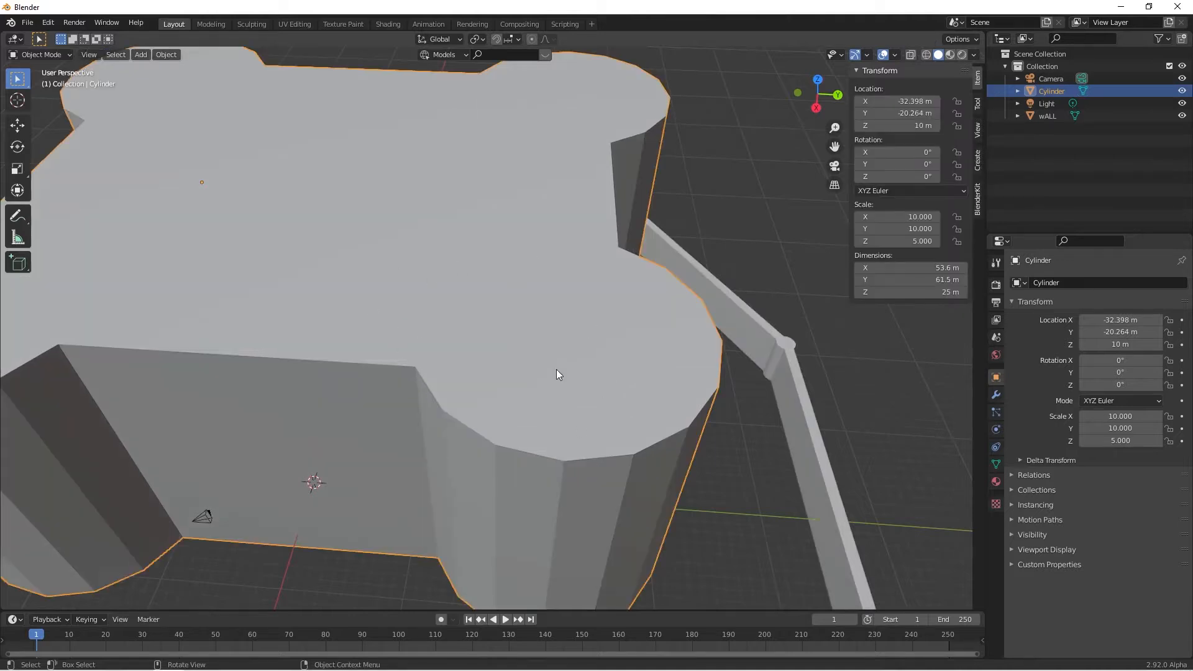
key(Tab)
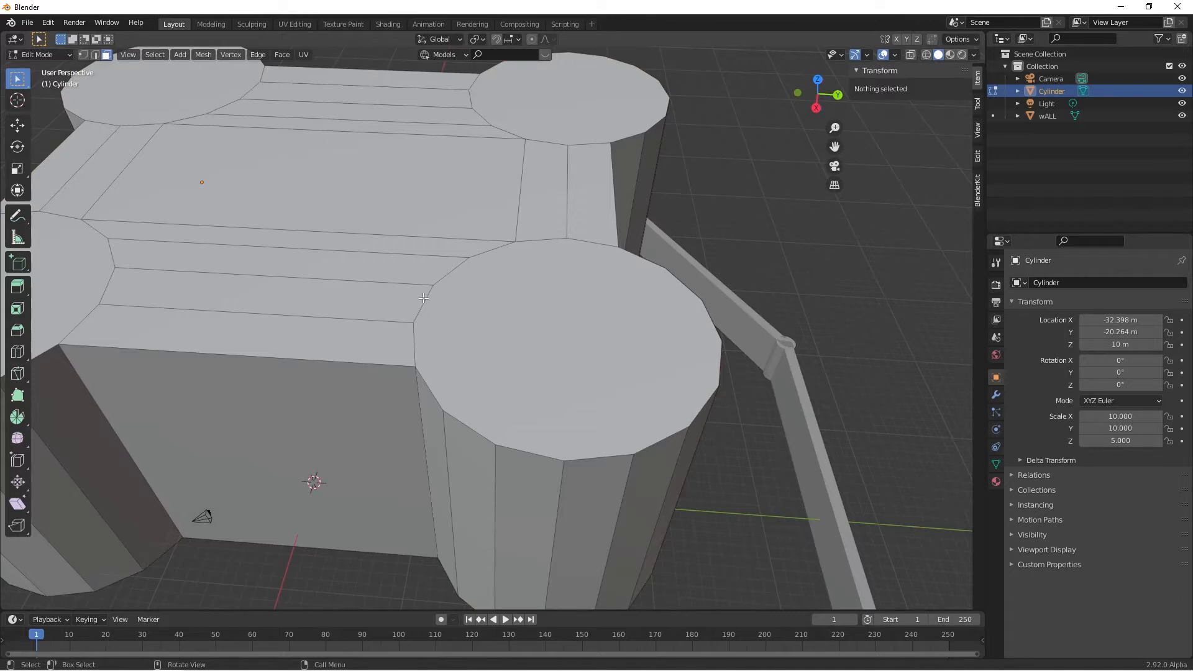
key(F3)
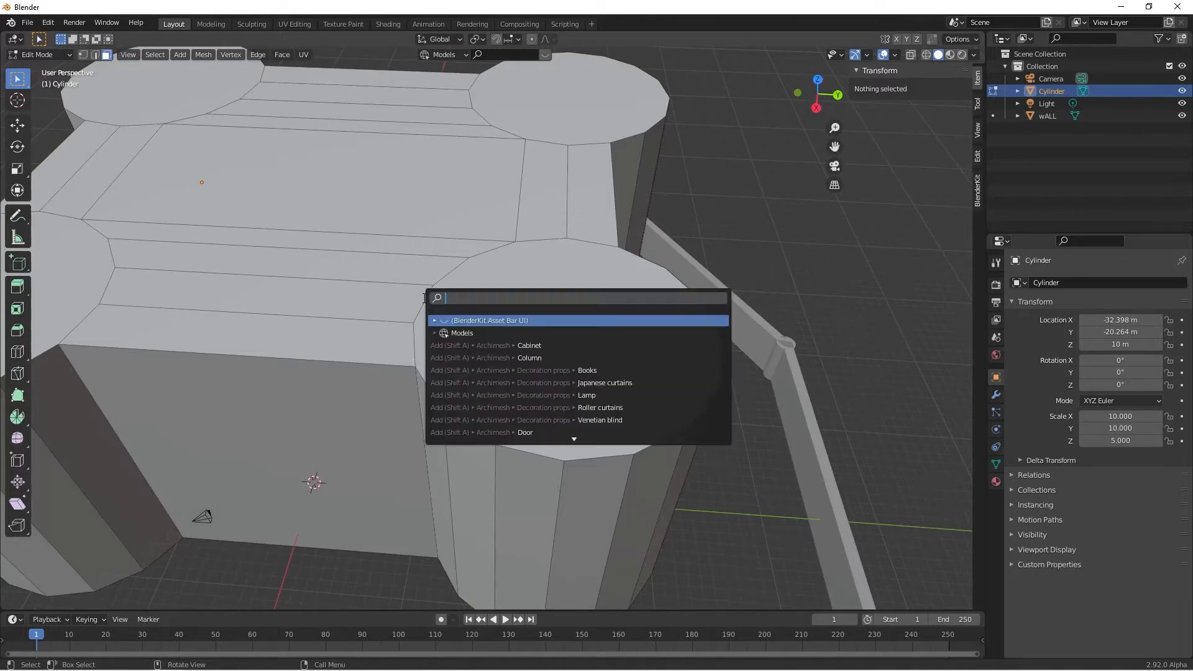
text(limi)
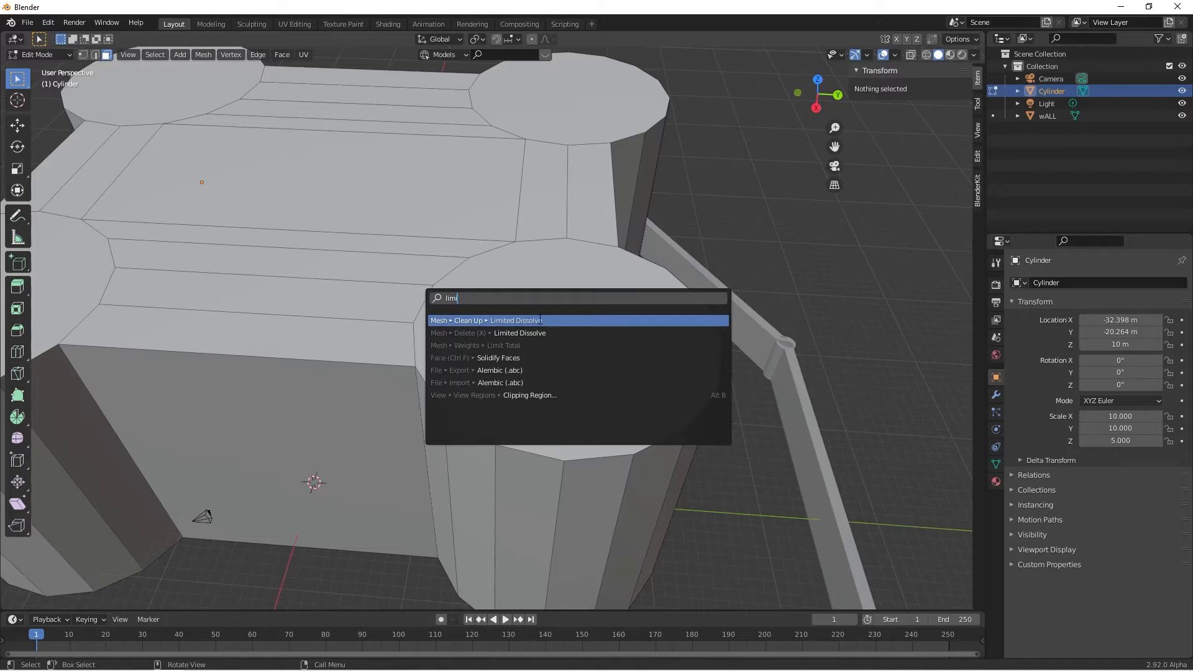
key(Return)
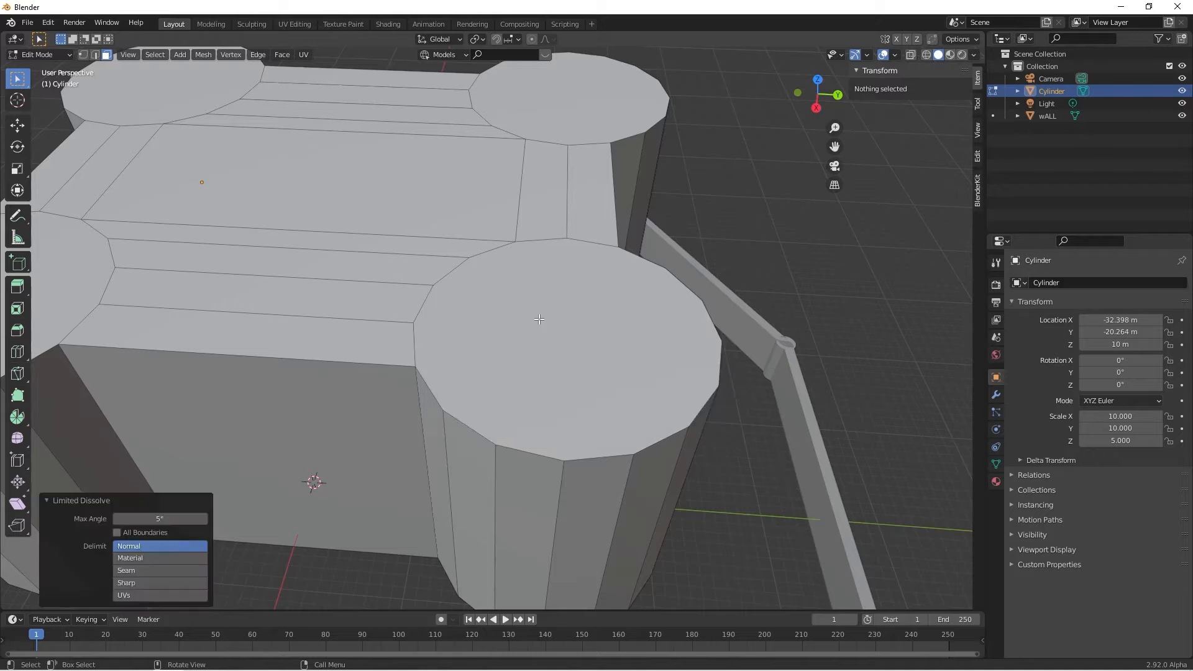
key(a)
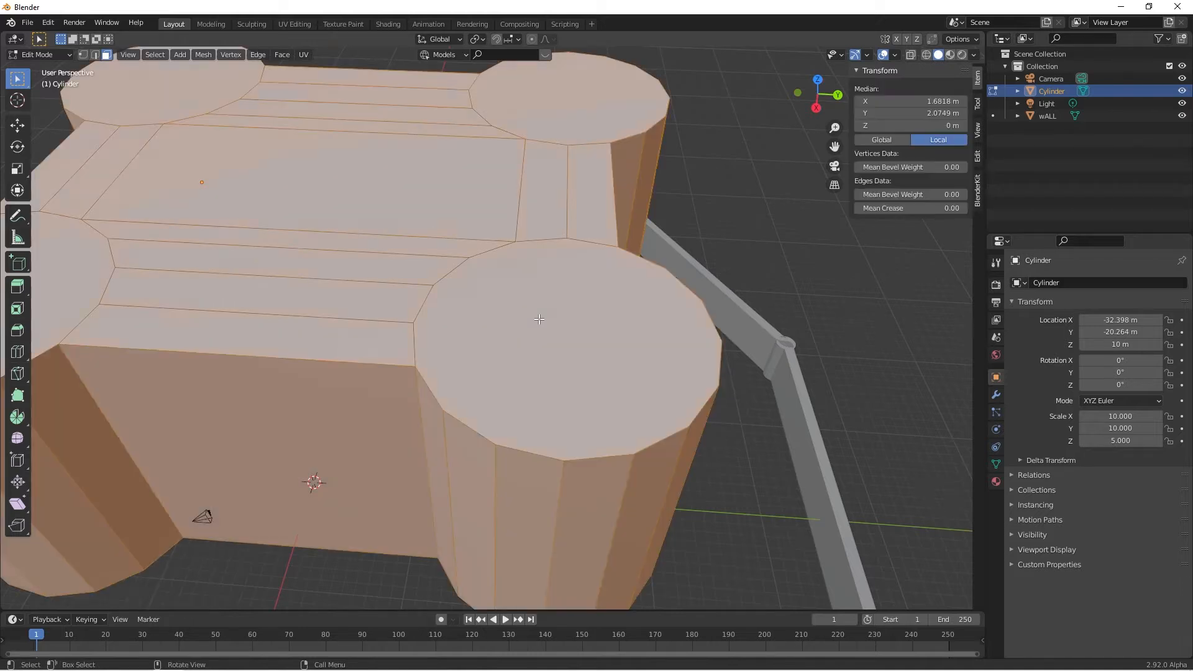
key(F3)
text(lim)
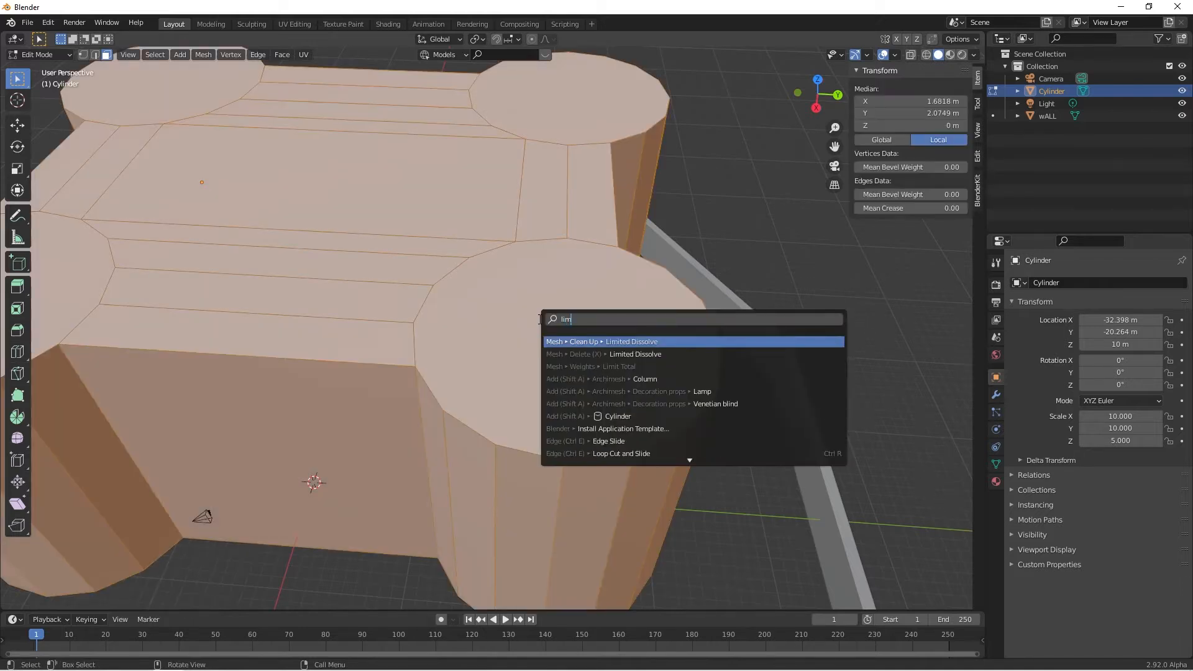
key(Return)
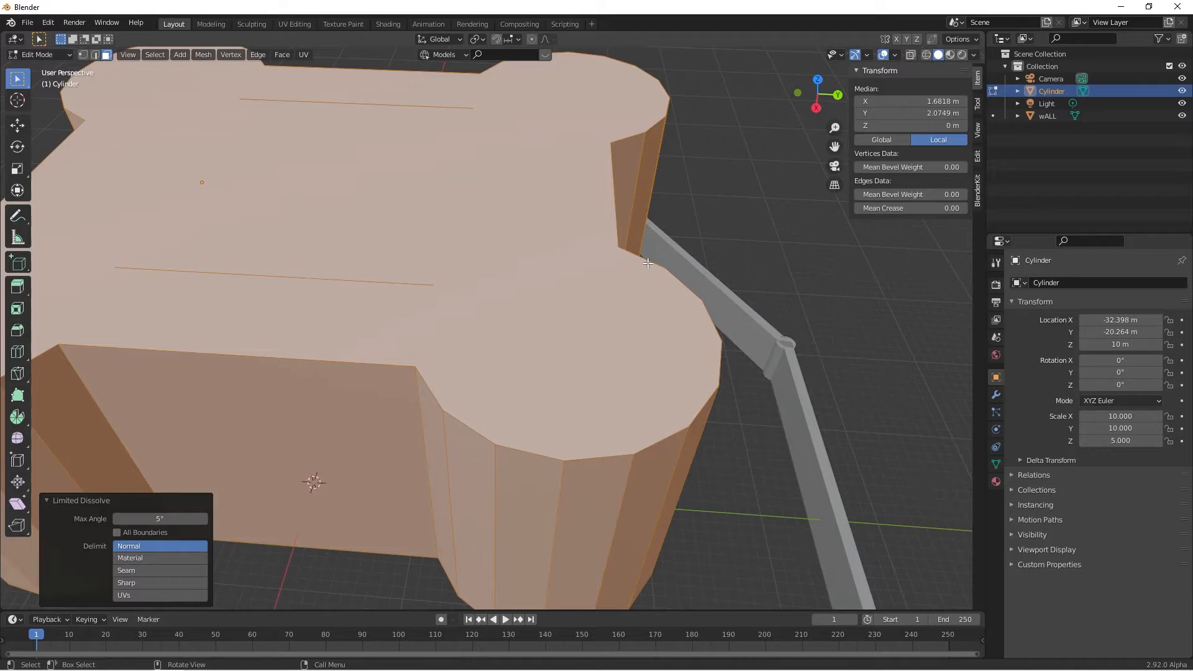
key(ctrl+z)
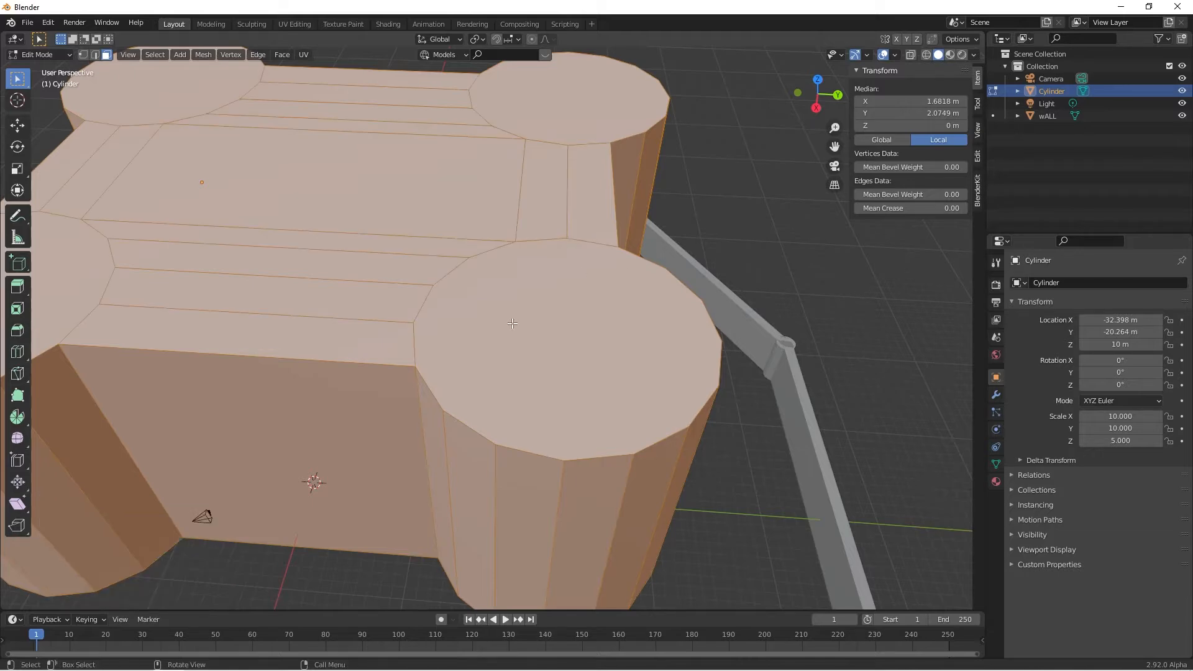
Examine the separate top faces of the four towers by selecting them one after another.
click(512, 324)
scroll(514, 323, down, 4)
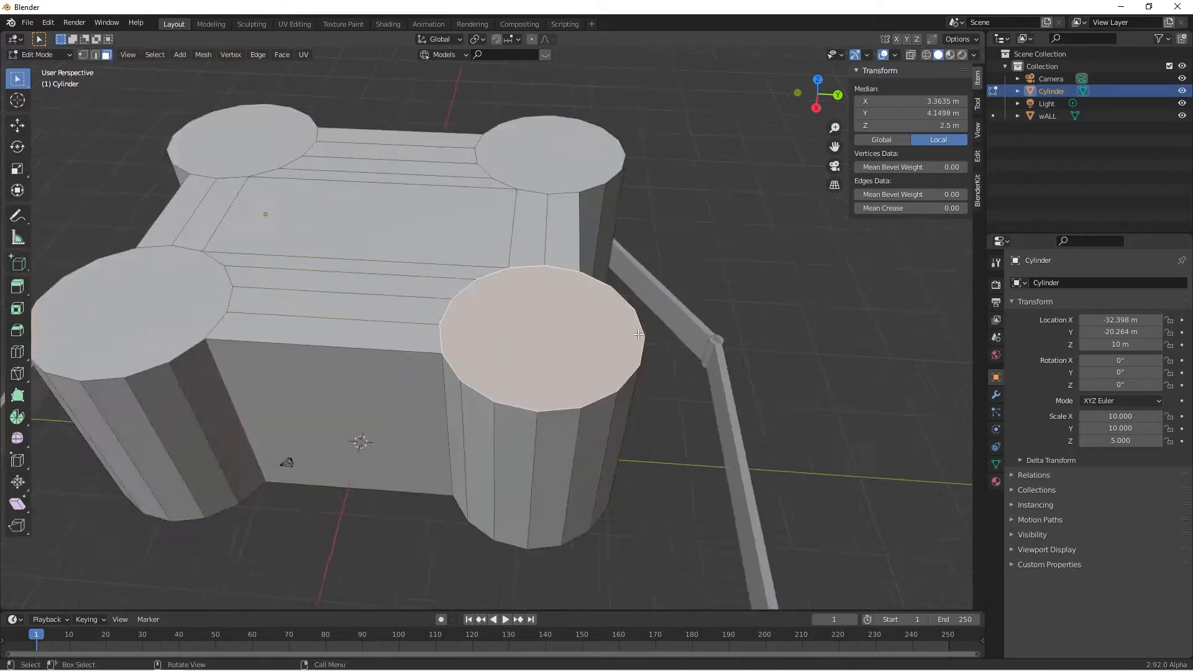
middle_drag(600, 322, 674, 304)
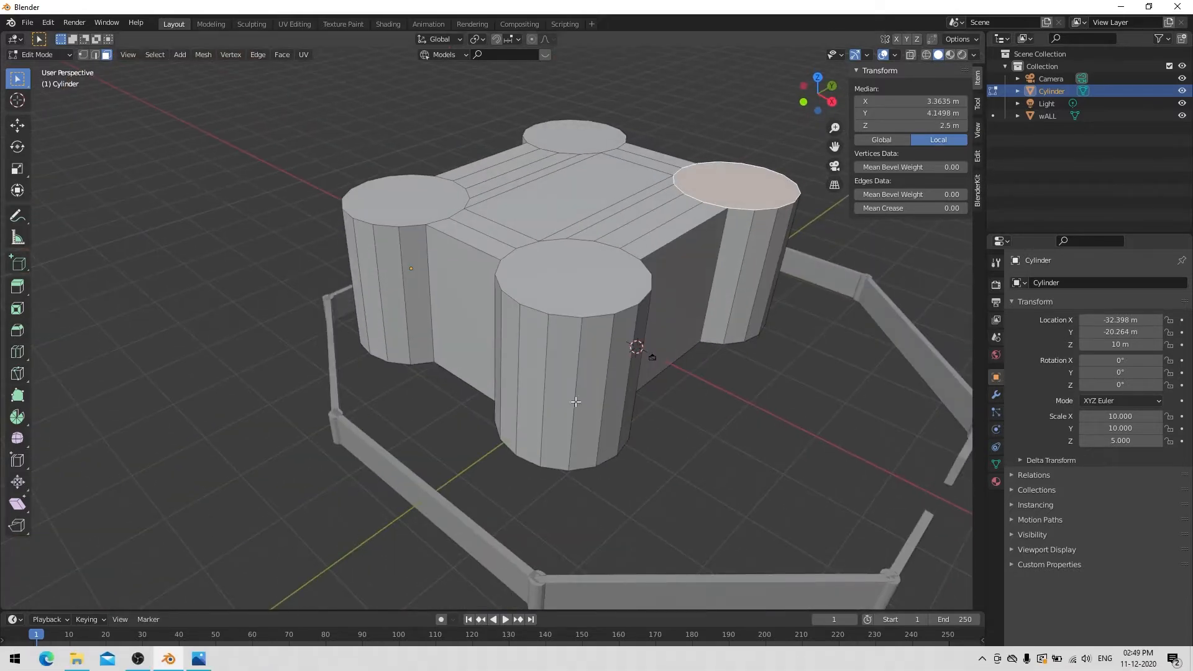
click(574, 283)
click(415, 193)
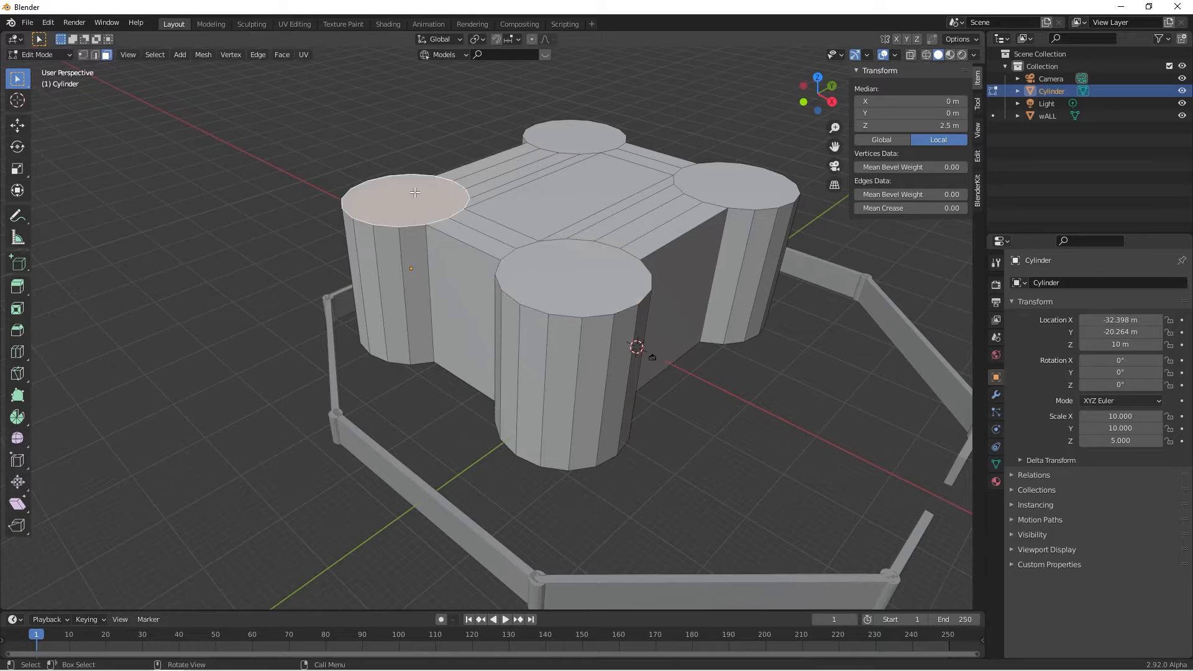
click(575, 137)
middle_drag(652, 342, 585, 302)
click(415, 257)
middle_drag(600, 343, 698, 435)
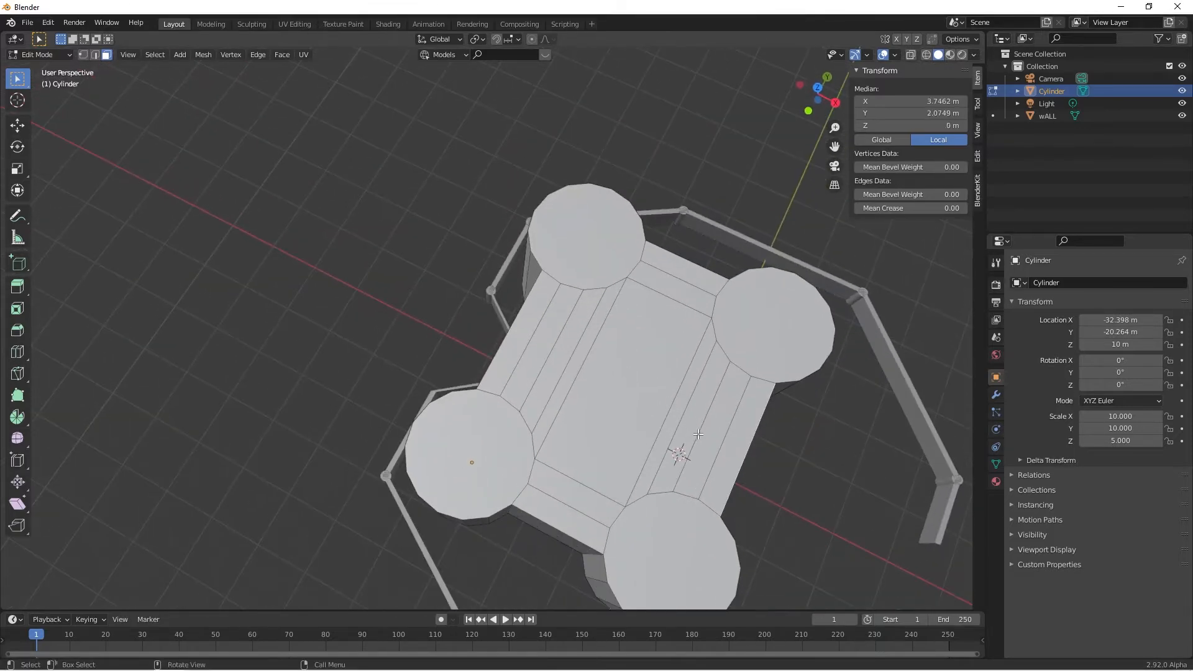
click(681, 537)
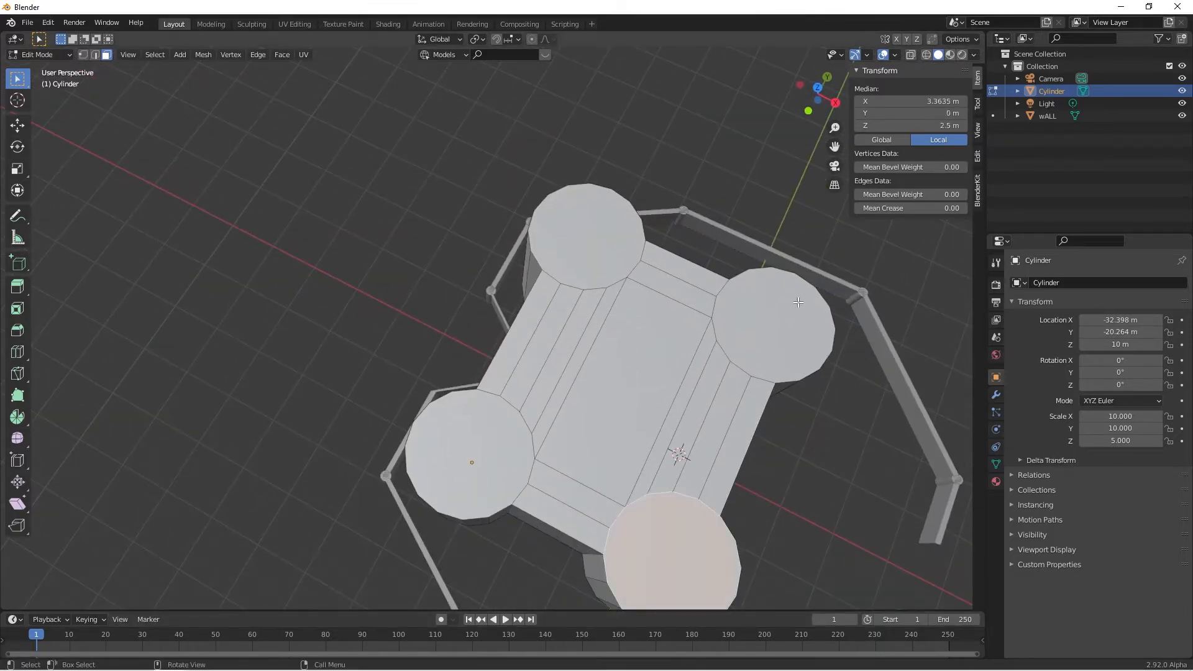
Inset the top face of each of the four towers by 0.25 m.
shift+click(791, 362)
middle_drag(789, 385, 670, 349)
scroll(653, 426, up, 3)
scroll(698, 375, up, 4)
scroll(670, 350, down, 3)
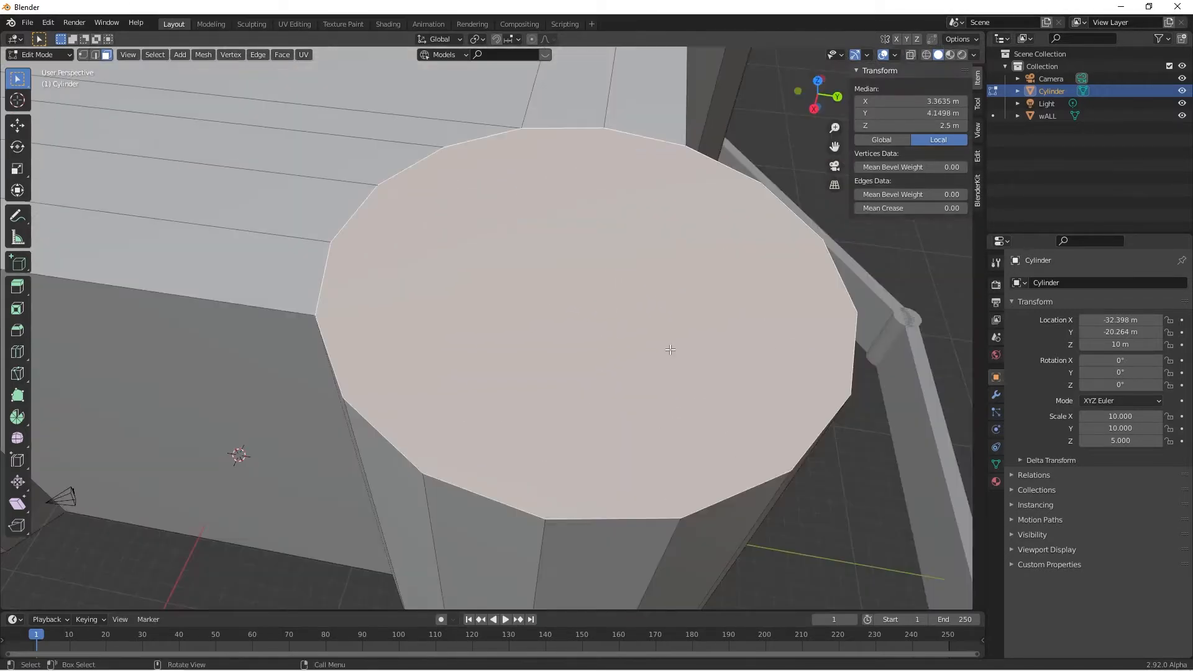
scroll(670, 350, down, 4)
text(i)
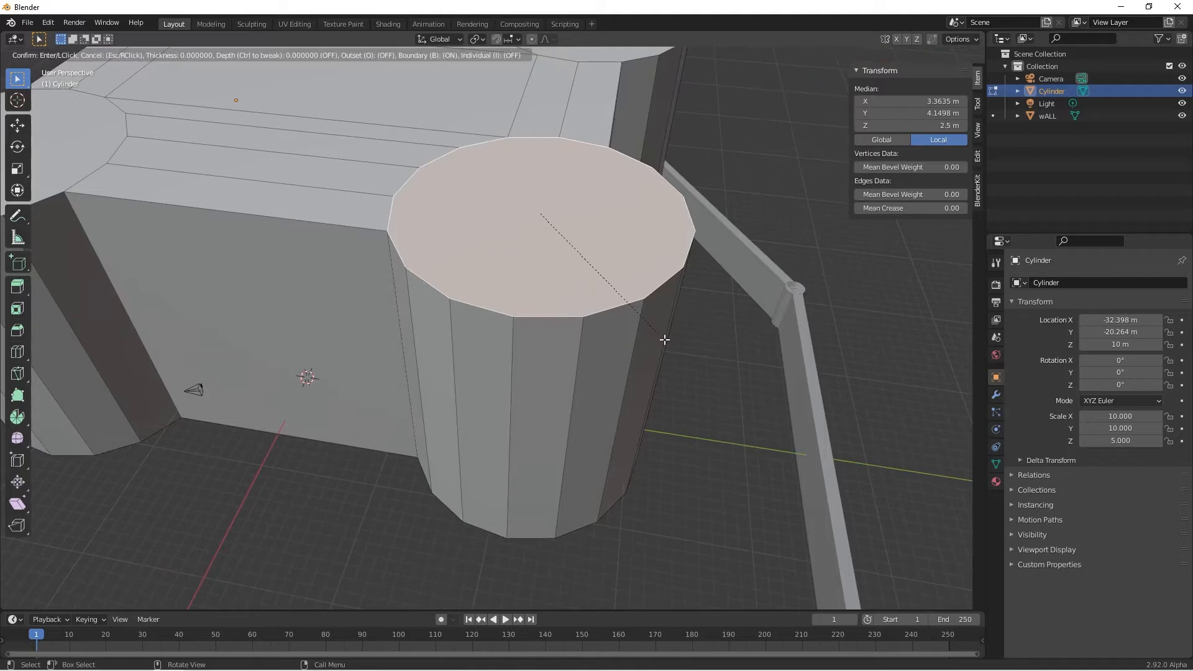
text(0.2)
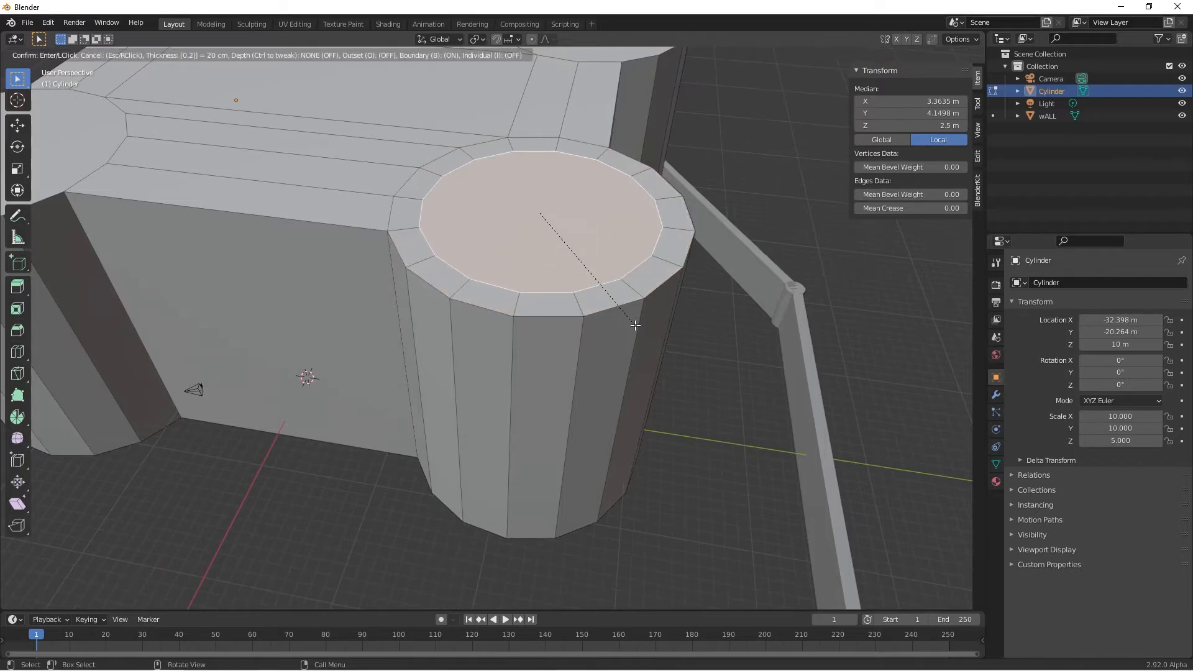
text(5)
key(Return)
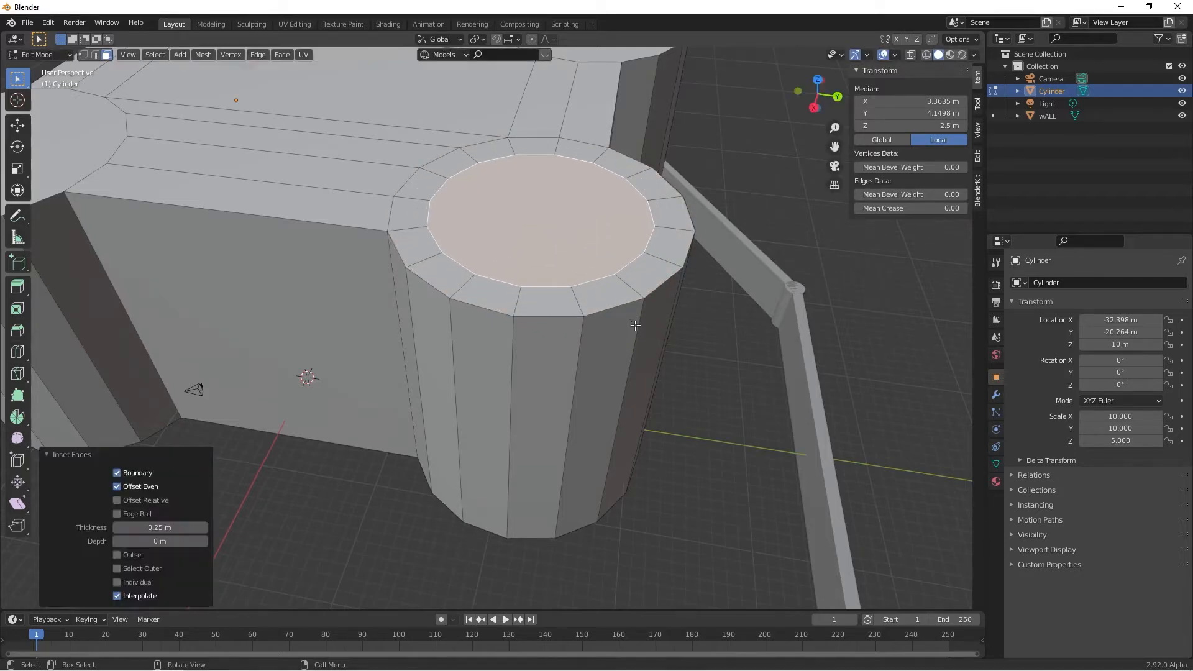
click(320, 217)
click(641, 129)
Select the inset top faces of all four towers together and extrude them upward by 5 m.
scroll(508, 364, down, 3)
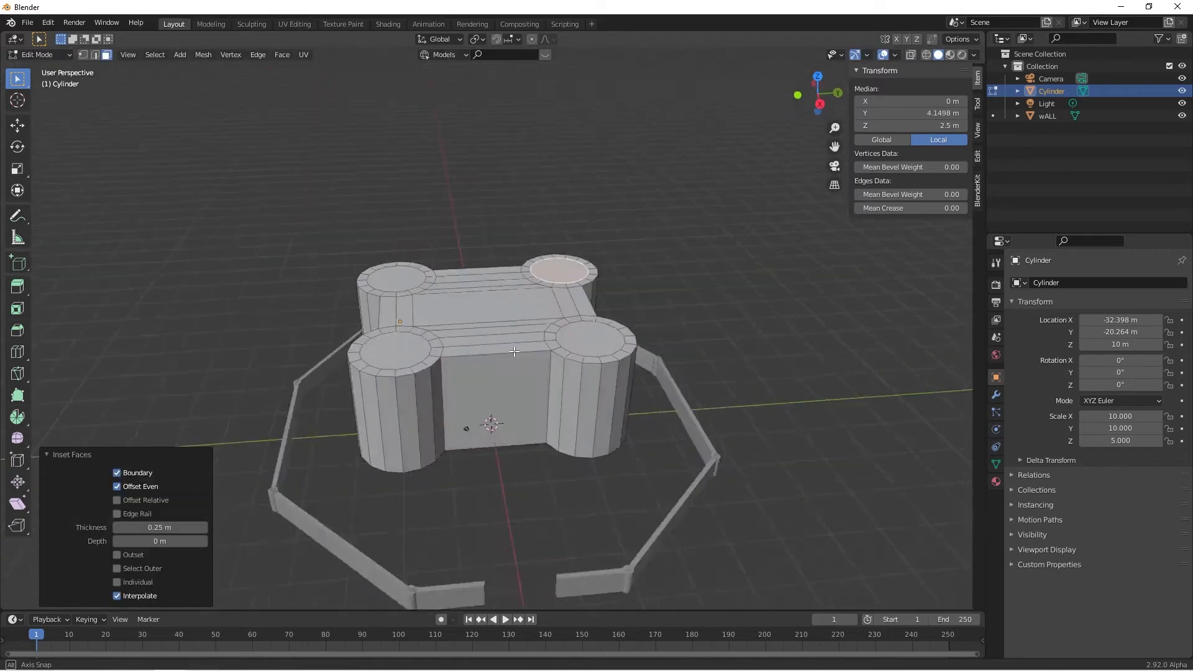
middle_drag(507, 364, 596, 394)
middle_drag(577, 335, 610, 287)
shift+click(615, 294)
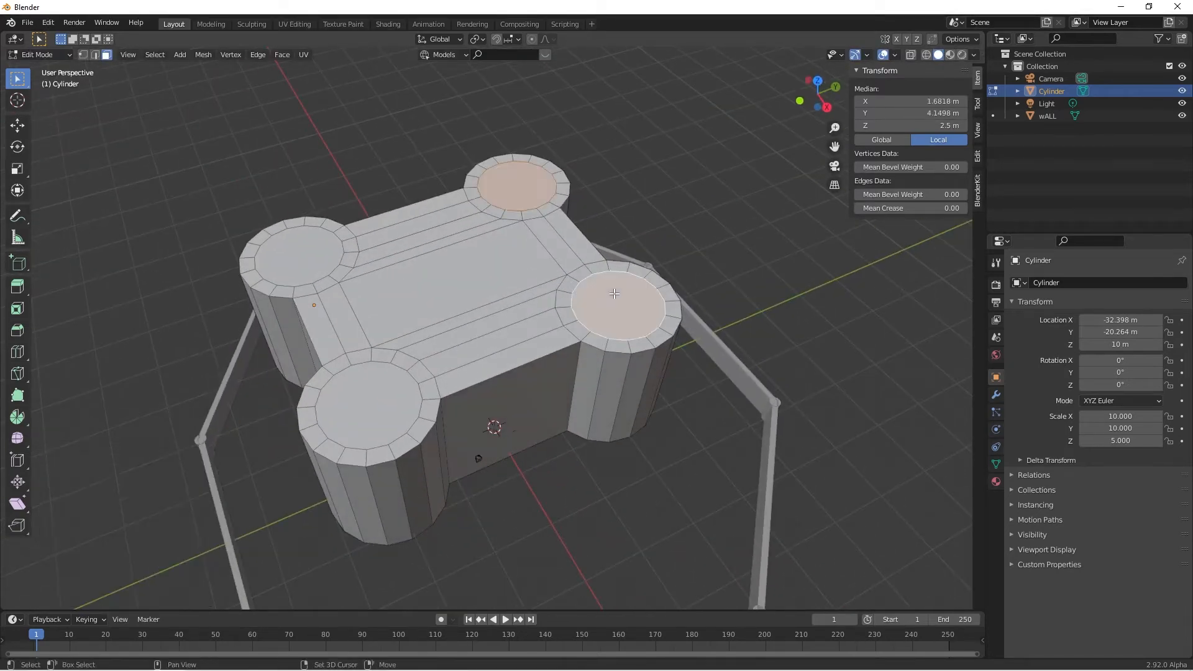
shift+click(385, 392)
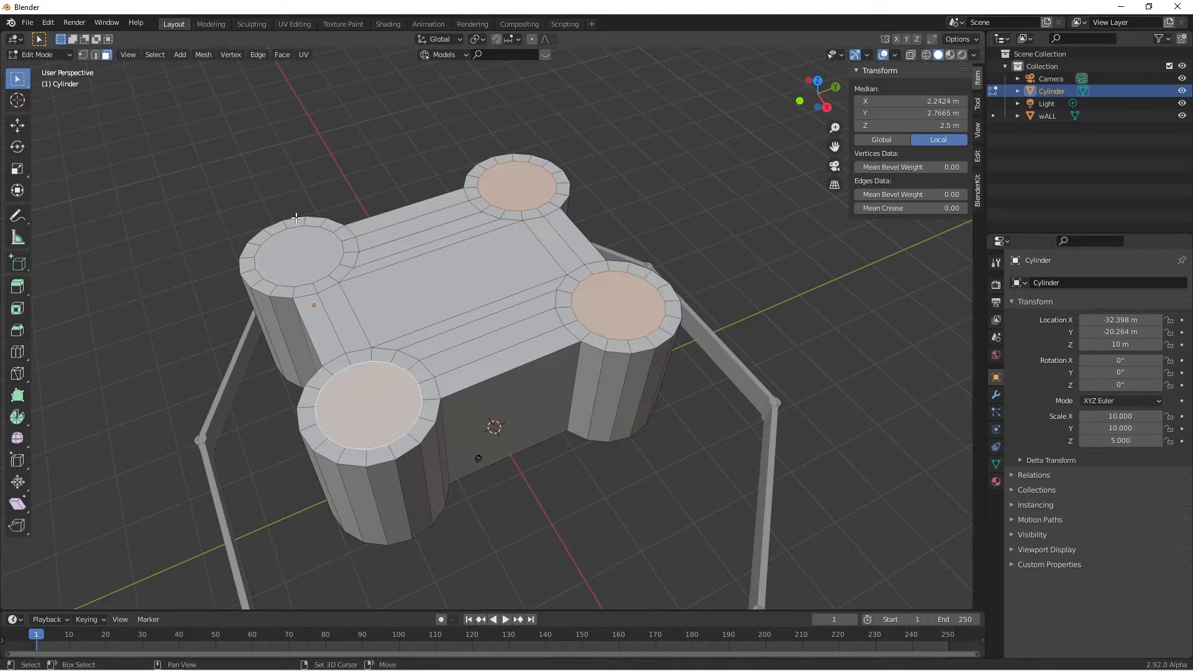
shift+click(305, 252)
key(e)
key(5)
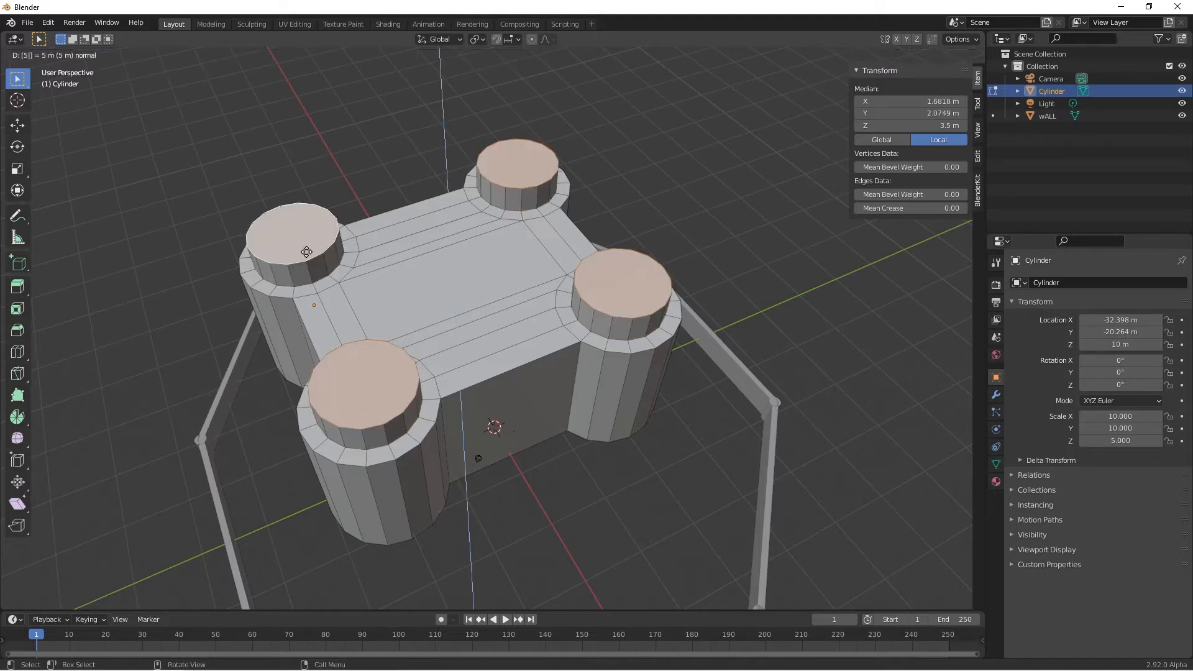
key(Return)
Activate the Bevel tool for the raised top faces of the four towers.
middle_drag(427, 300, 503, 257)
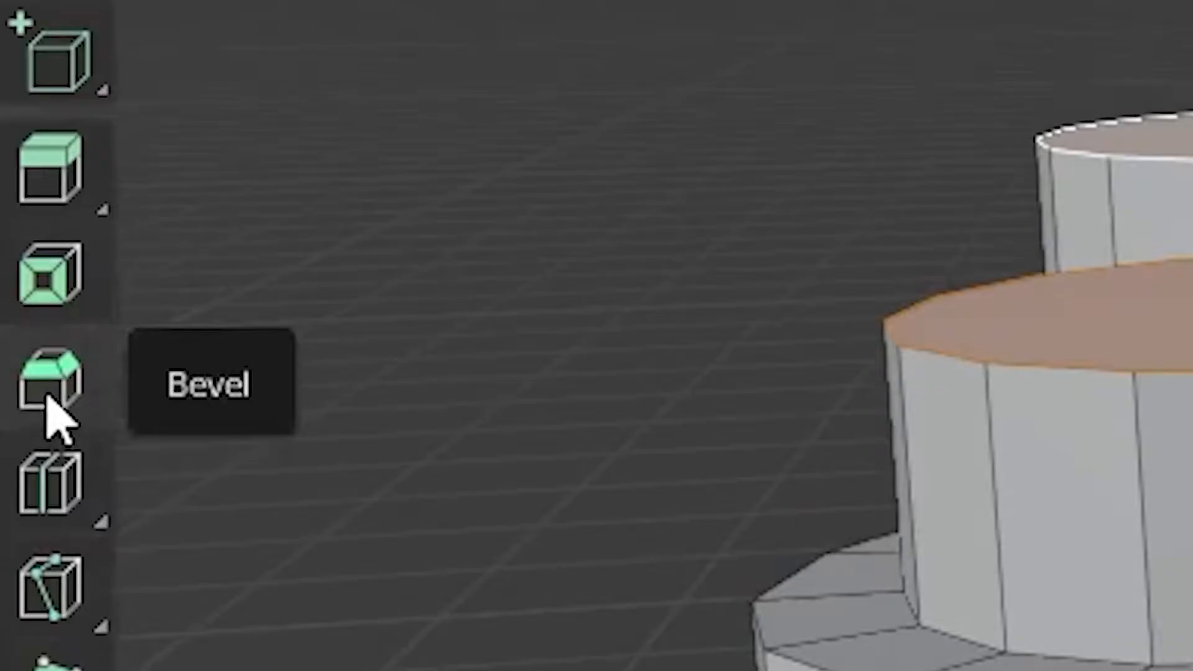
click(55, 410)
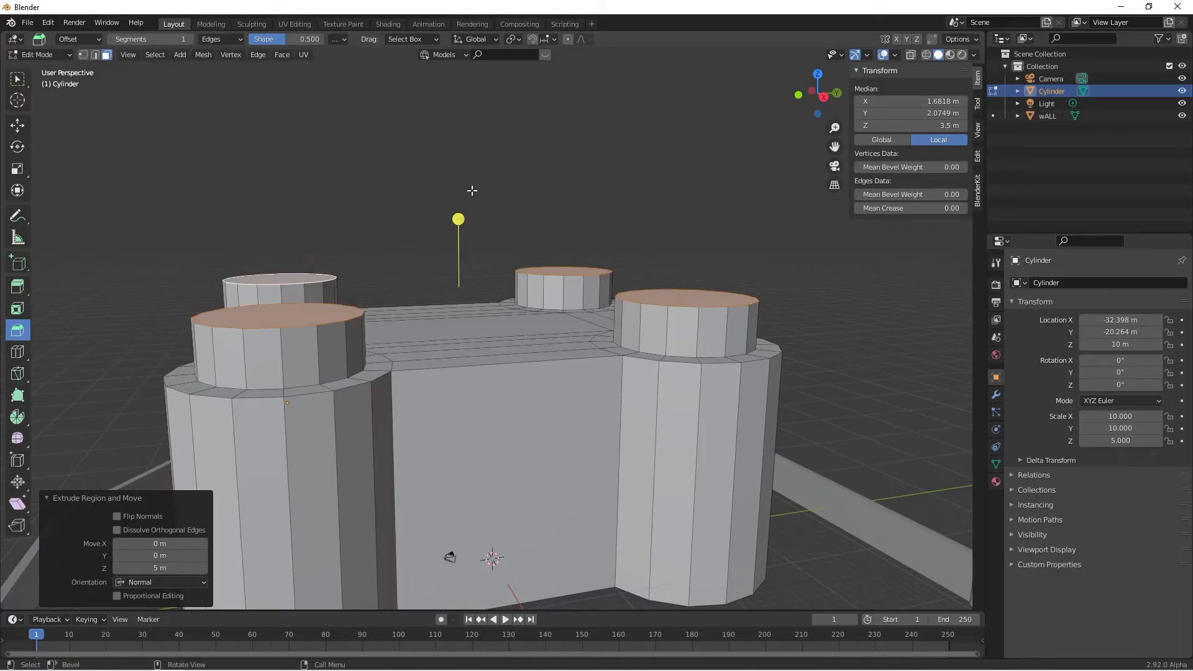
Bevel the edges of the four raised tower-top faces with a width of 0.625 m.
drag(459, 217, 501, 174)
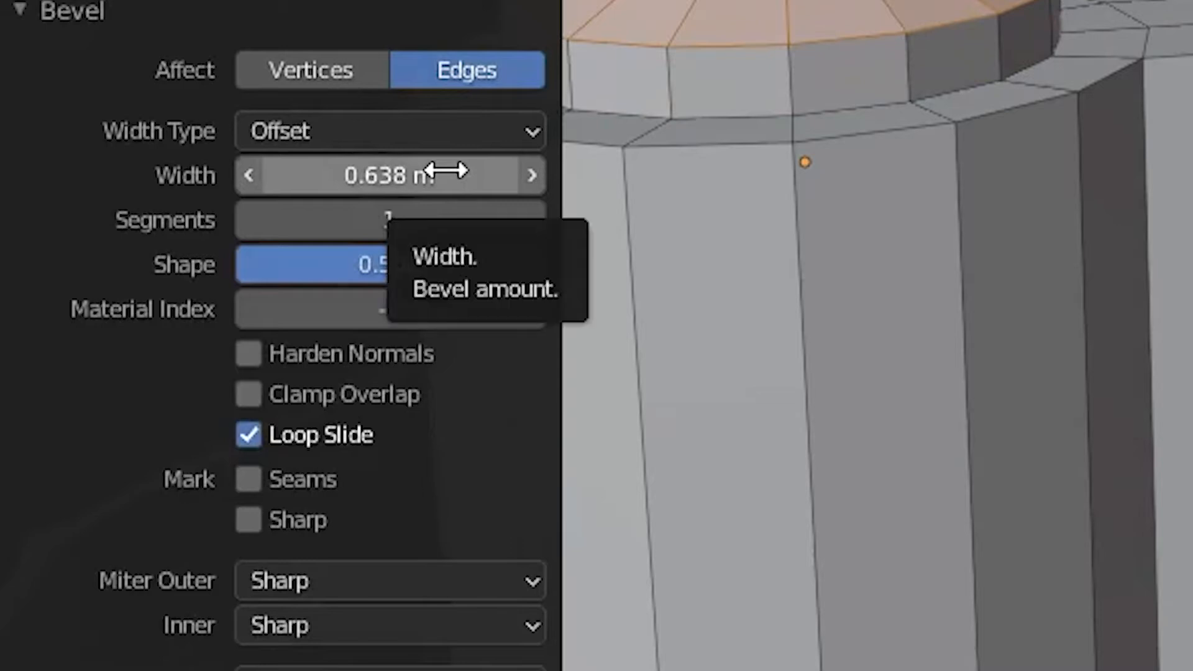
double_click(448, 171)
text(0.)
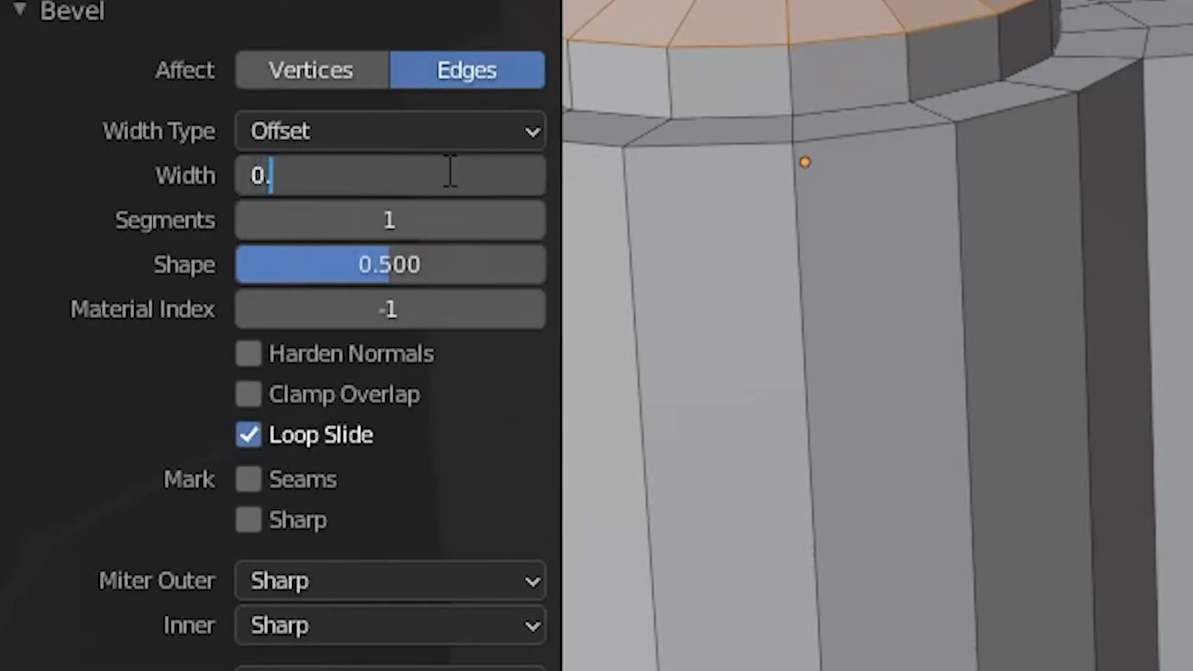
text(625)
key(Return)
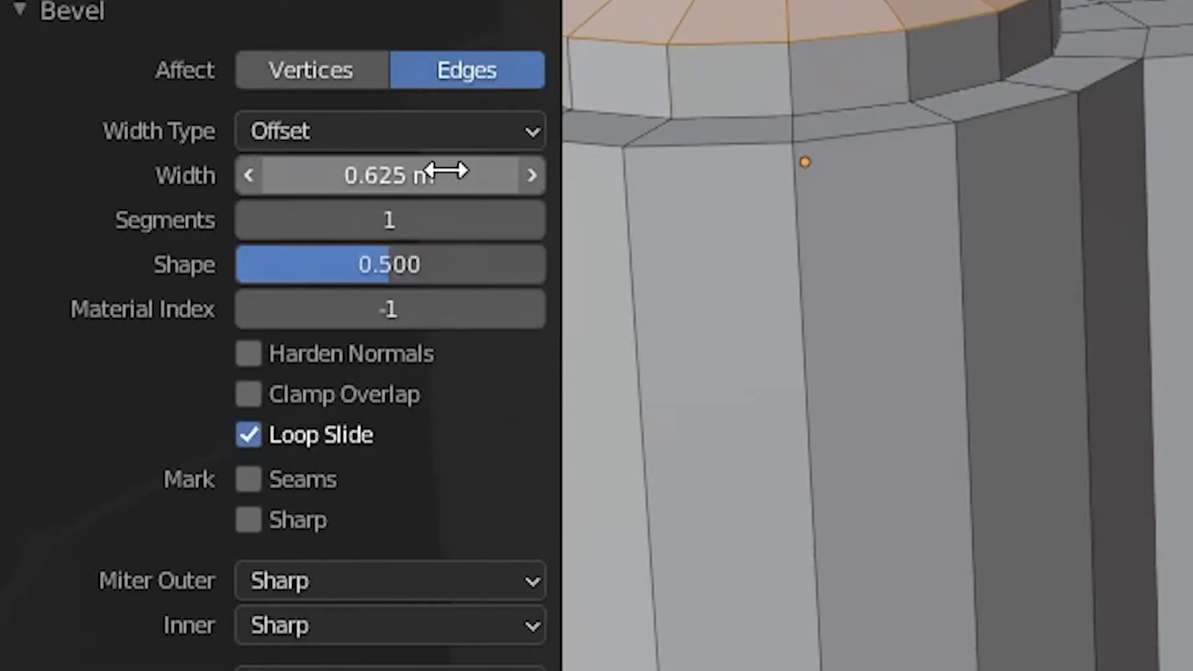
Set the tower-top bevel to 15 segments to round the caps into domes.
middle_drag(1140, 3, 884, 394)
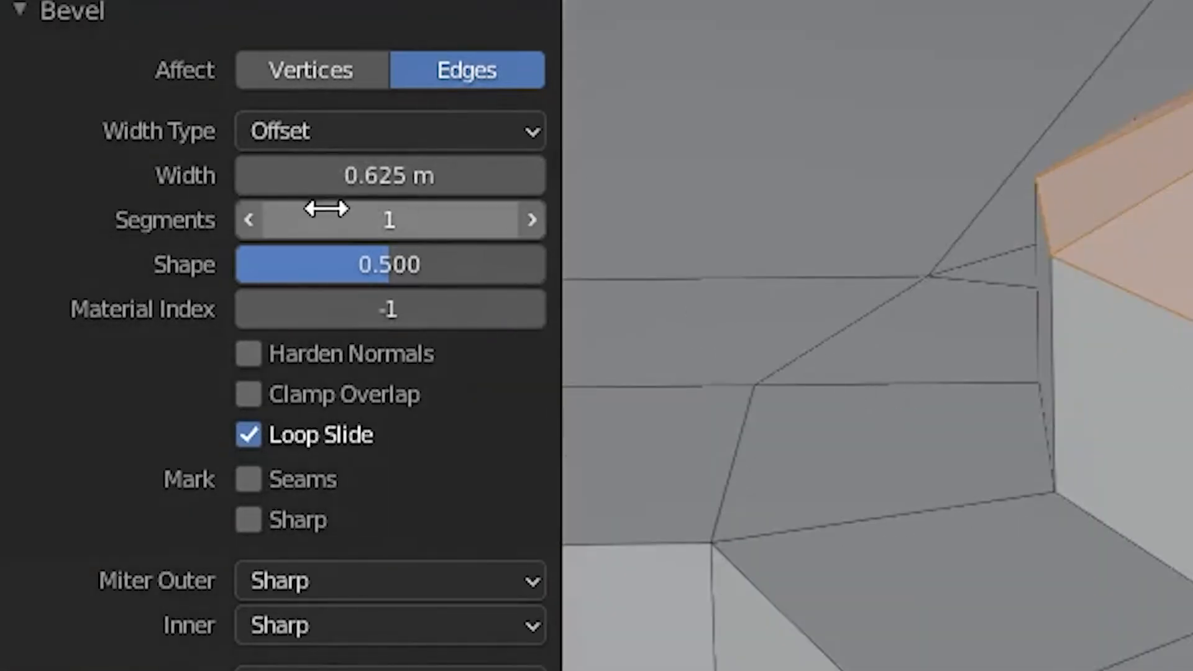
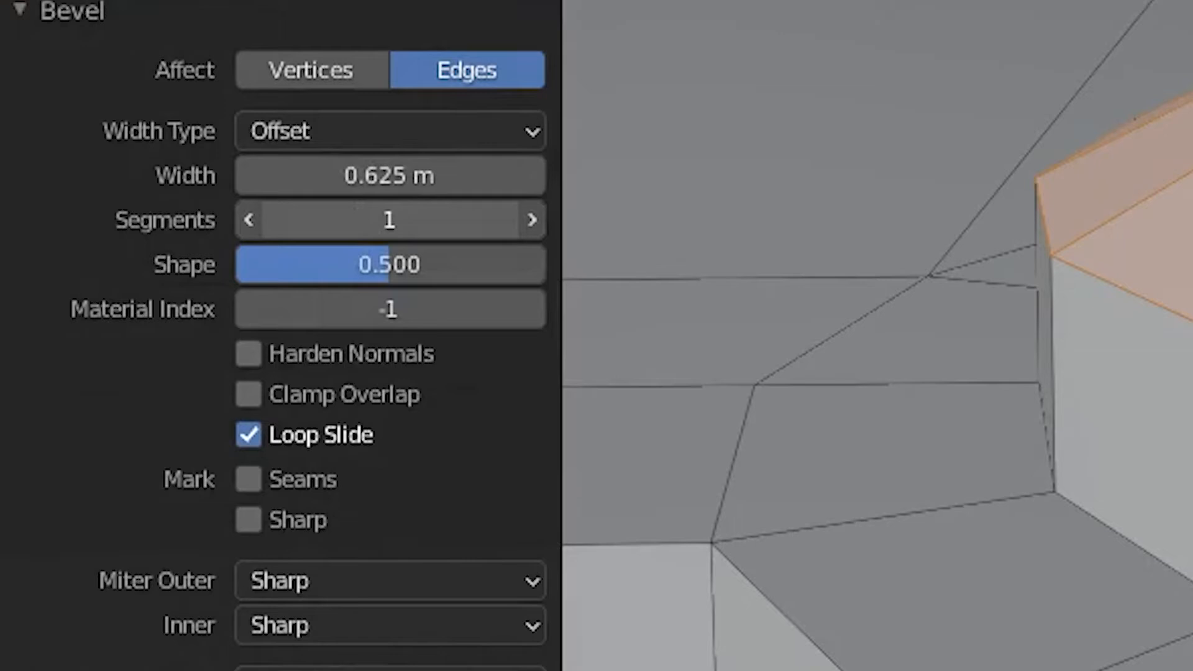
drag(397, 223, 460, 223)
middle_drag(712, 250, 681, 318)
drag(361, 221, 397, 205)
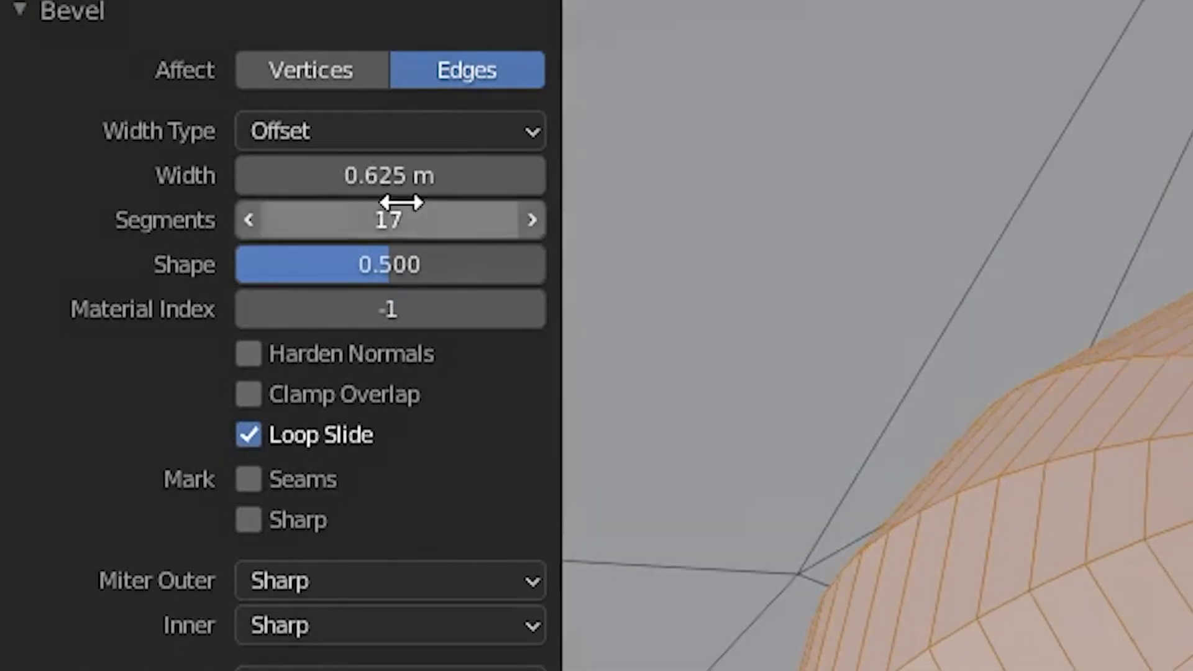
click(404, 208)
text(15)
key(Return)
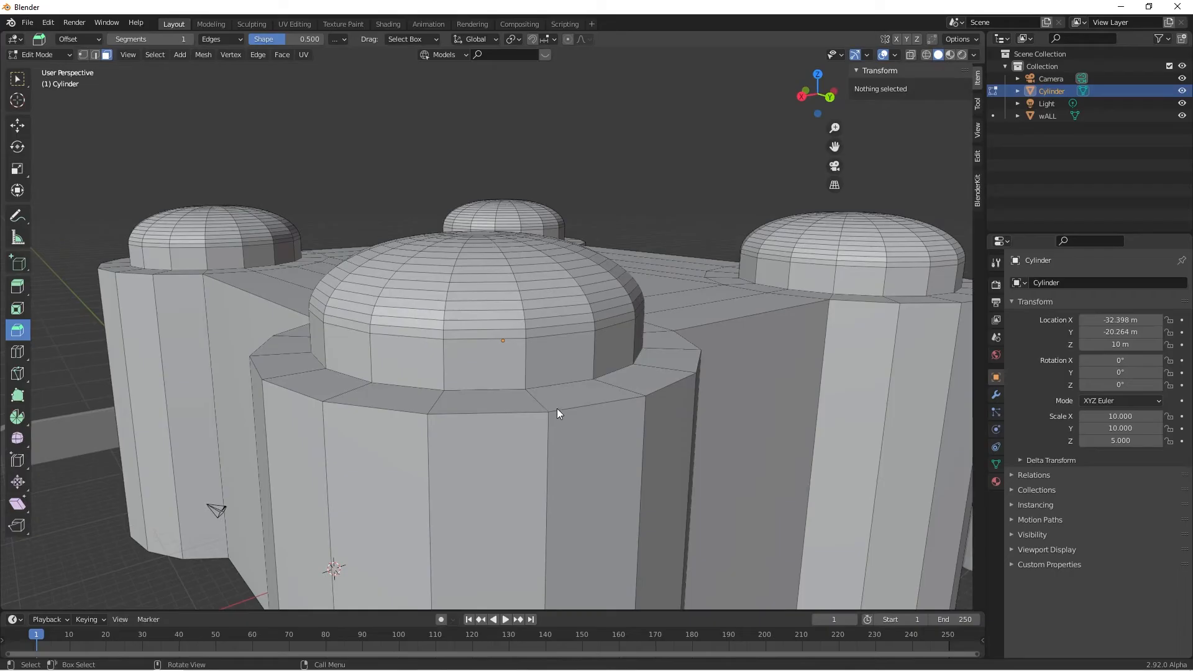
Bevel the outer rim edge loop around the front tower's top by about 0.19 m.
click(582, 409)
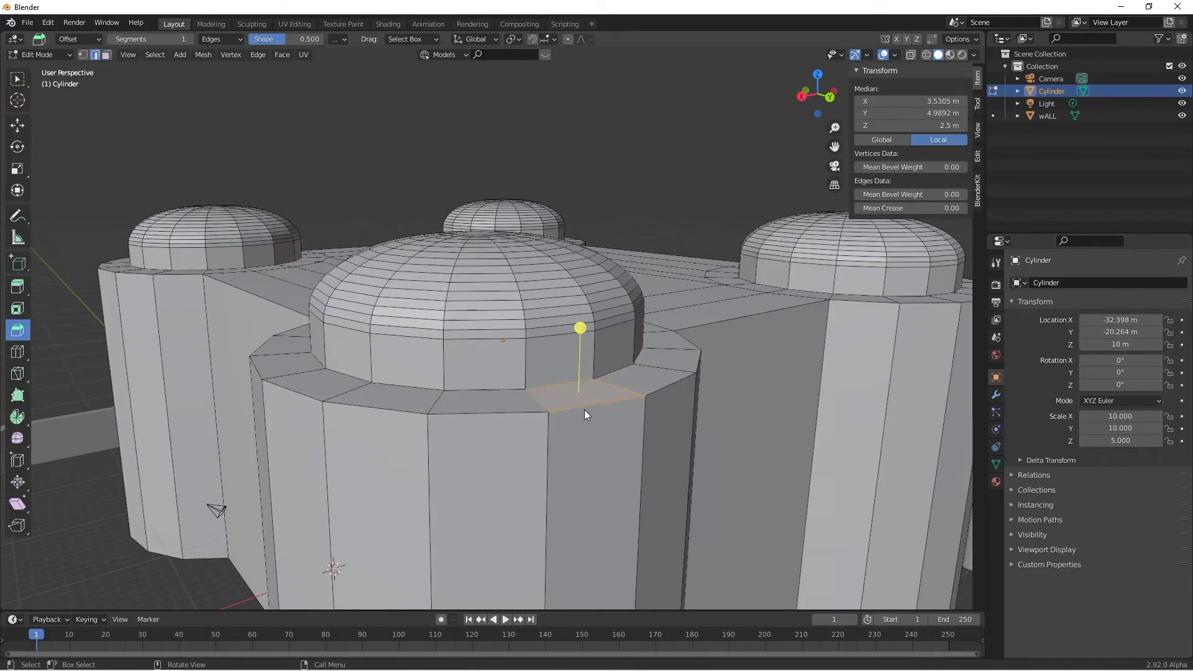
key(2)
click(584, 409)
alt+click(584, 409)
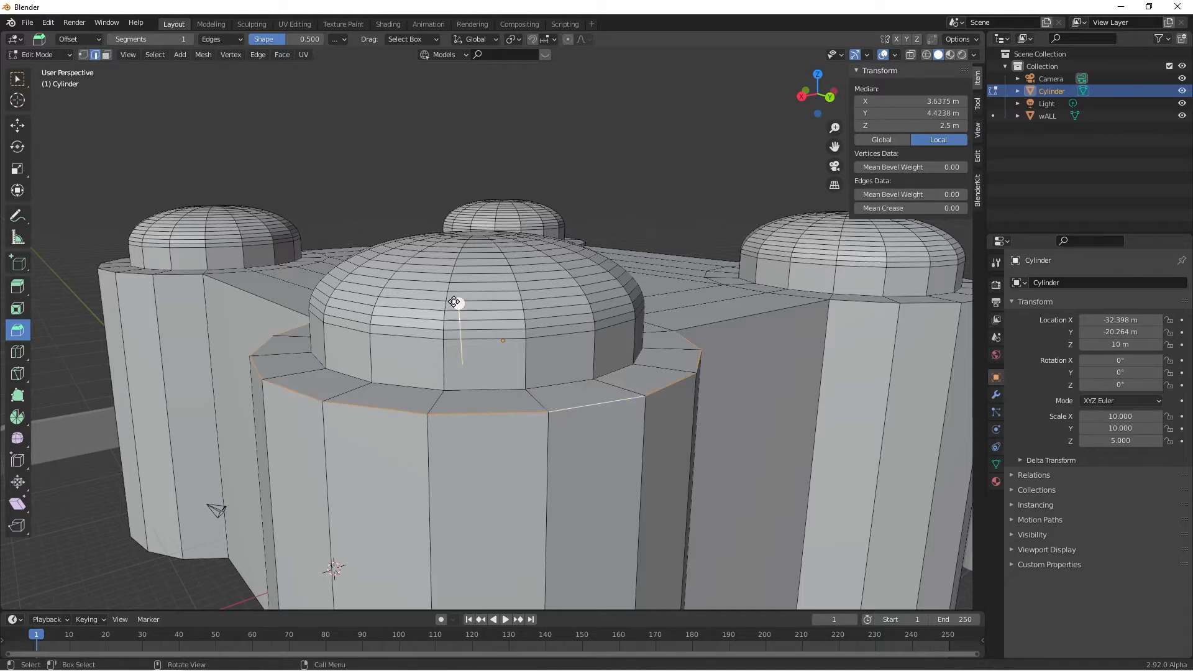
key(ctrl+b)
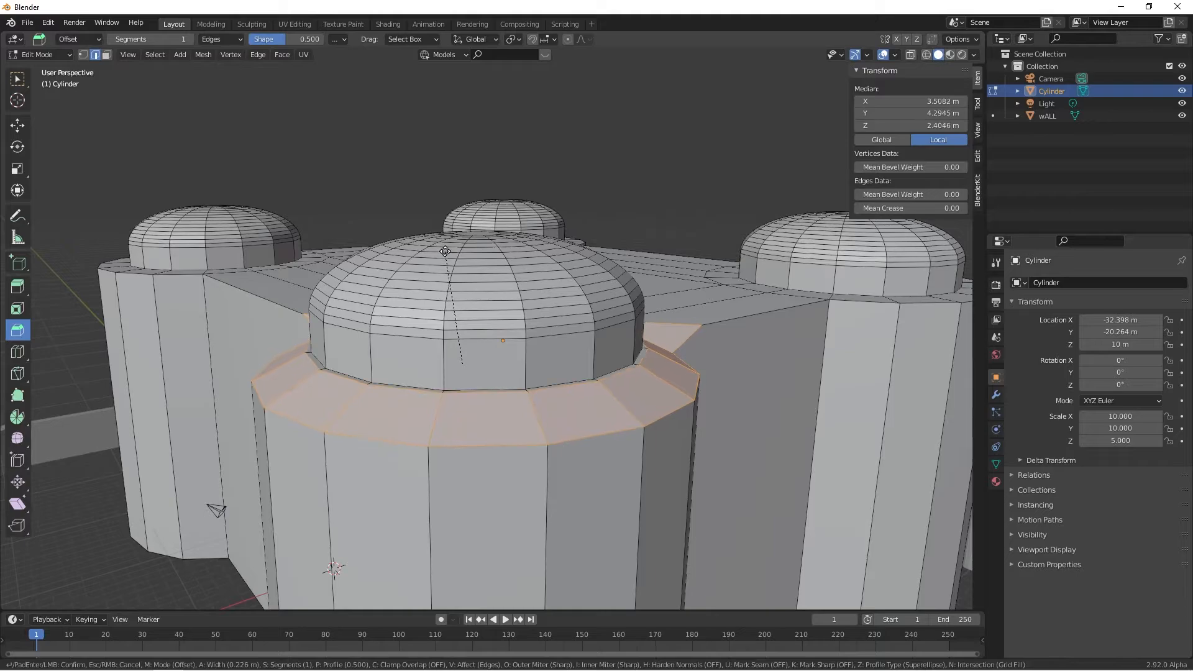
click(466, 301)
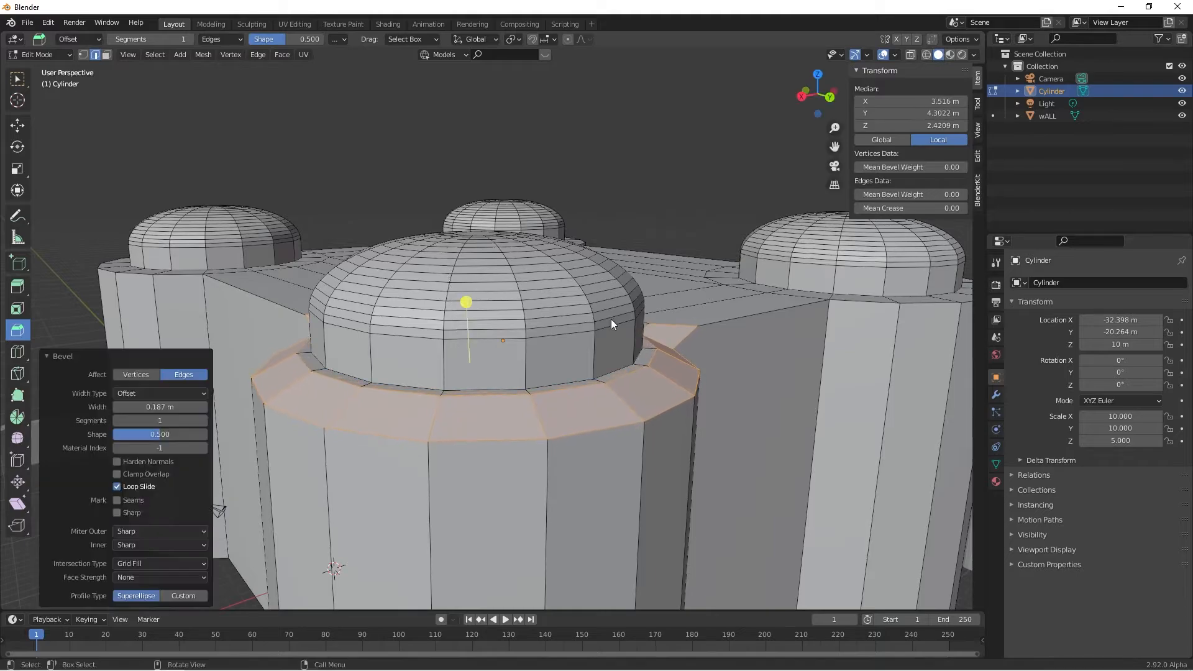
middle_drag(610, 318, 671, 345)
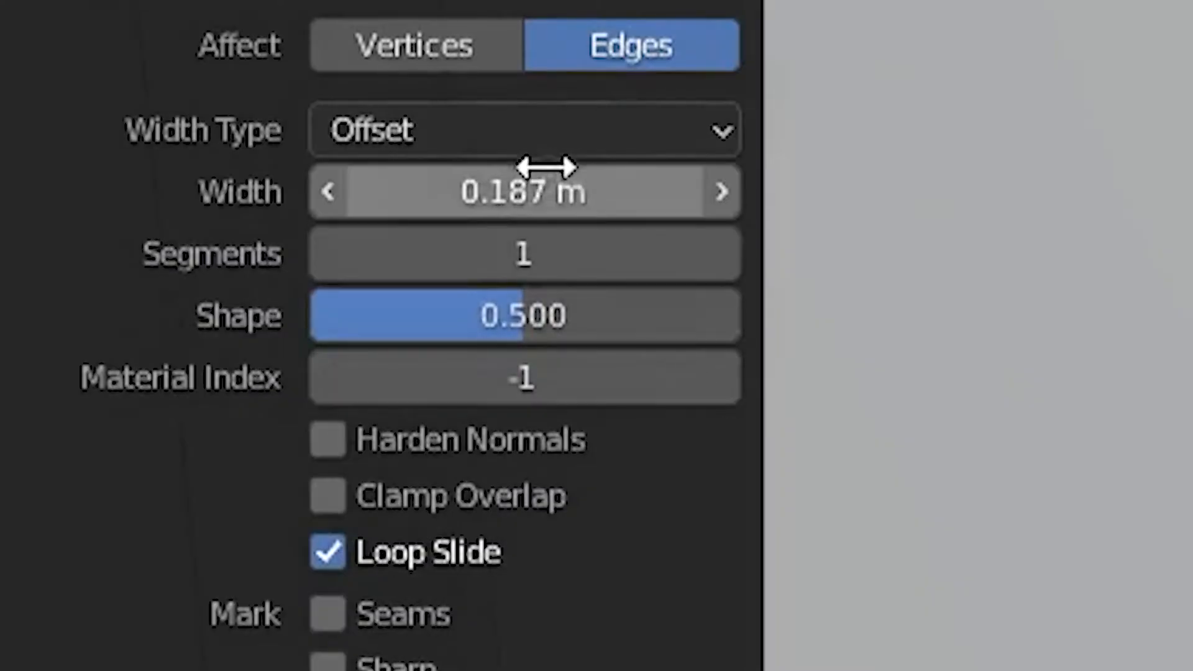
Set the front tower's rim bevel to a width of 0.175 m with 5 segments.
click(545, 167)
text(0.)
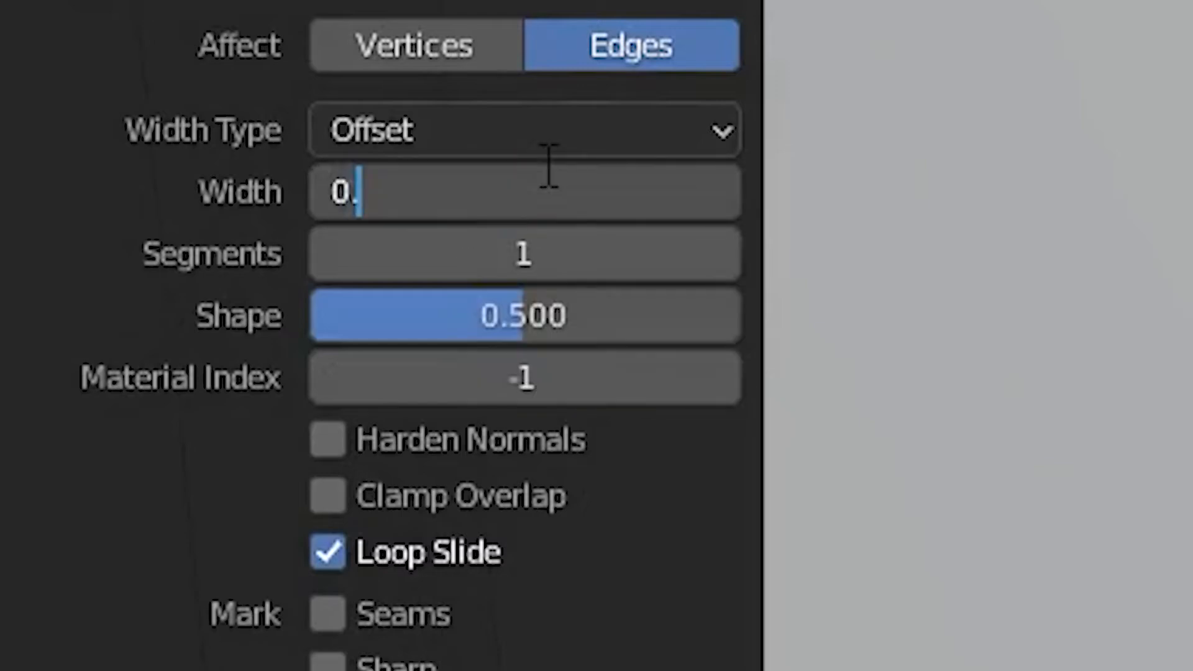
text(175)
key(Return)
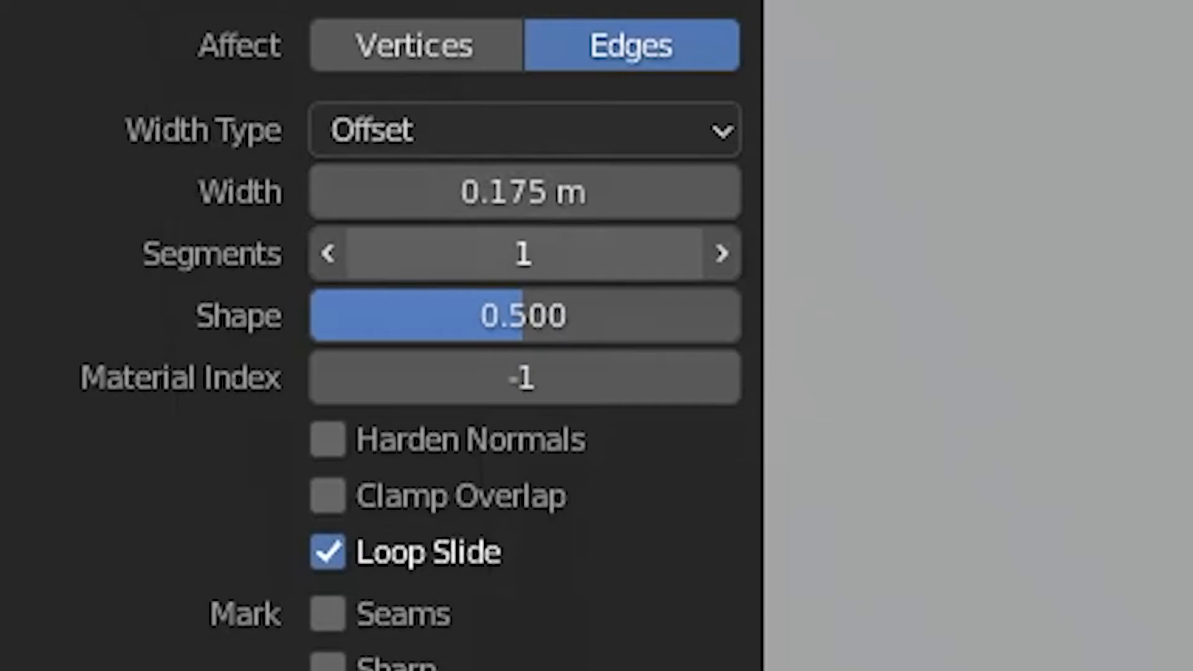
drag(523, 254, 597, 254)
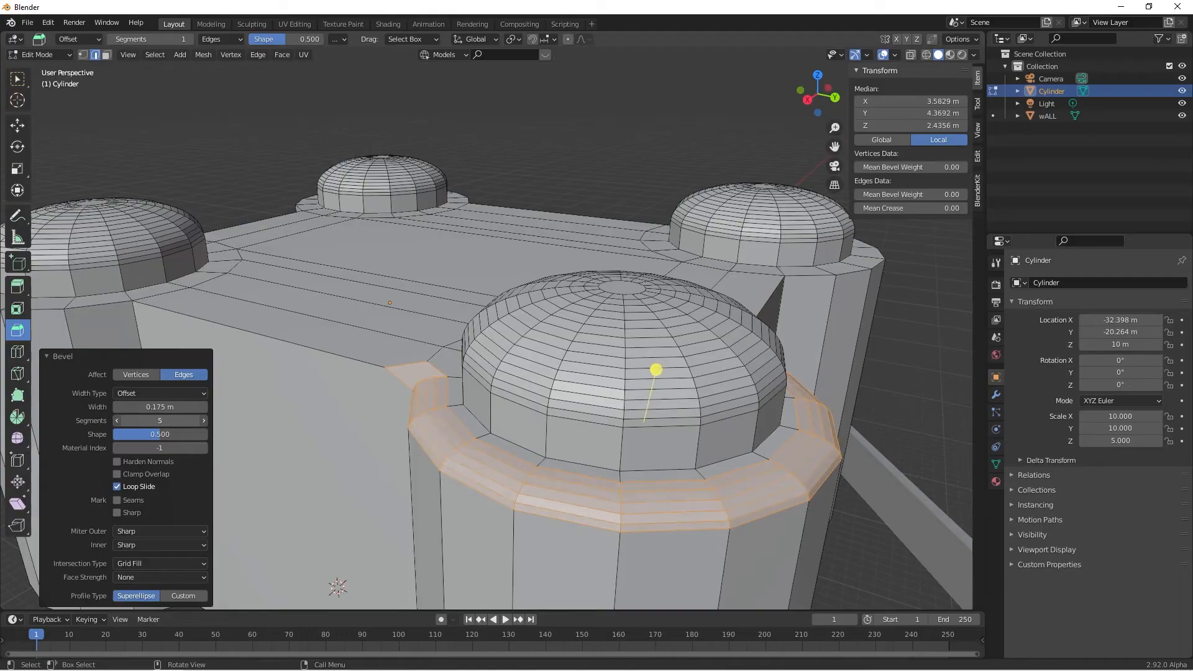
click(588, 251)
text(5)
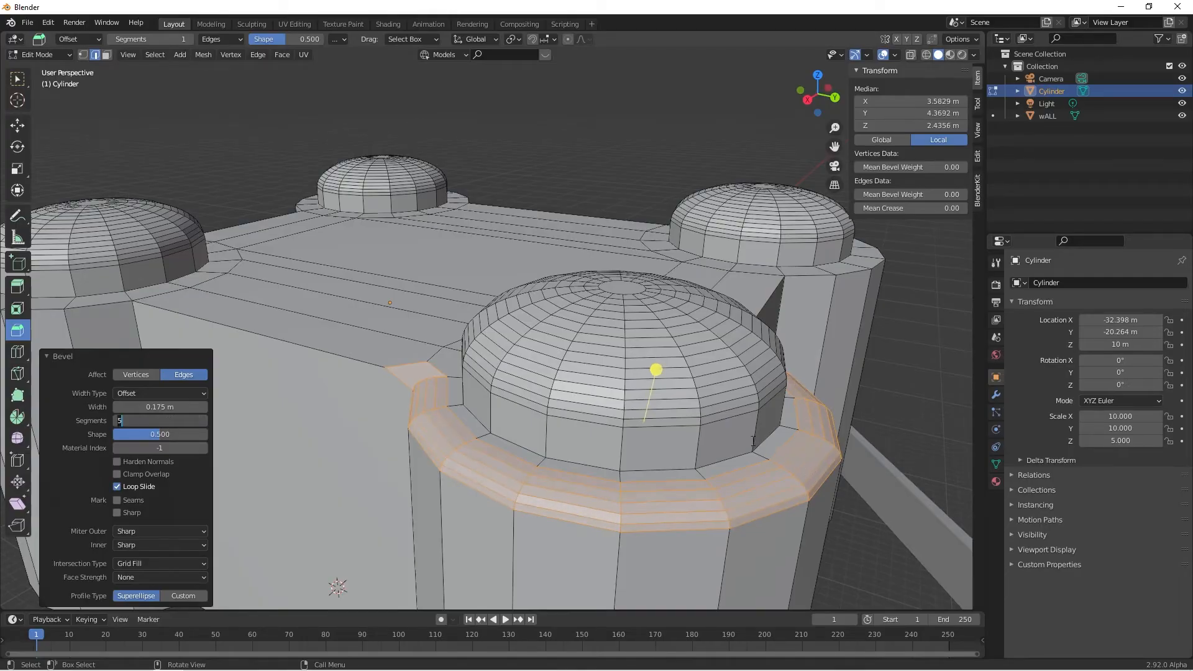
key(Return)
Bevel the outer rim edge loops of the remaining towers to match the first tower's rounded rim.
middle_drag(852, 440, 954, 435)
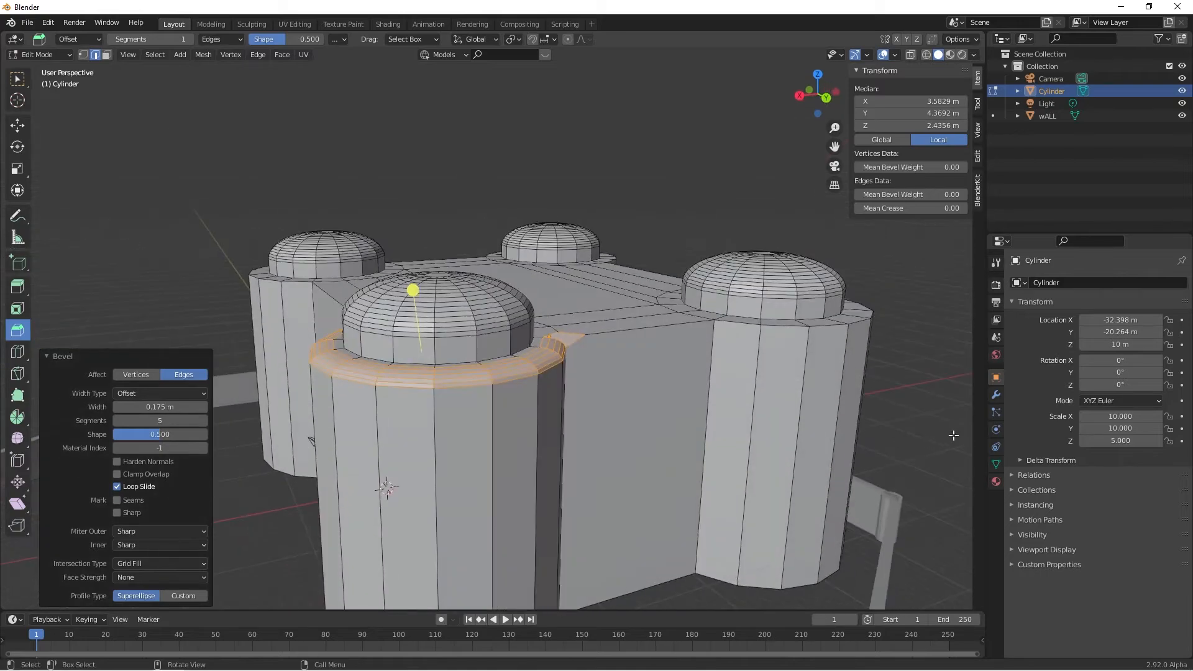
click(877, 364)
middle_drag(877, 364, 785, 422)
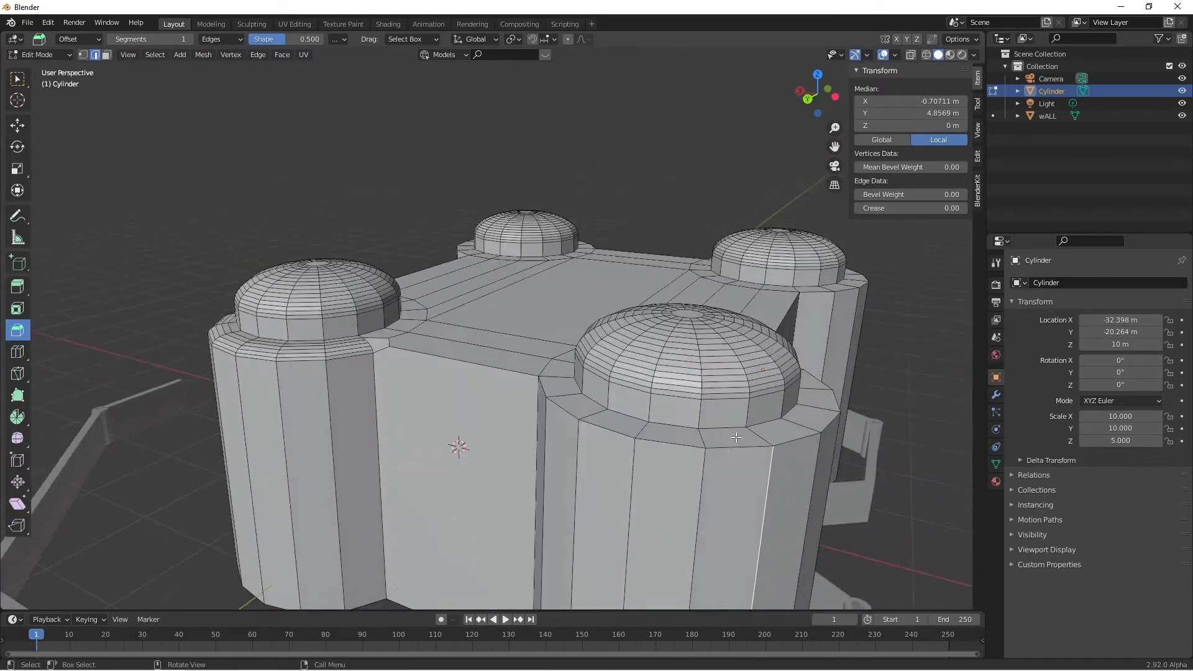
alt+click(735, 447)
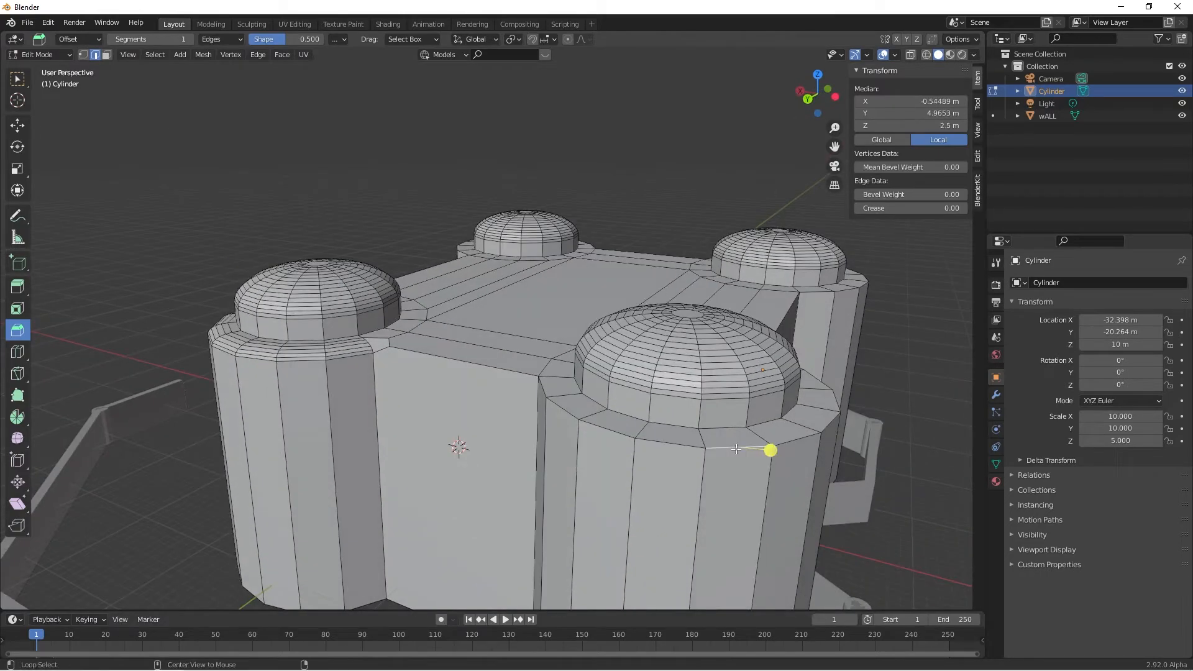
middle_drag(727, 346, 378, 301)
alt+shift+click(335, 381)
key(ctrl+b)
click(378, 301)
click(776, 349)
middle_drag(777, 349, 962, 350)
middle_drag(575, 399, 768, 416)
scroll(768, 416, up, 3)
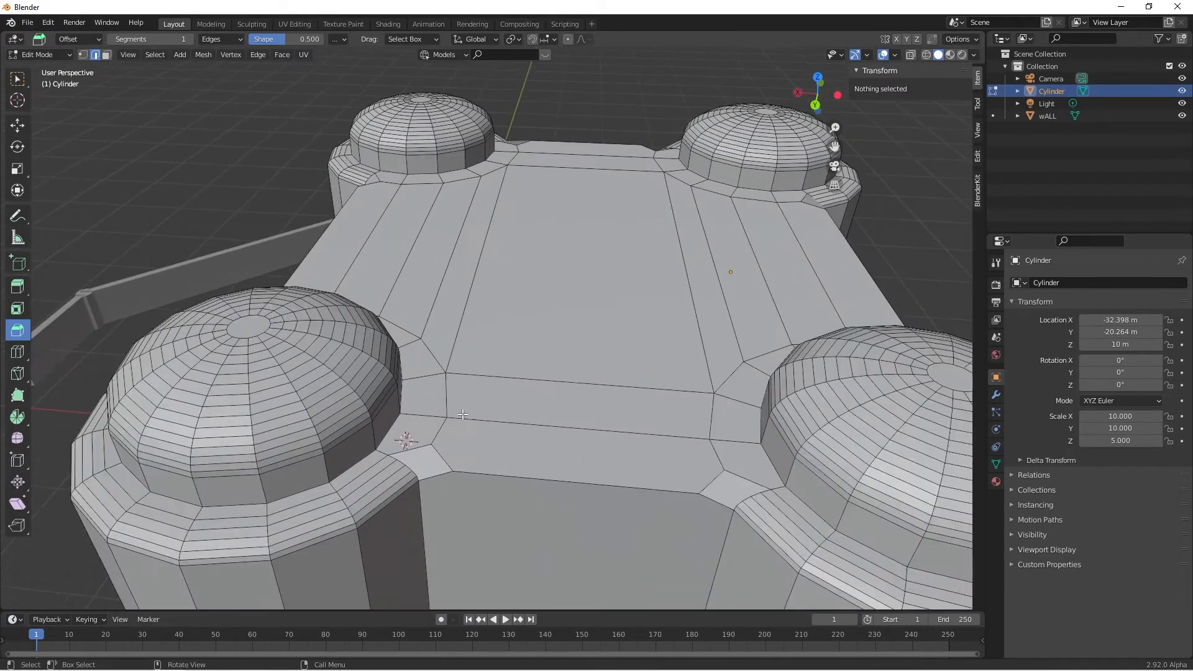
Extrude the small top faces of all four domes by 1 m.
click(248, 330)
key(3)
click(249, 328)
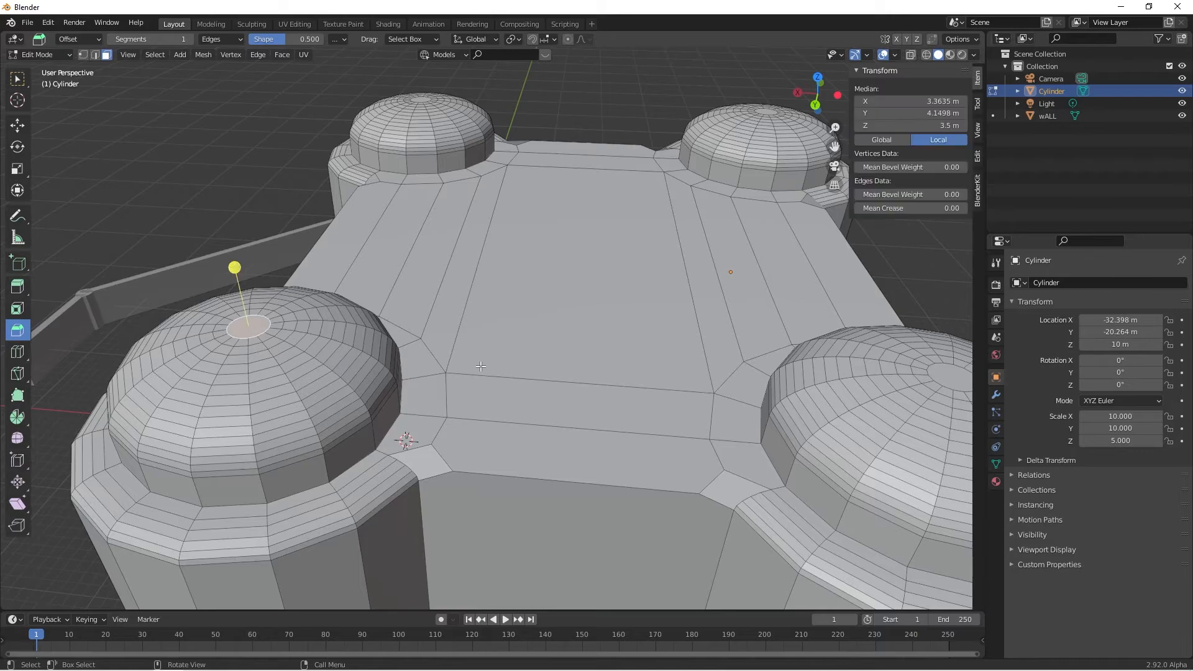
middle_drag(248, 328, 368, 334)
middle_drag(579, 334, 475, 337)
shift+click(567, 337)
middle_drag(761, 312, 472, 343)
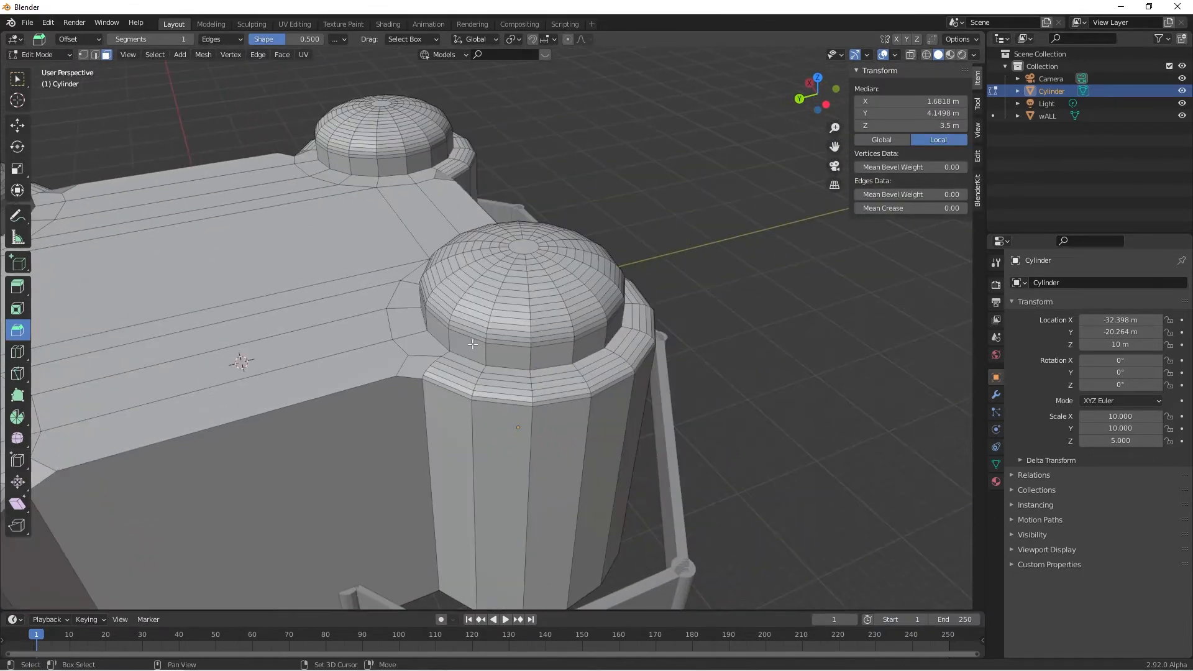
shift+click(542, 241)
middle_drag(542, 241, 603, 324)
shift+click(613, 358)
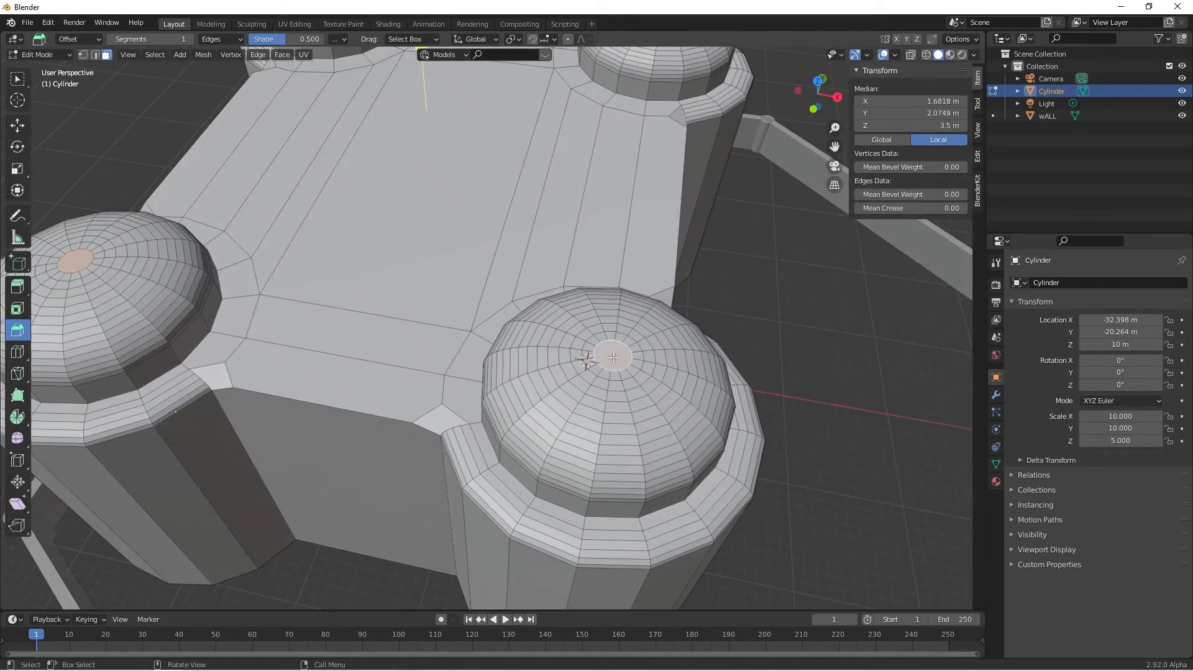
key(2)
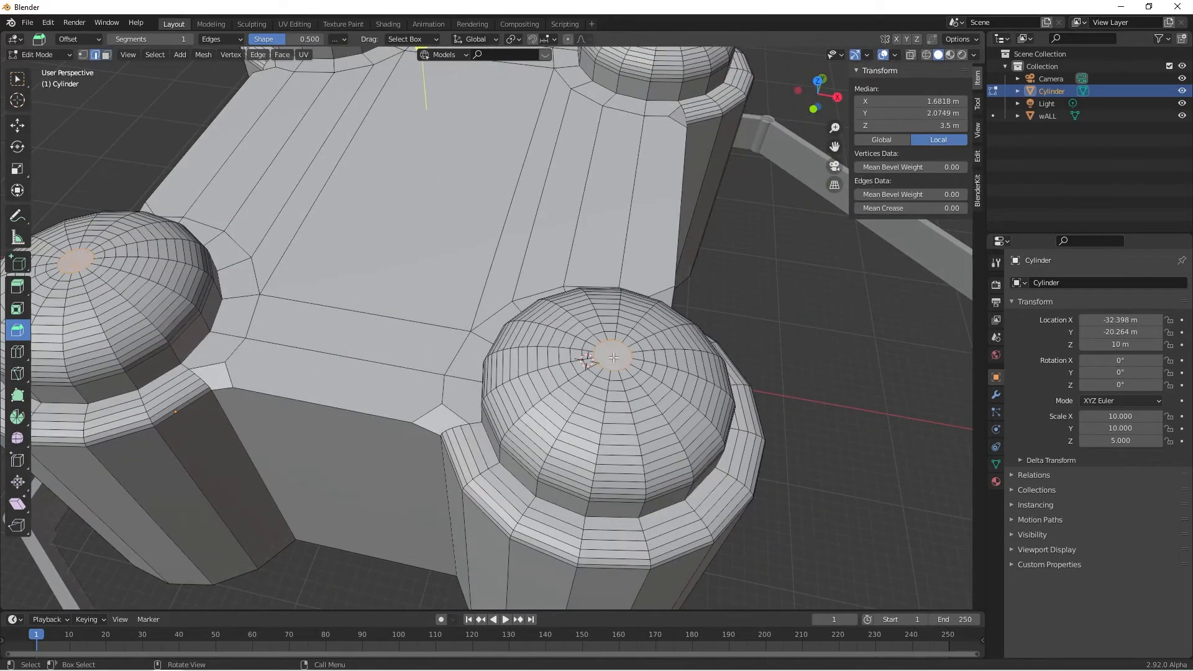
key(3)
key(e)
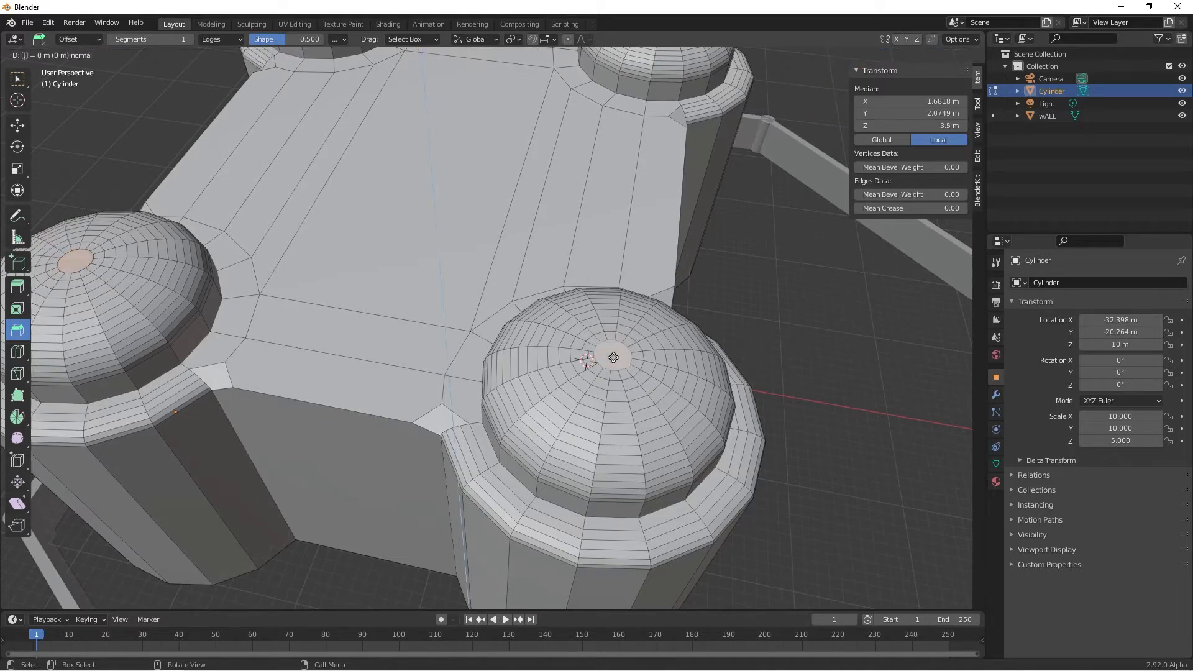
key(1)
key(Return)
middle_drag(689, 288, 709, 256)
scroll(755, 319, up, 3)
text(s)
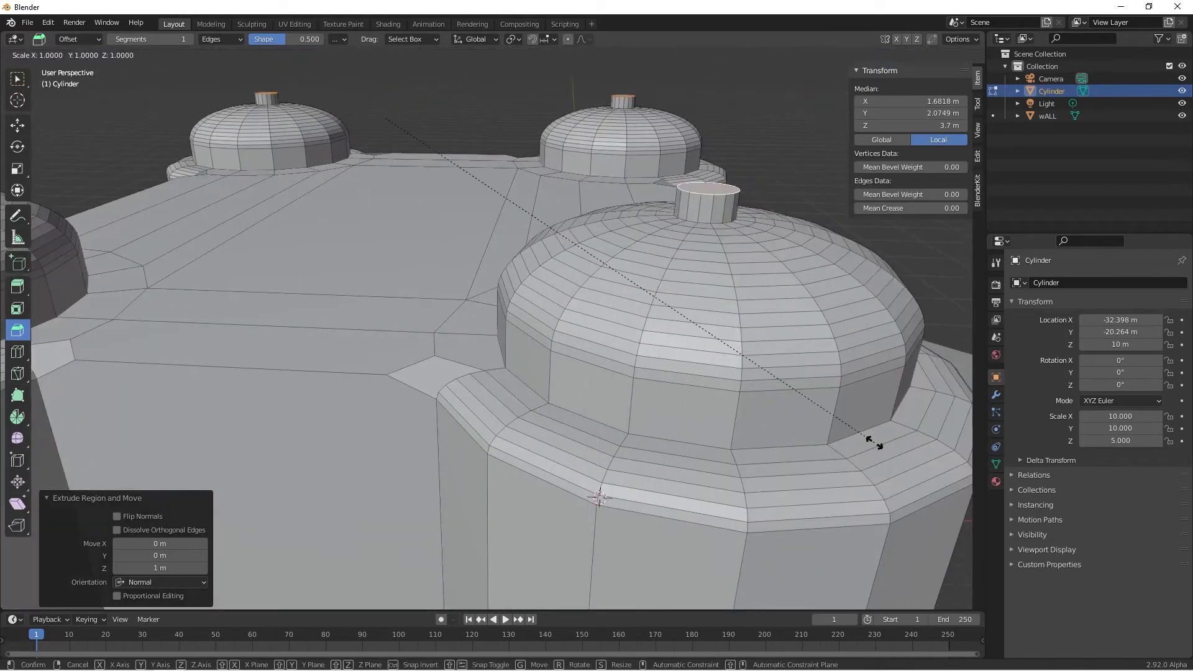
text(0.)
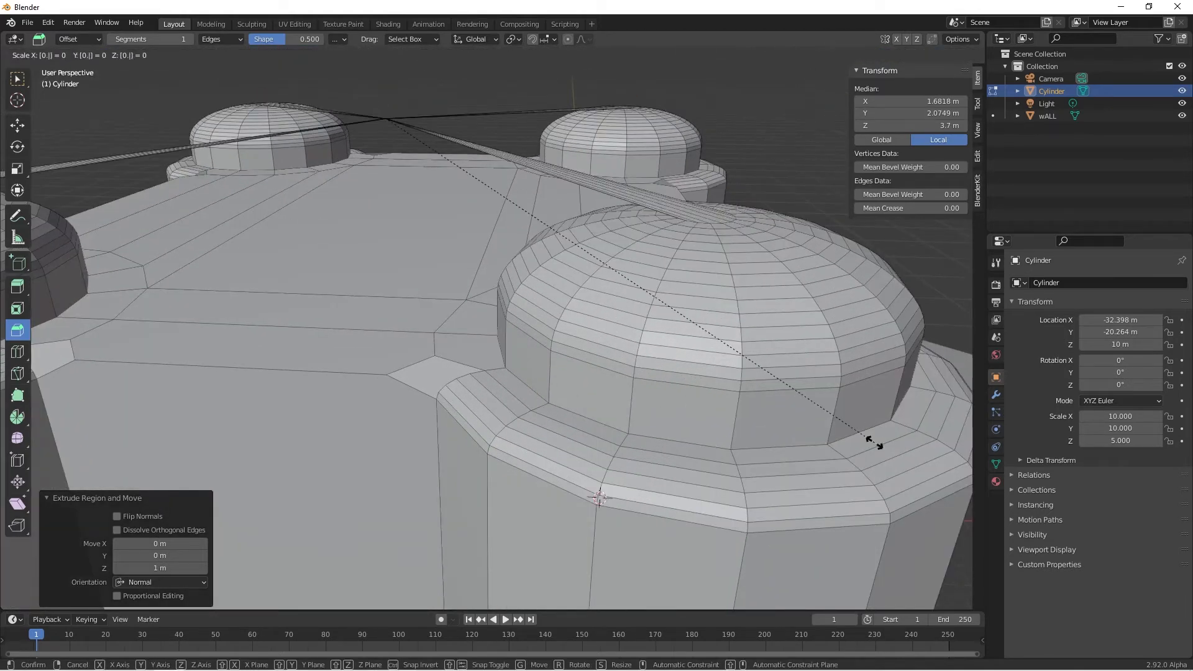
text(25)
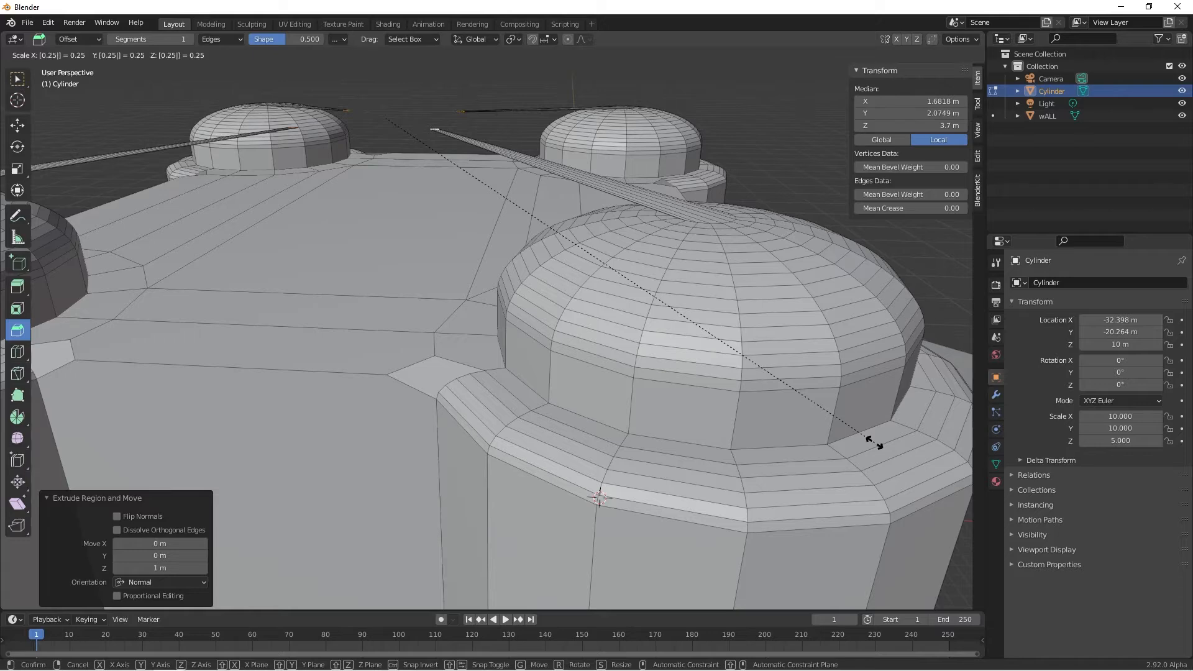
key(Return)
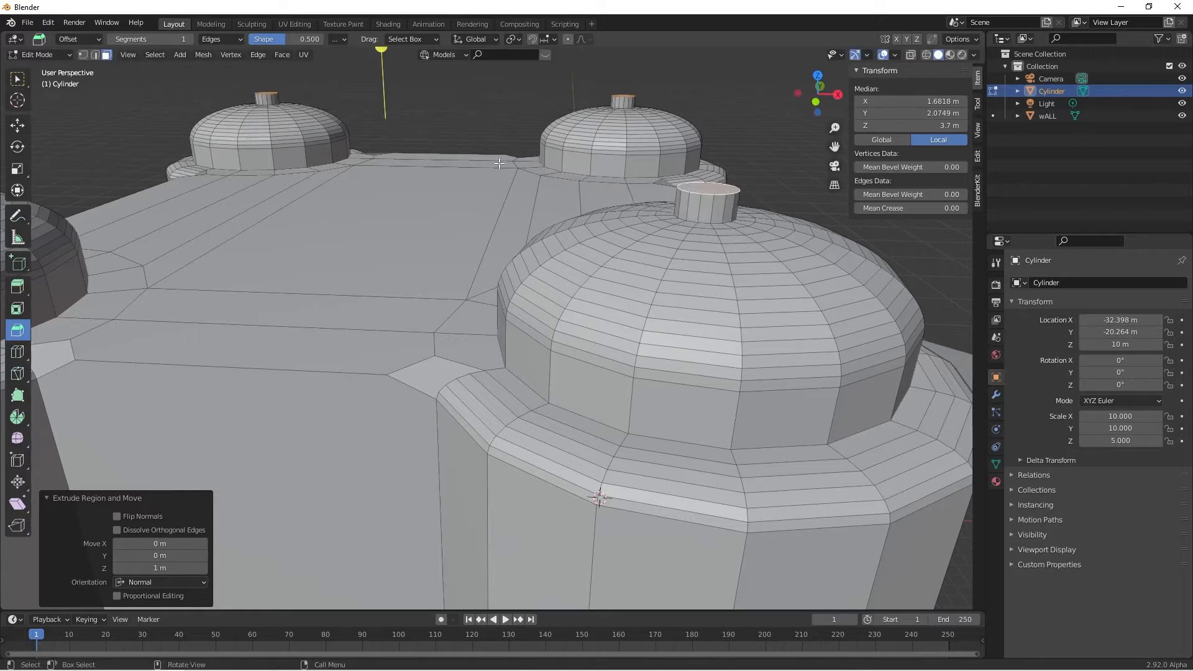
Scale the four extruded dome-top faces to 0.1 about their individual origins to form pointed tips, and deselect them.
click(23, 84)
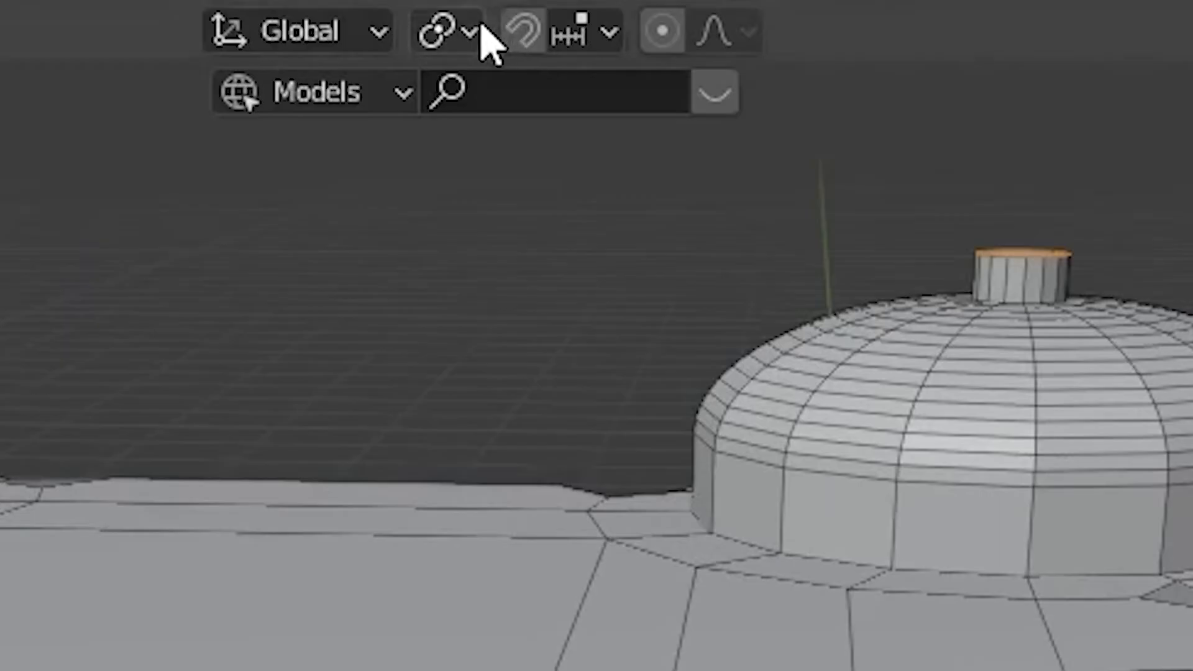
click(478, 30)
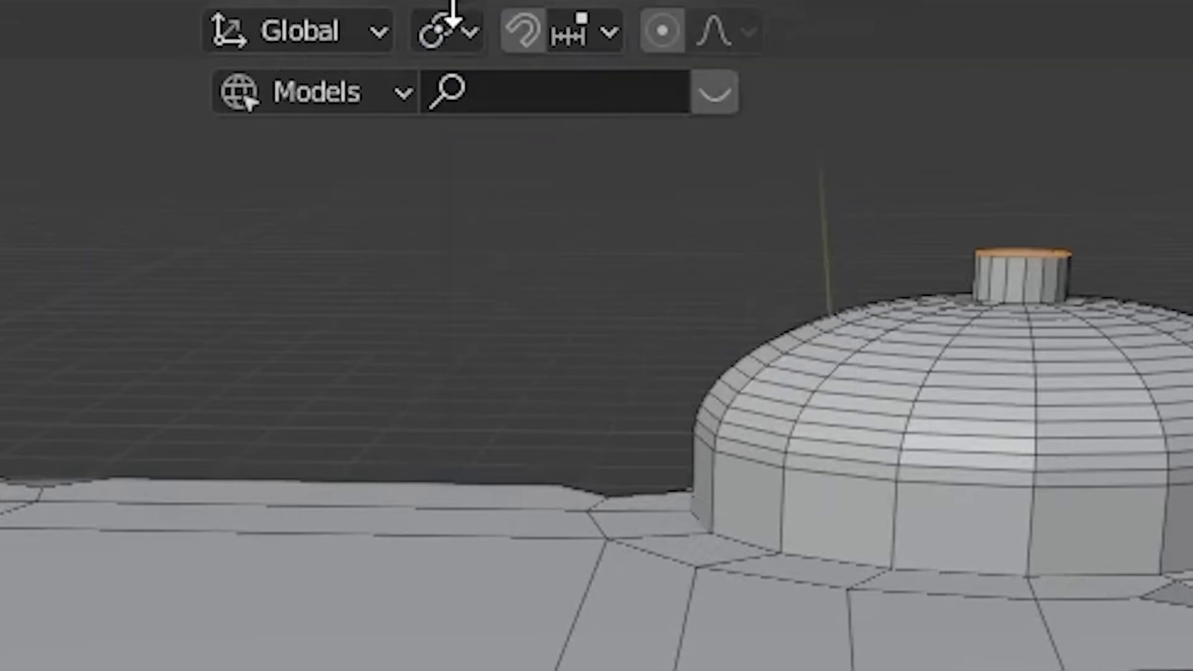
click(470, 38)
click(495, 199)
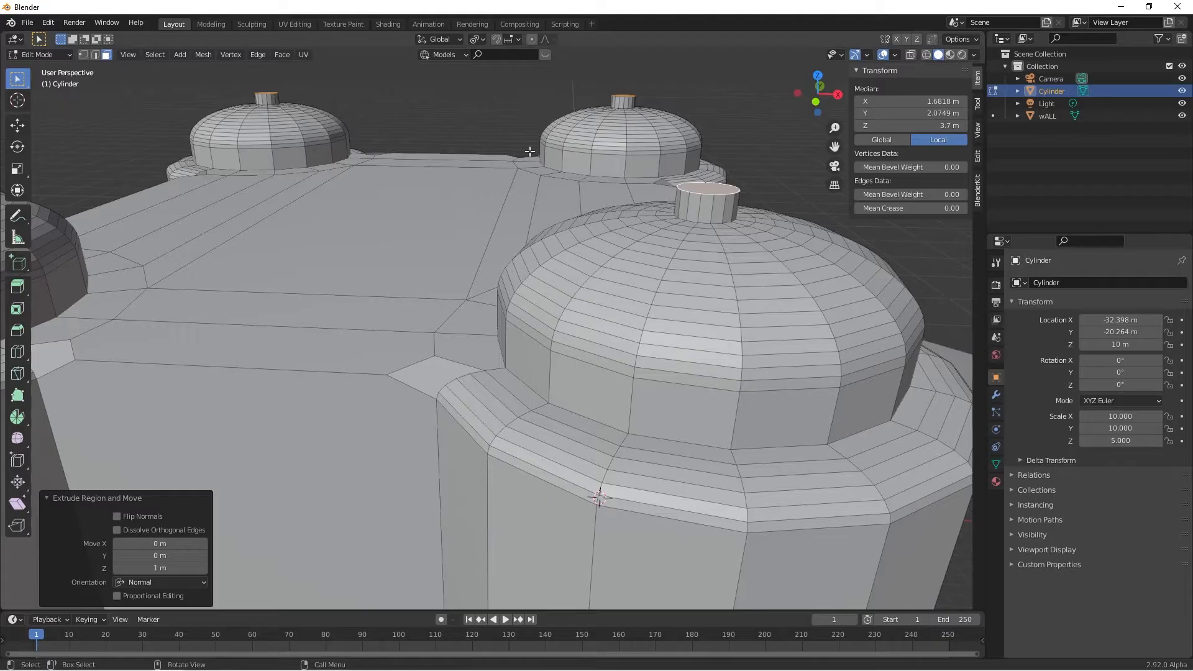
text(s0.1)
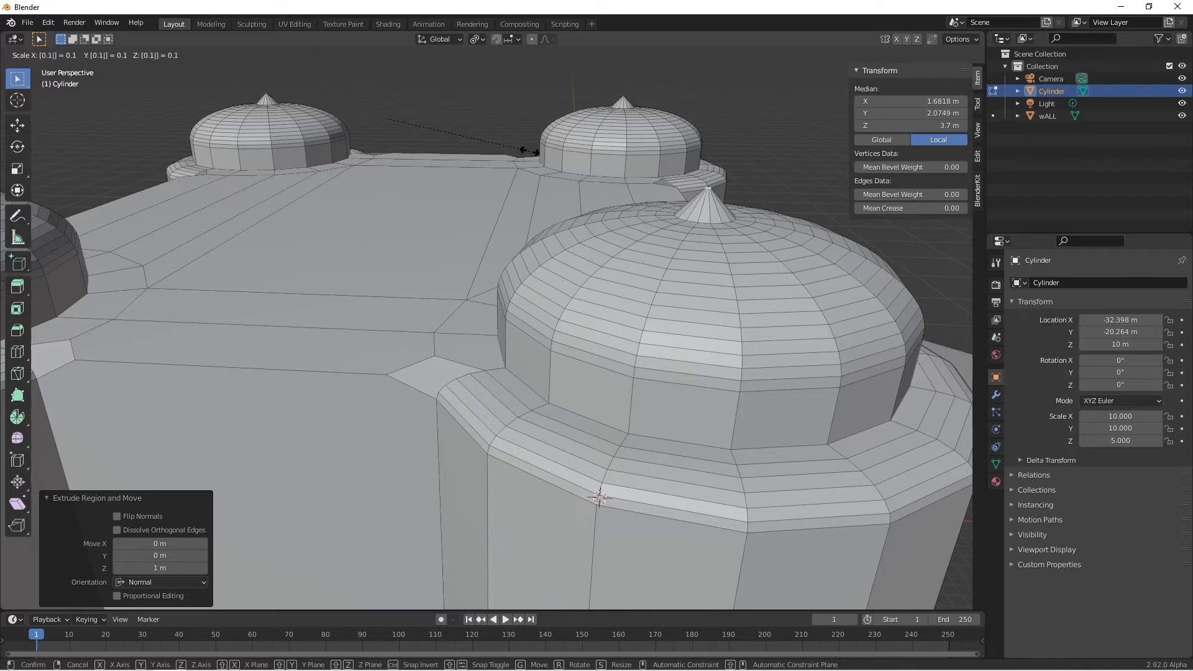
key(Return)
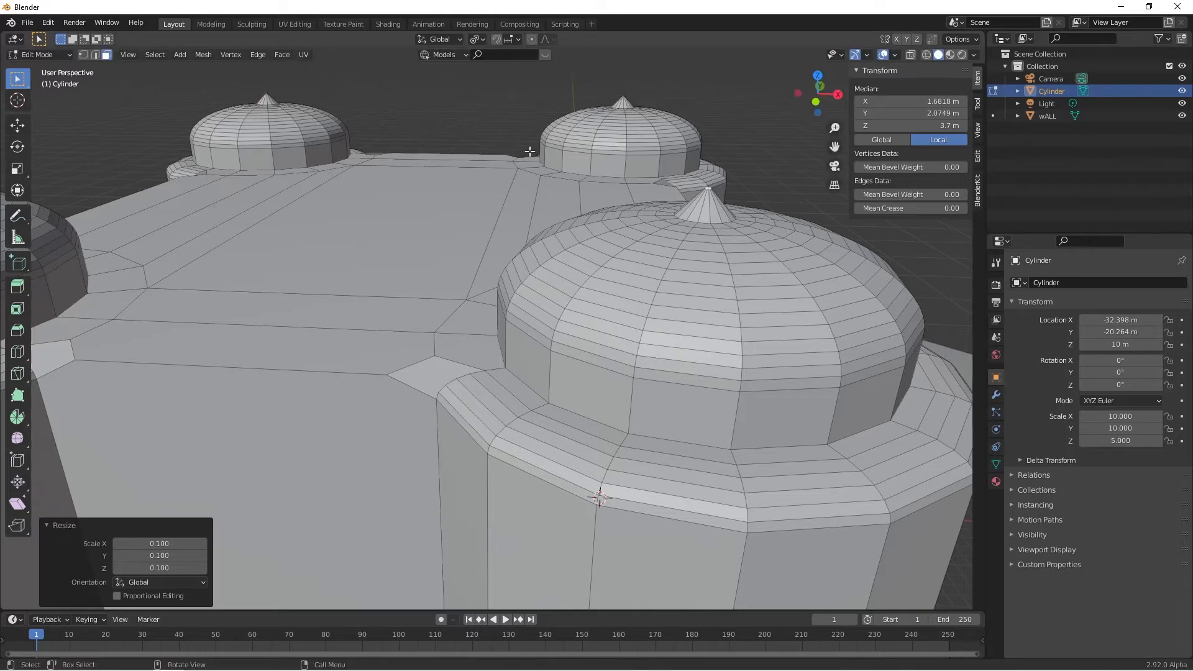
mouse_move(518, 152)
middle_down()
mouse_move(589, 160)
mouse_move(408, 152)
mouse_move(540, 155)
middle_up()
scroll(541, 154, down, 5)
click(520, 235)
middle_drag(520, 234, 453, 281)
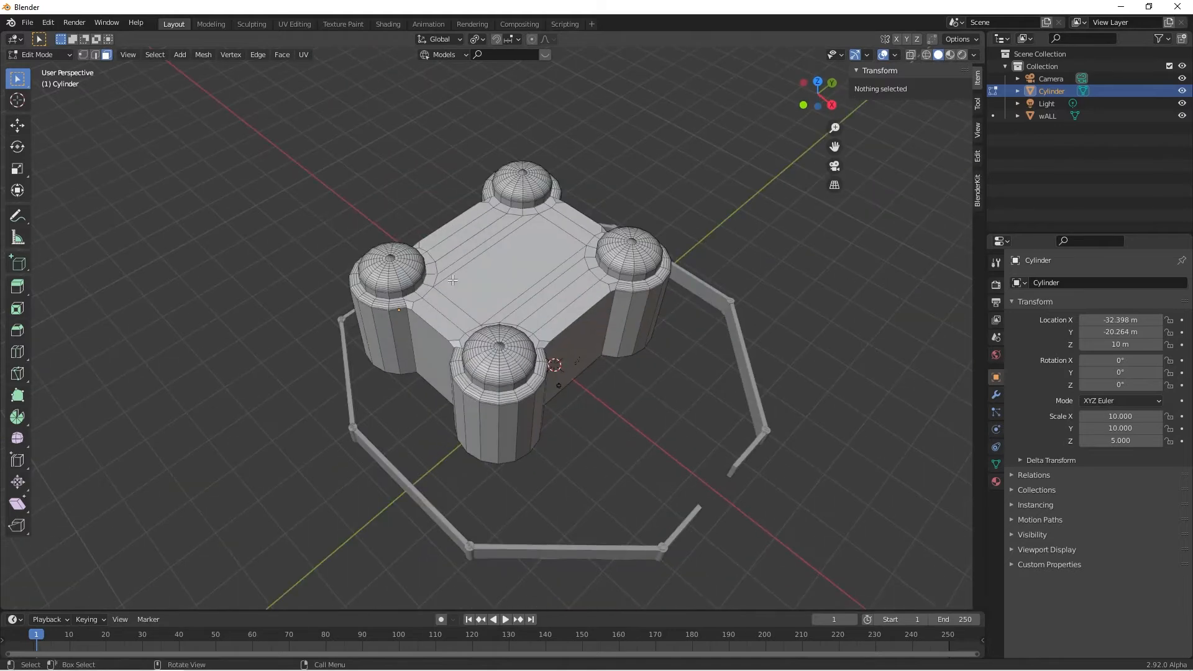
Add a mesh cylinder and position it at X -15 m and Z 25 m, centrally on the castle's roof.
scroll(592, 309, up, 3)
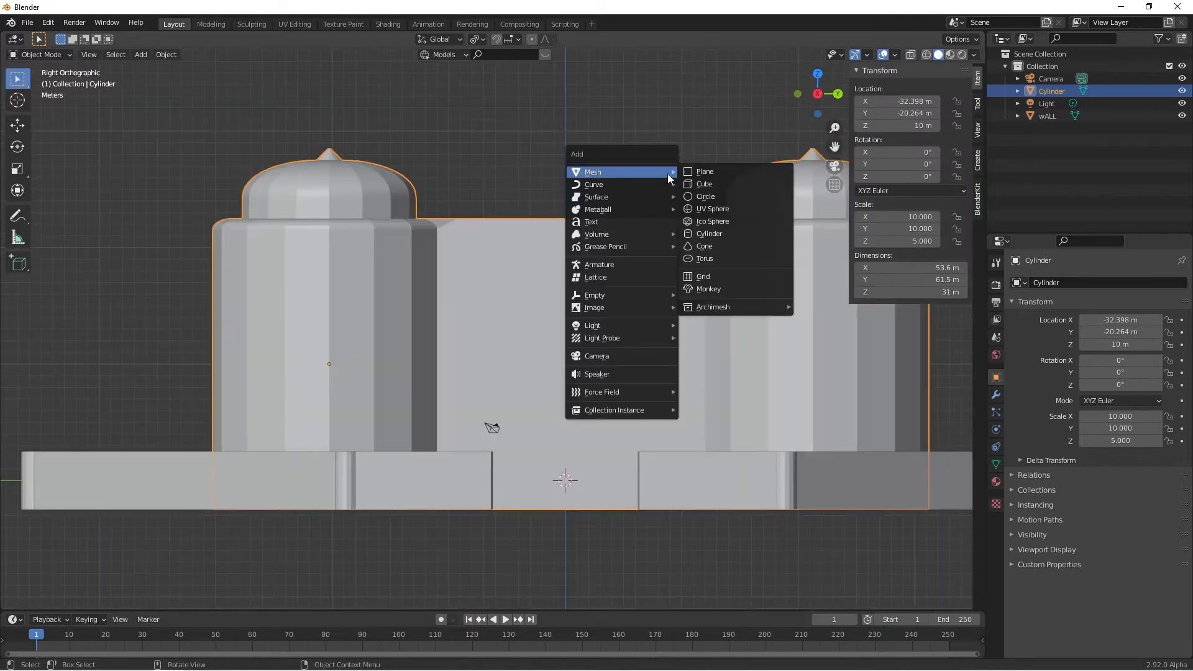
click(714, 242)
click(907, 126)
text(10)
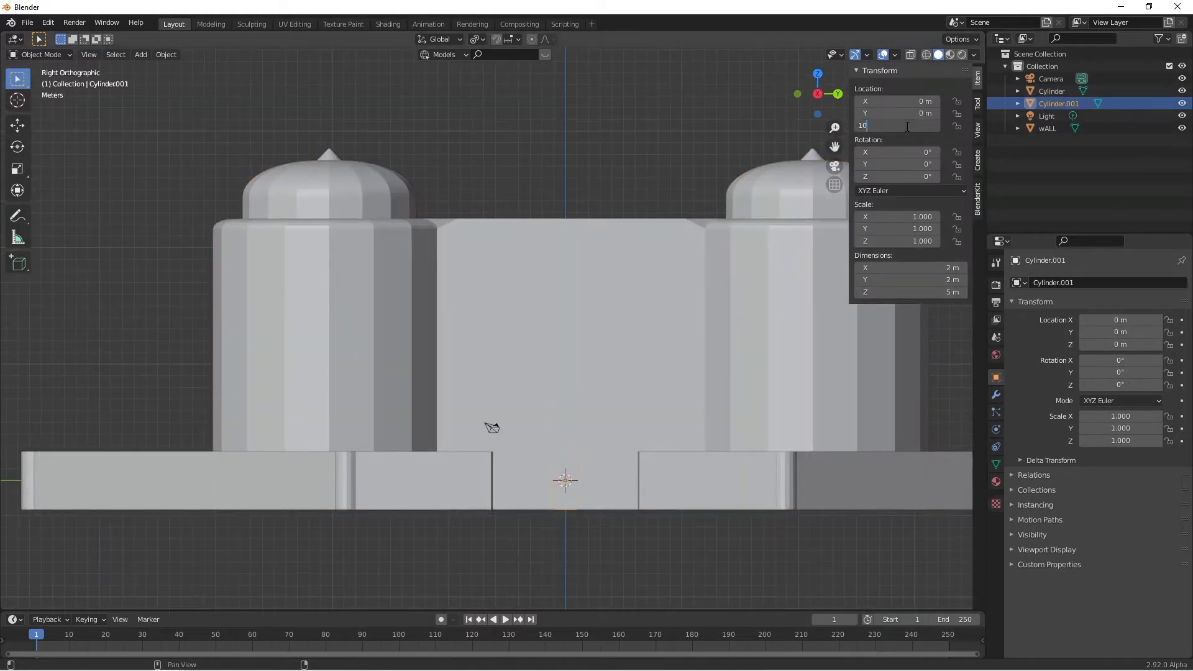
key(Return)
key(KP_7)
key(g)
key(x)
click(325, 311)
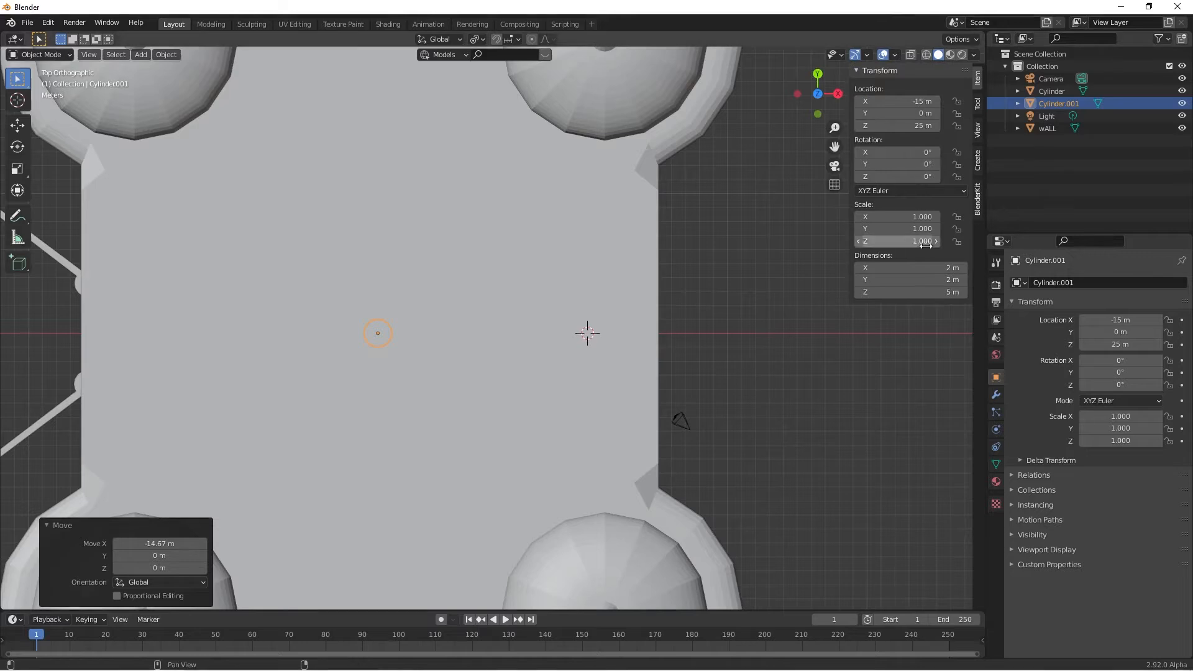
Scale the new cylinder by 10 in X and Y, keeping its height fixed.
key(s)
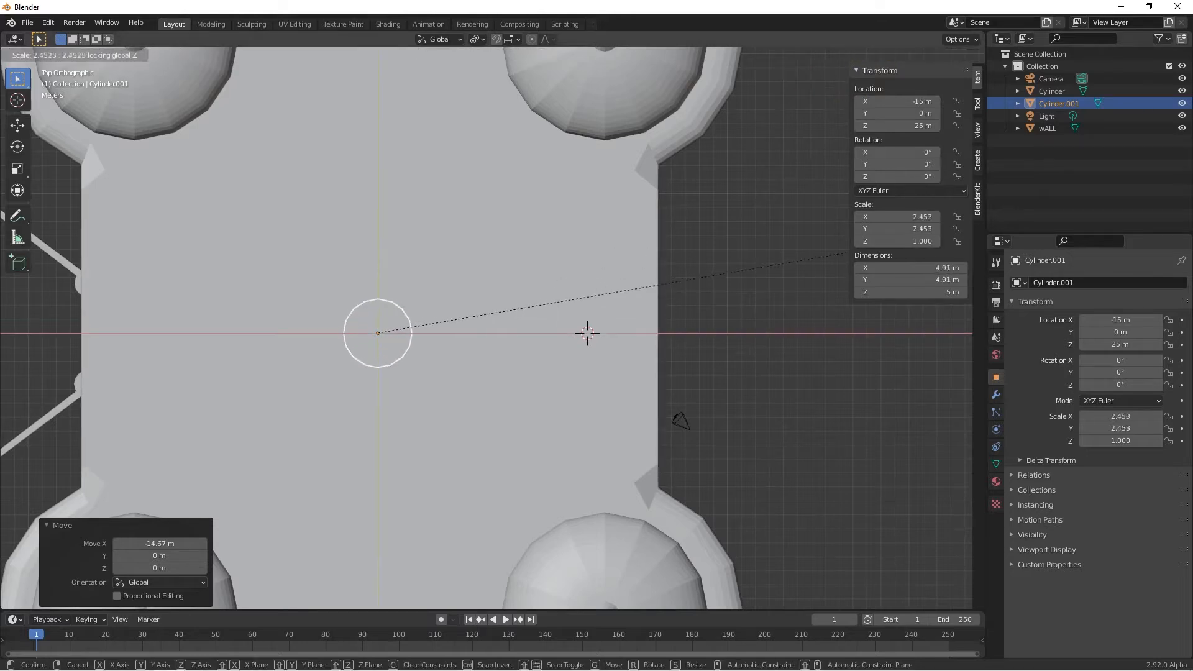
key(shift+z)
text(5)
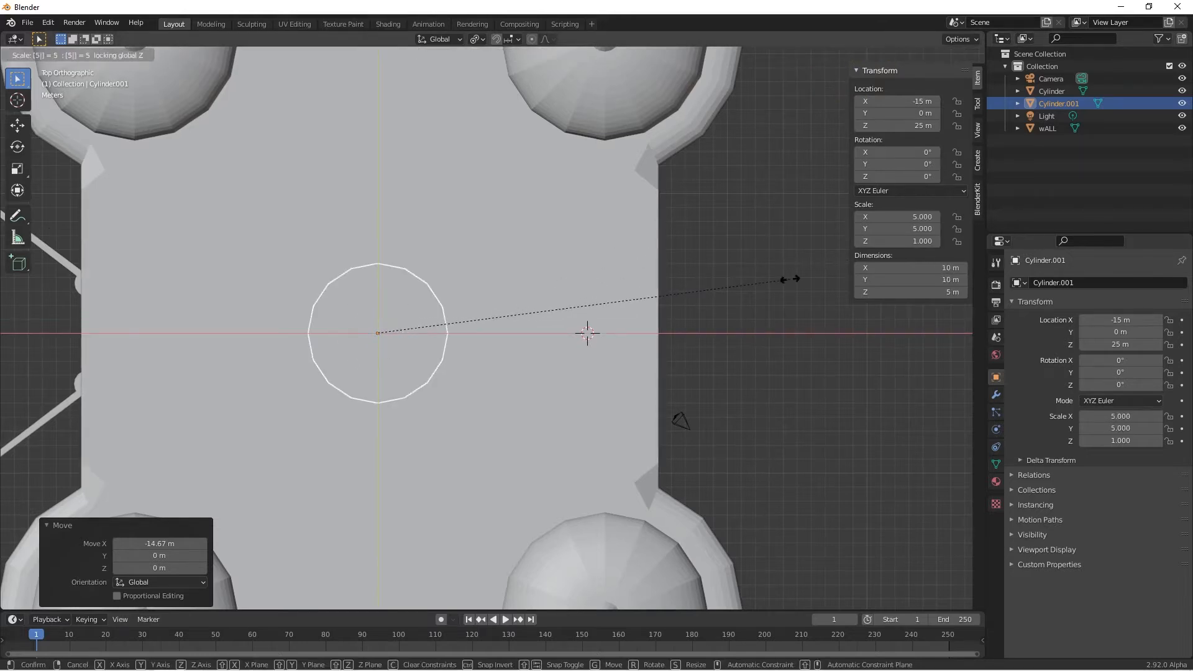
key(BackSpace)
text(10)
key(Return)
middle_drag(789, 278, 556, 301)
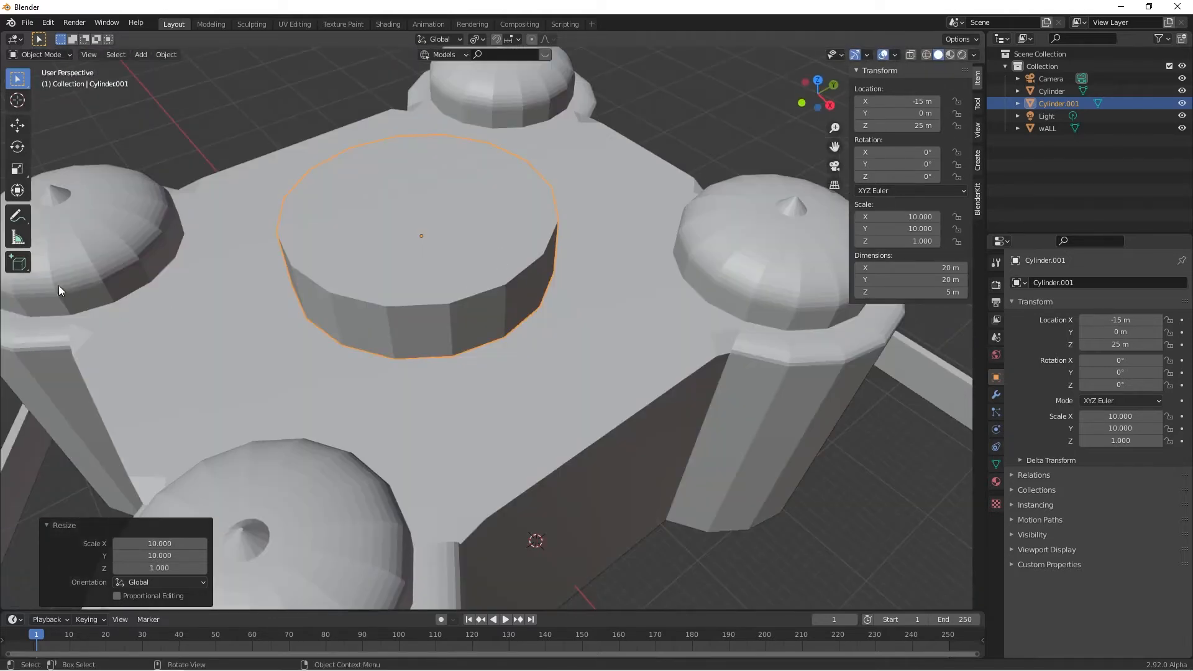
Join the central cylinder to the castle object and open the combined mesh in Edit Mode.
shift+click(519, 394)
key(ctrl+j)
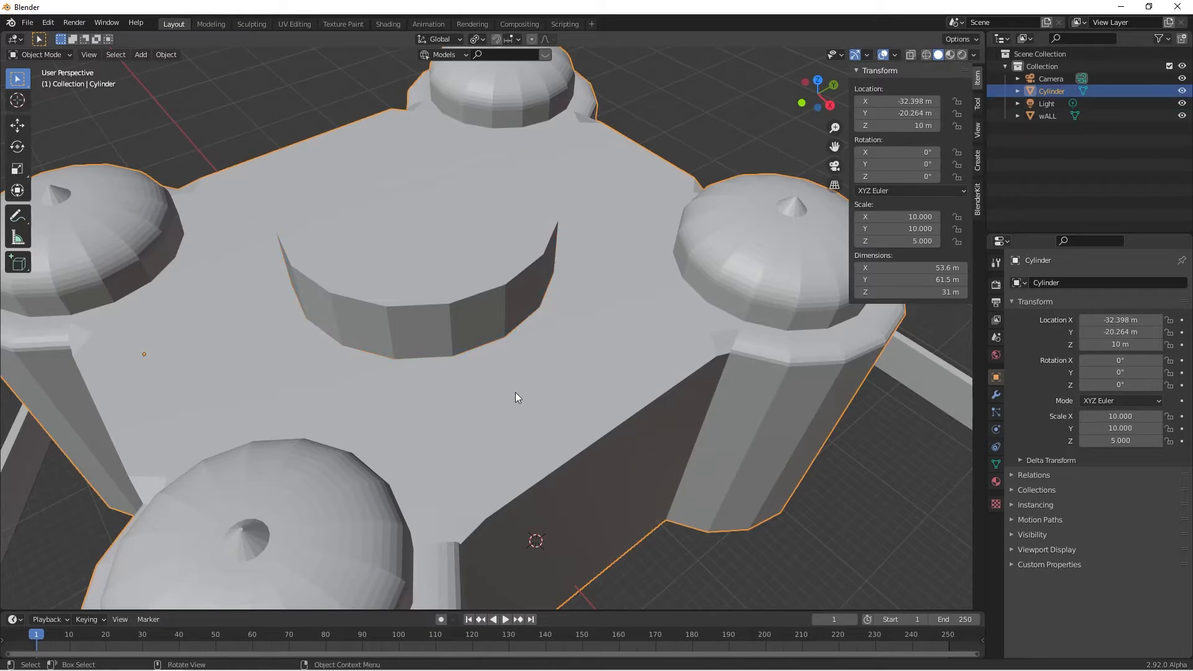
key(Tab)
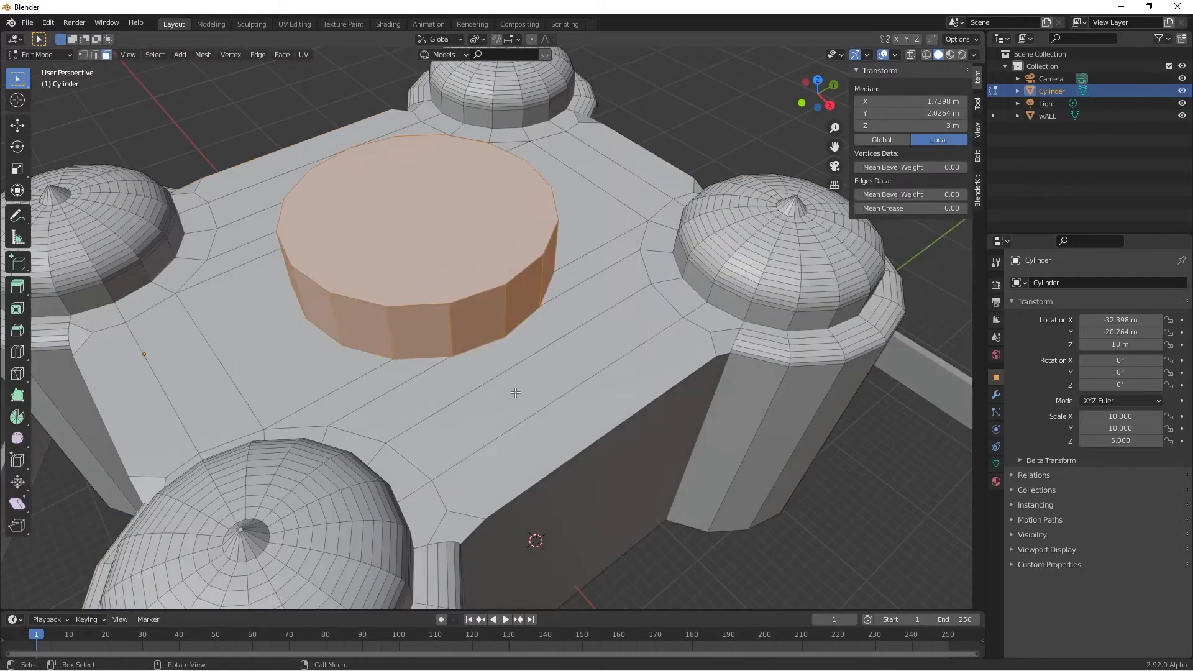
Select the edge loop around the central cylinder's top face and activate the Bevel tool.
click(487, 292)
key(2)
click(488, 292)
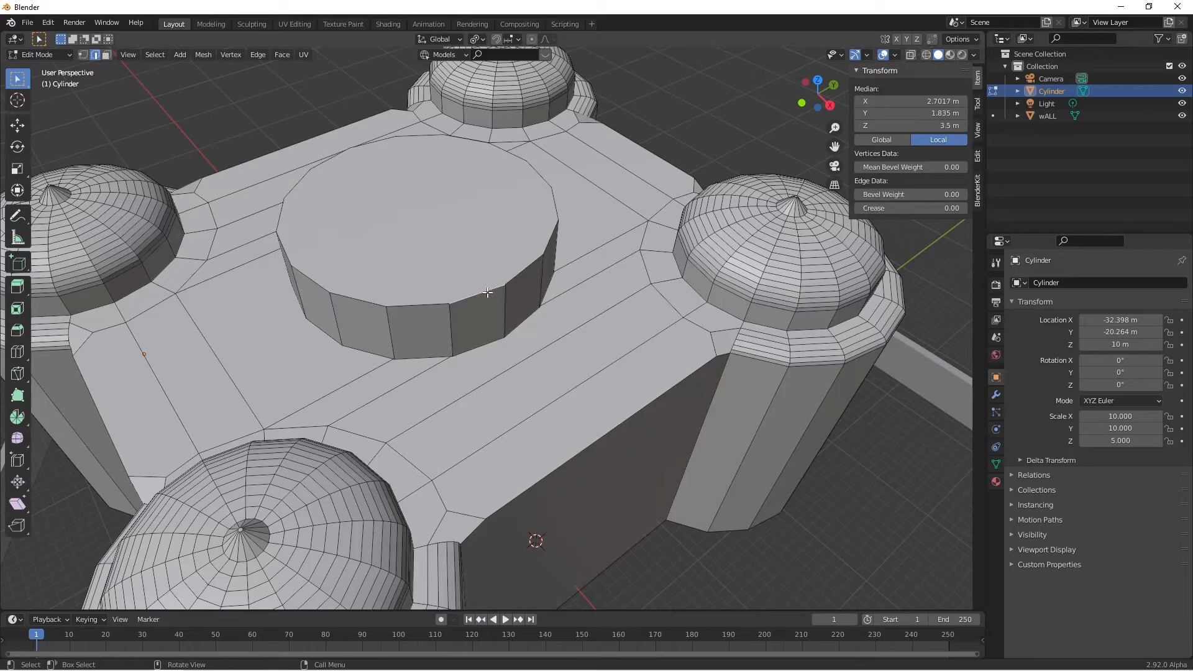
alt+click(488, 293)
middle_drag(487, 293, 435, 267)
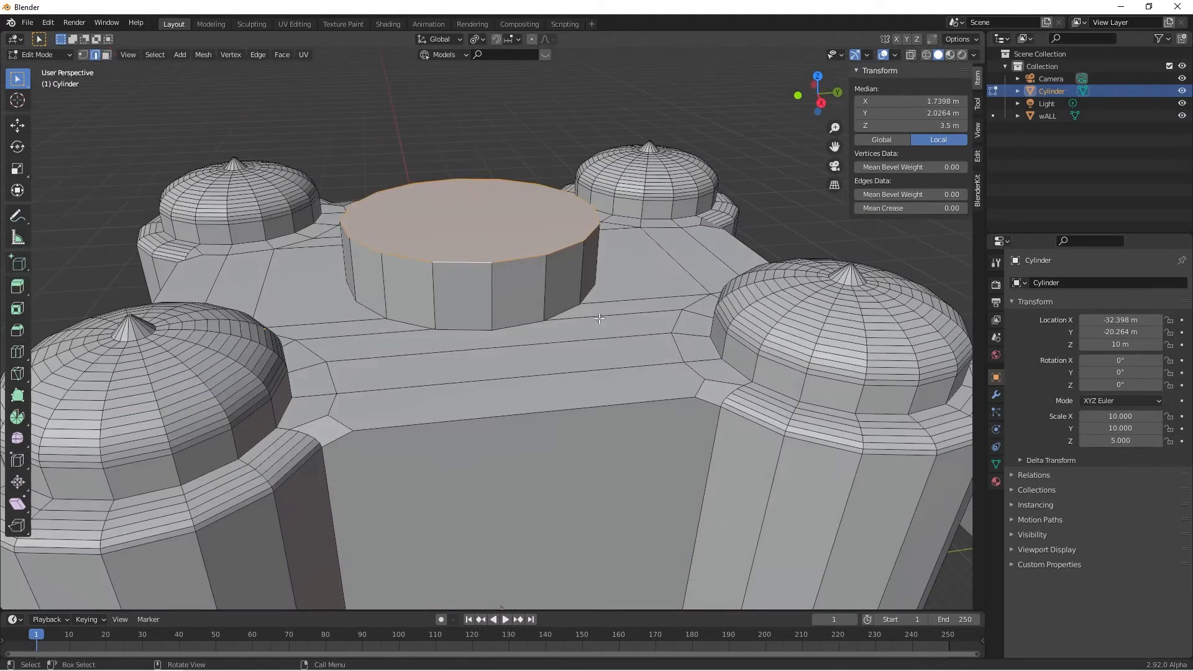
click(17, 330)
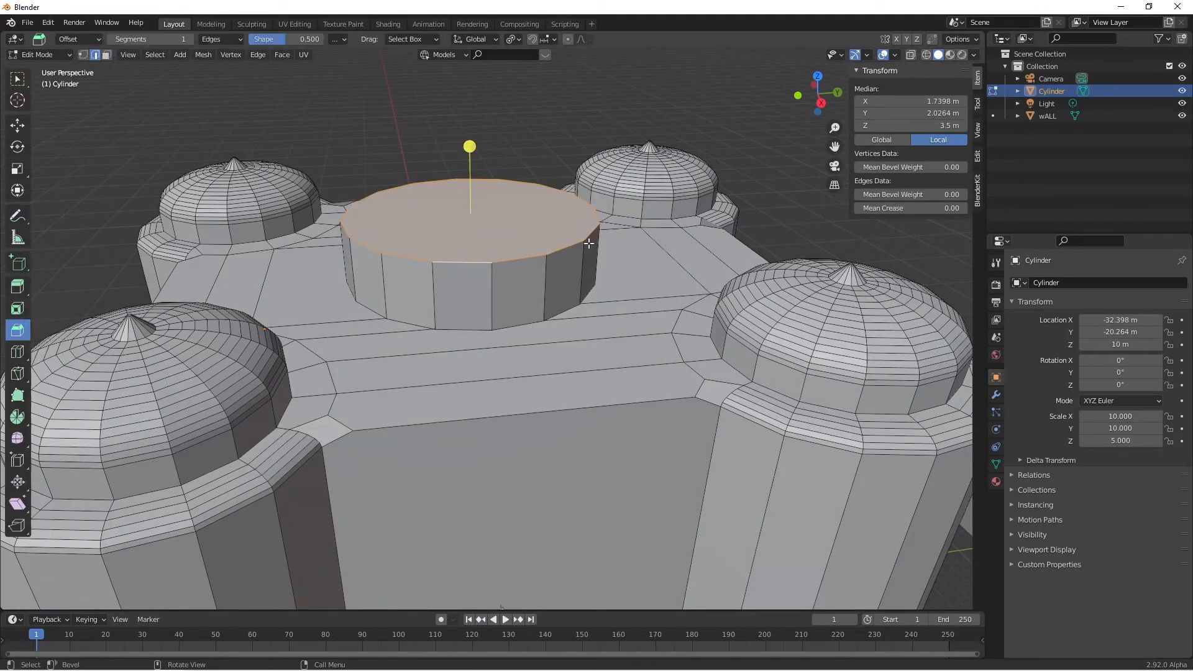
Try bevelling the central cylinder's top edge loop about 0.99 m wide with 15 segments.
drag(470, 146, 469, 590)
scroll(249, 466, up, 4)
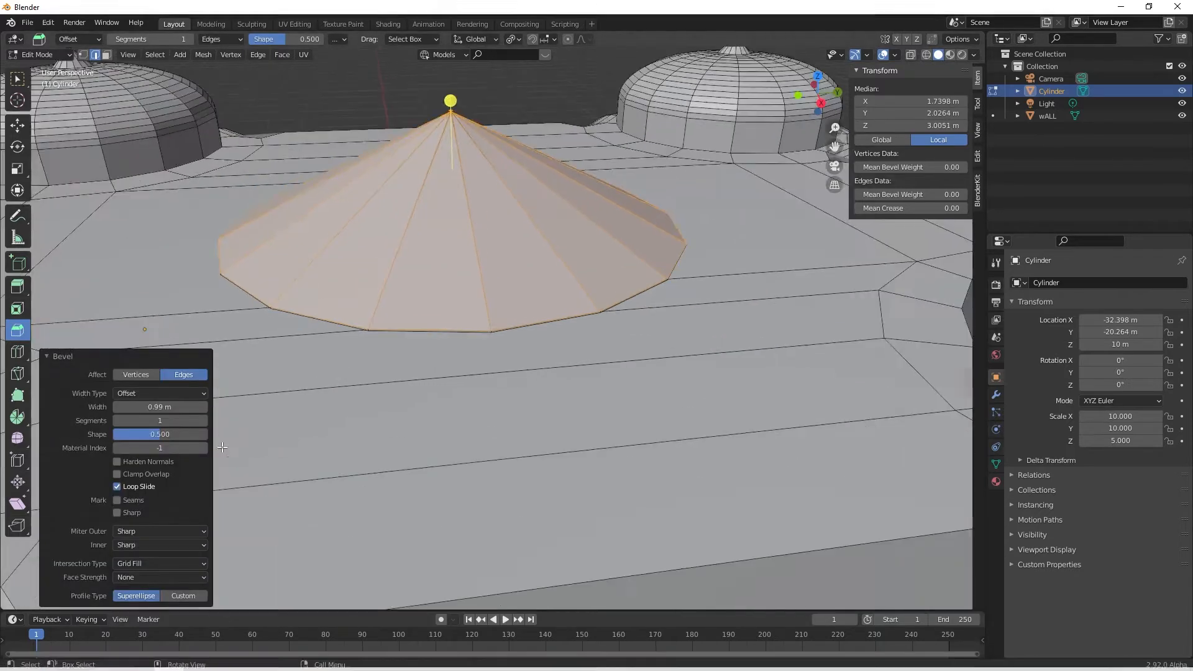
click(159, 421)
text(8)
key(Return)
drag(160, 421, 211, 421)
click(164, 420)
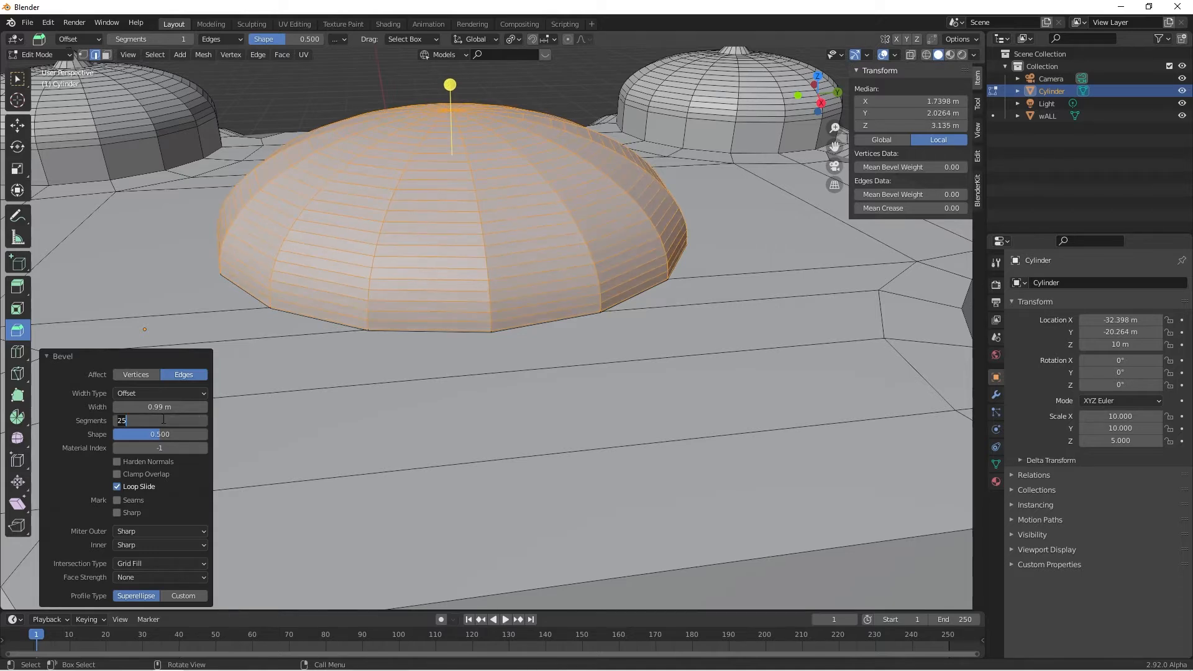
text(15)
key(Return)
scroll(704, 443, down, 5)
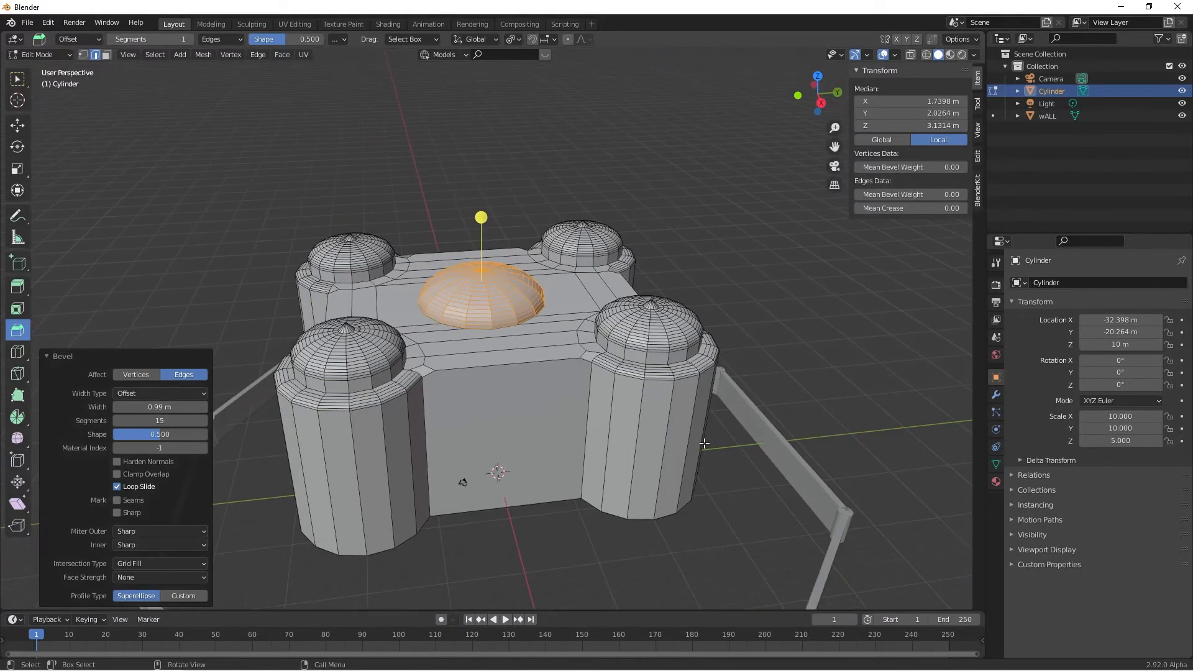
Compare the central dome with the corner towers and undo its bevel back to the plain cylinder.
key(alt+a)
middle_drag(799, 317, 789, 258)
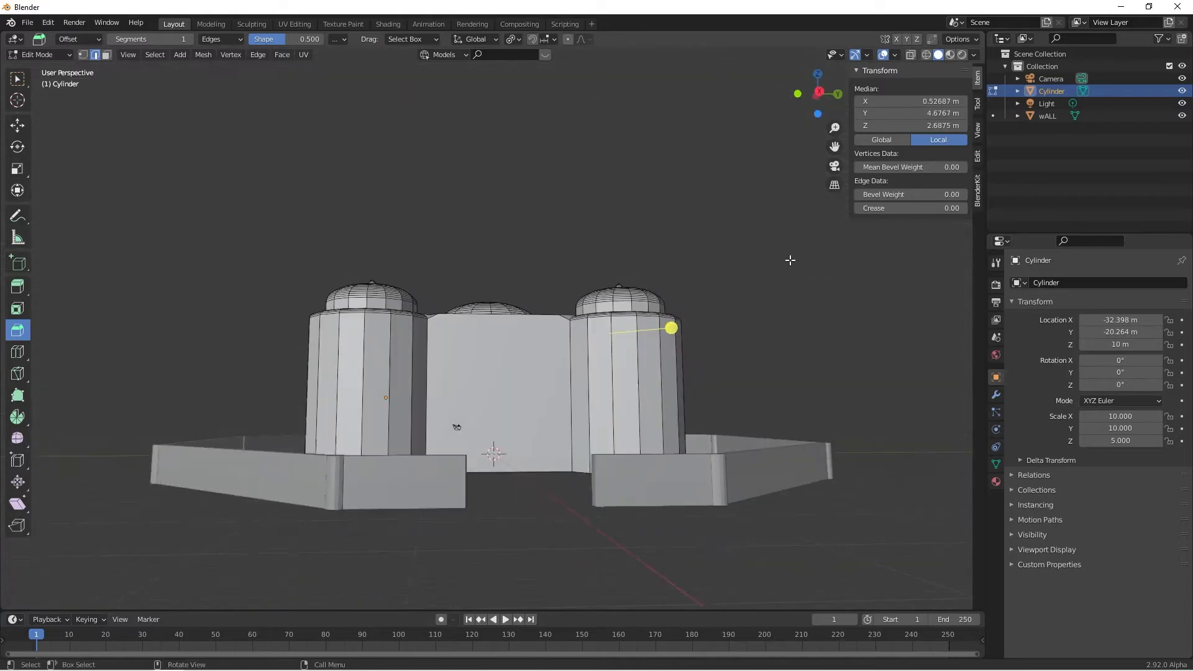
middle_drag(813, 302, 804, 333)
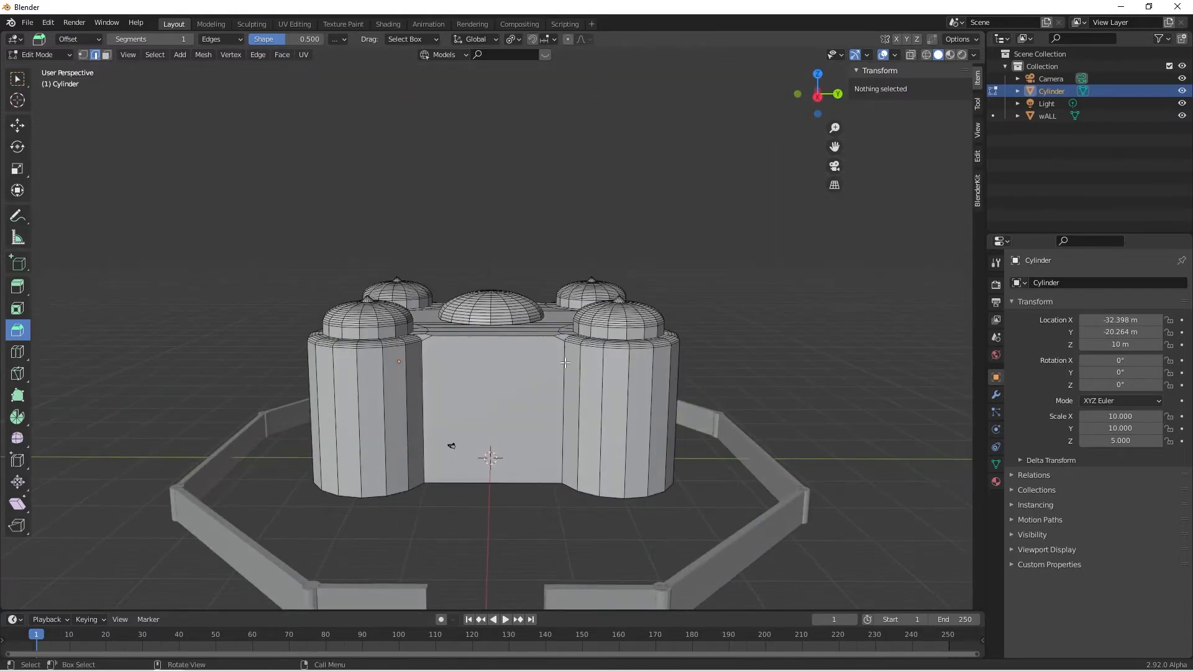
middle_drag(552, 346, 541, 376)
scroll(542, 374, up, 6)
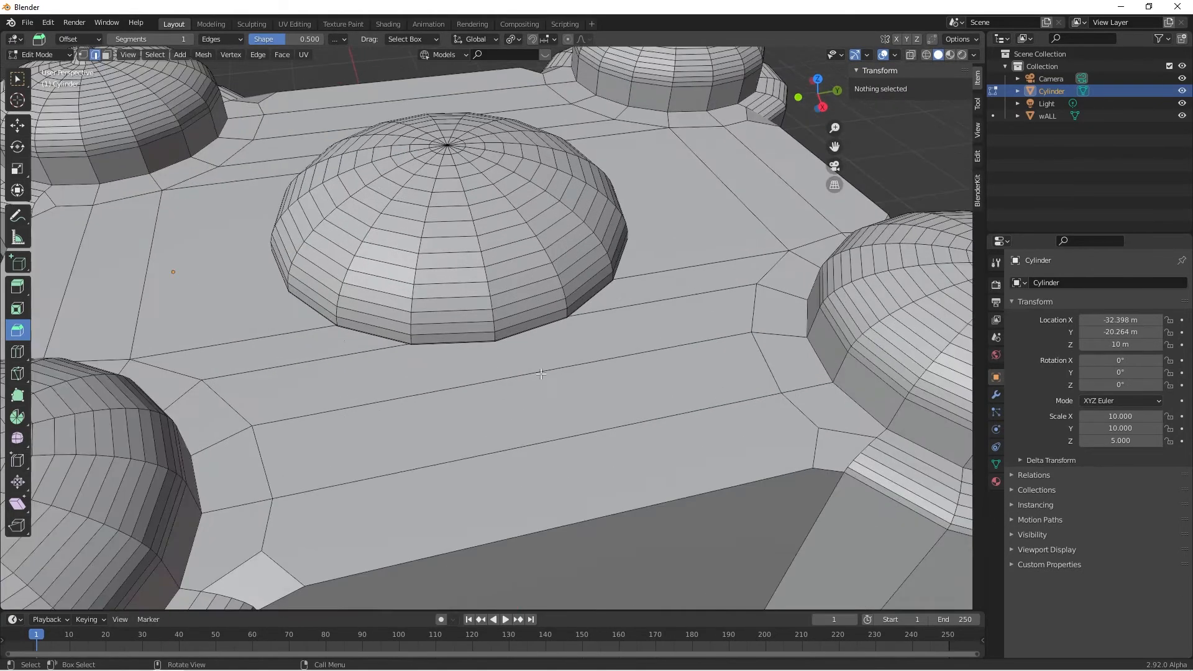
key(ctrl+z)
key(ctrl+z)
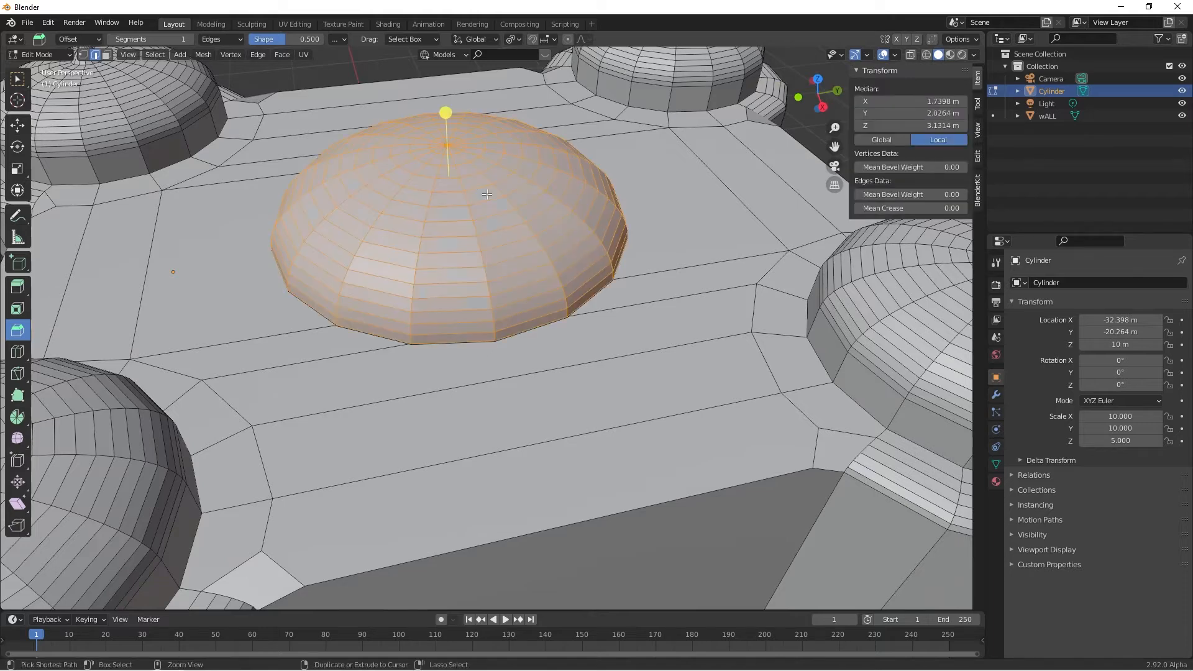
scroll(486, 195, up, 1)
scroll(486, 195, up, 2)
key(ctrl+z)
middle_drag(534, 261, 556, 288)
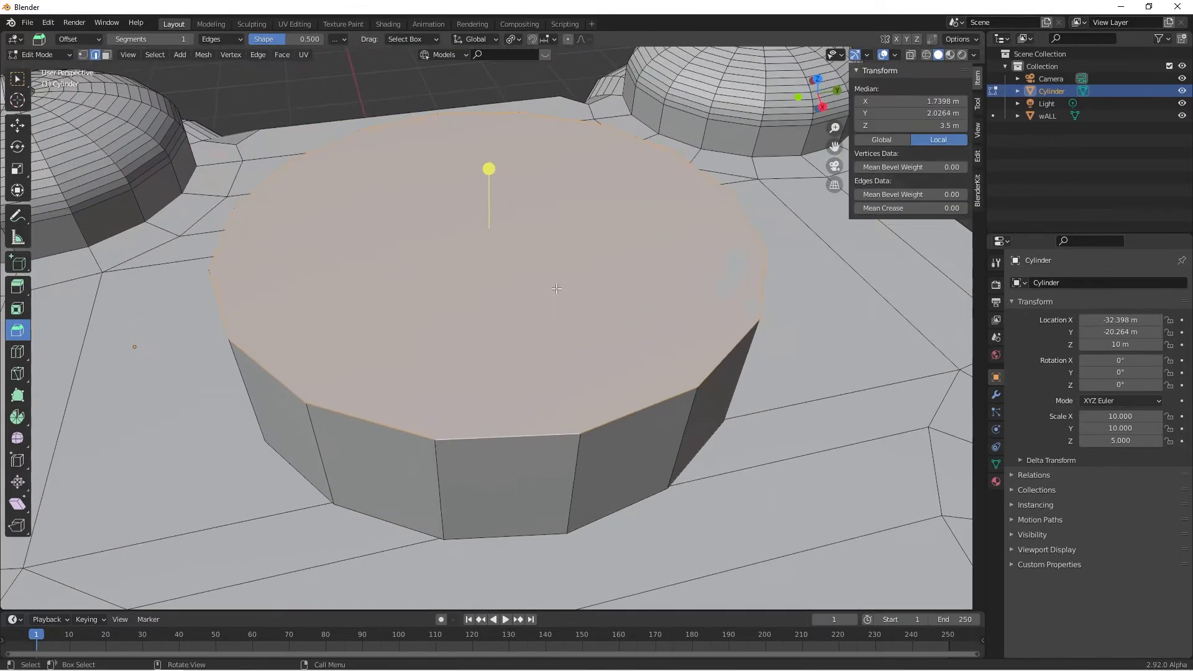
Bevel the central cylinder's top edge loop with a width of 0.75 m and 15 segments to form a dome.
drag(489, 169, 207, 328)
click(177, 405)
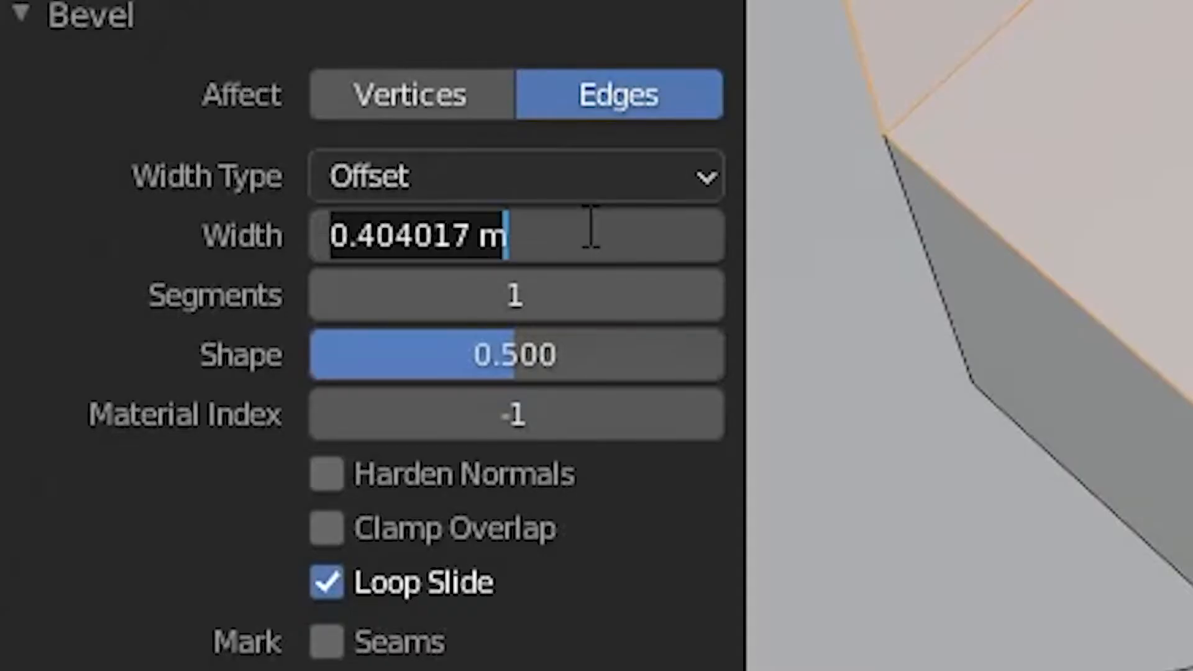
text(0.75)
key(Return)
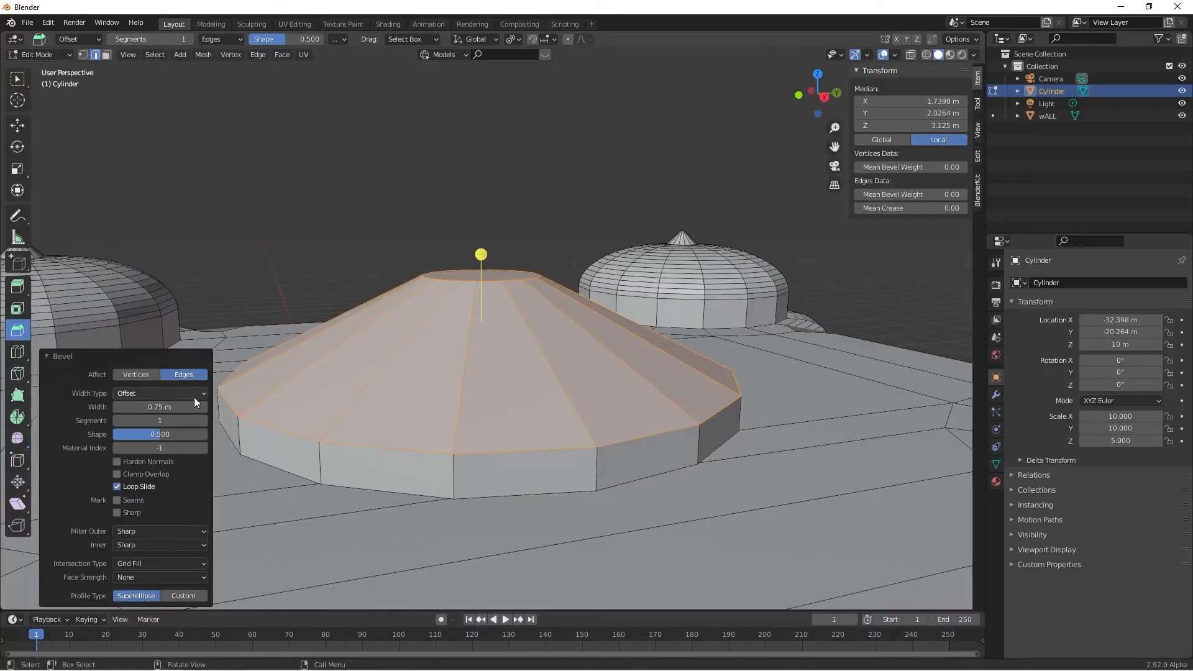
drag(516, 295, 783, 295)
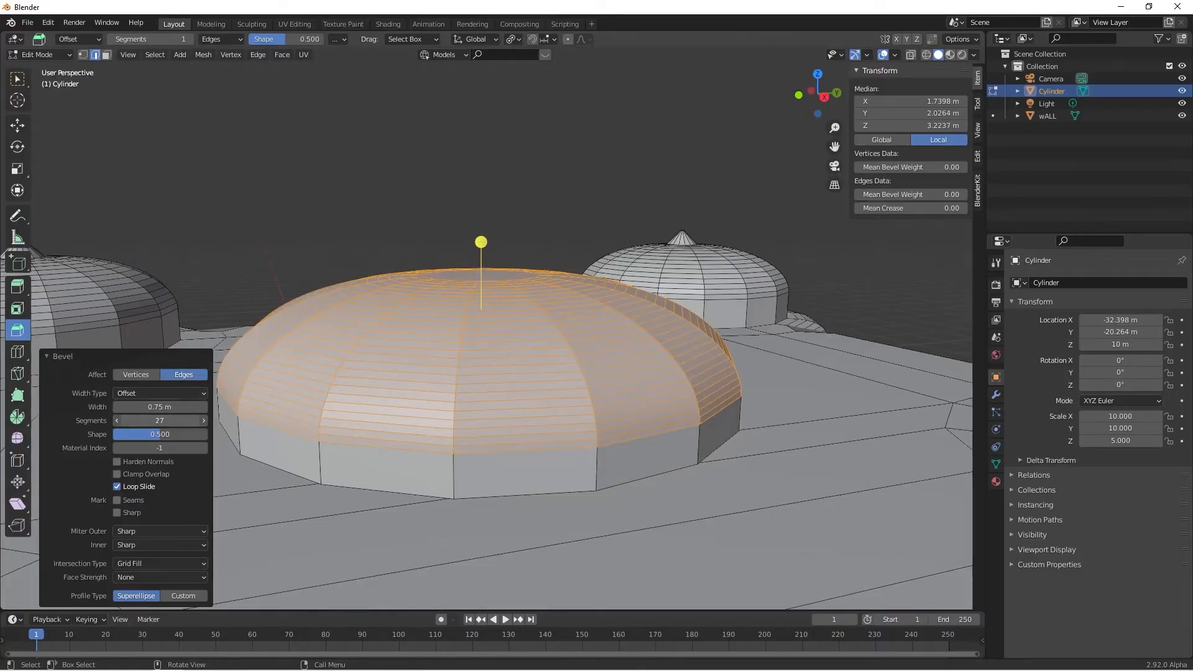
click(152, 420)
text(15)
key(Return)
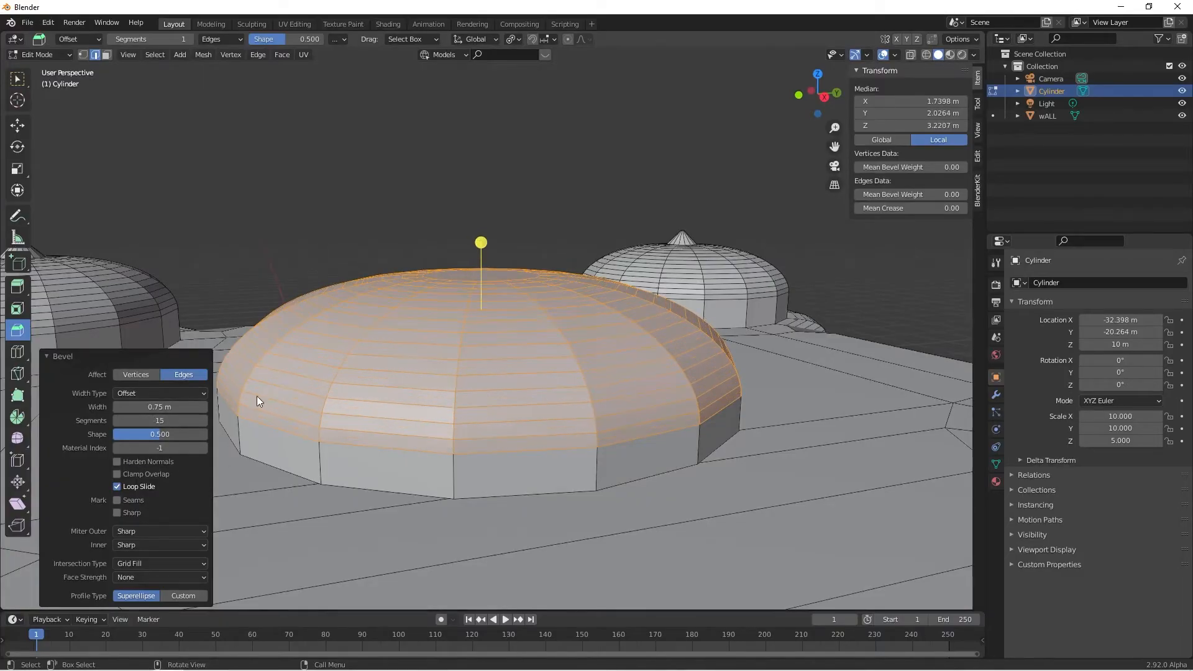
Select the small flat face at the top of the central dome in face mode.
middle_drag(256, 397, 523, 400)
click(486, 241)
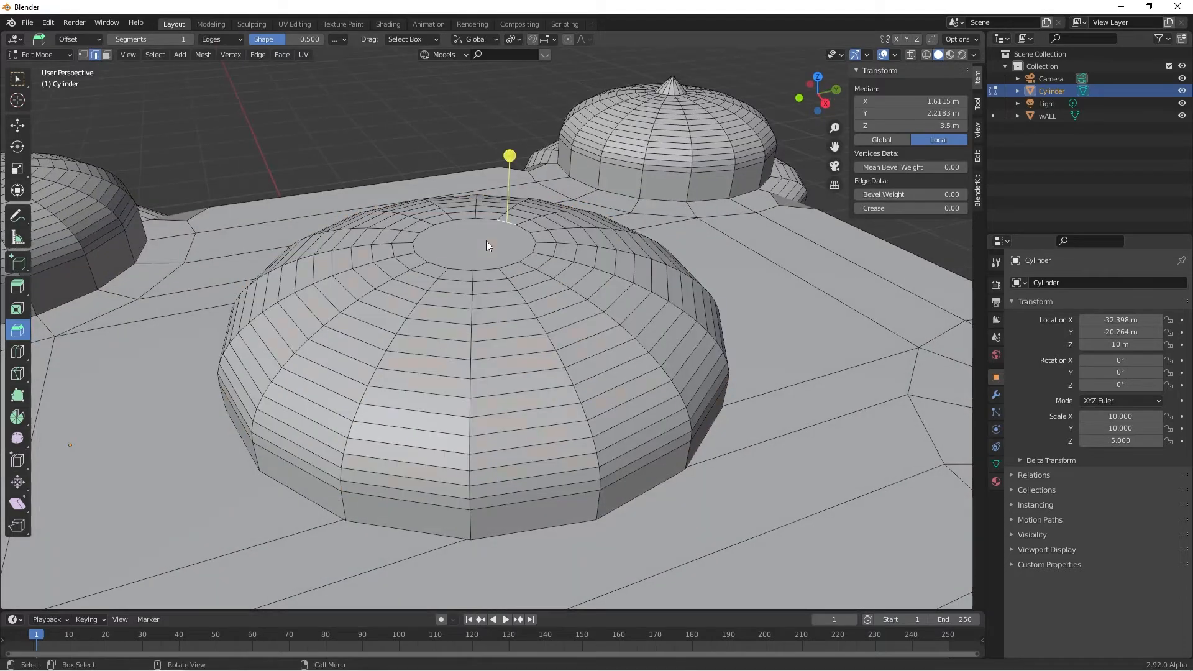
key(3)
click(486, 241)
middle_drag(513, 261, 591, 362)
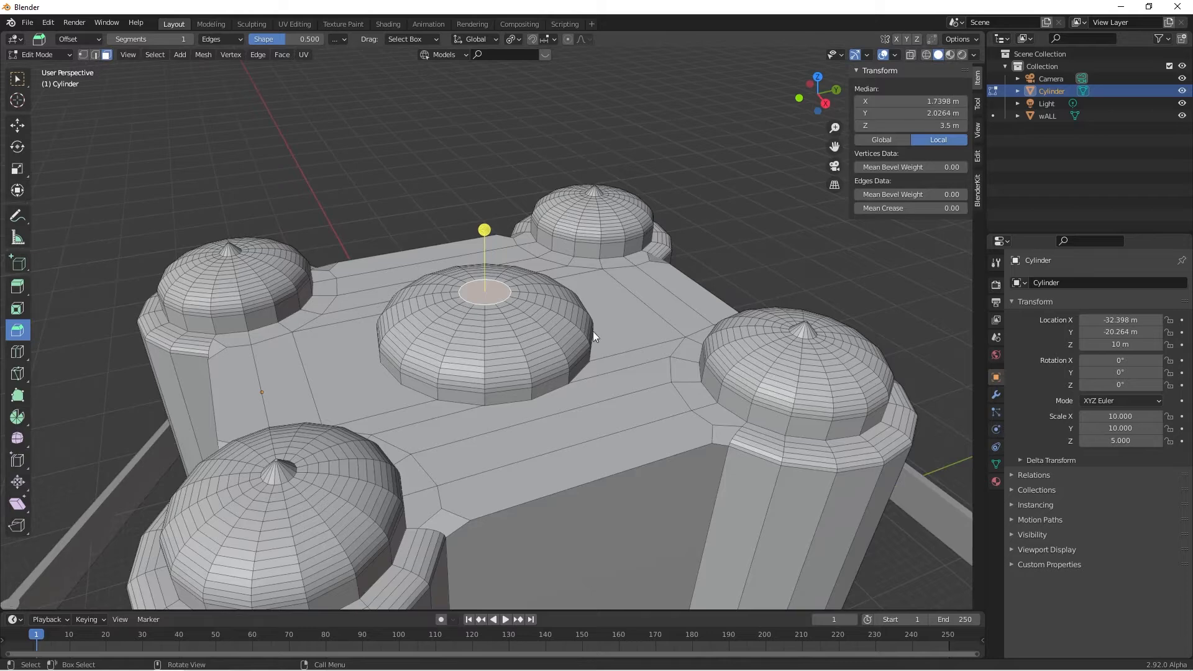
Try extruding the central dome's top face by 1 m.
key(e)
click(659, 344)
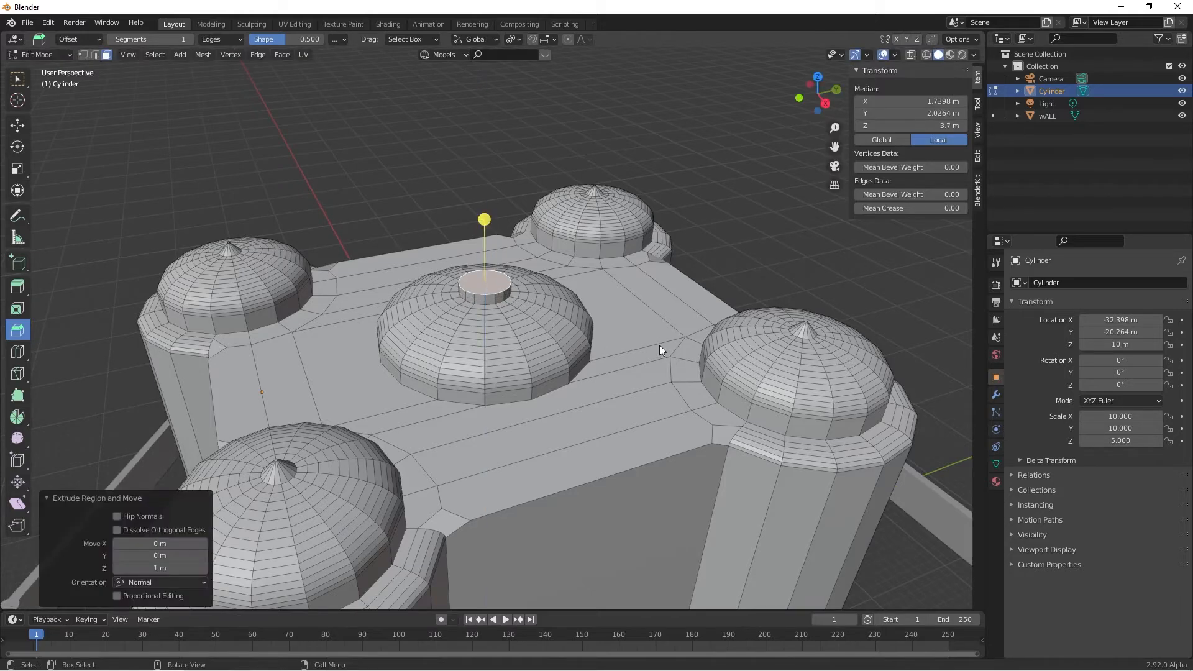
scroll(624, 352, up, 2)
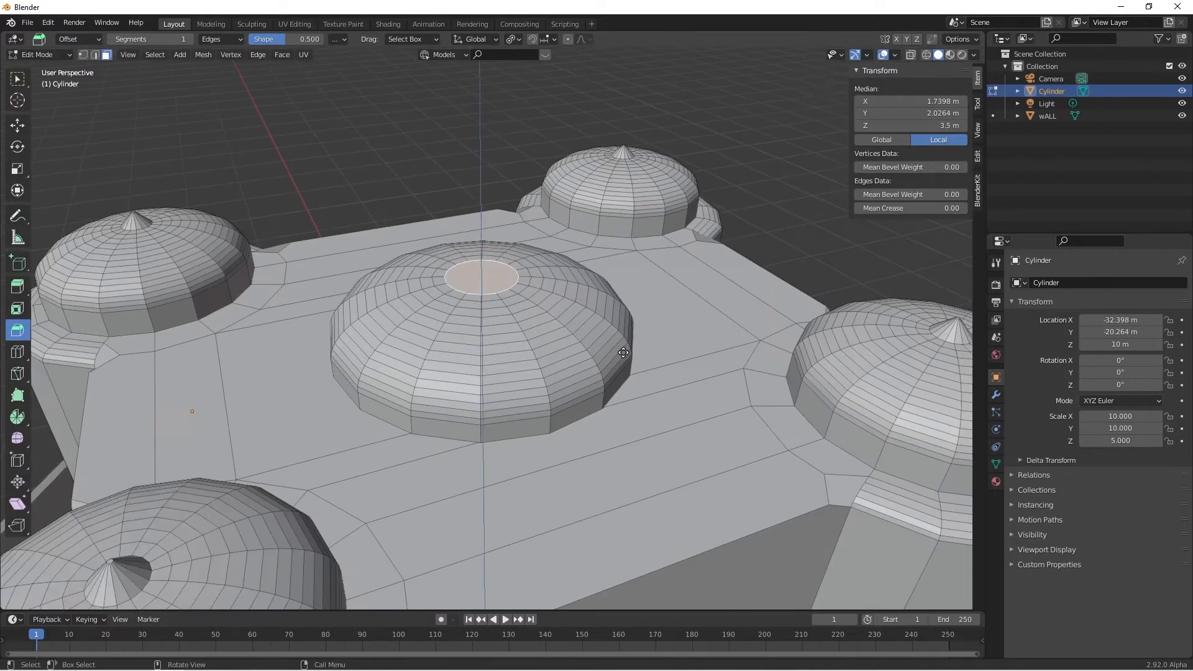
Extrude the central dome's top face by 2 m, scale it to 0.1 to form a pointed tip, and deselect it.
text(e2)
key(Return)
text(s)
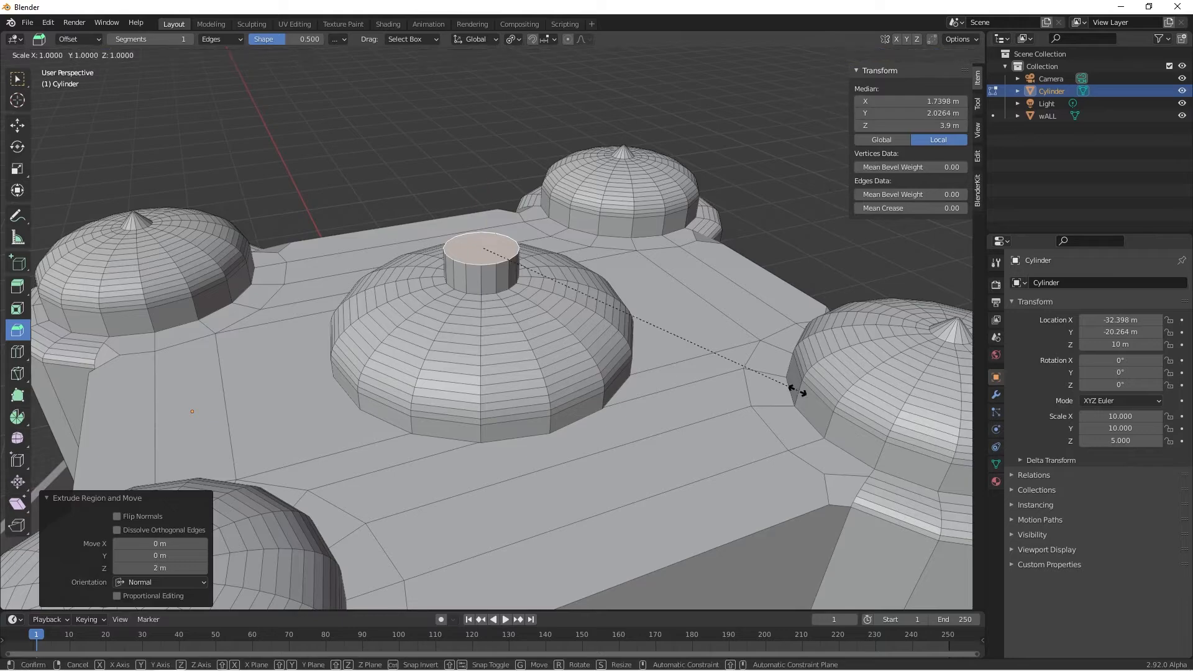
text(.1)
key(Return)
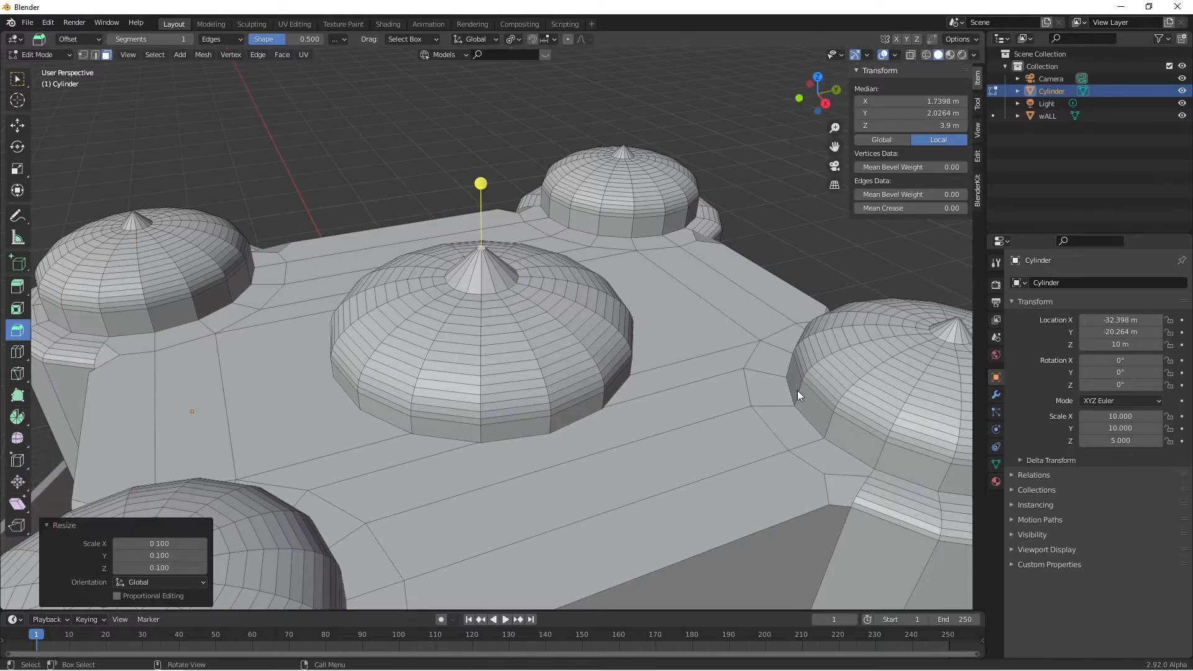
click(22, 82)
click(343, 110)
Select the castle's large front wall face between the two front towers, facing the gap in the outer wall.
scroll(410, 183, down, 6)
middle_drag(412, 186, 558, 135)
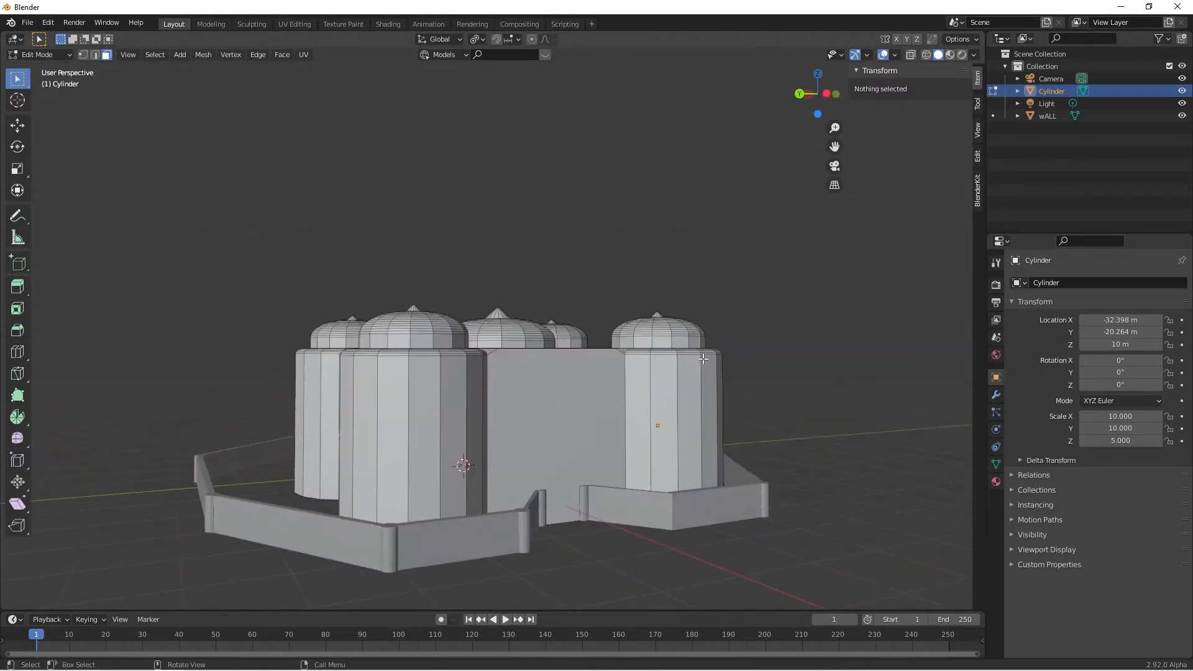
middle_drag(703, 359, 882, 387)
scroll(702, 403, down, 4)
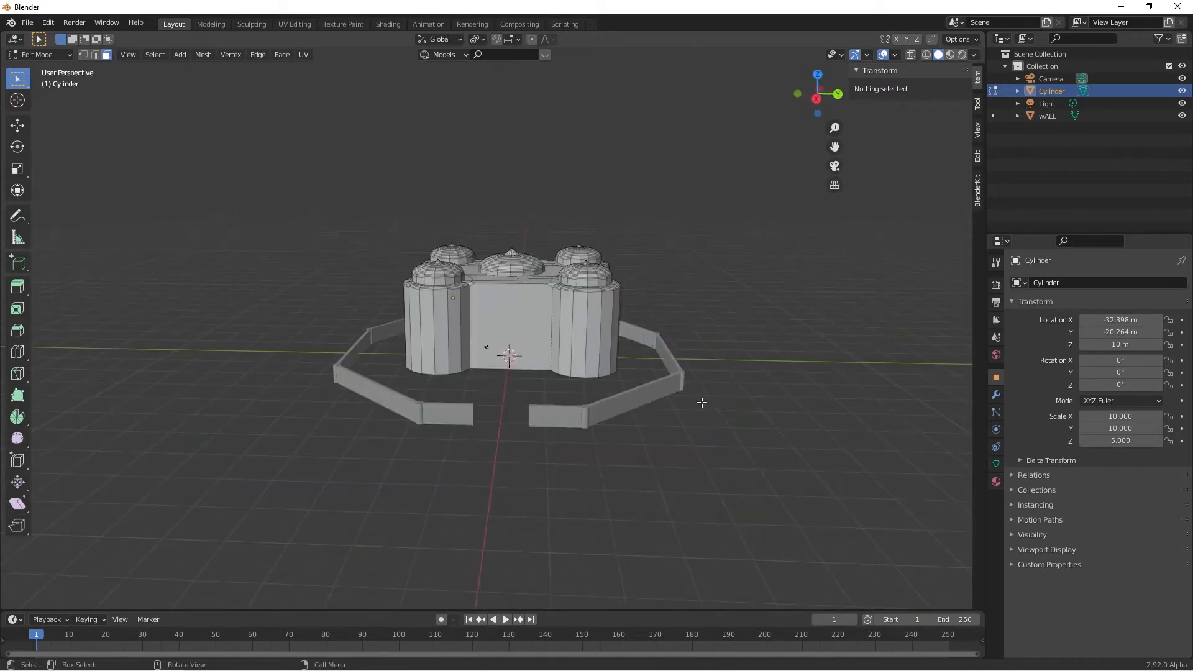
scroll(615, 435, up, 3)
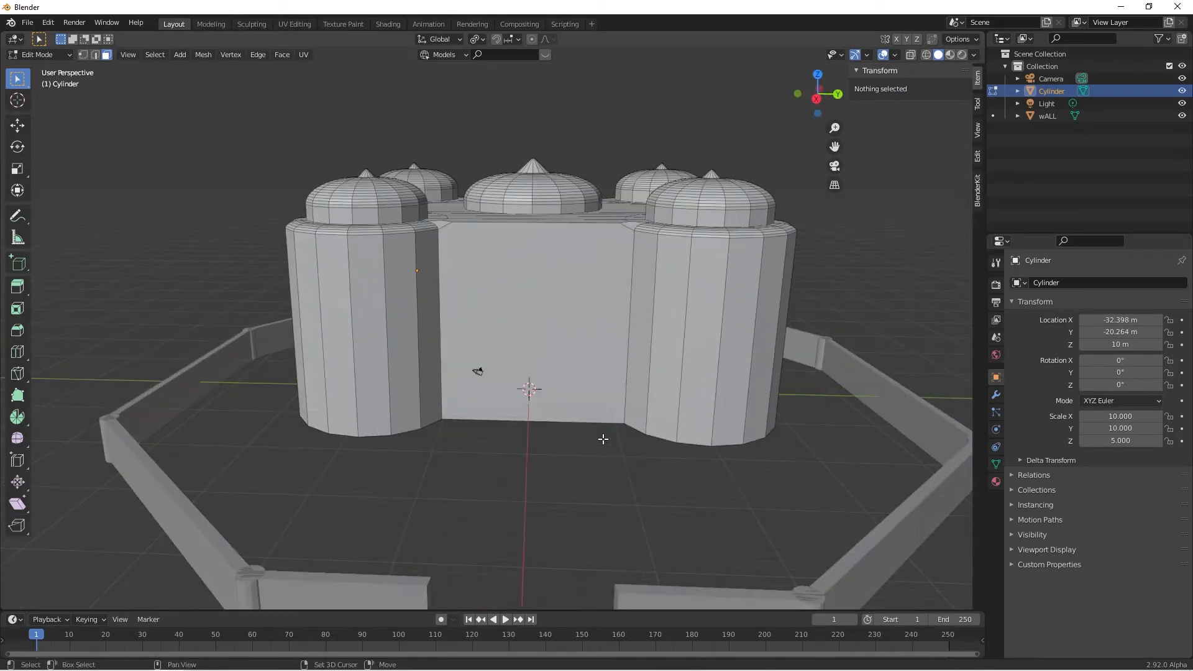
scroll(541, 323, up, 2)
click(556, 313)
middle_drag(556, 313, 606, 359)
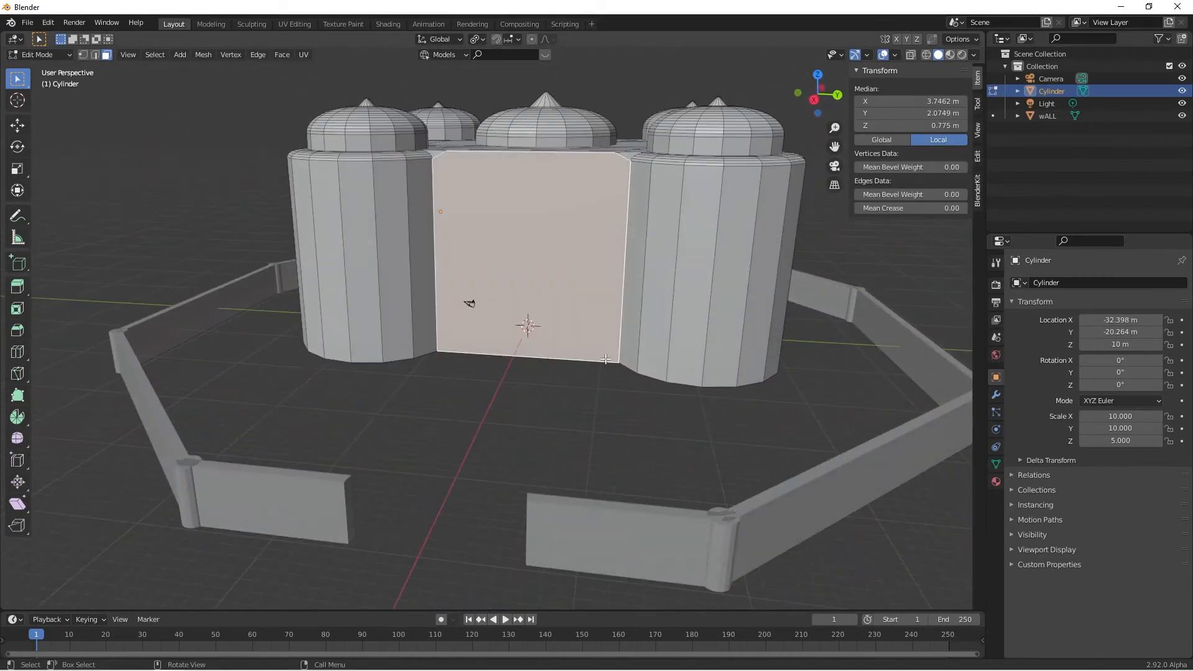
scroll(605, 359, down, 3)
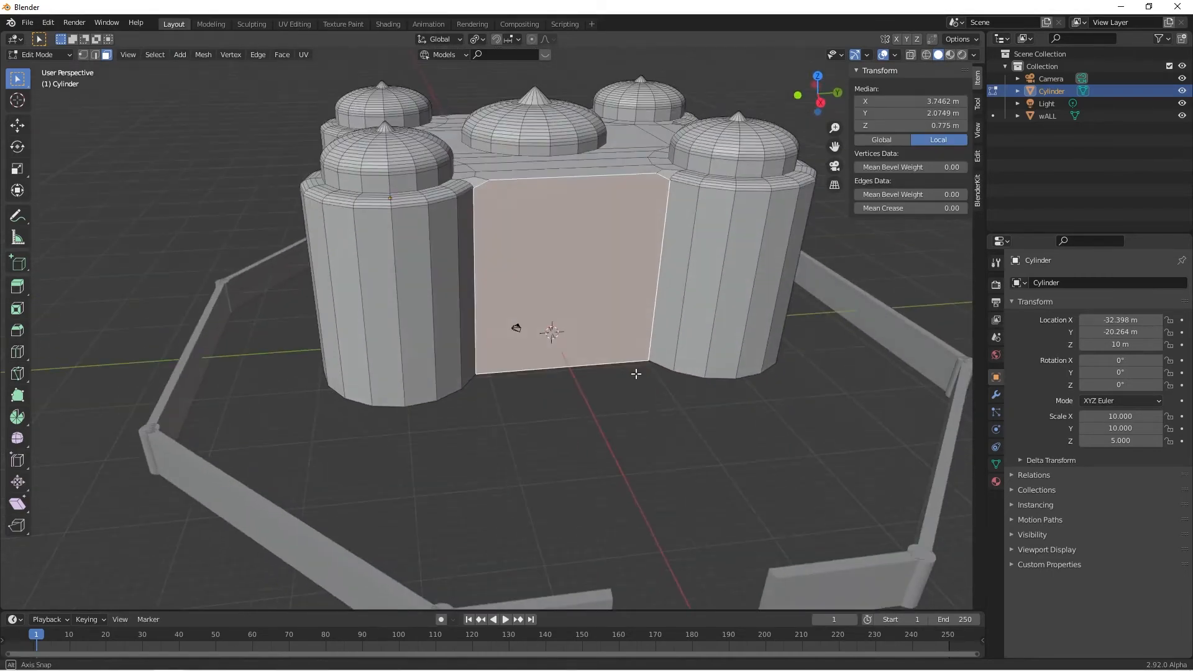
middle_drag(634, 373, 574, 418)
scroll(574, 419, up, 5)
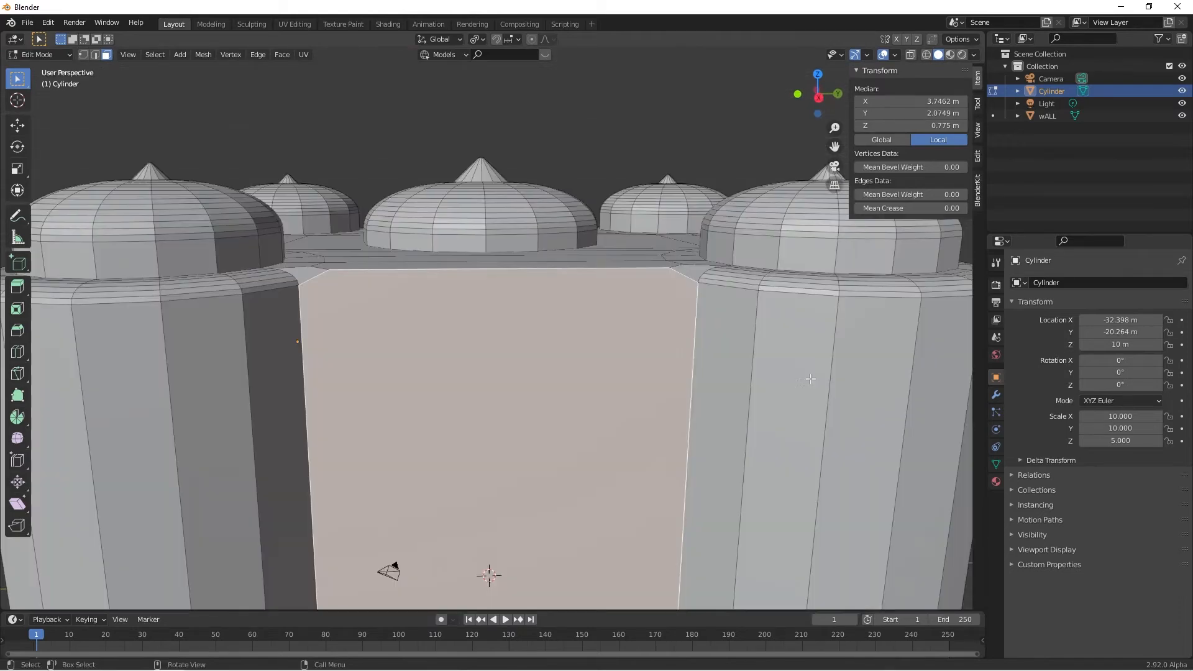
Inset the castle's selected front wall face by 0.25 m.
key(i)
click(810, 378)
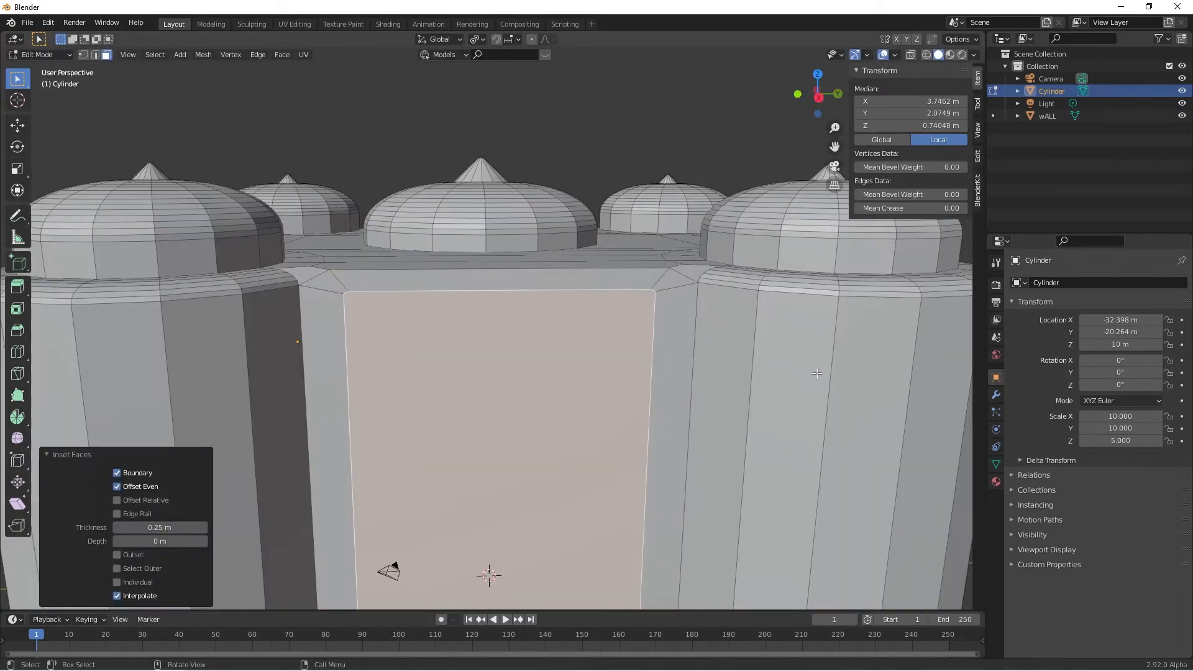
Add a horizontal loop cut around the lower part of both front towers, slid down by a factor of 0.5.
scroll(949, 313, down, 3)
scroll(660, 386, up, 5)
scroll(660, 387, up, 3)
shift+middle_drag(664, 372, 690, 250)
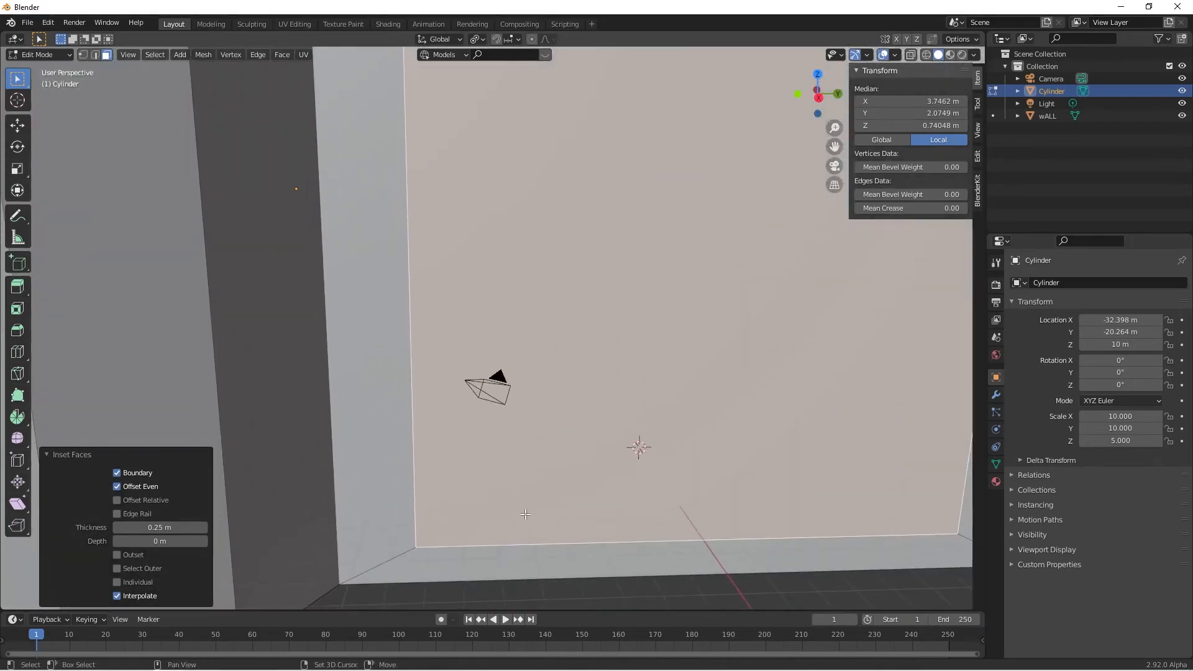
shift+middle_drag(528, 466, 430, 241)
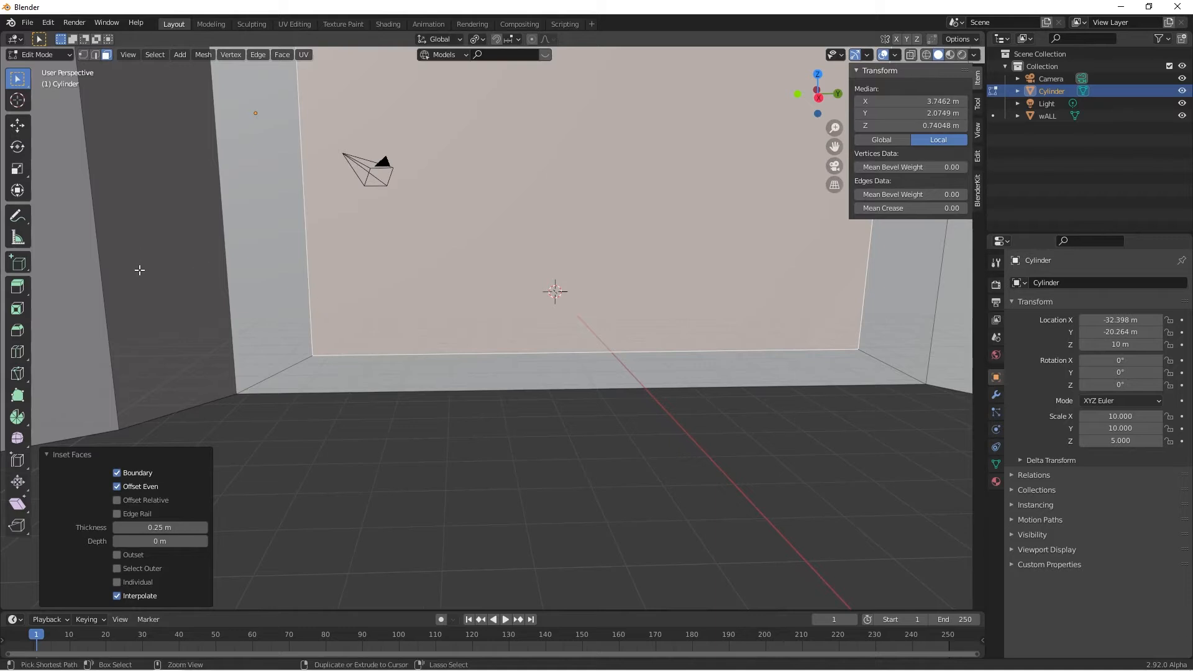
key(ctrl+r)
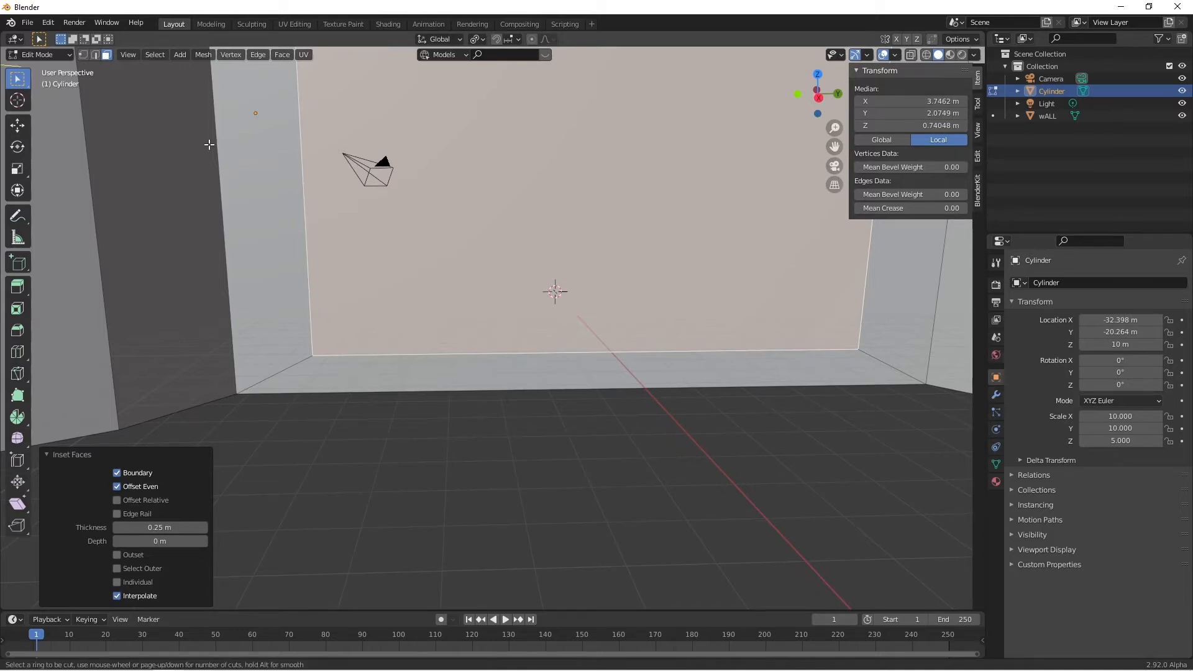
key(Escape)
scroll(210, 152, down, 5)
key(ctrl+r)
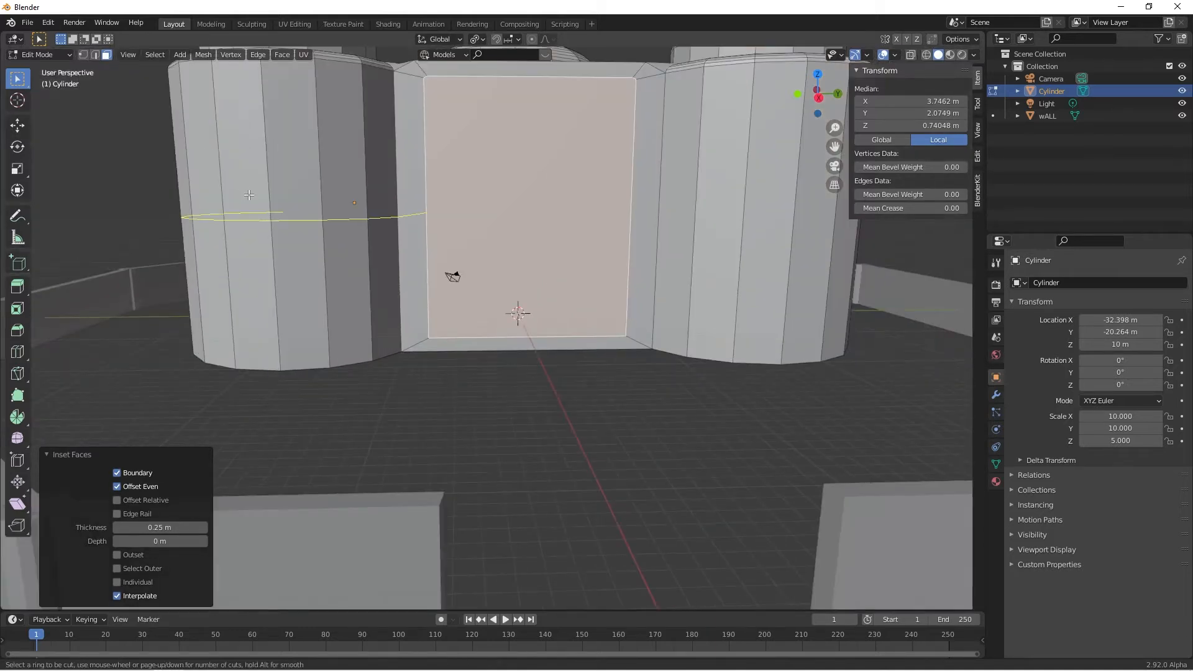
click(249, 194)
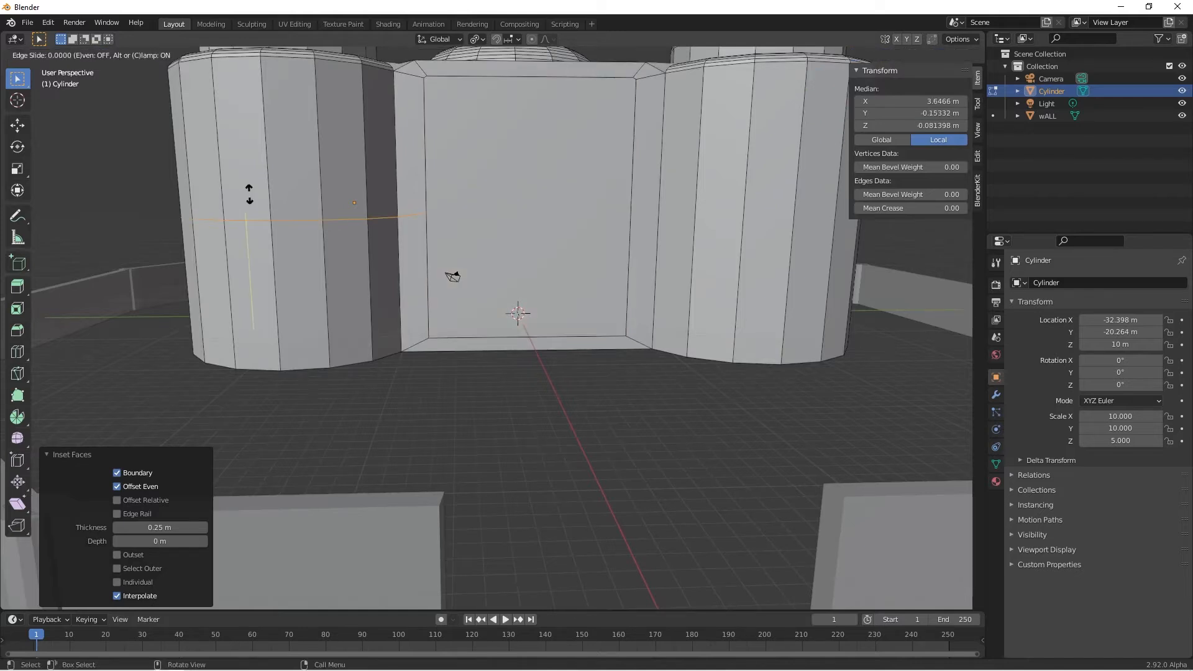
text(-5)
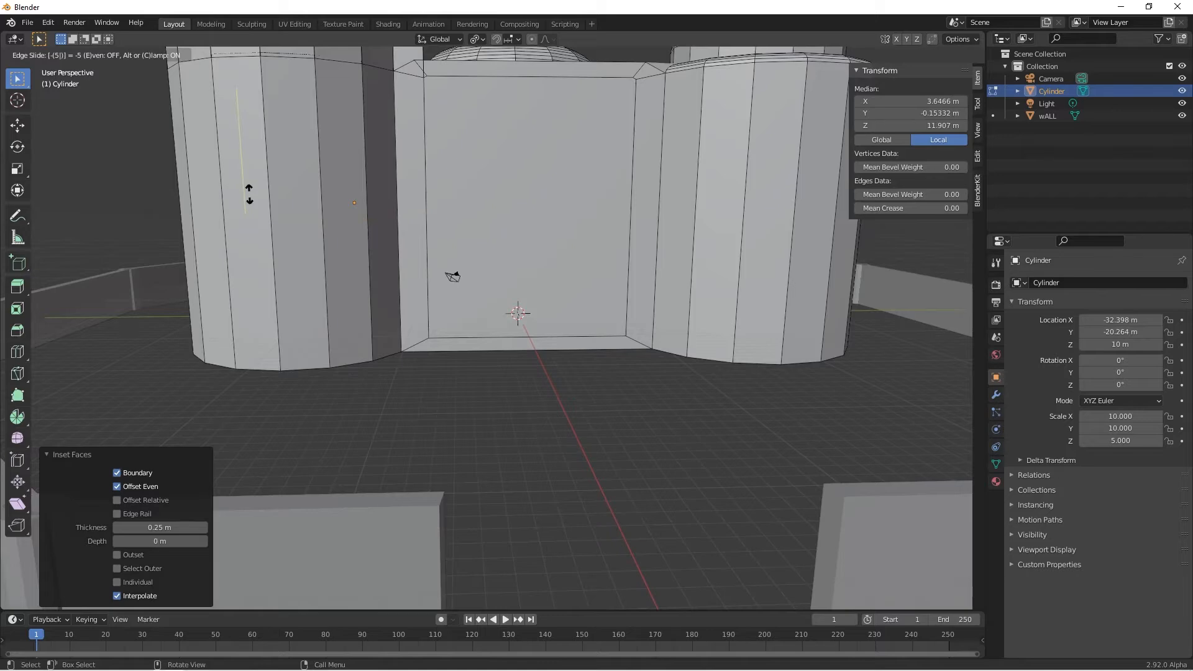
key(BackSpace)
key(BackSpace)
text(5)
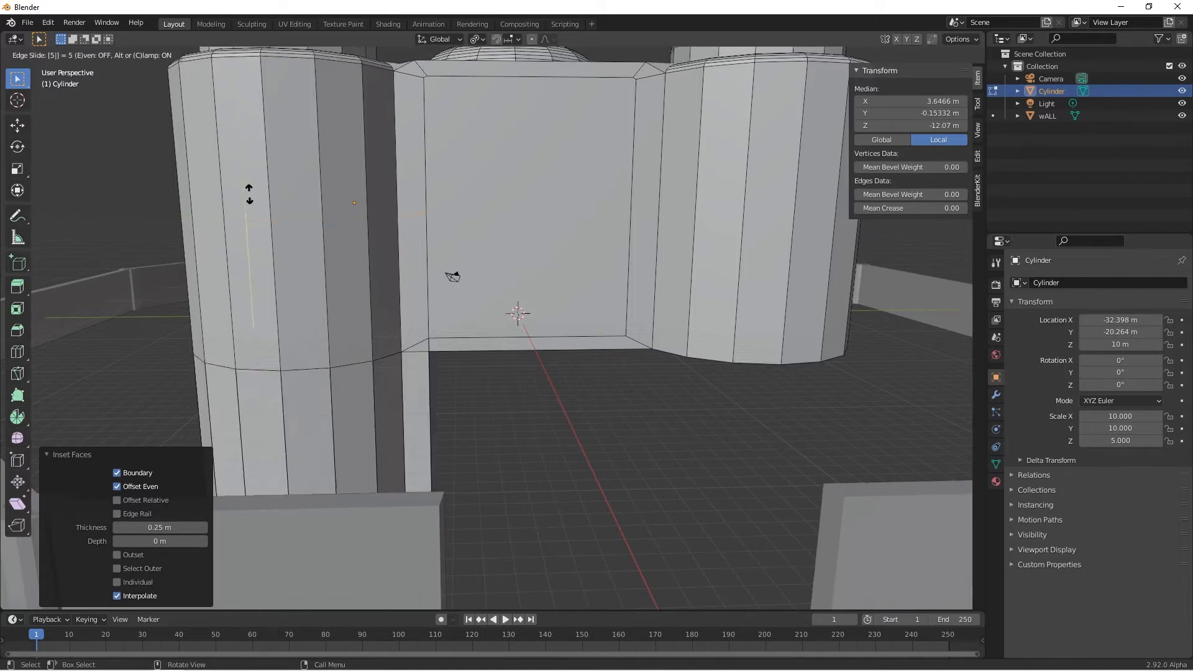
key(BackSpace)
text(1)
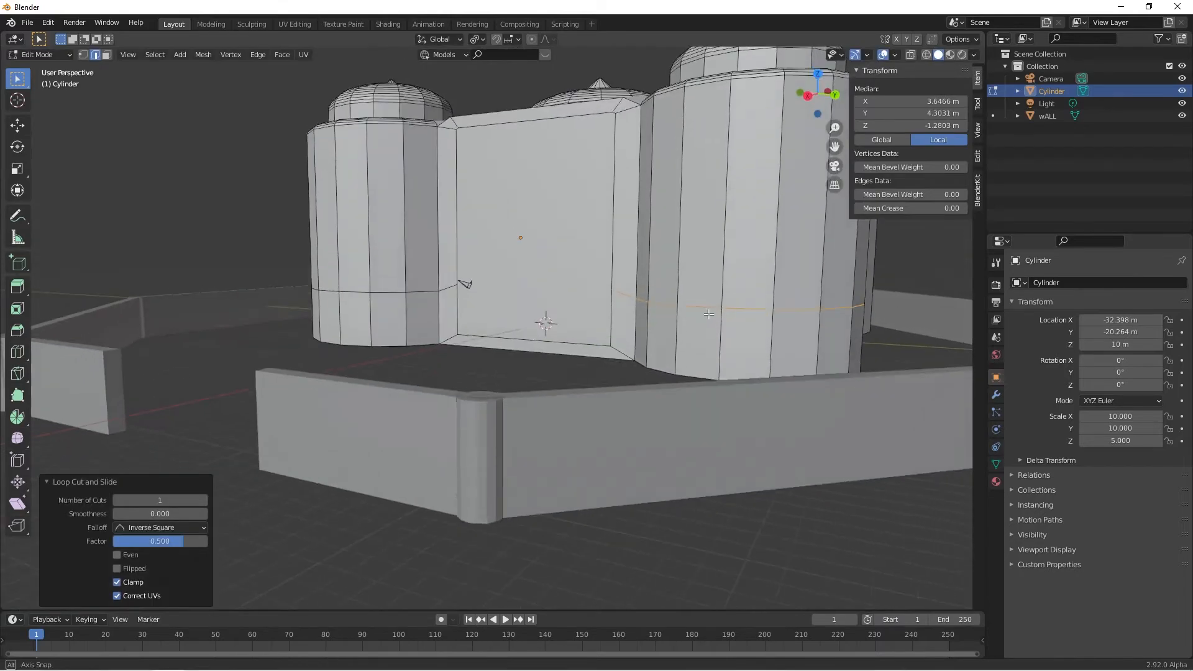
Connect the two vertices where the tower cuts meet the inset front wall face with a horizontal edge.
middle_drag(709, 314, 814, 323)
middle_drag(920, 324, 733, 332)
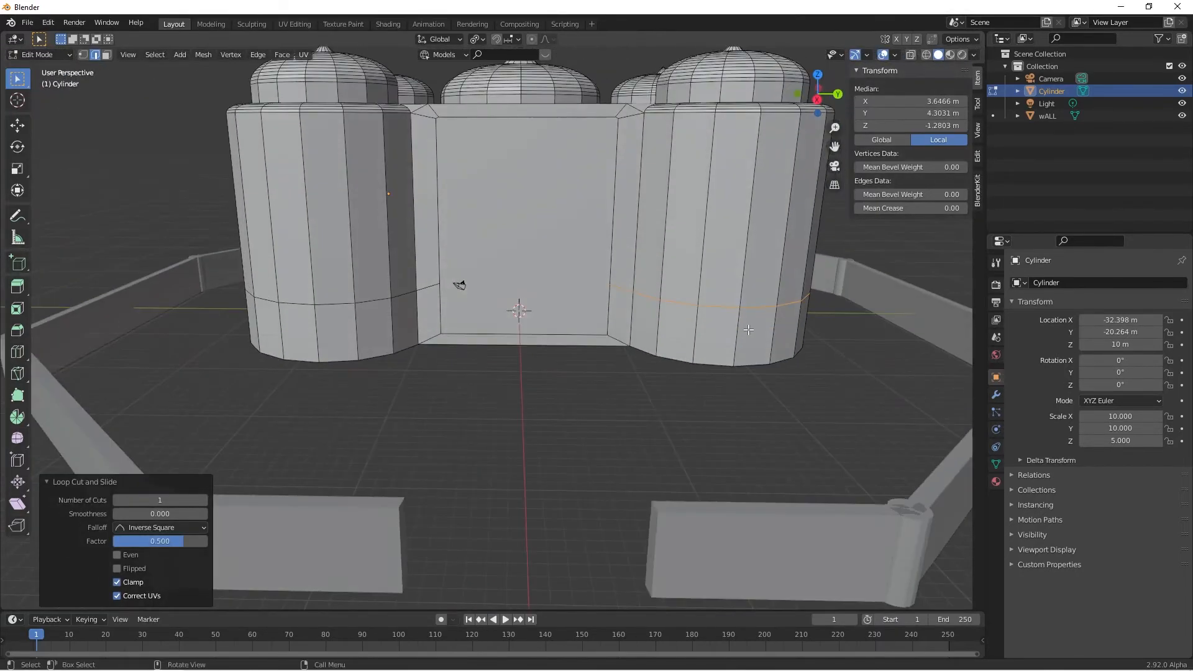
scroll(733, 332, up, 3)
scroll(541, 314, up, 2)
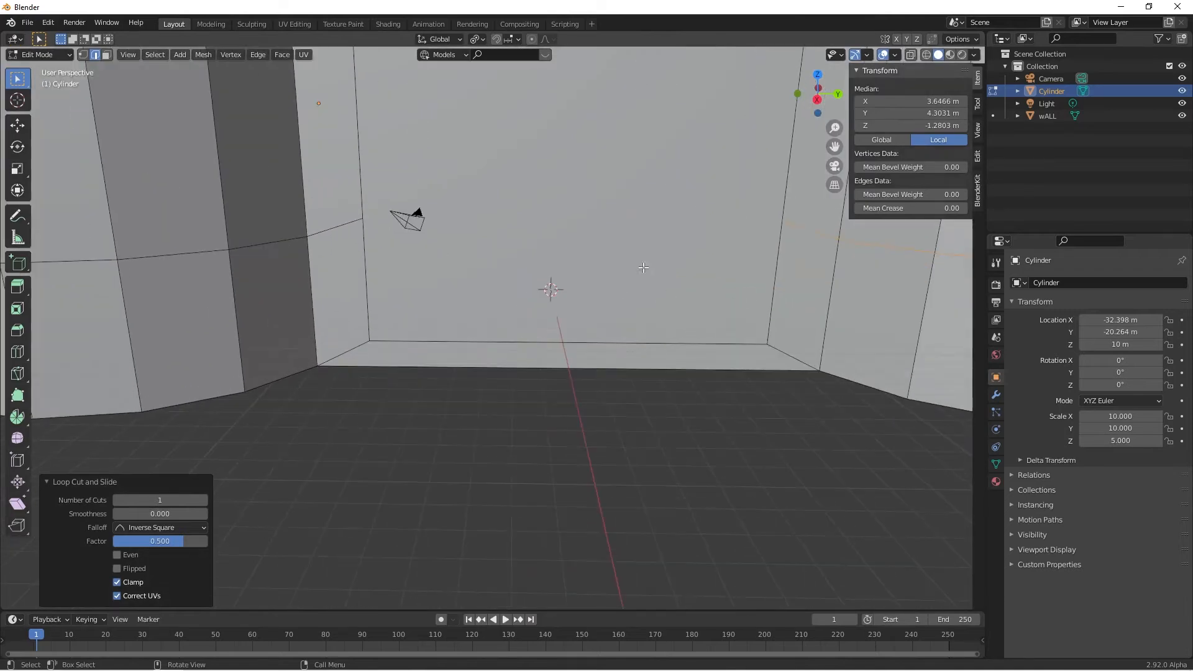
scroll(539, 317, up, 2)
key(1)
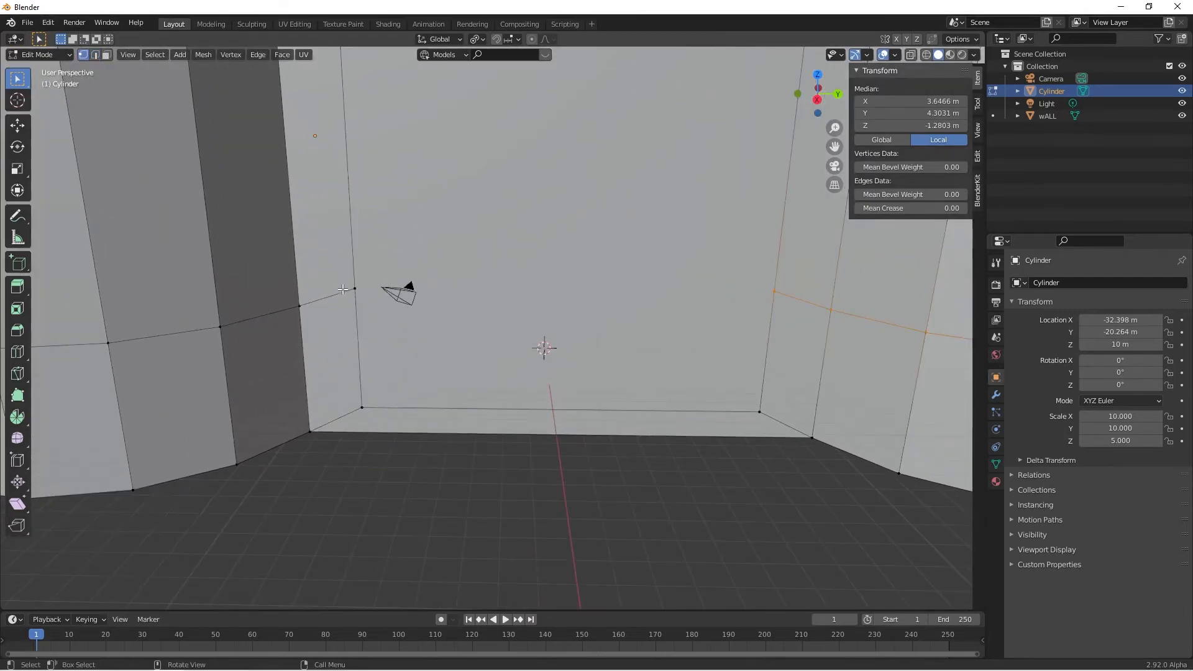
click(342, 289)
shift+click(781, 294)
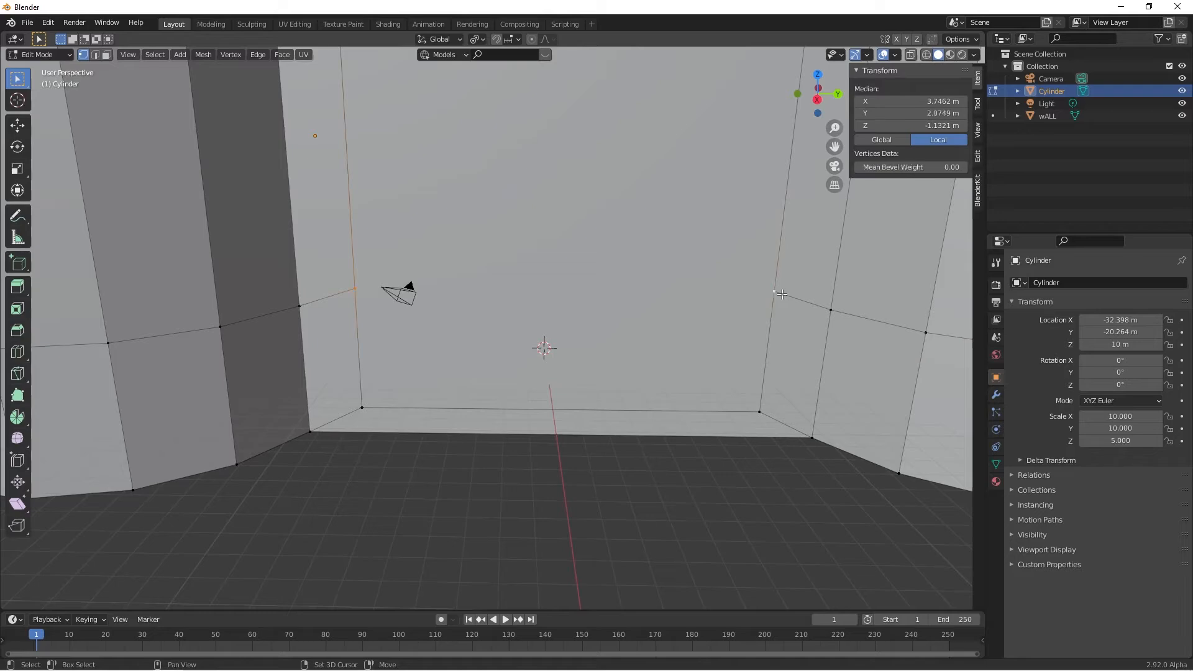
key(j)
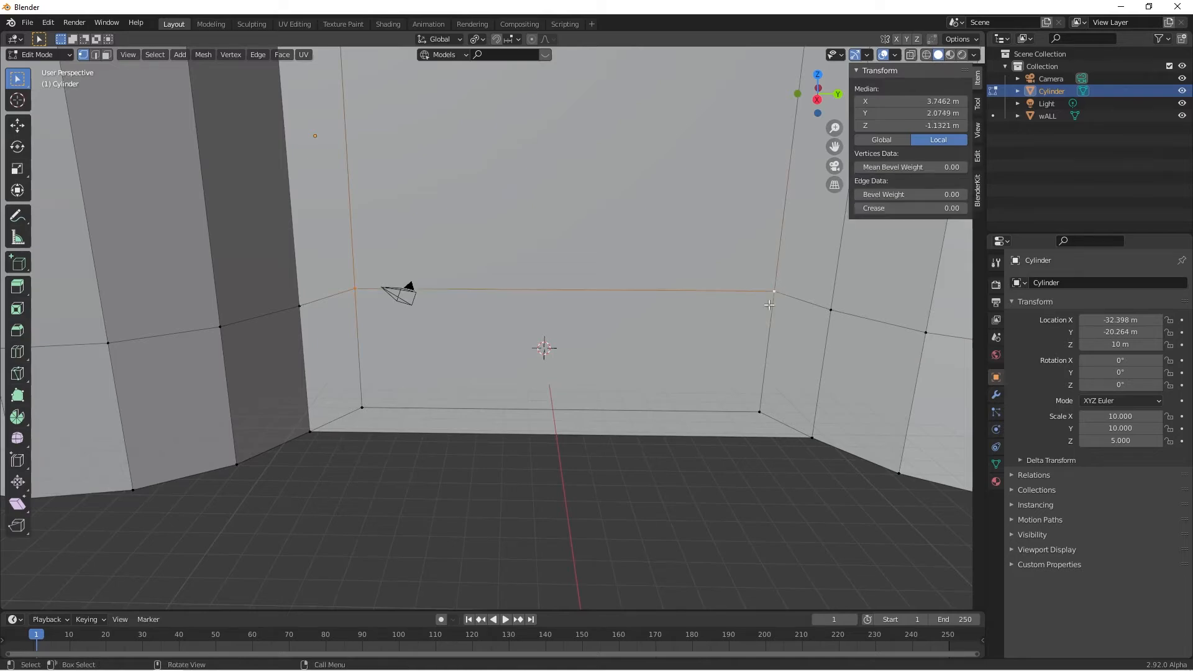
middle_drag(770, 305, 721, 321)
key(3)
click(569, 350)
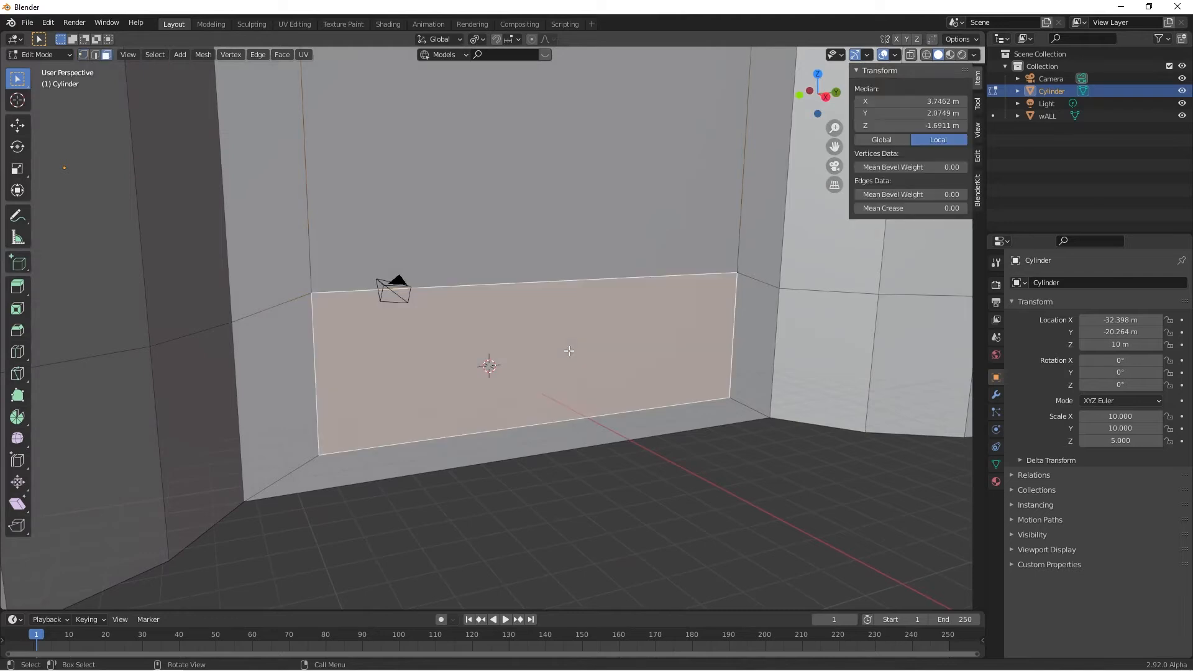
shift+click(528, 441)
scroll(587, 410, up, 5)
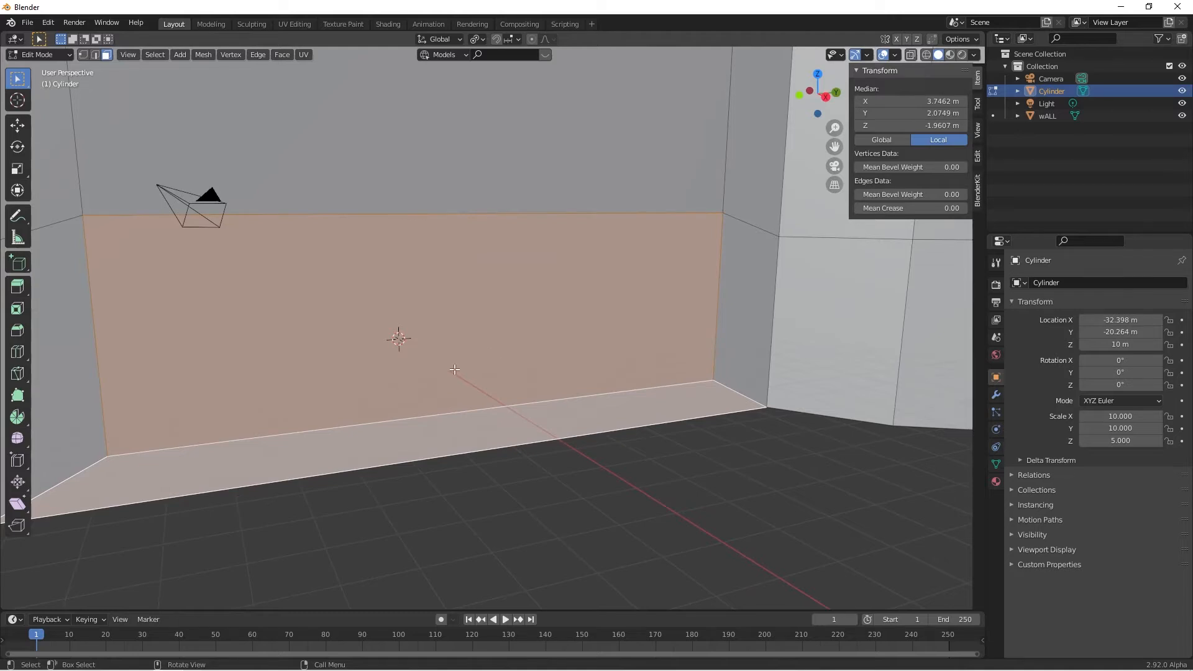
scroll(454, 369, down, 3)
scroll(455, 369, up, 4)
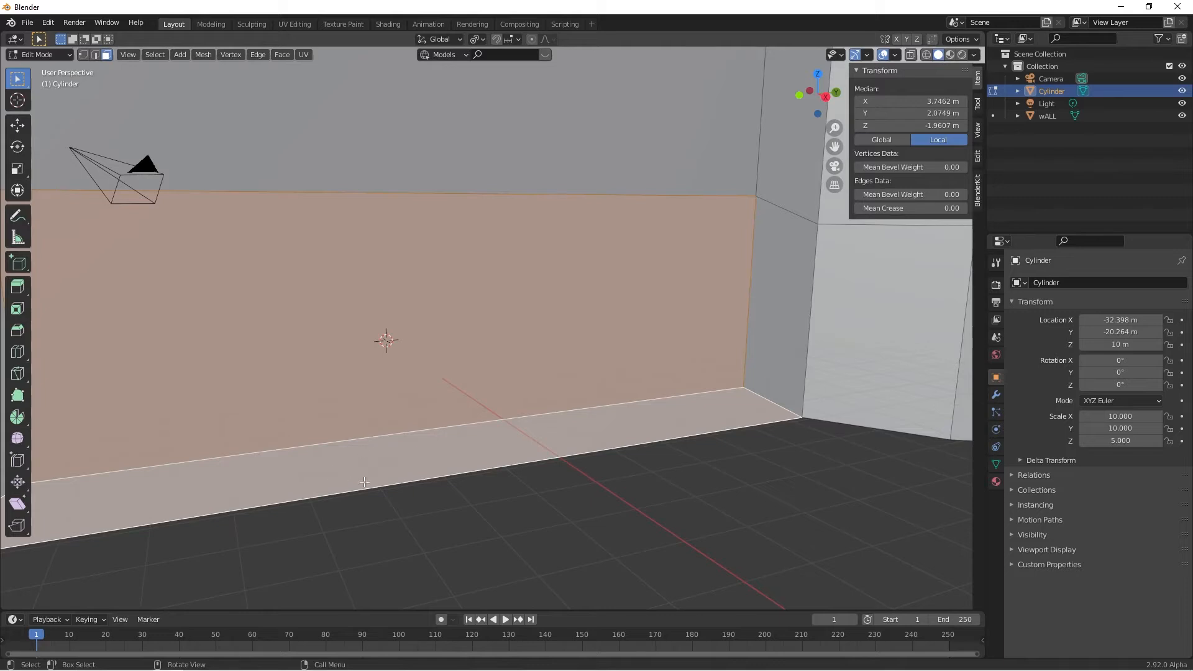
key(alt+a)
Divide the lower front wall face and the strip beneath it with two unslid vertical loop cuts, and deselect them.
key(ctrl+r)
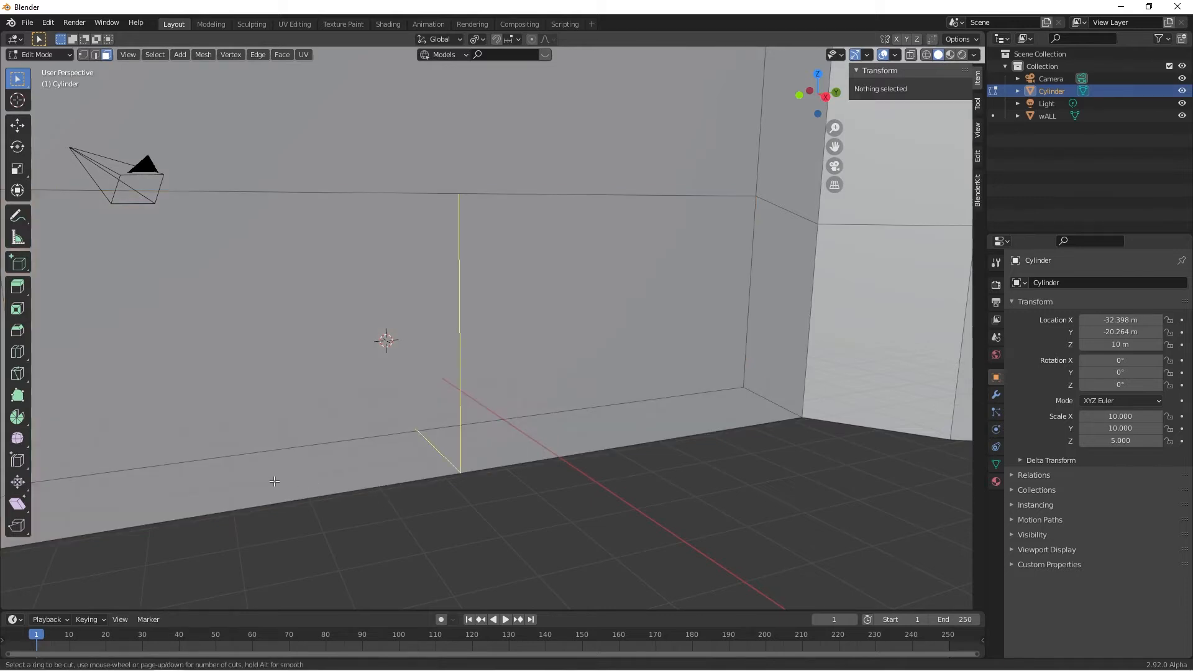
scroll(274, 481, up, 1)
click(274, 481)
right_click(266, 483)
middle_drag(267, 483, 508, 476)
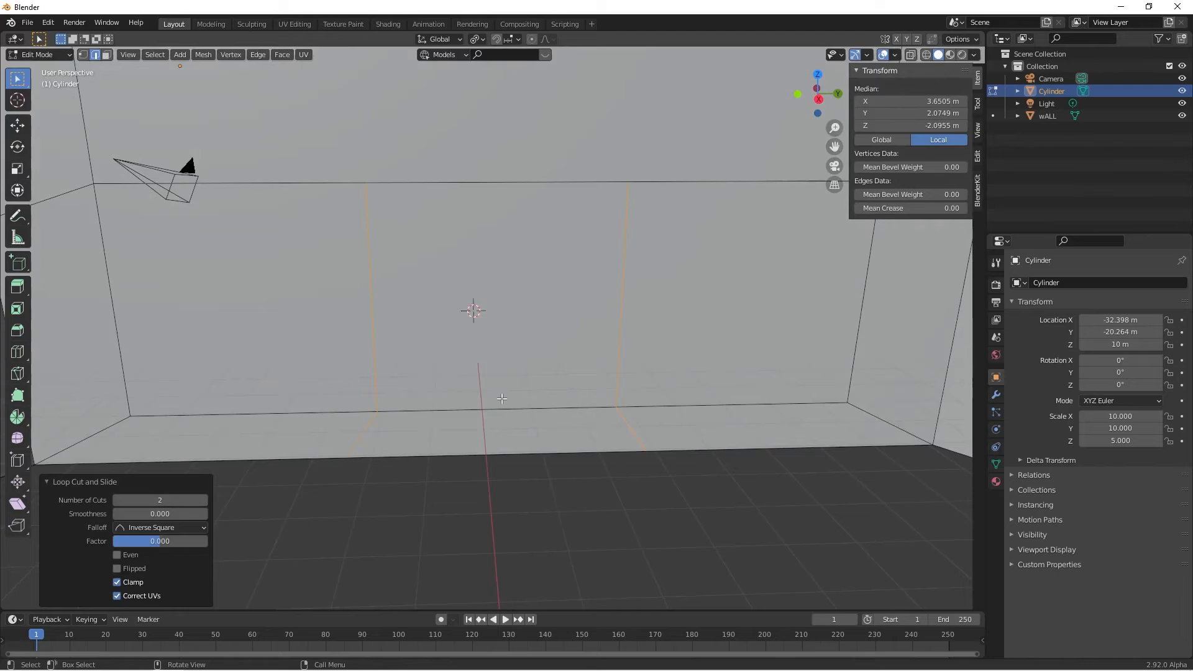
key(alt+a)
middle_drag(525, 323, 510, 353)
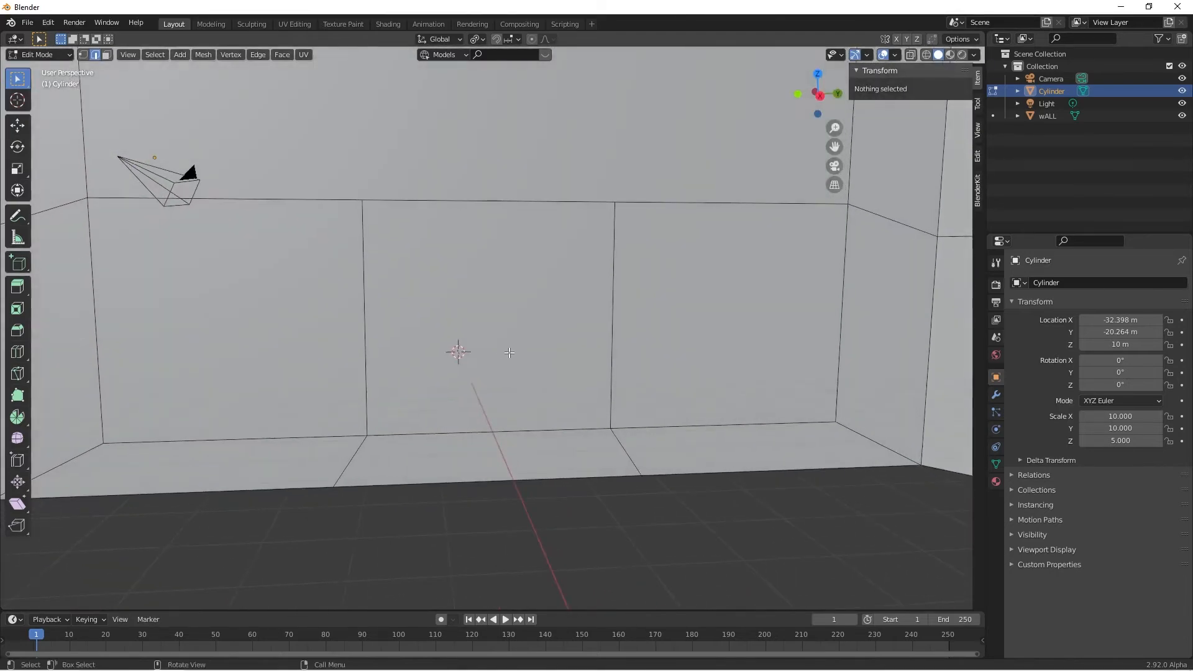
Delete the middle lower wall face and the strip face beneath it to open a doorway.
key(3)
click(463, 352)
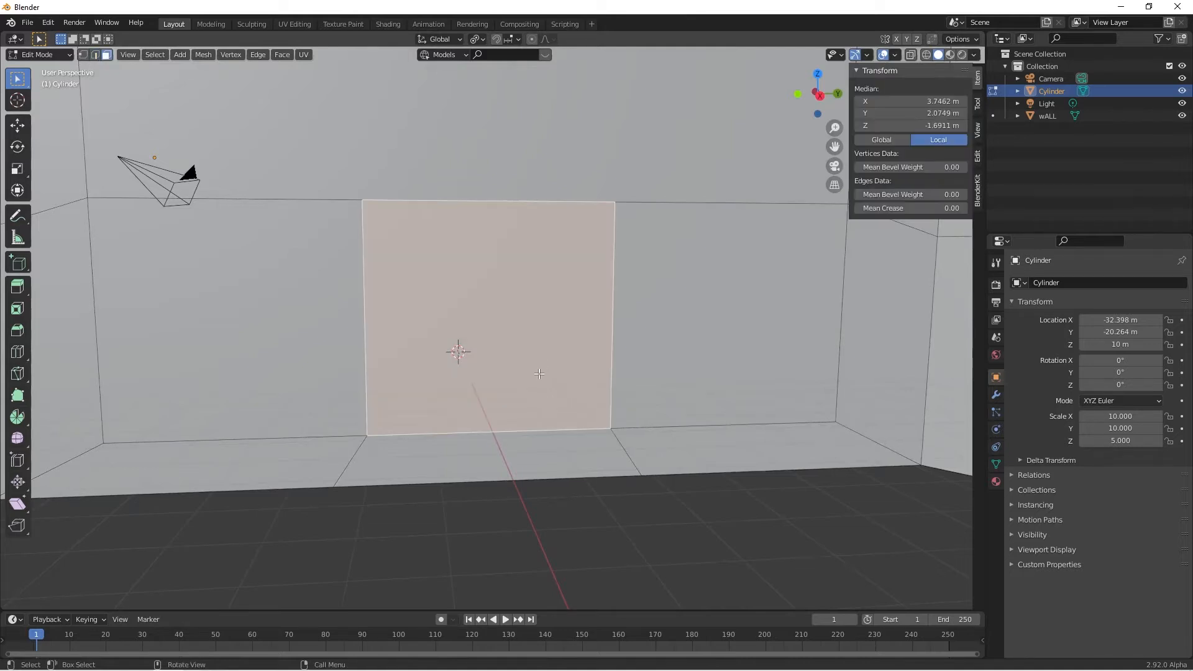
shift+click(525, 448)
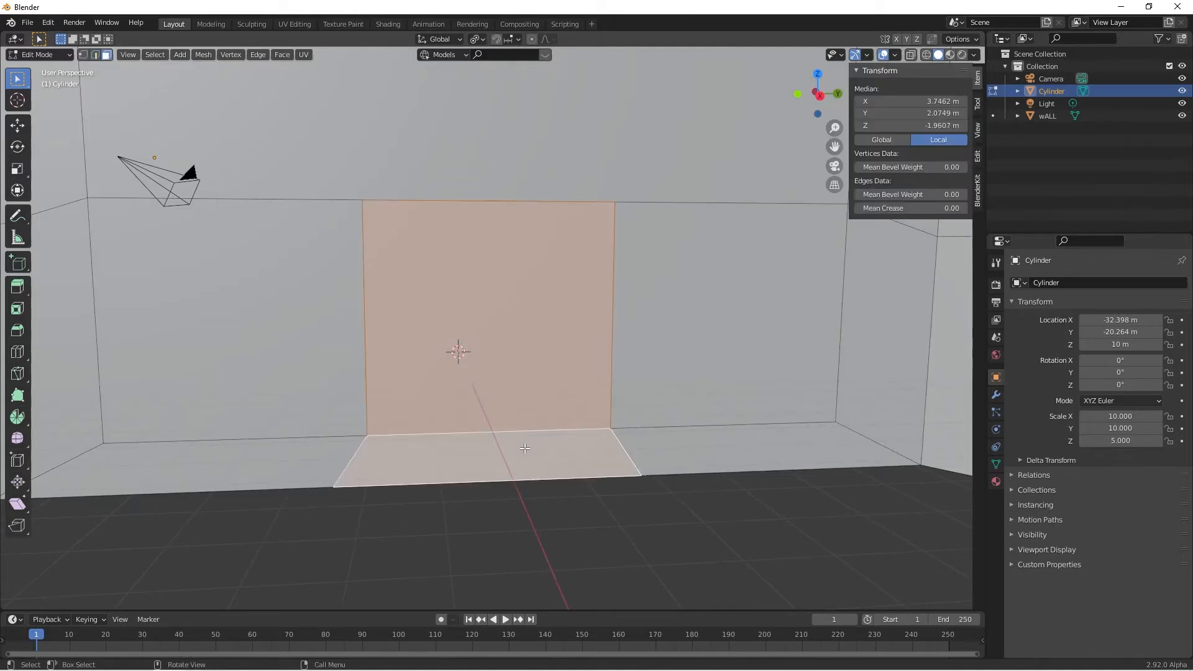
key(x)
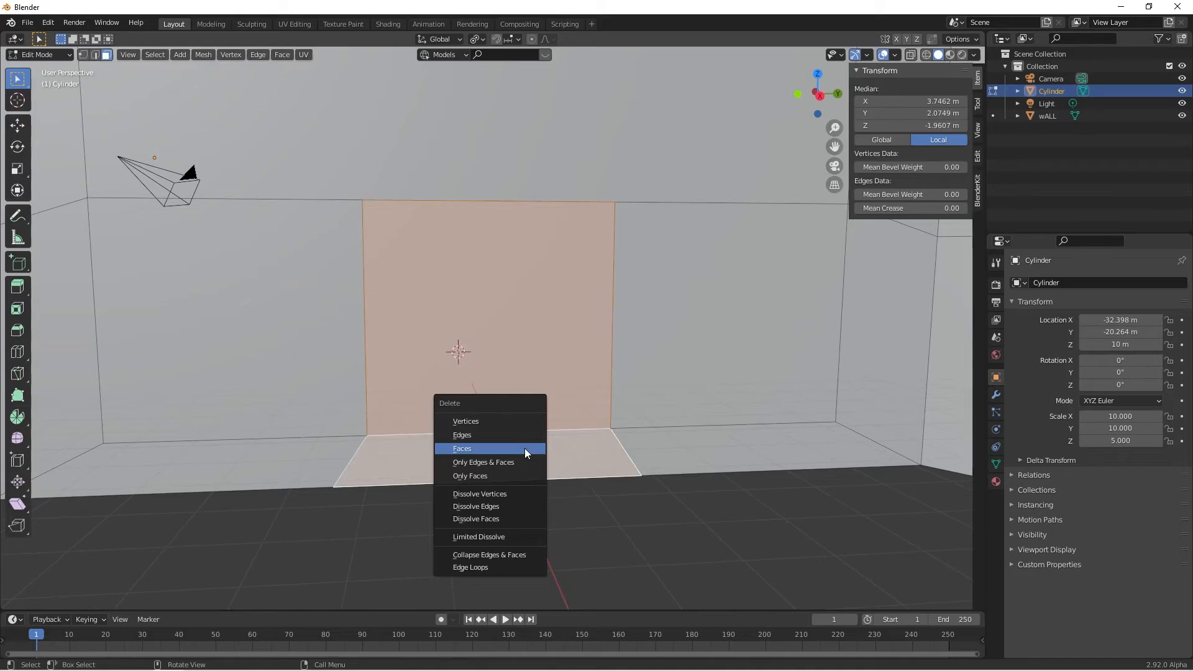
click(525, 448)
Extrude the doorway opening's boundary edge loop by -1 m along X to give the wall thickness.
middle_drag(569, 323, 598, 330)
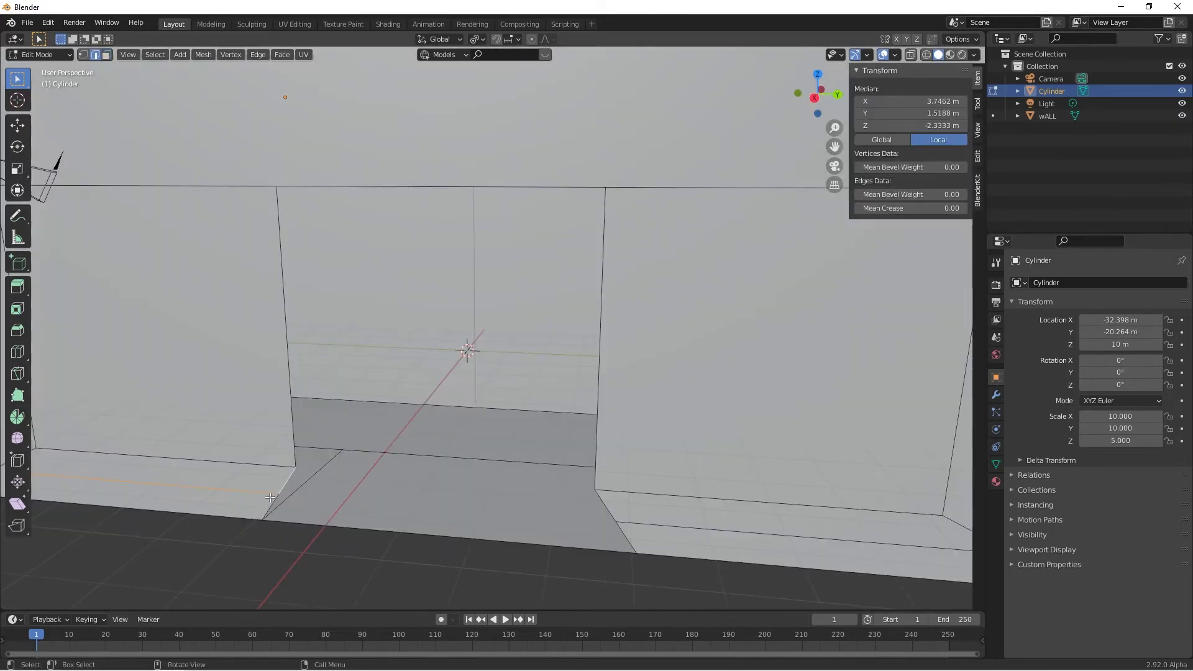
click(266, 502)
alt+click(266, 502)
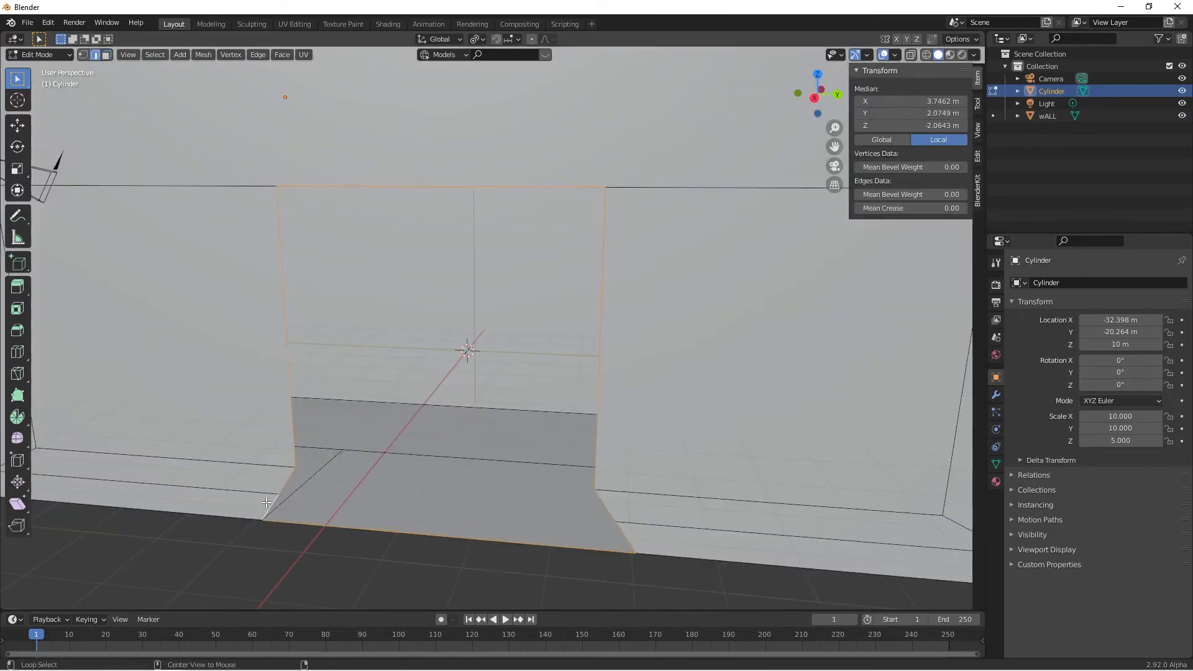
text(gx)
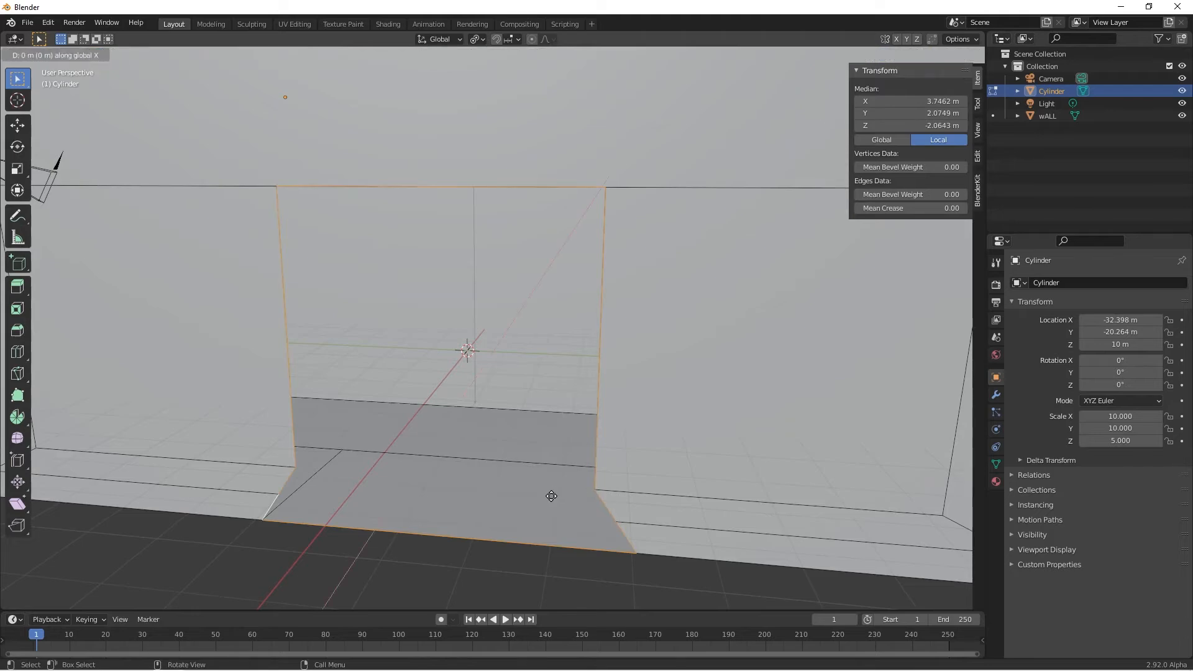
text(-1)
key(Return)
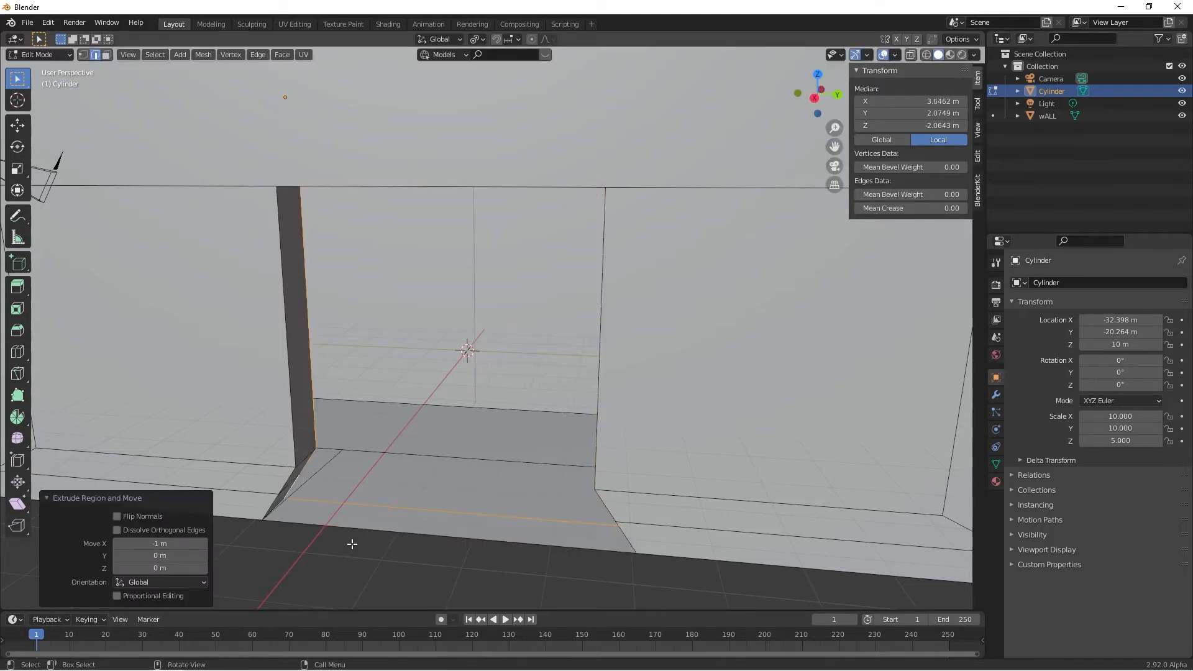
Add one unslid loop cut through the inset border strip running out from the doorway's base.
middle_drag(352, 544, 323, 525)
key(ctrl+r)
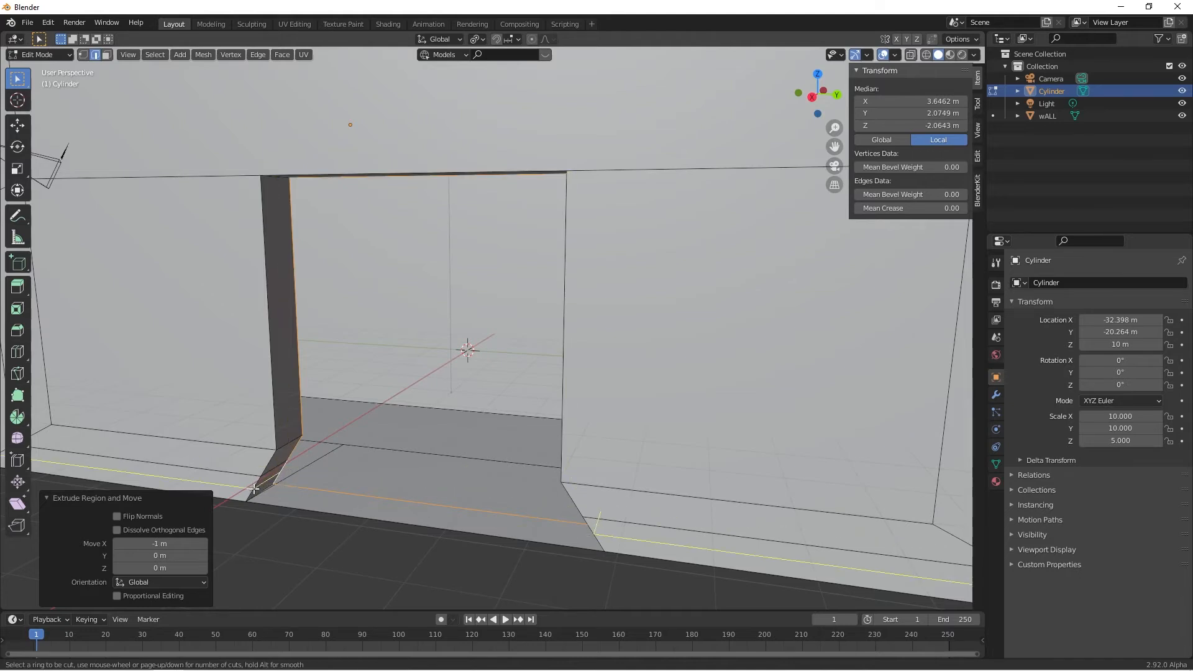
click(265, 487)
right_click(480, 542)
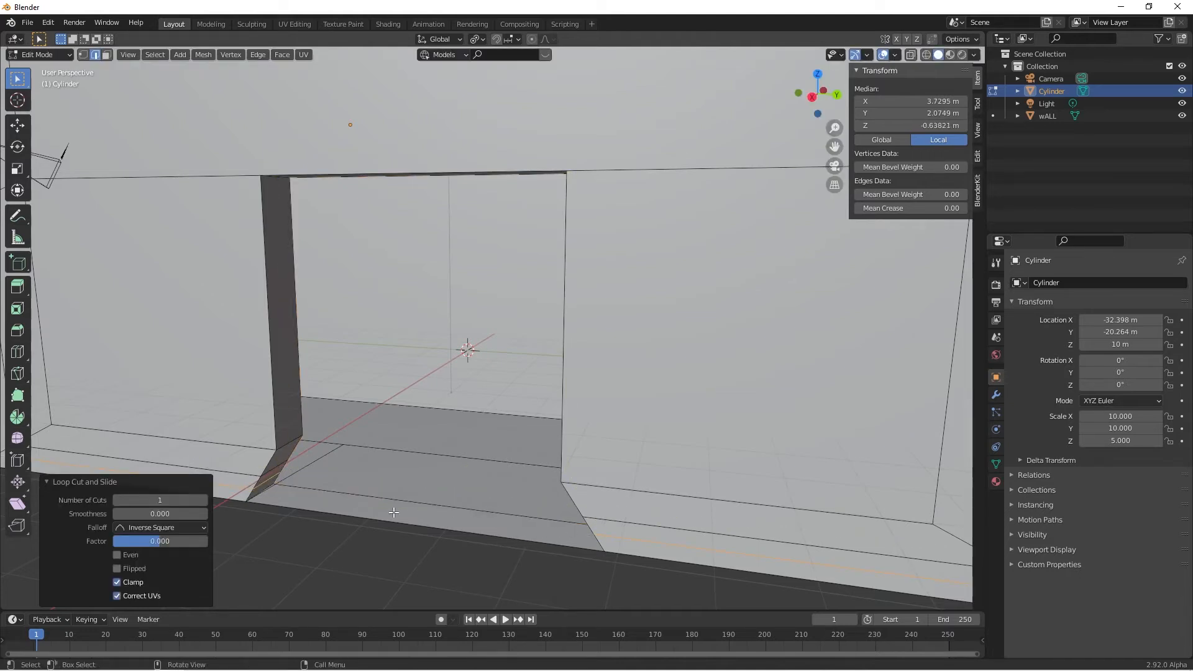
Bridge the lowest side faces on both sides of the doorway to form a threshold, and clear the selection.
click(262, 493)
middle_drag(420, 498, 394, 499)
key(3)
click(256, 457)
middle_drag(257, 457, 620, 485)
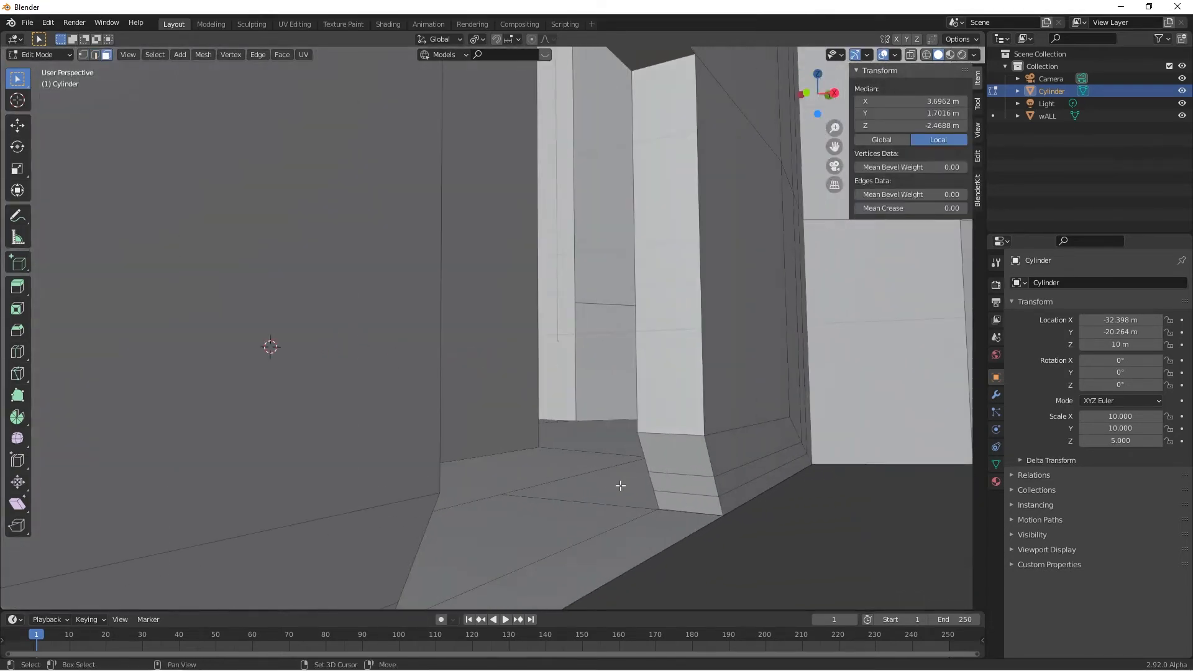
click(682, 505)
right_click(681, 504)
click(681, 504)
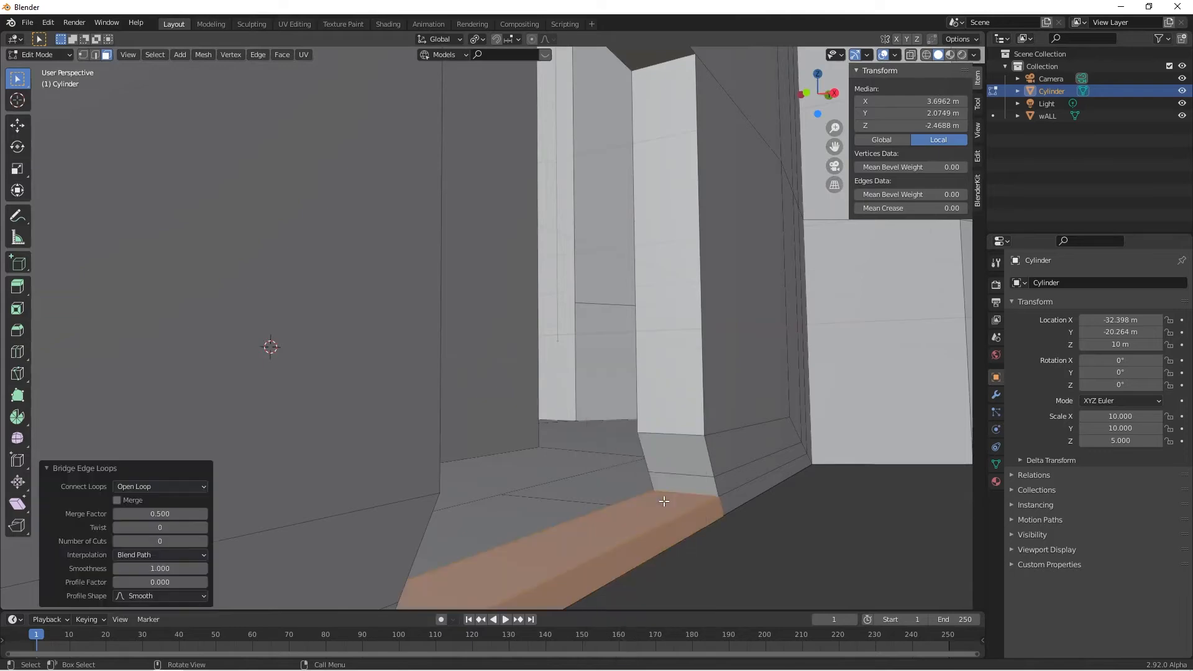
middle_drag(680, 504, 607, 572)
click(670, 545)
scroll(580, 547, down, 2)
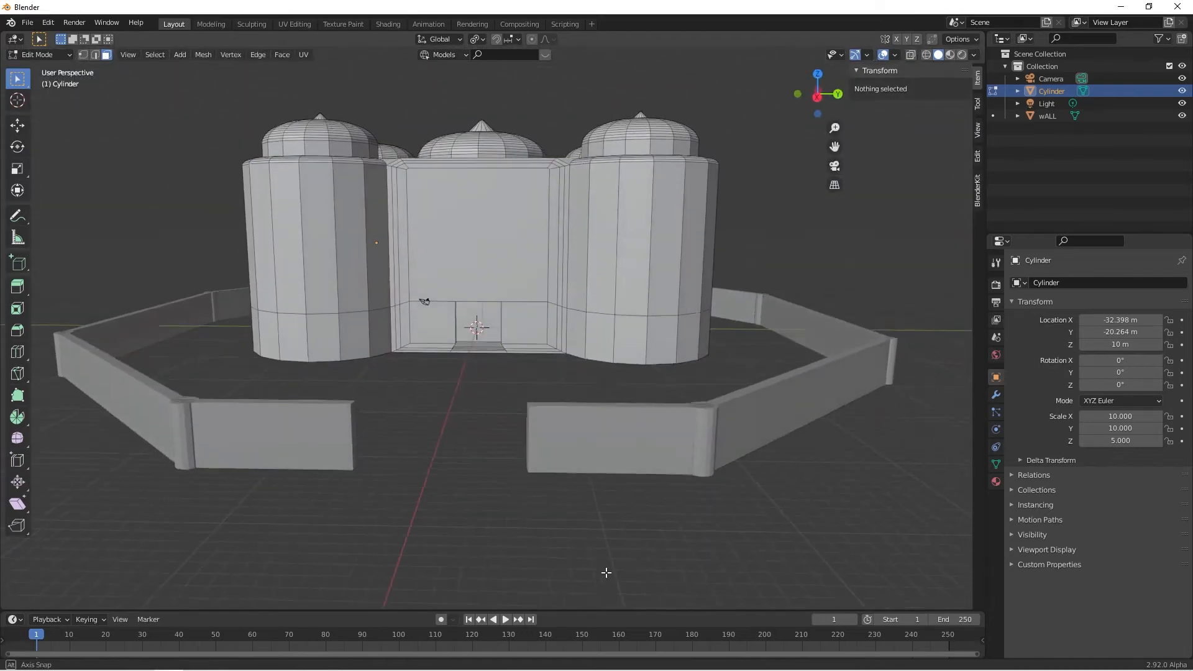
Look over the castle from above and switch to the Photos app to view the reference render Palace0181.png.
middle_drag(436, 506, 468, 525)
scroll(339, 431, up, 4)
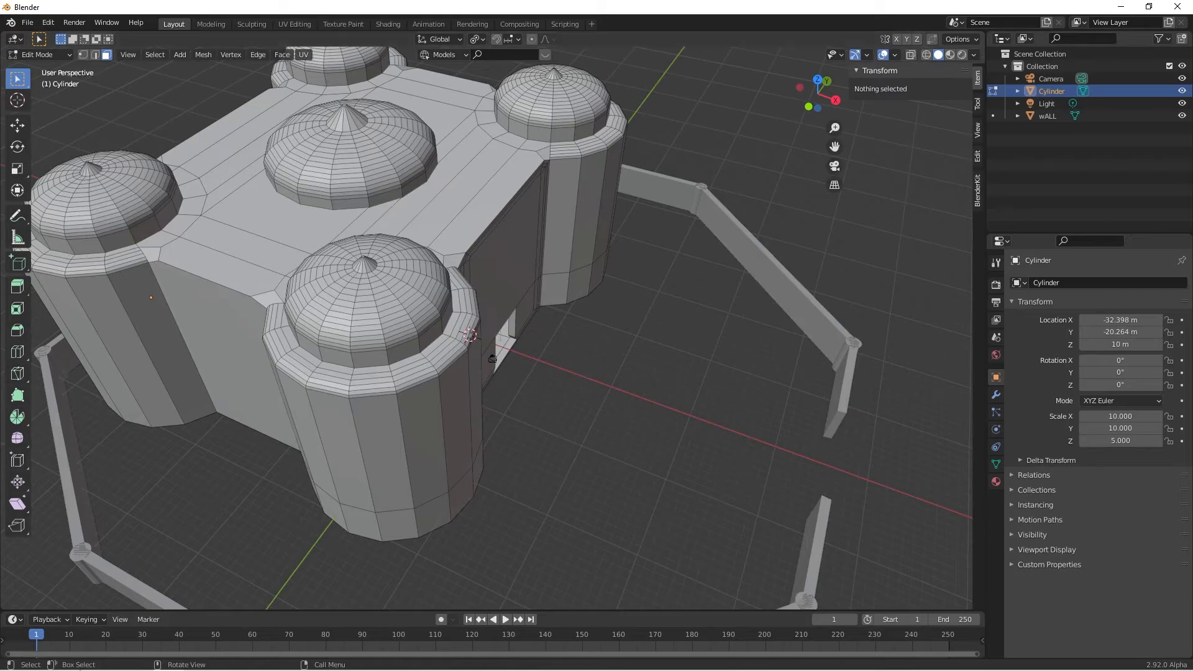
mouse_move(118, 667)
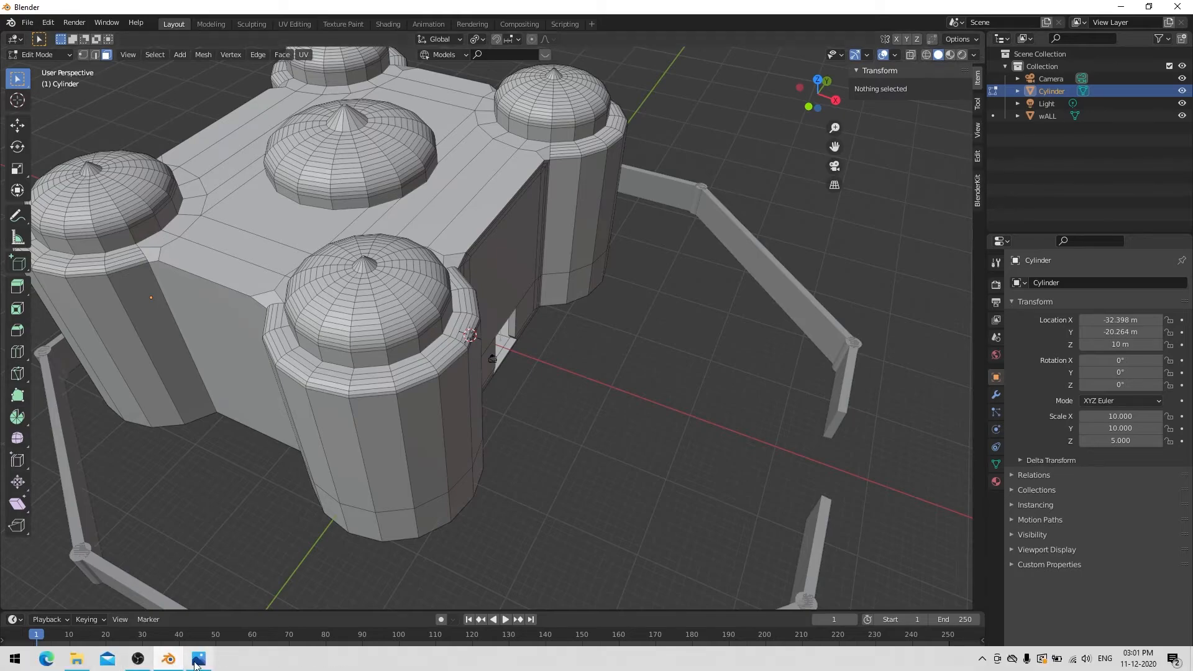
click(199, 659)
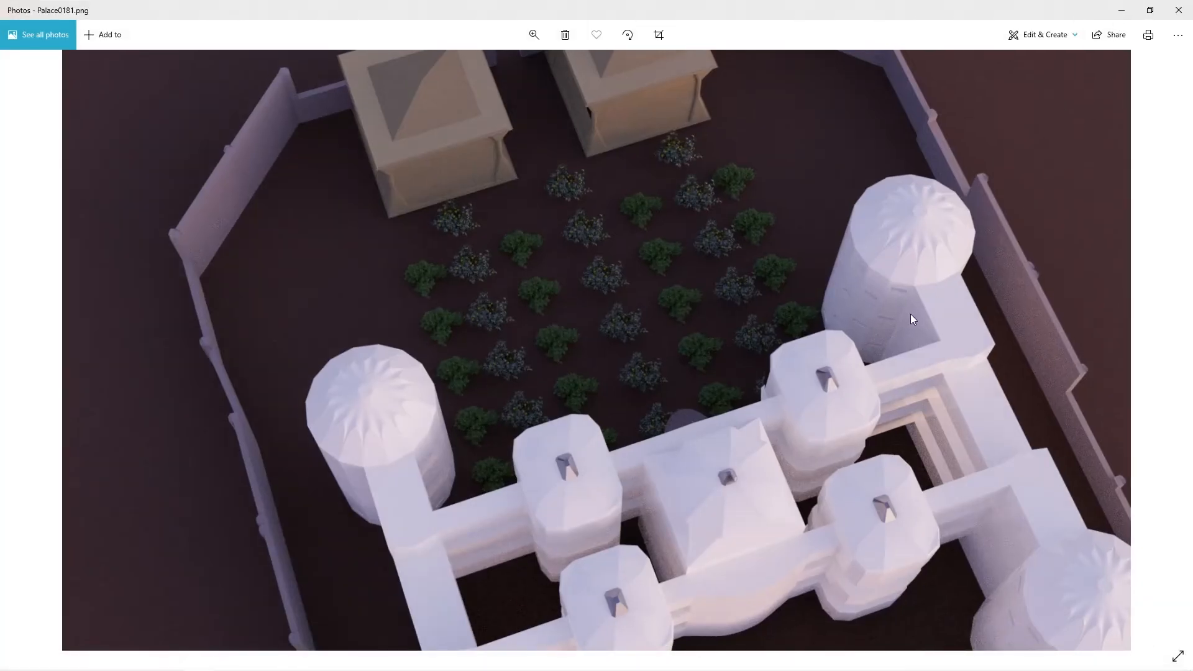
Examine a roof tower up close in the reference render Palace0180.png, close the image and return to Blender.
key(Left)
scroll(936, 265, up, 2)
scroll(936, 252, up, 2)
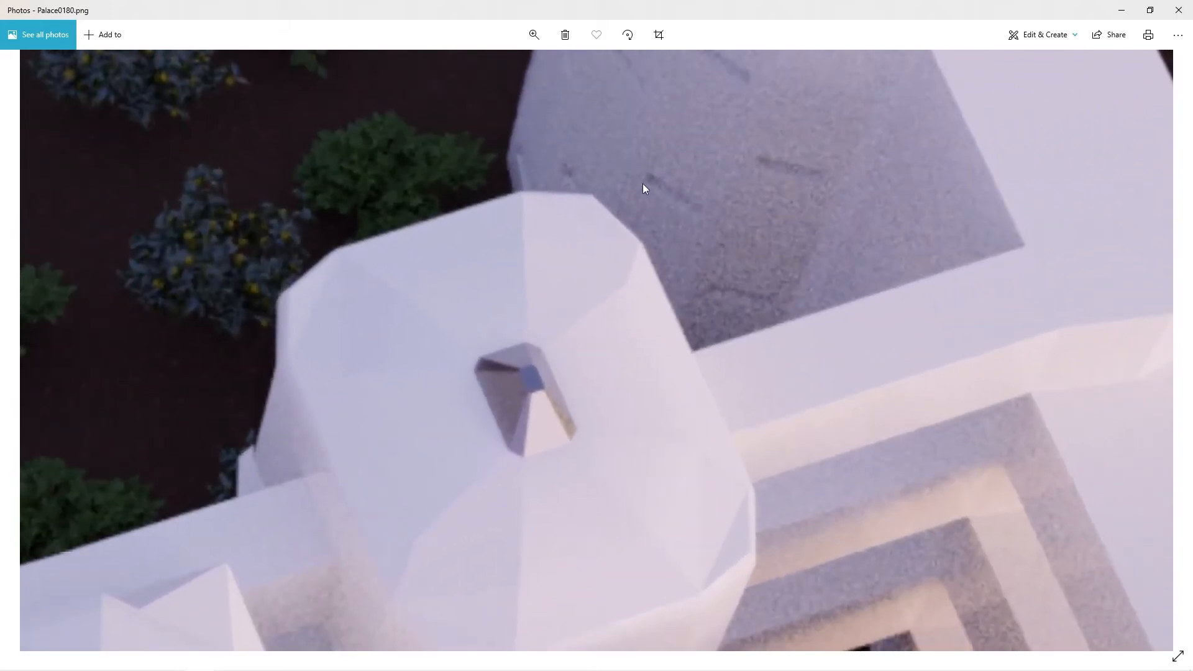
click(1178, 10)
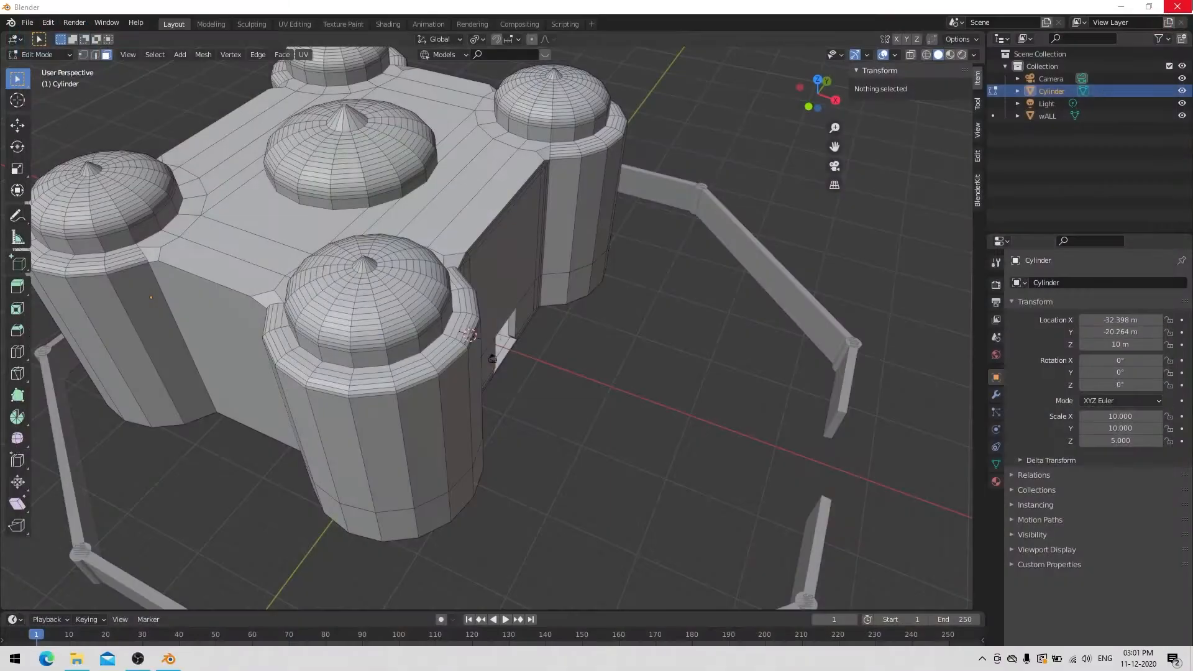
Inspect the castle and its outer wall from several sides, up to a side wall between two corner towers.
middle_drag(653, 312, 555, 298)
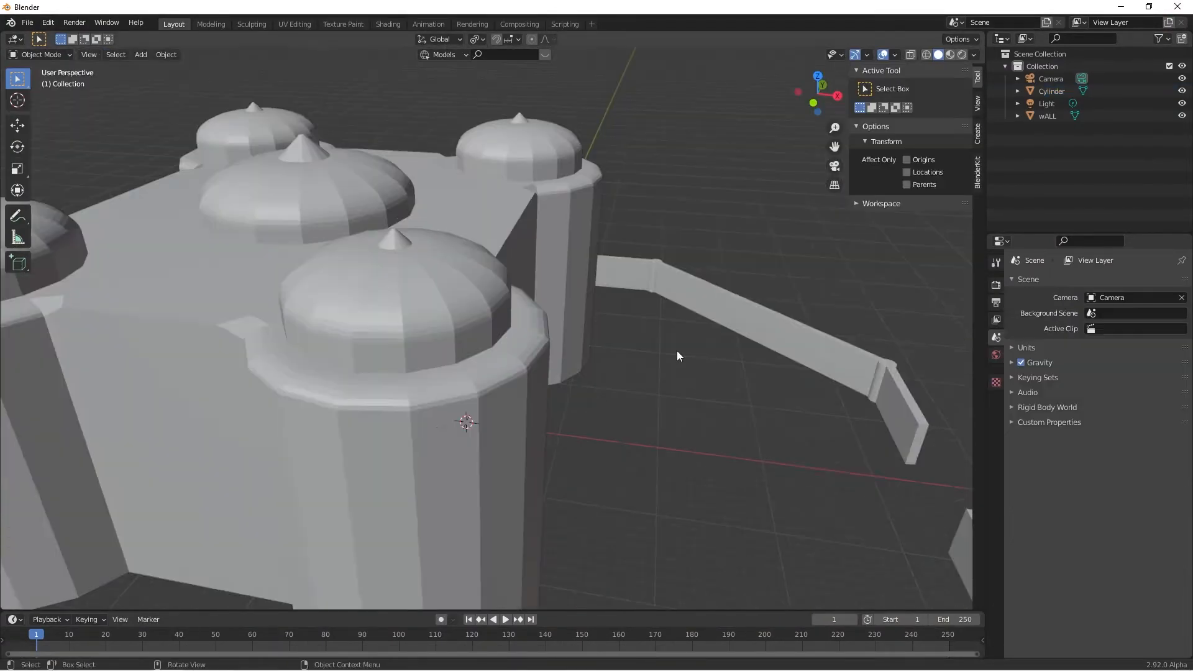
scroll(676, 353, down, 5)
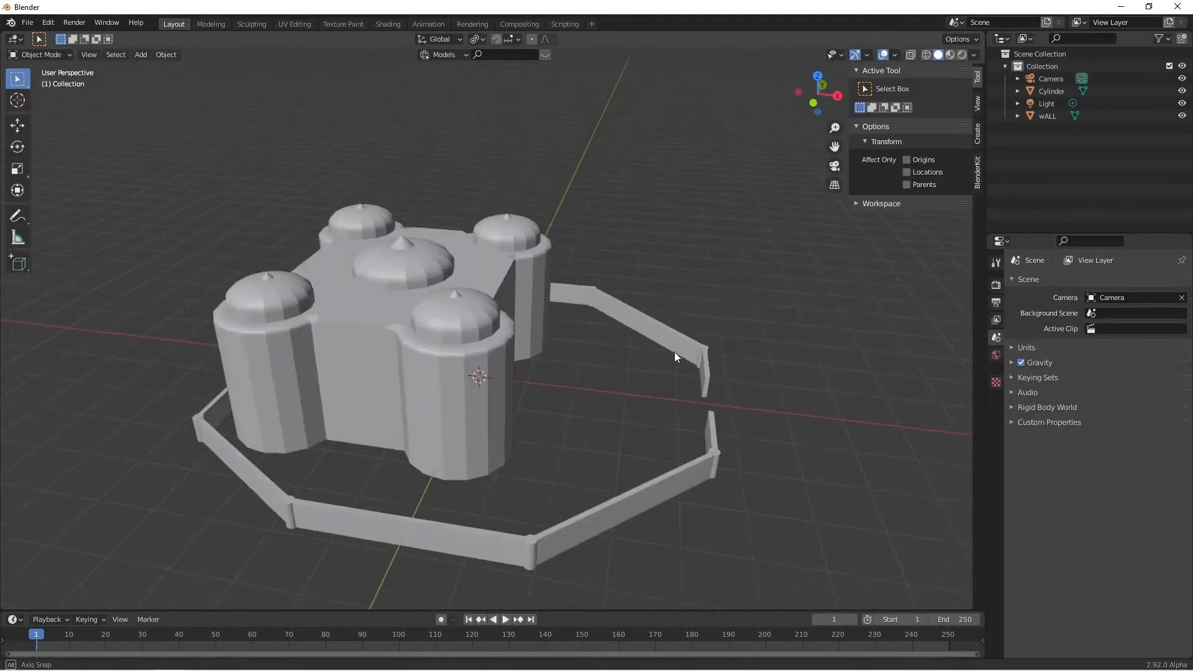
middle_drag(676, 353, 490, 423)
scroll(524, 343, up, 4)
scroll(802, 364, up, 3)
scroll(802, 364, down, 5)
scroll(560, 395, up, 3)
scroll(490, 424, up, 5)
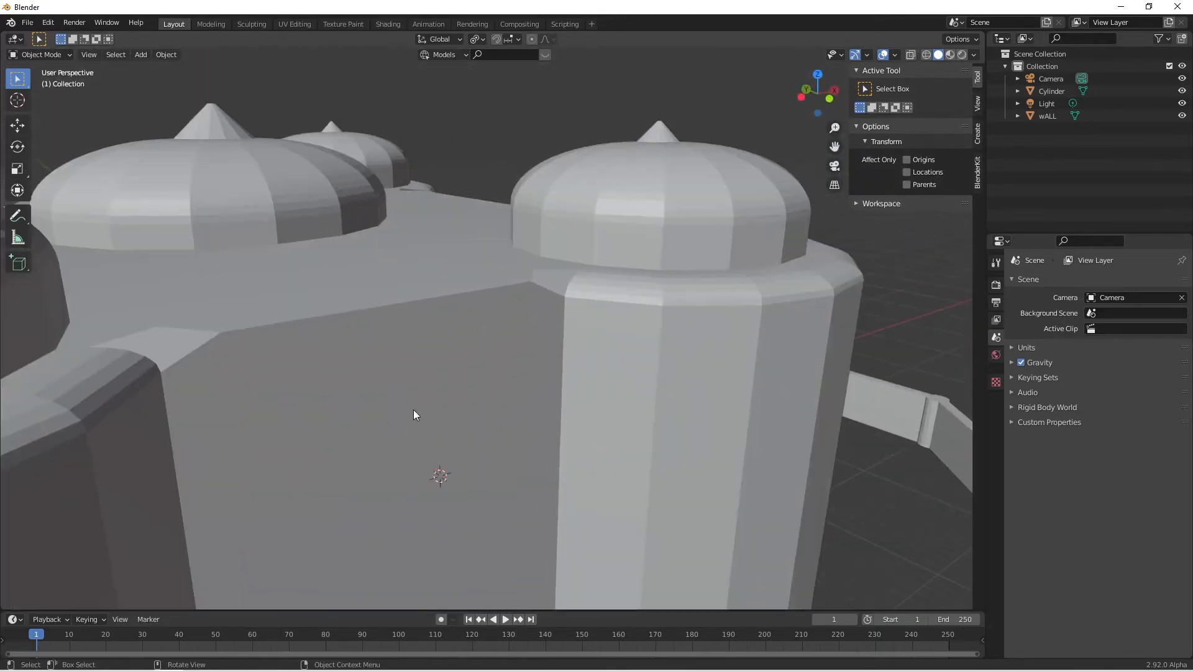
Add three evenly spaced, unslid loop cuts around the corner tower above its existing lower edge loop.
click(390, 409)
key(Tab)
click(387, 410)
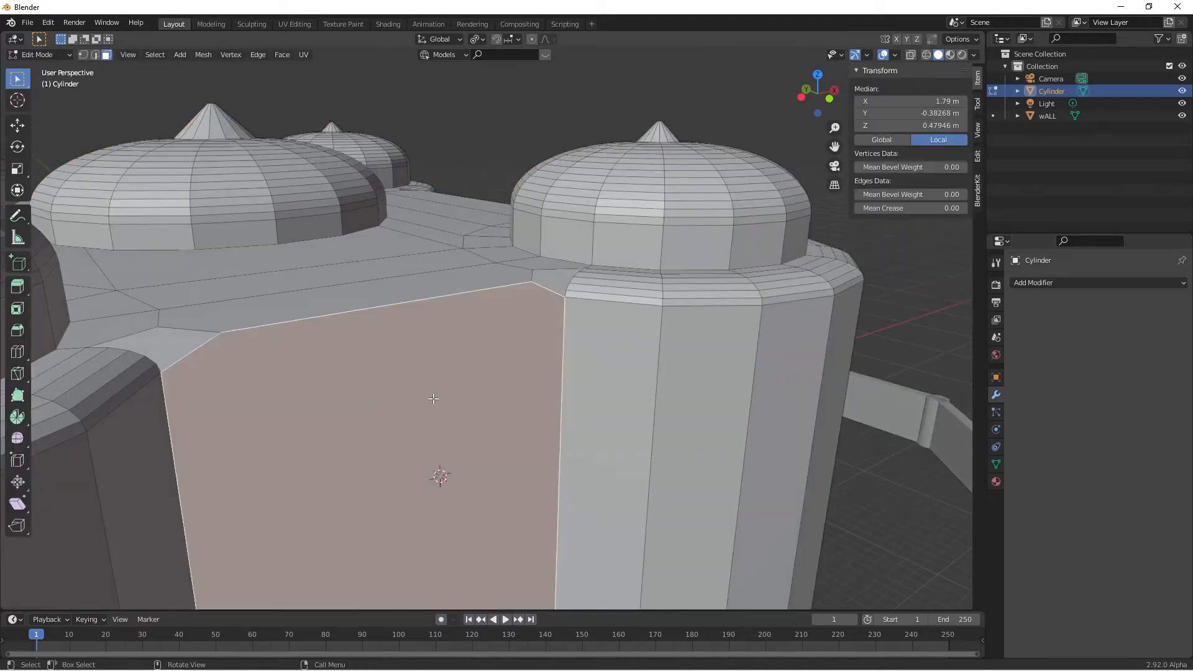
scroll(435, 397, down, 5)
middle_drag(435, 397, 382, 392)
scroll(415, 385, up, 3)
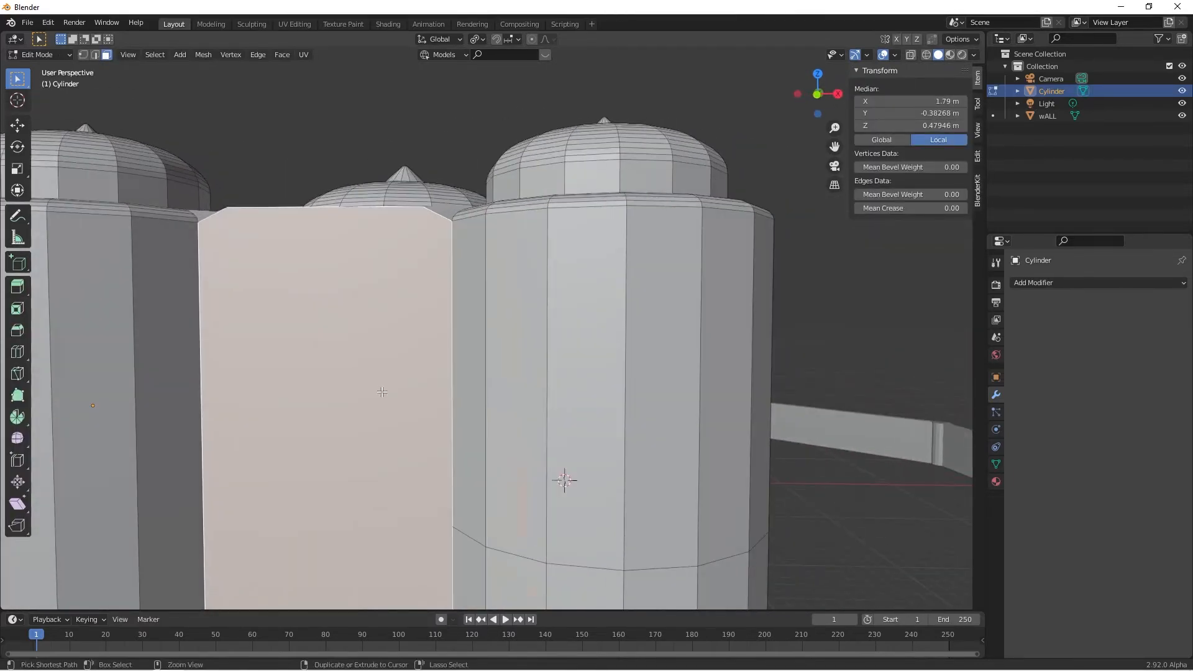
key(ctrl+r)
scroll(527, 343, up, 2)
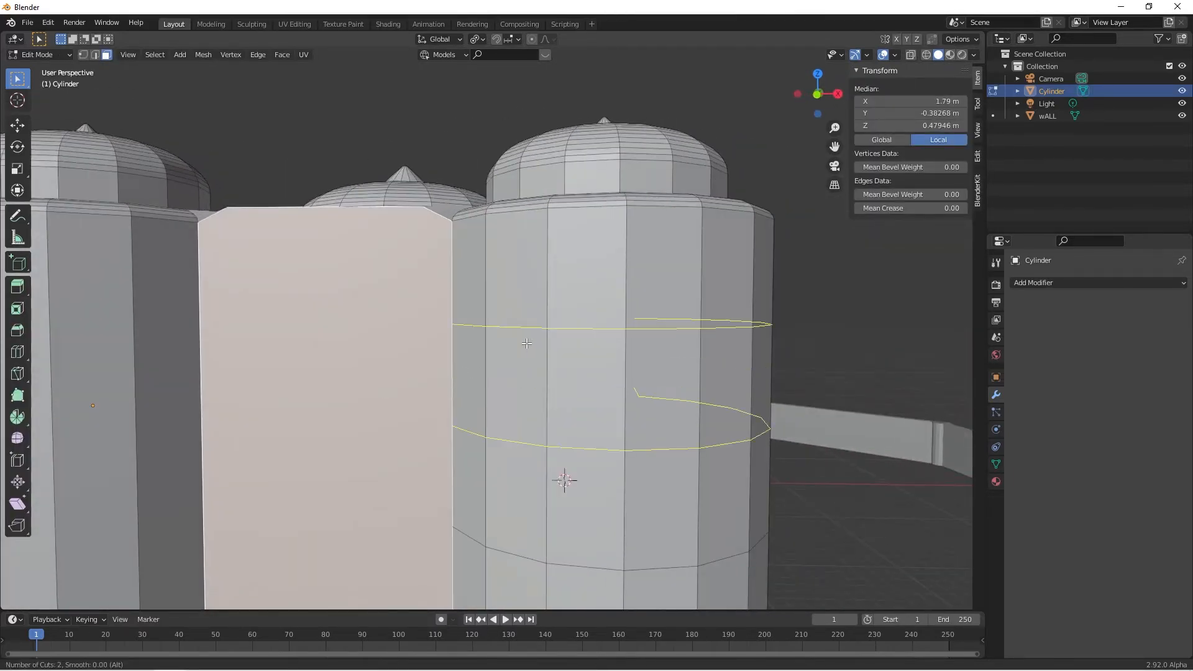
click(526, 343)
right_click(527, 343)
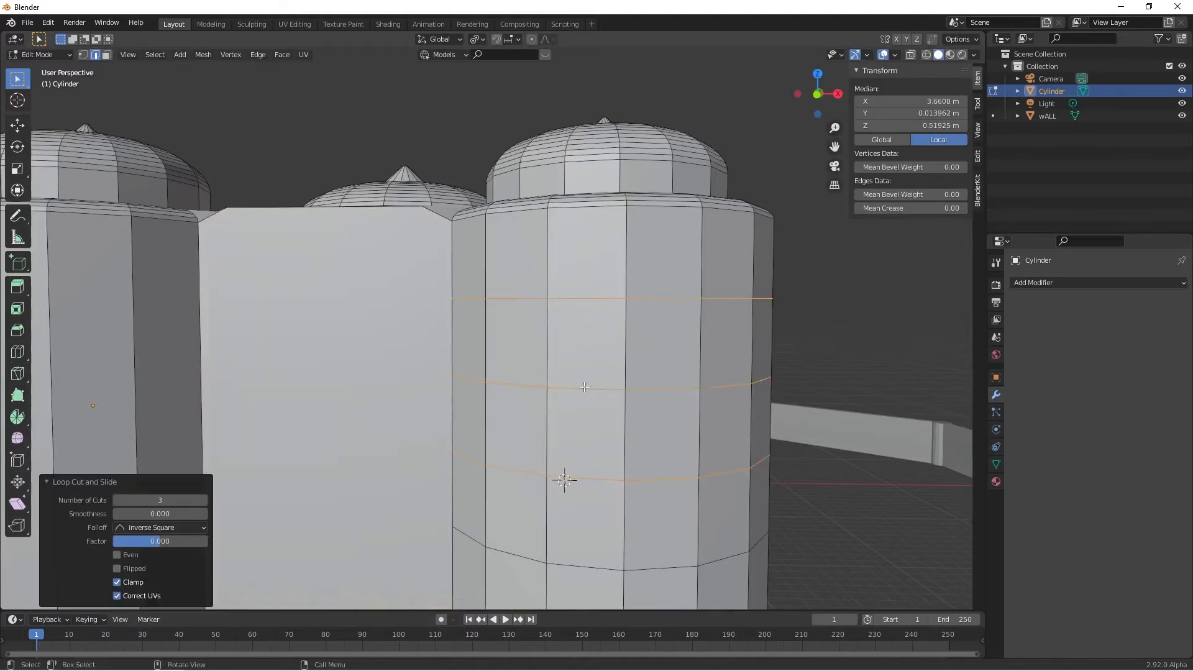
Add one loop cut around the corner tower at the other end of the side wall, slid toward the base by a factor of 0.5.
shift+middle_drag(584, 388, 835, 340)
key(ctrl+e)
key(Escape)
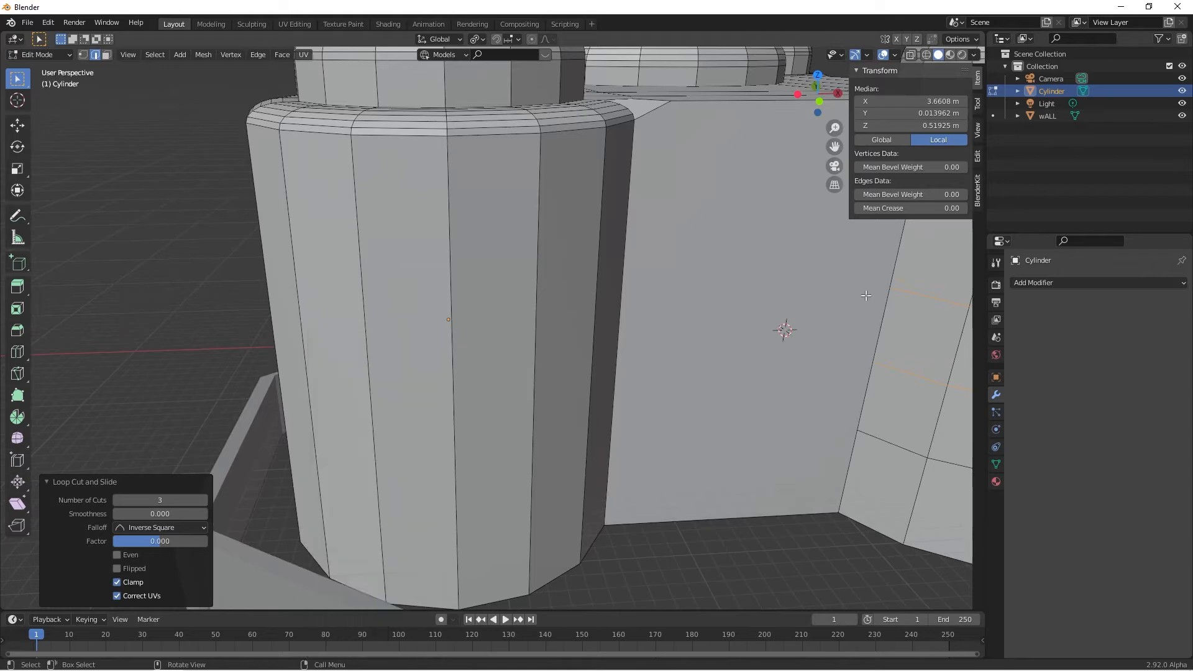
key(ctrl+e)
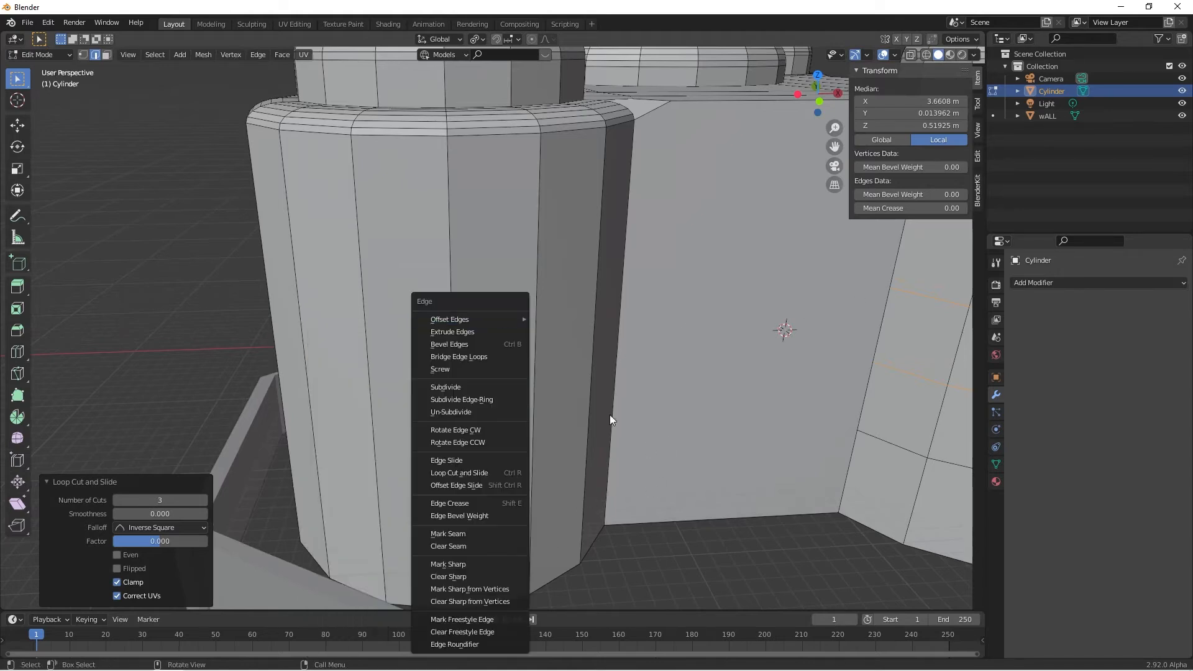
key(ctrl+r)
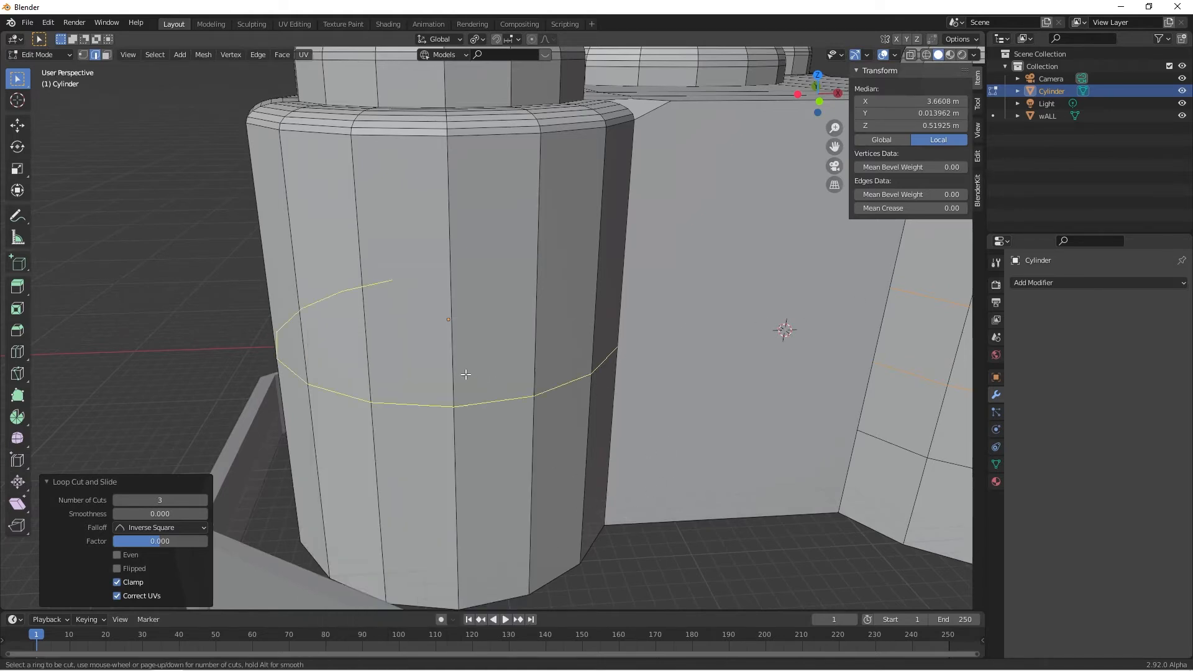
click(465, 374)
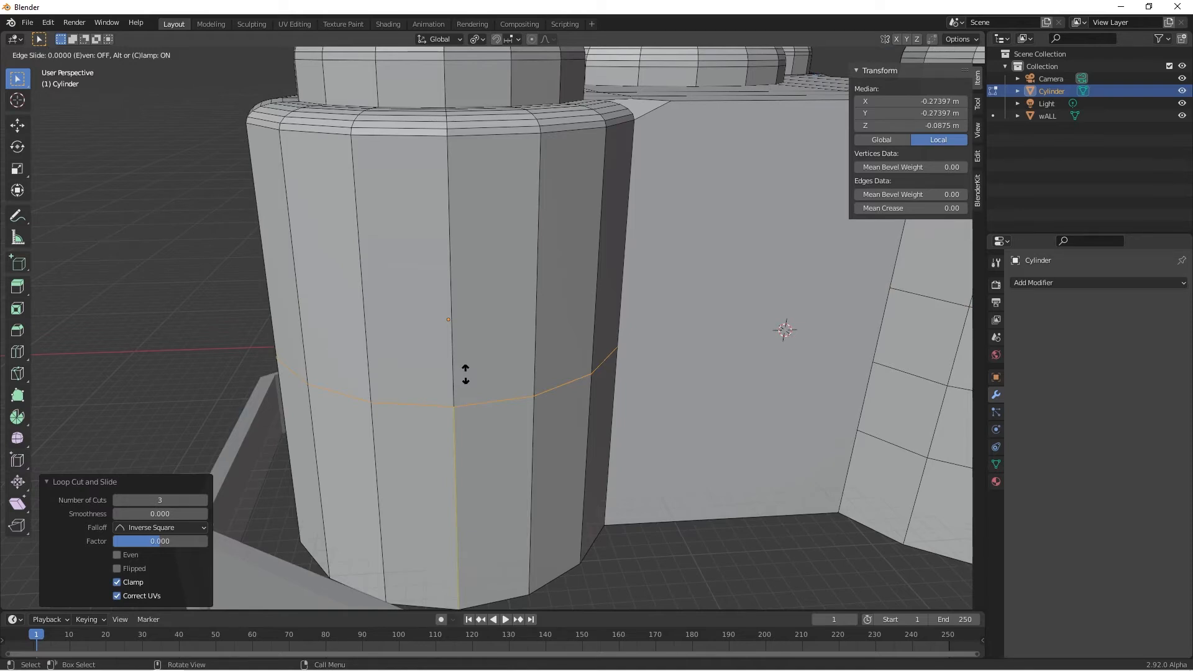
text(0.5)
key(Return)
Add a single loop cut around the uncut tower at the opposite rear corner, slid toward the base by 0.5.
middle_drag(466, 374, 496, 399)
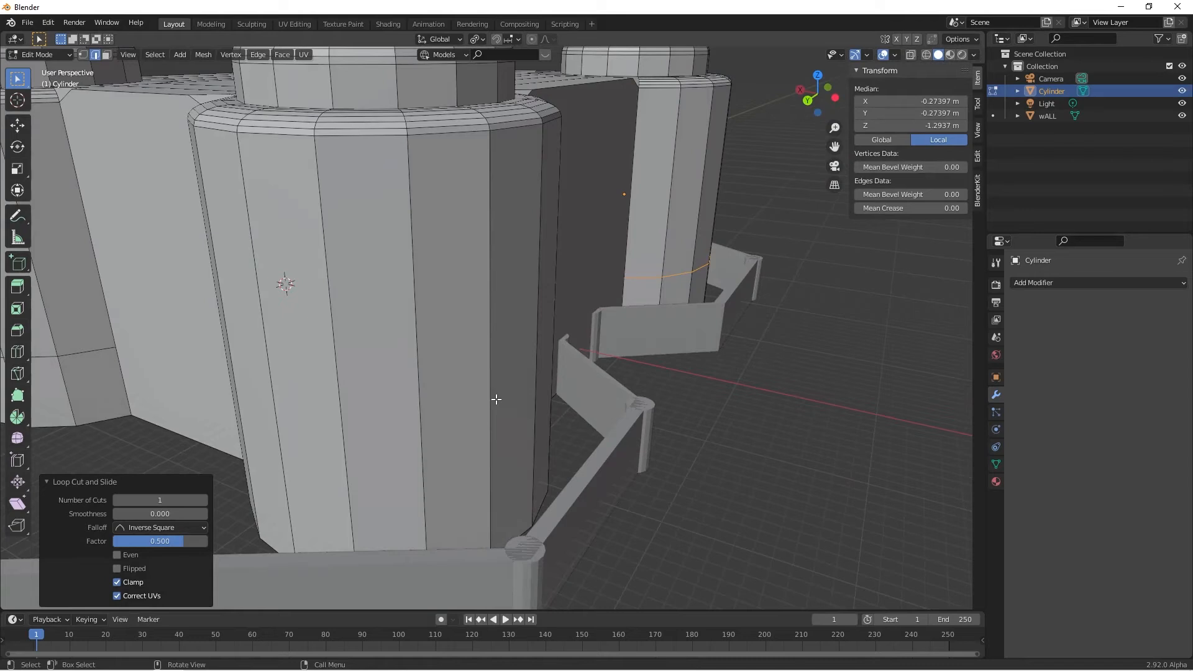
key(ctrl+r)
click(414, 367)
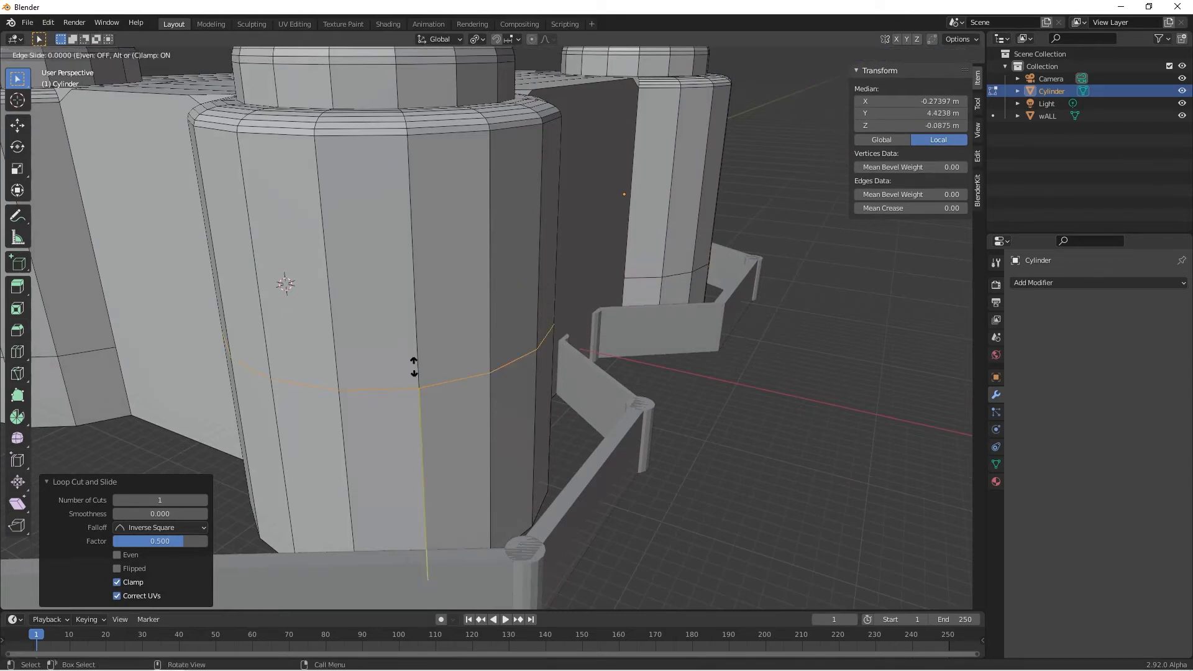
click(415, 367)
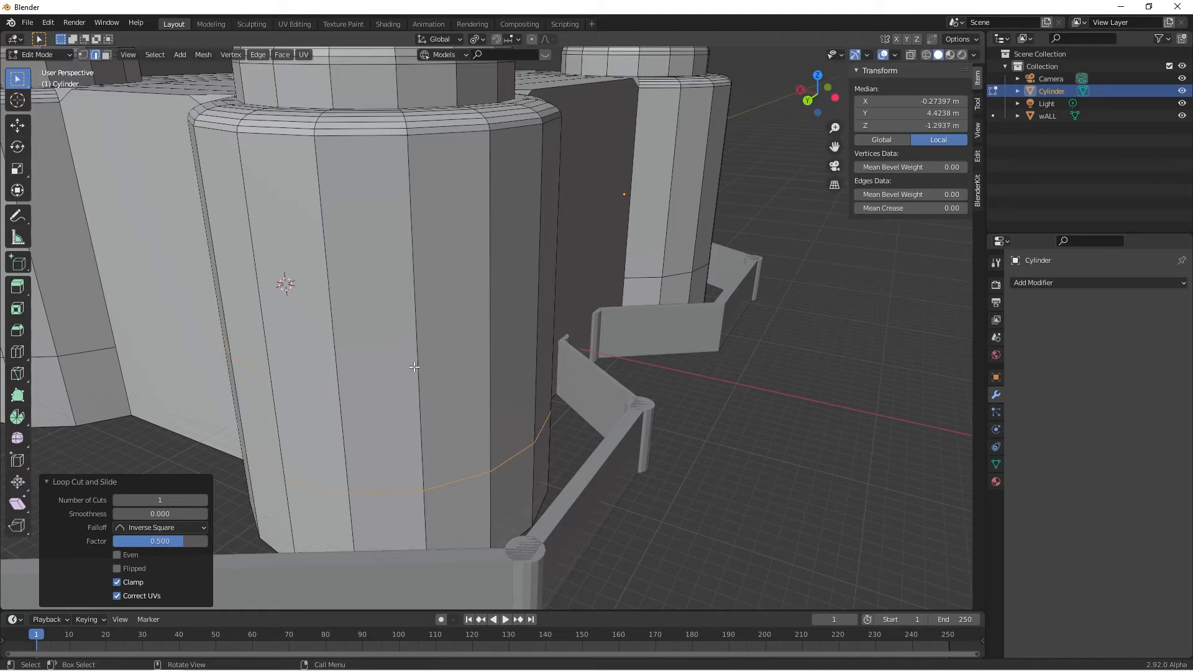
Add three unslid loop cuts above the lower edge loop on the tower at the rear end of the first side wall.
middle_drag(640, 346, 410, 345)
key(ctrl+r)
scroll(478, 310, up, 1)
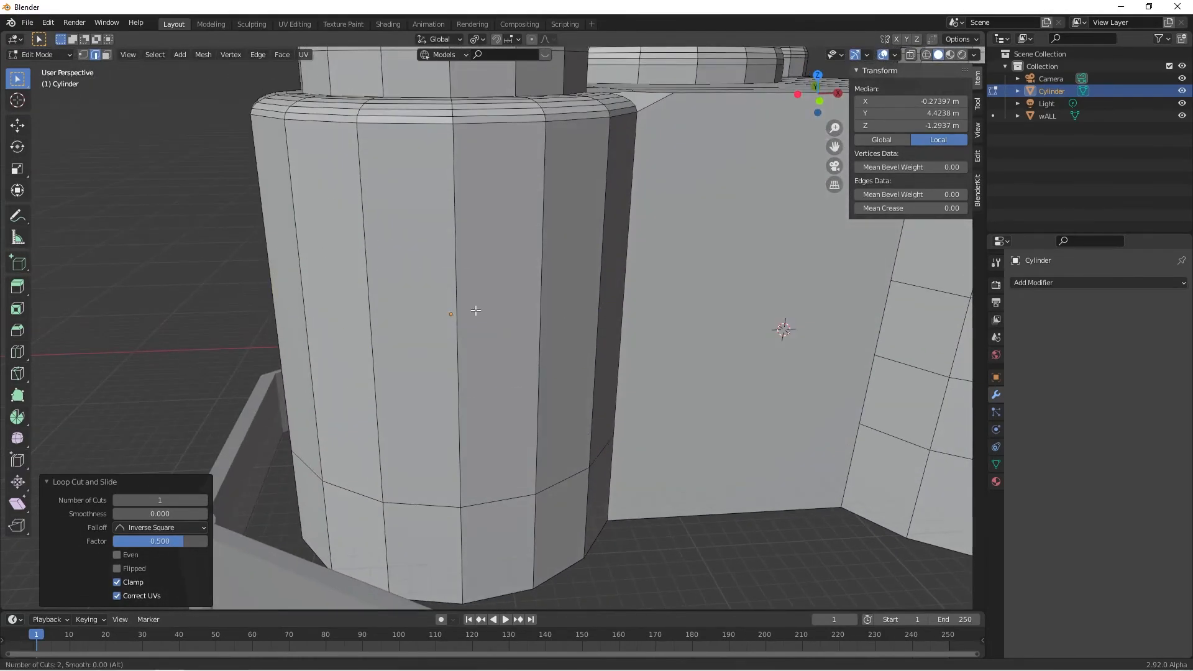
scroll(458, 317, up, 1)
click(458, 317)
right_click(458, 317)
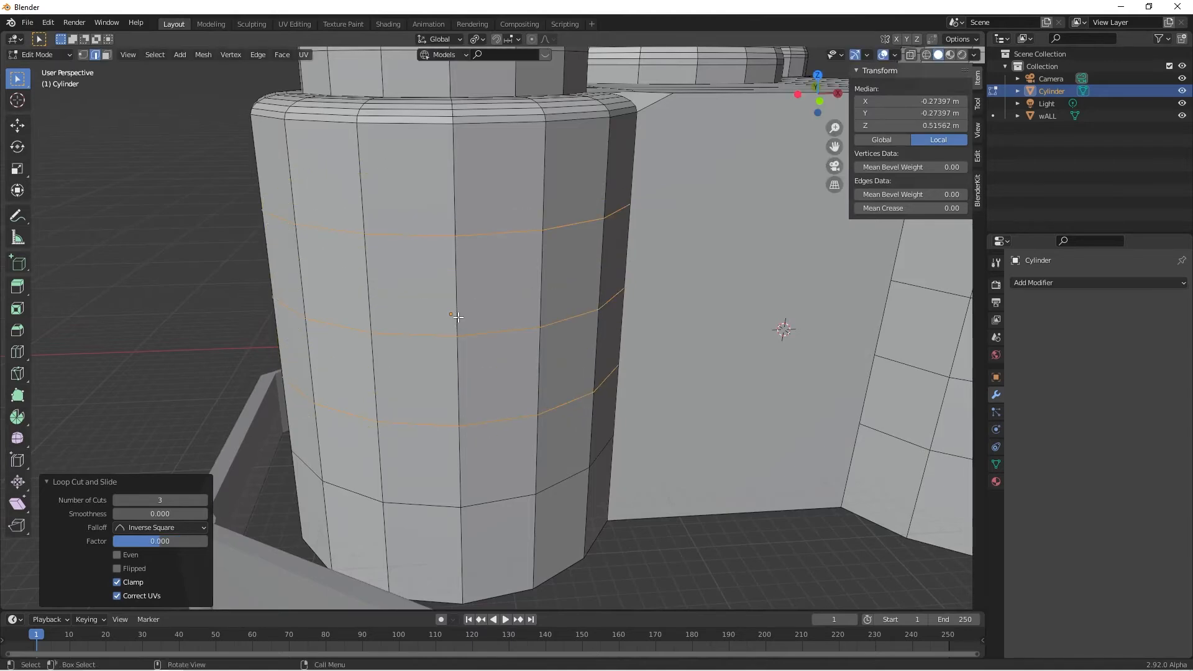
Divide the opposite rear tower above its lower edge loop with three unslid loop cuts.
middle_drag(458, 317, 399, 252)
key(ctrl+r)
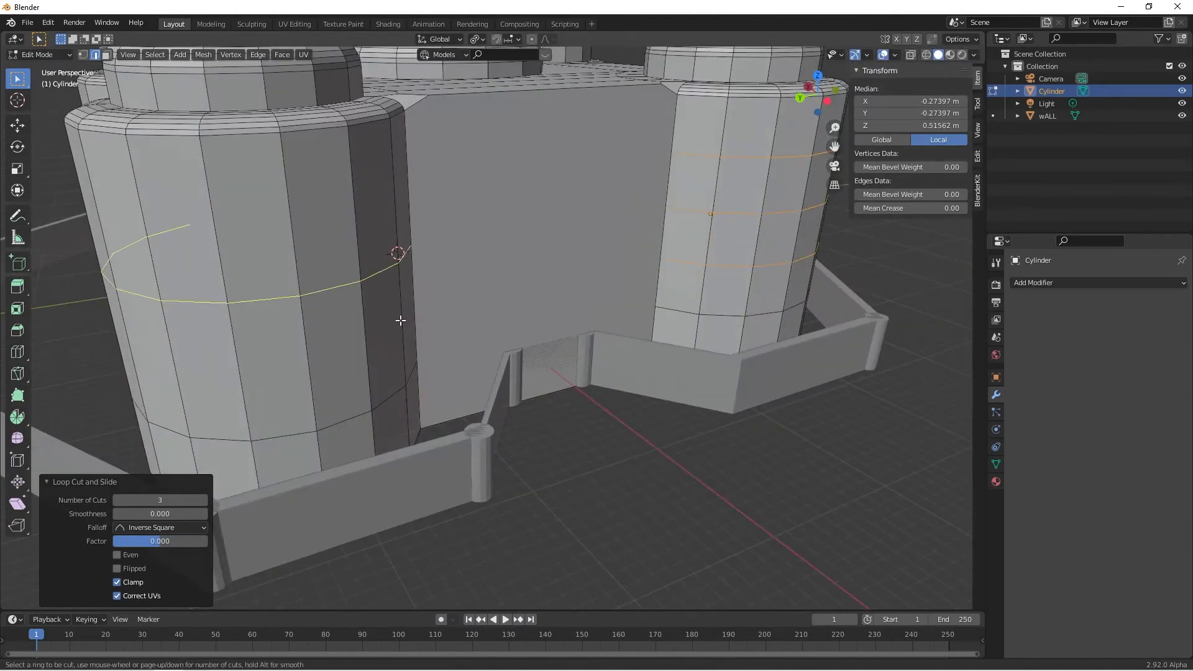
click(401, 320)
right_click(401, 321)
middle_drag(773, 318, 551, 317)
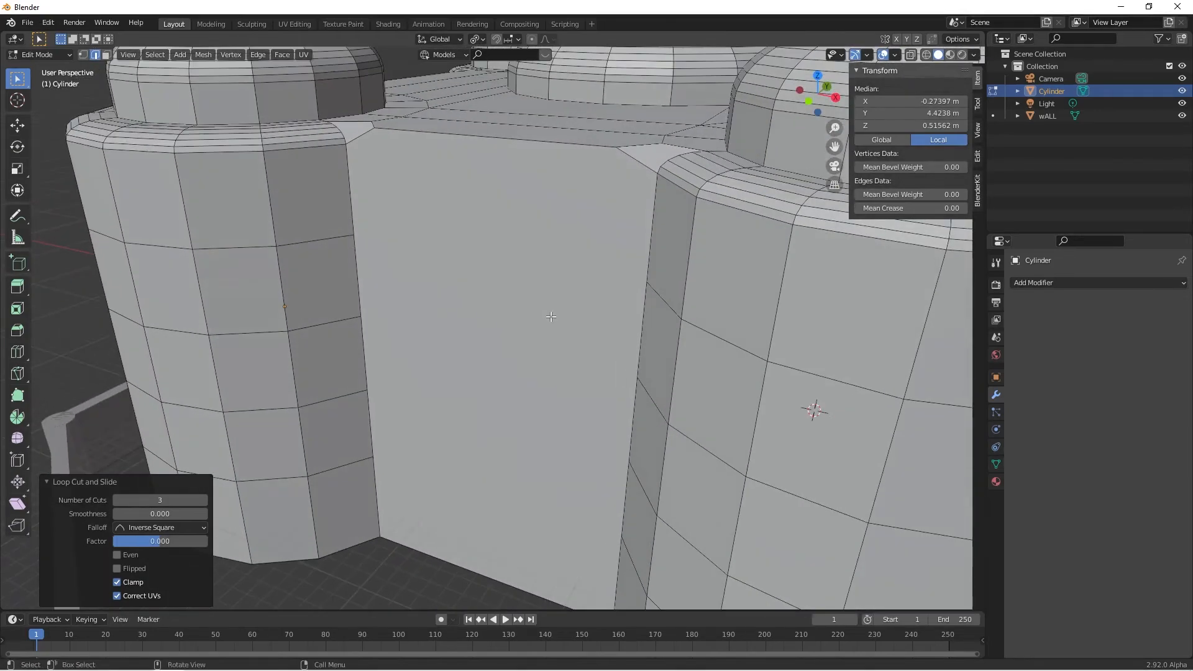
Connect the matching tower vertices across the side wall with horizontal edges at the two highest loop levels.
key(1)
click(353, 238)
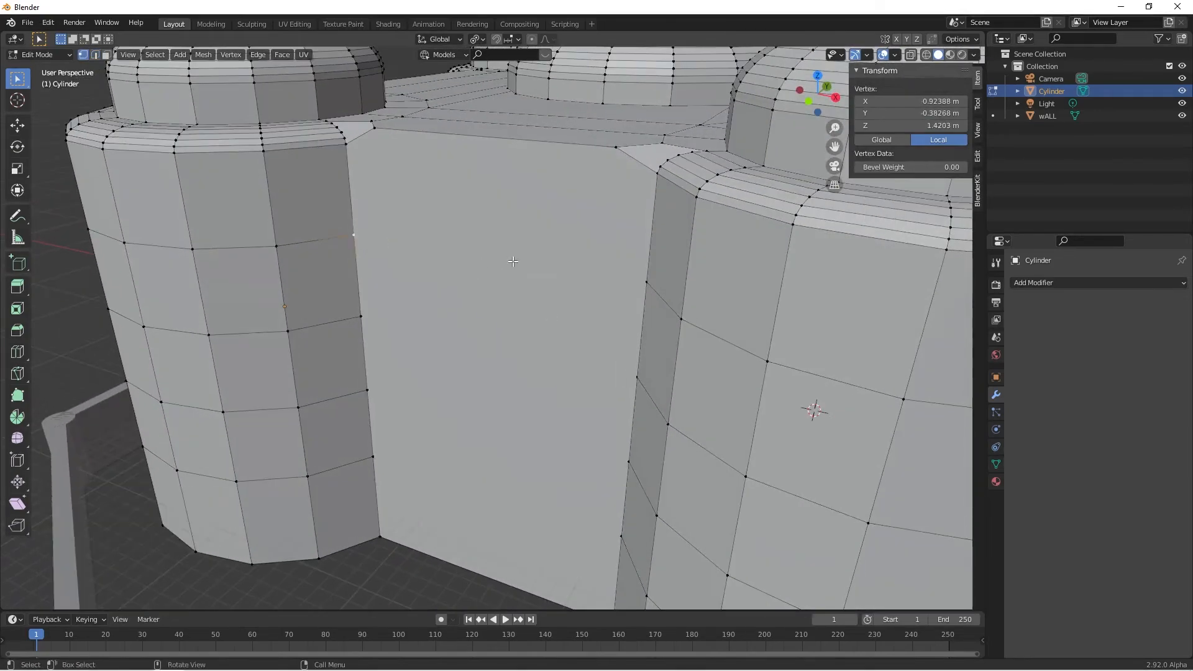
shift+middle_drag(519, 261, 874, 237)
shift+click(904, 225)
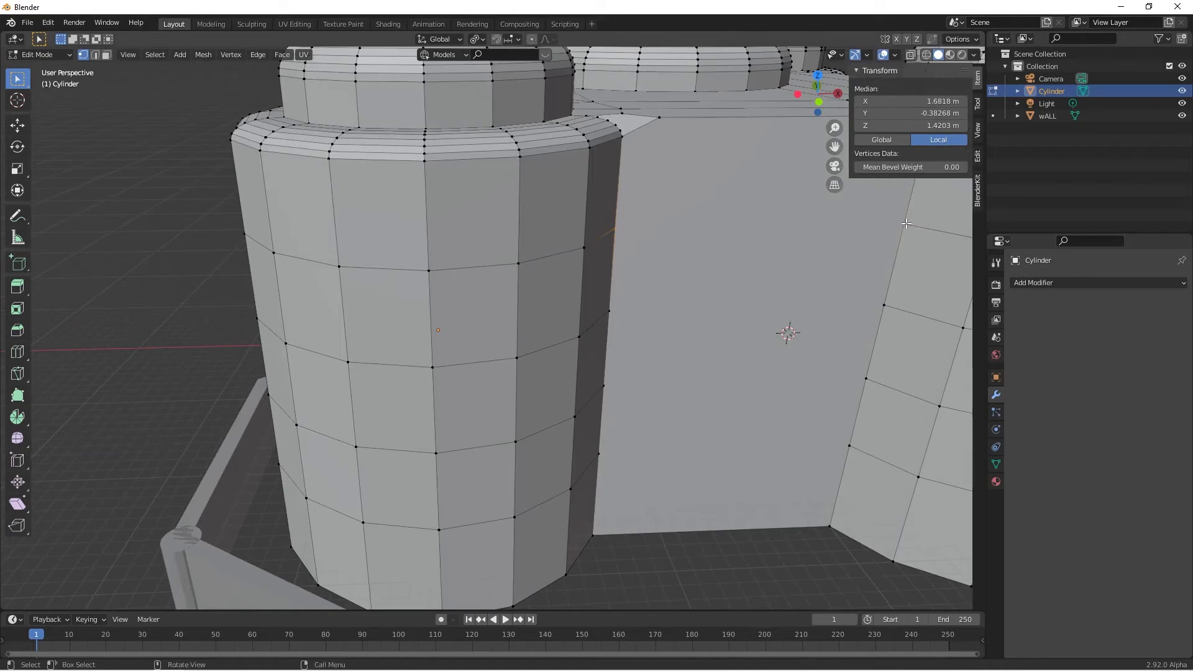
click(889, 303)
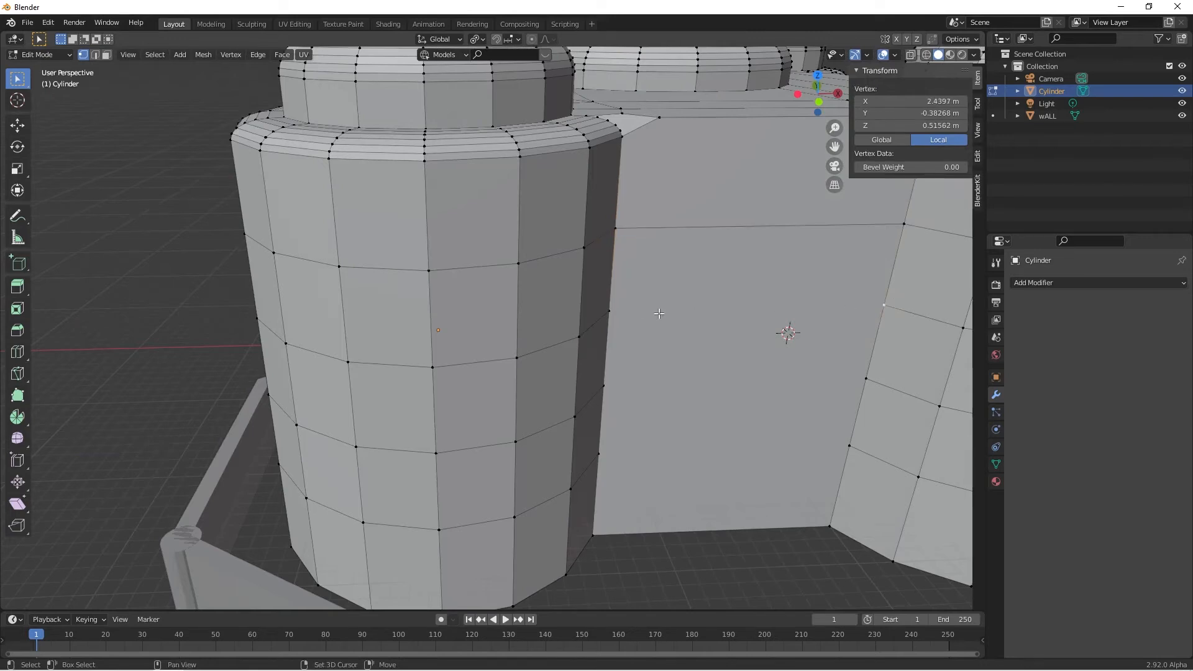
shift+click(614, 314)
key(j)
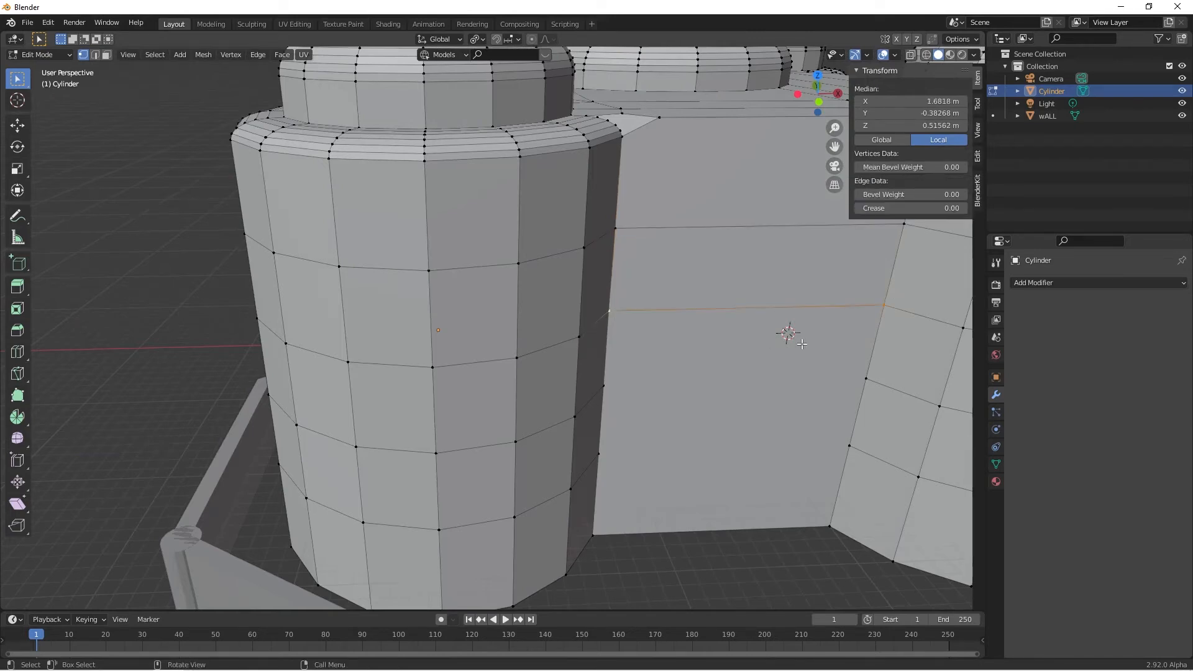
Connect the remaining matching tower vertices with horizontal edges across the side wall, and repeat the edges on the other walls.
shift+middle_drag(801, 344, 659, 318)
click(655, 350)
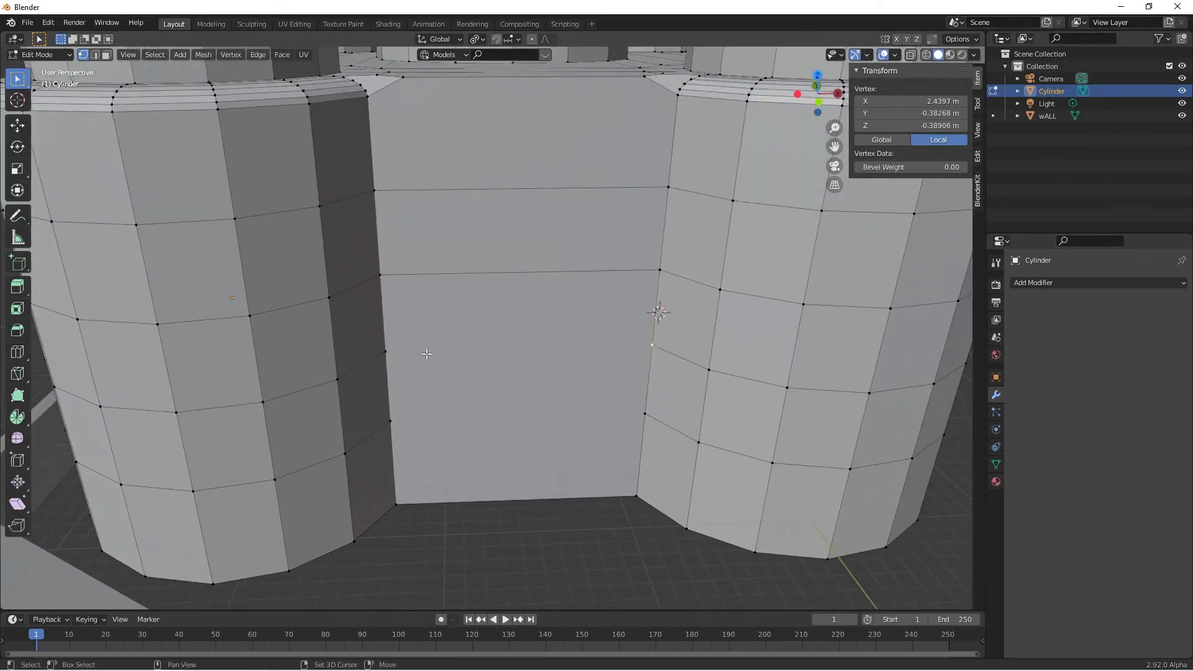
shift+click(388, 354)
key(j)
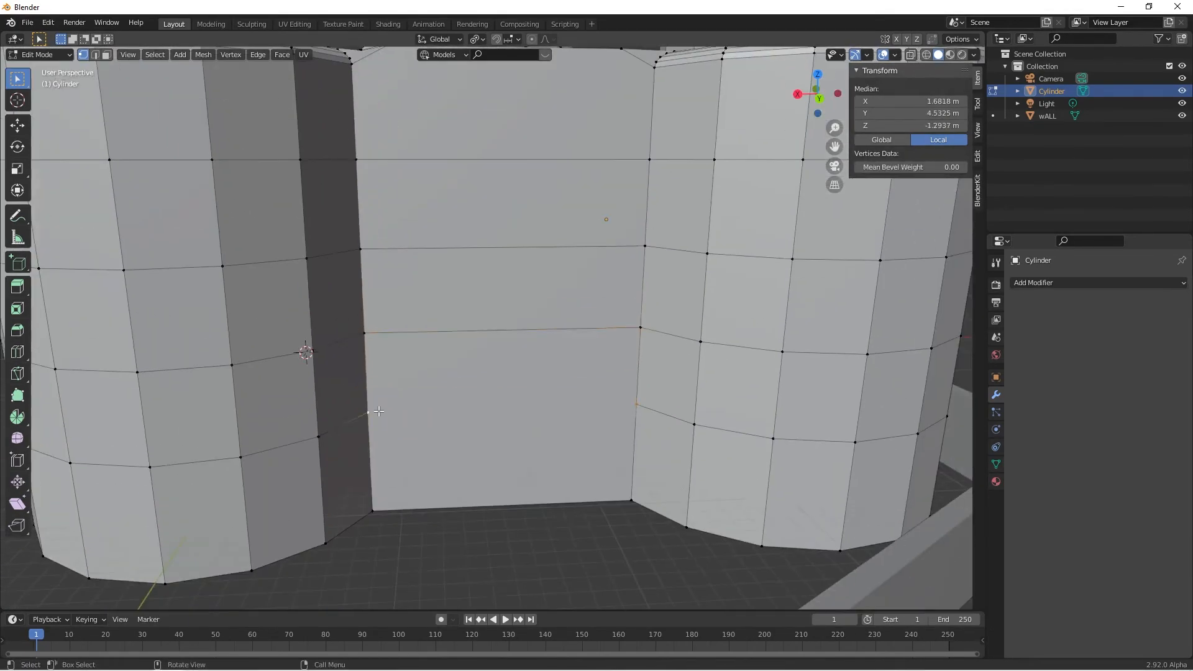
middle_drag(447, 393, 439, 407)
scroll(439, 407, up, 5)
middle_drag(599, 479, 64, 484)
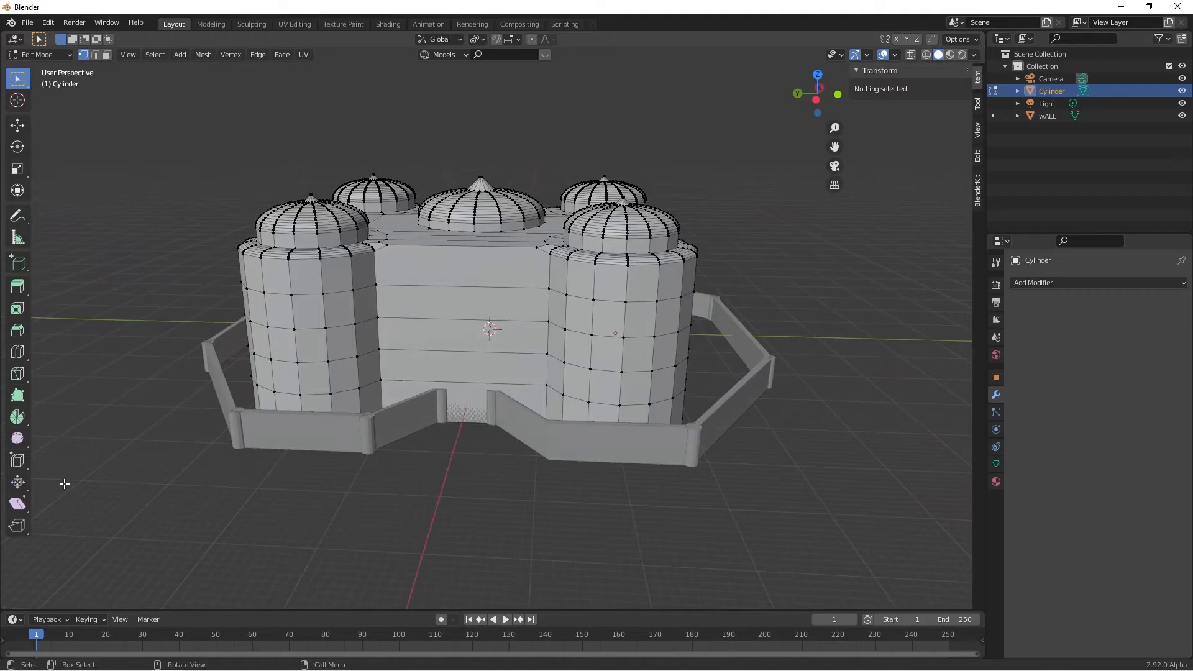
middle_drag(208, 469, 407, 474)
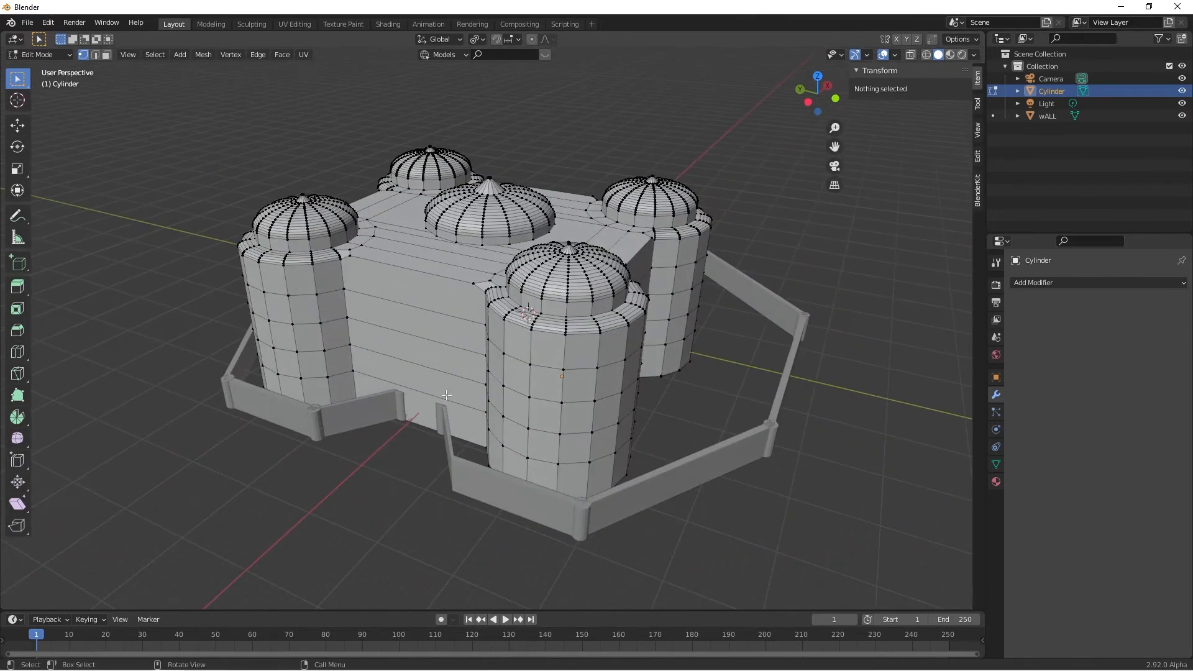
Leave mesh editing and move the whole castle along X so its towers sit inside the outer wall.
key(Tab)
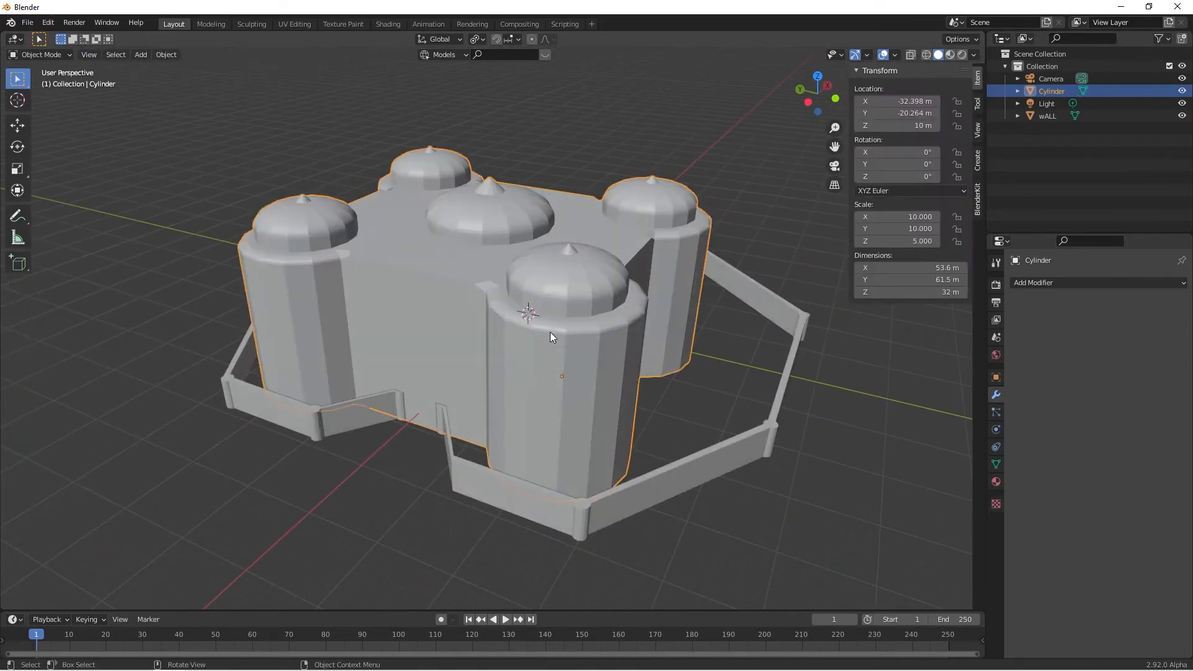
key(g)
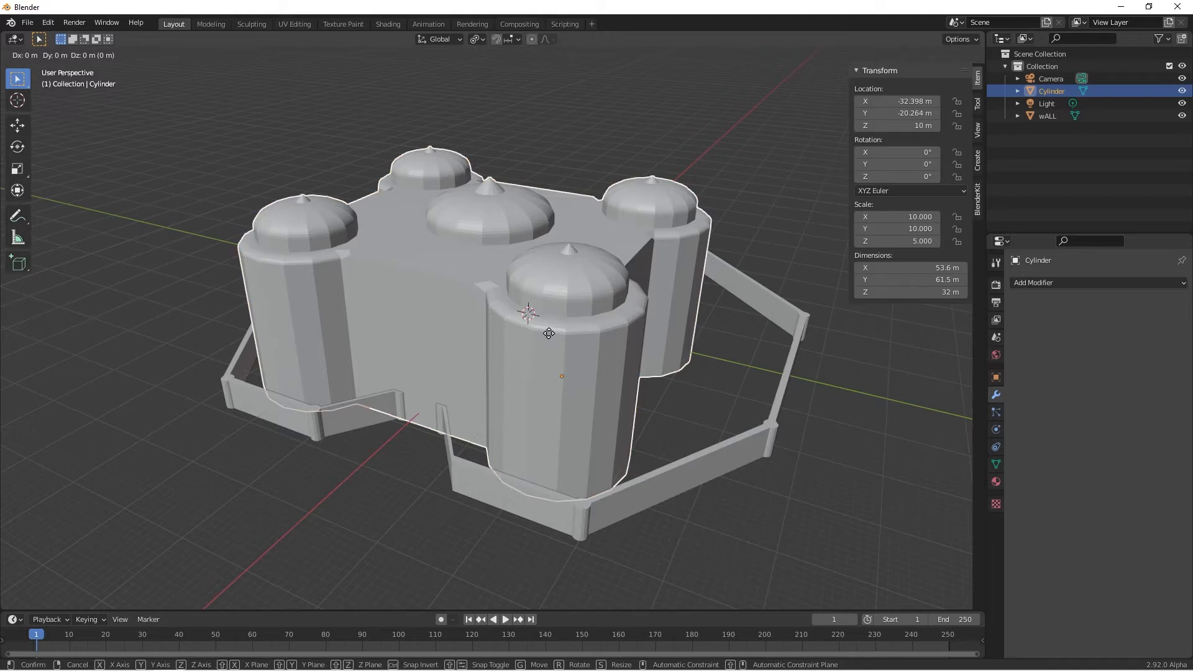
key(x)
click(557, 323)
middle_drag(558, 323, 186, 304)
scroll(621, 423, up, 3)
Enter mesh editing in face mode and select the middle horizontal face strip on both side walls and the rear wall.
key(Tab)
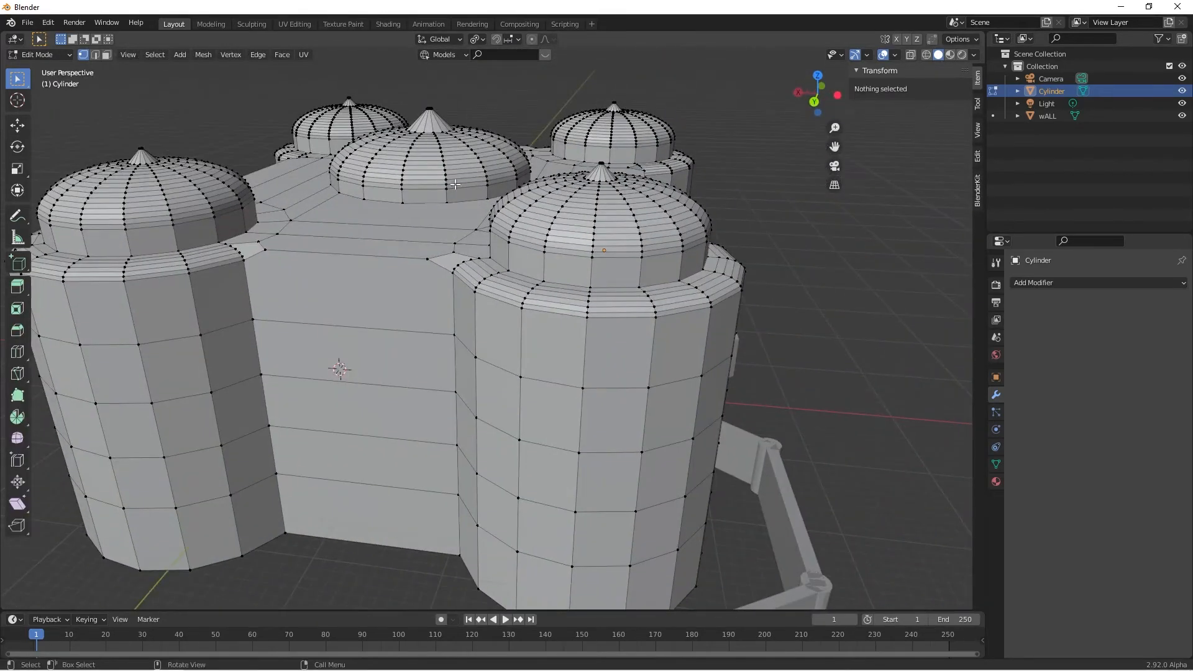
key(3)
click(382, 412)
key(KP_Decimal)
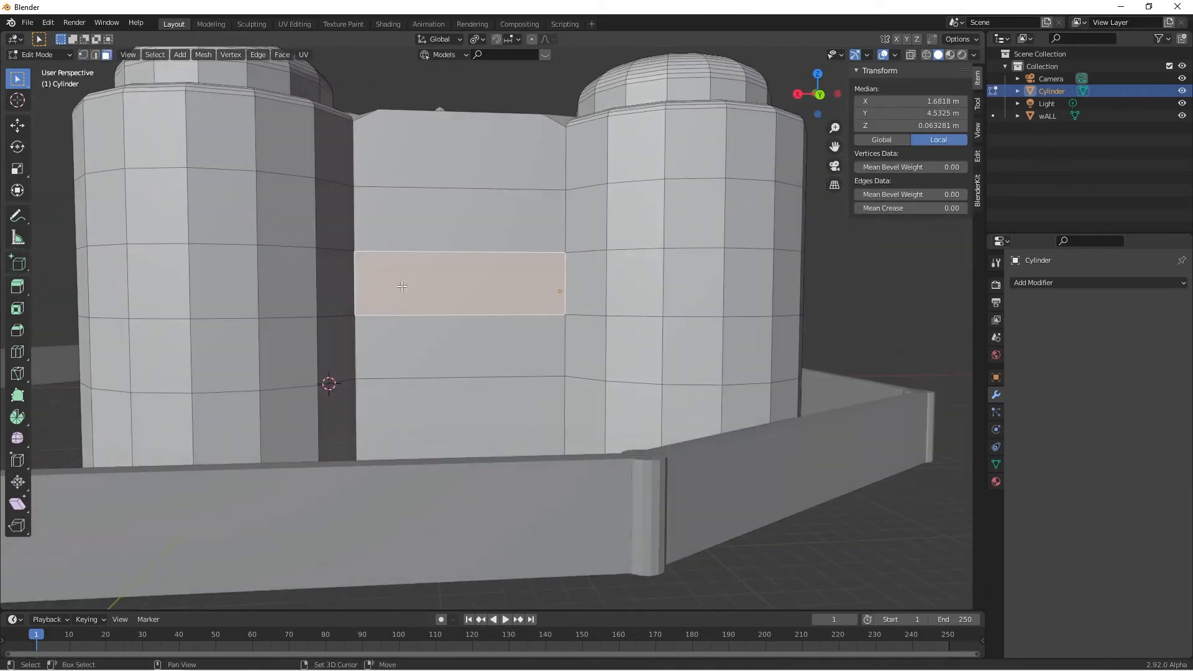
middle_drag(651, 268, 444, 312)
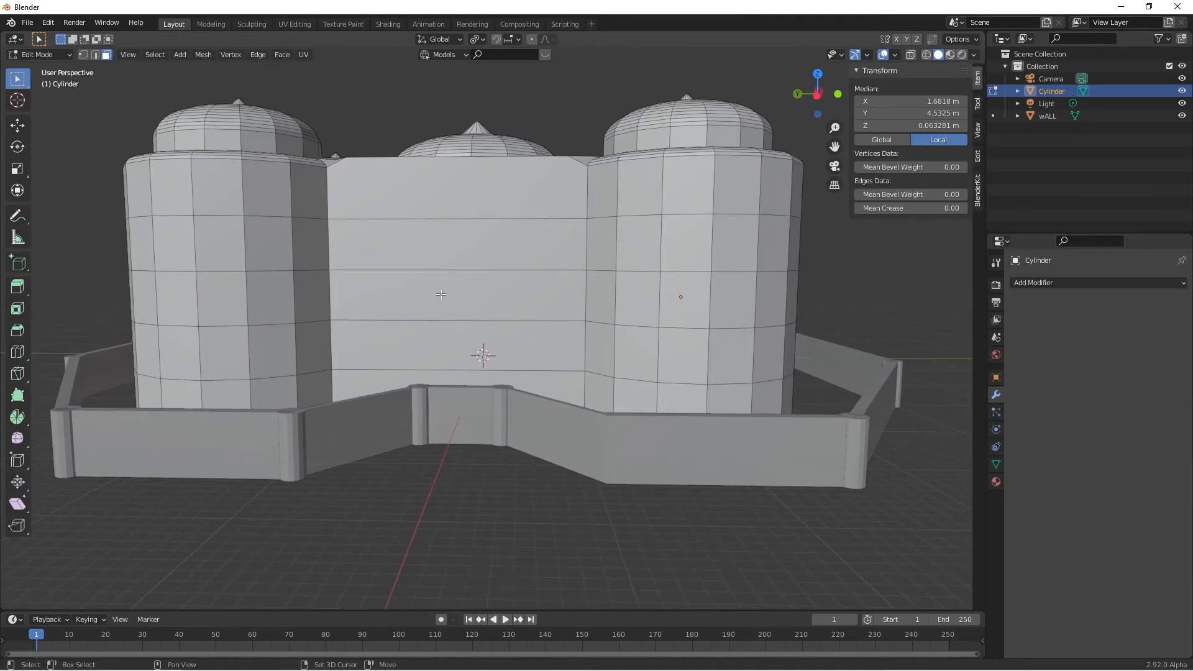
shift+click(441, 294)
key(KP_Decimal)
shift+click(509, 286)
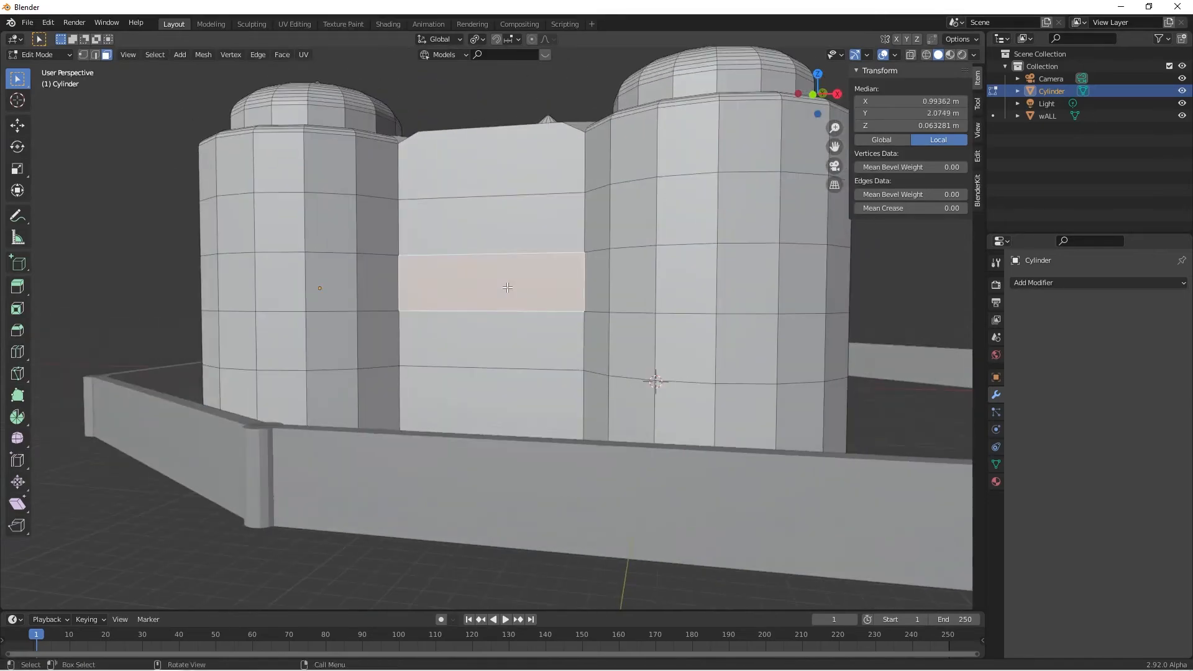
middle_drag(509, 286, 671, 326)
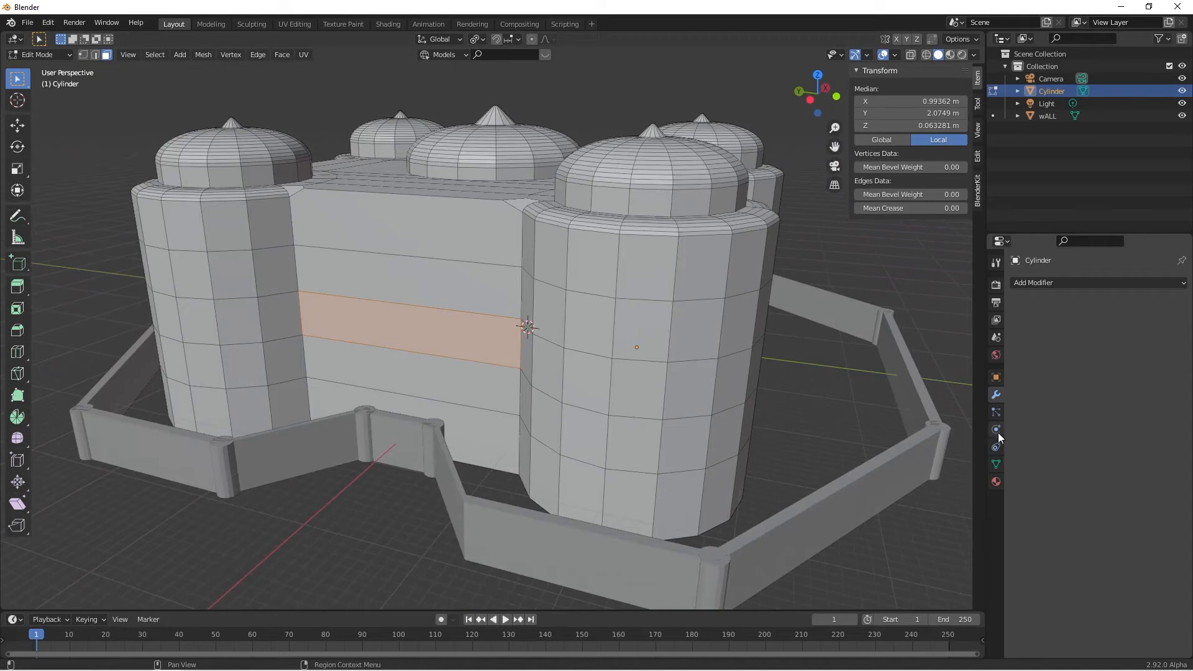
Store the three selected wall strips in a new vertex group, clear the selection and reselect them from the group.
click(997, 463)
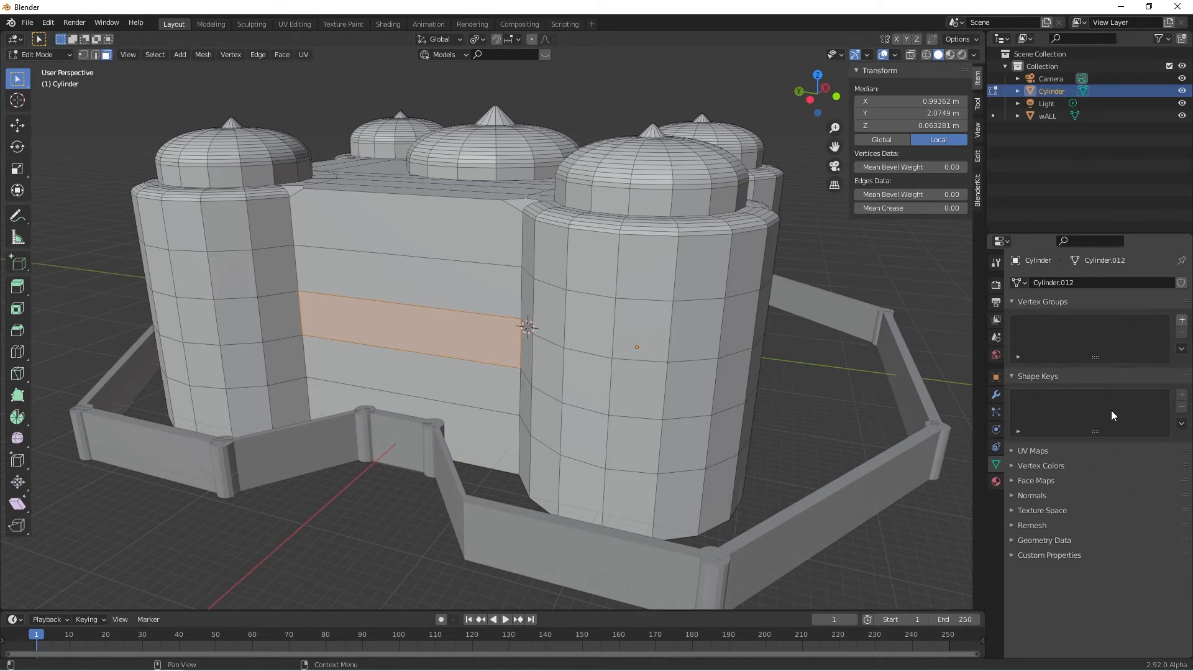
click(1181, 319)
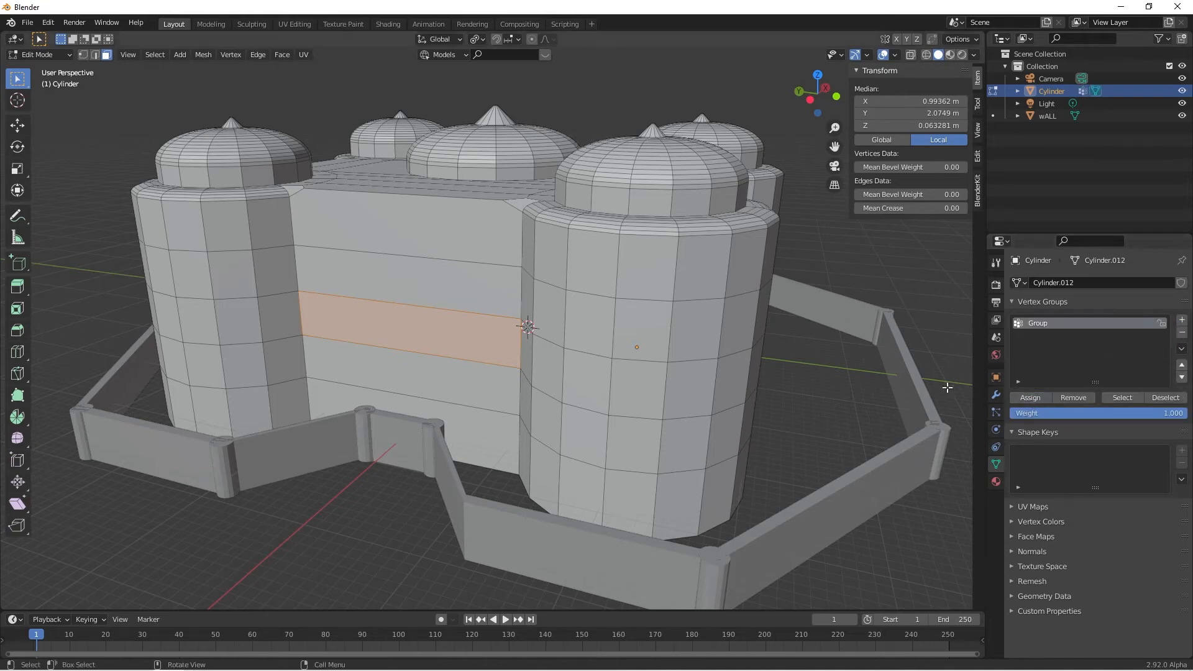
key(alt+a)
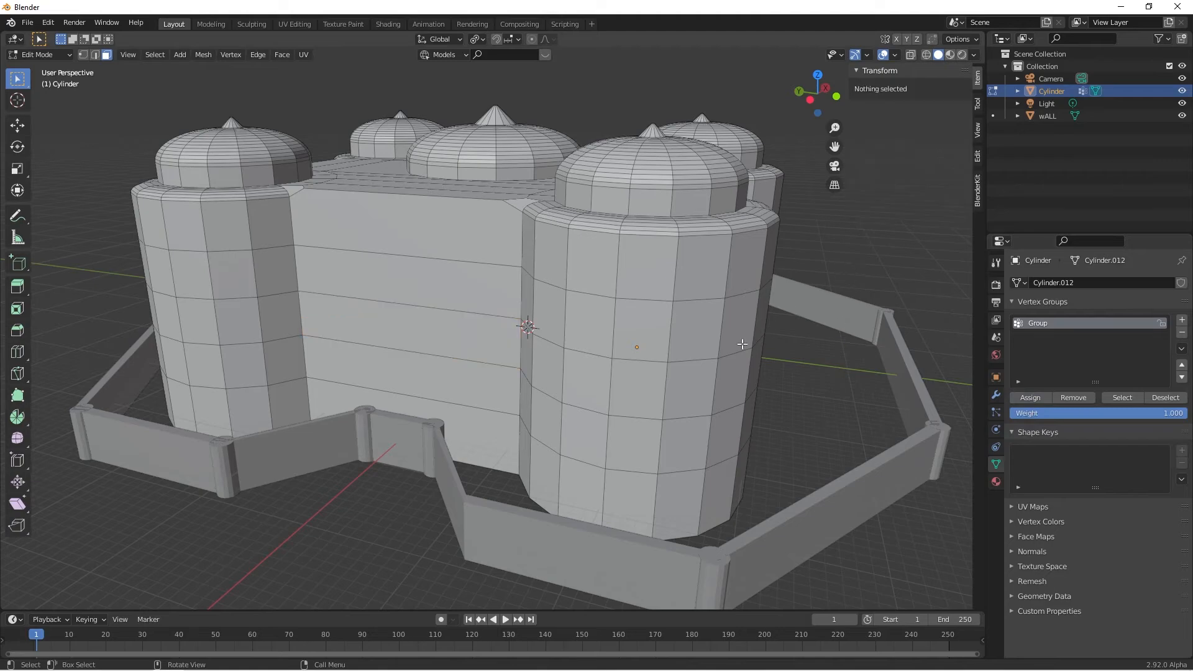
click(1124, 397)
middle_drag(559, 348, 263, 350)
middle_drag(399, 294, 551, 330)
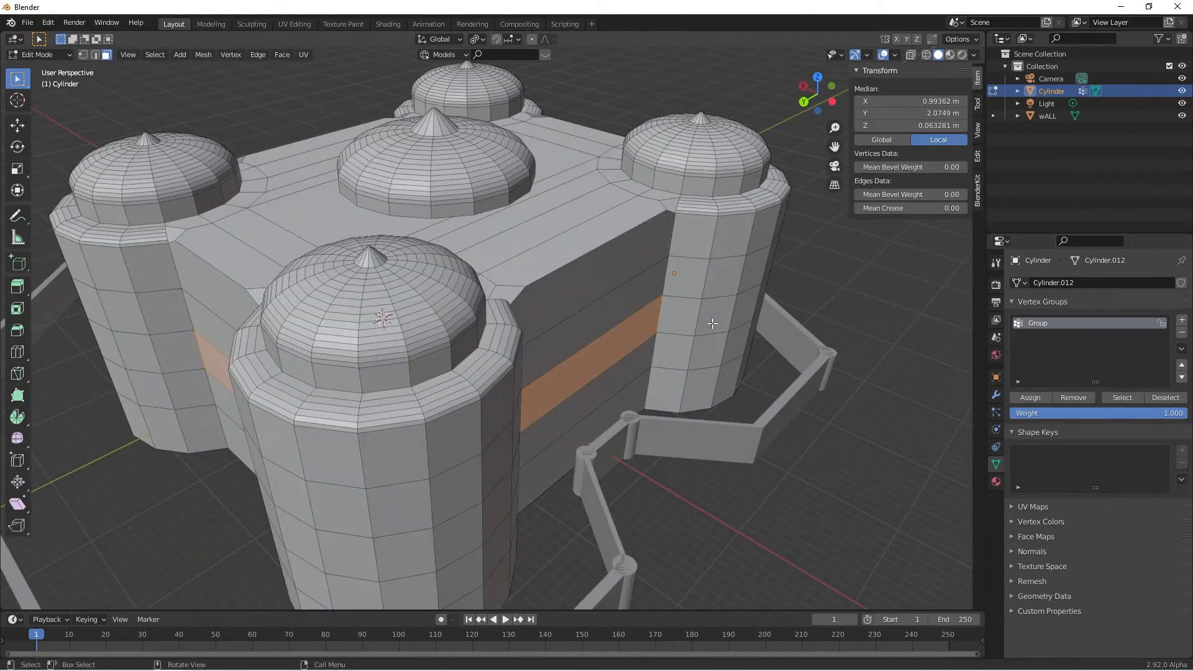
middle_drag(712, 324, 563, 289)
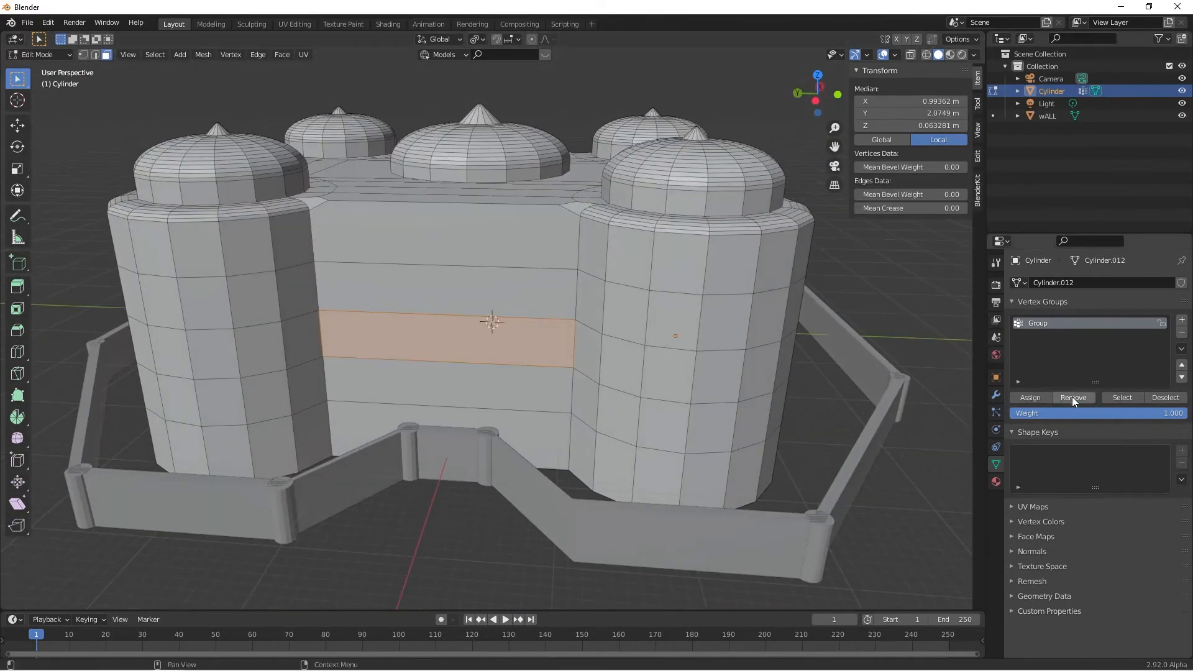
Select five staggered faces down a rear corner tower, assign them to the vertex group and test the group's selection.
click(878, 328)
click(682, 287)
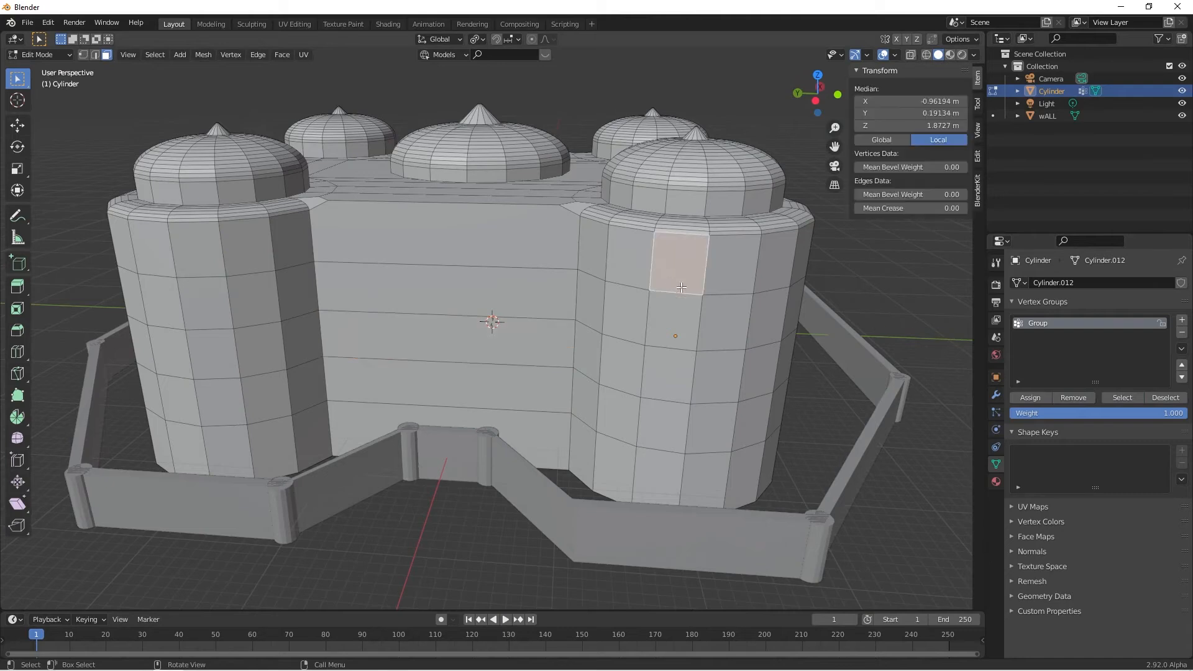
shift+click(745, 316)
shift+click(677, 366)
shift+click(716, 430)
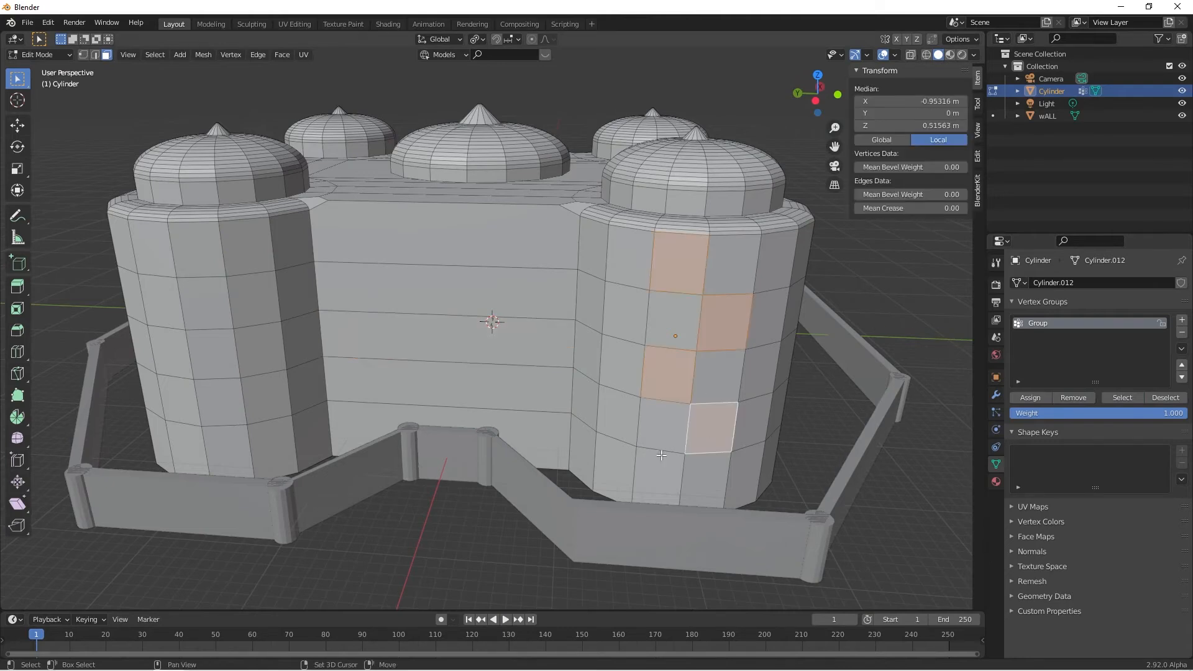
shift+click(643, 472)
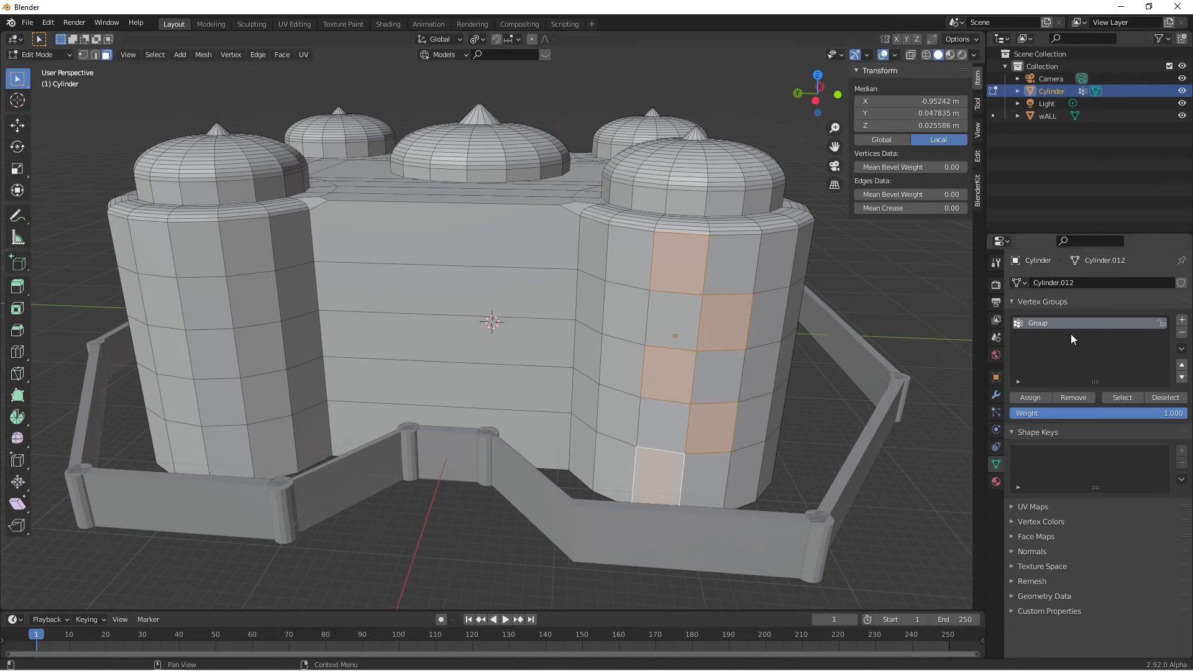
click(1031, 397)
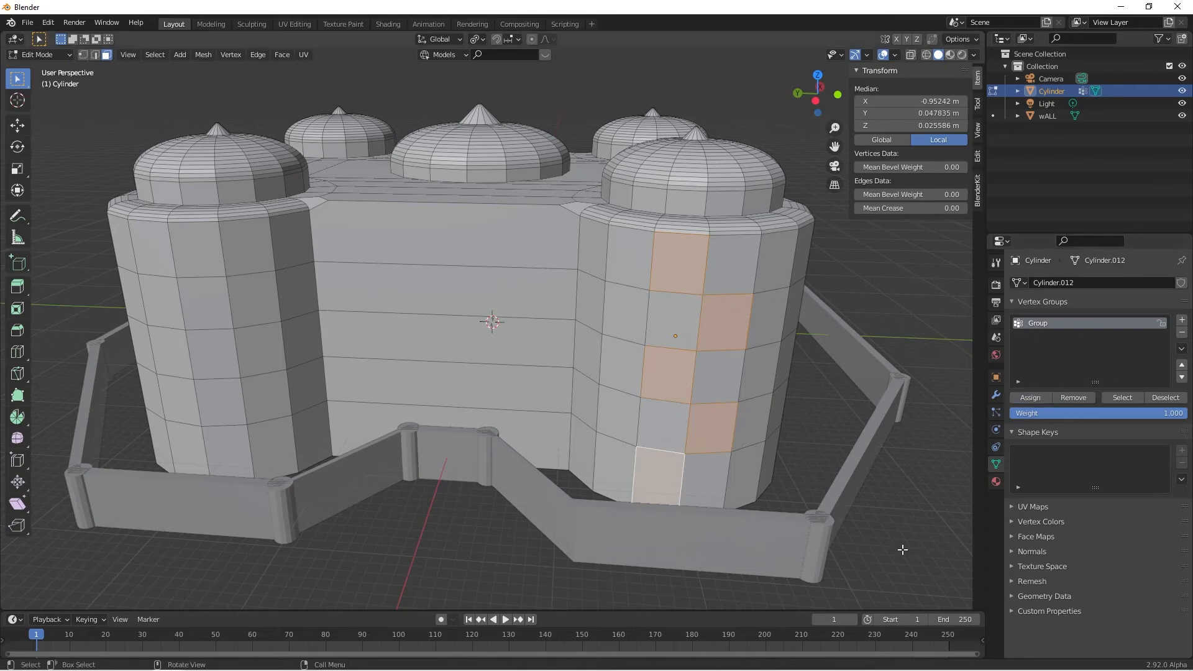
click(1165, 398)
click(1122, 398)
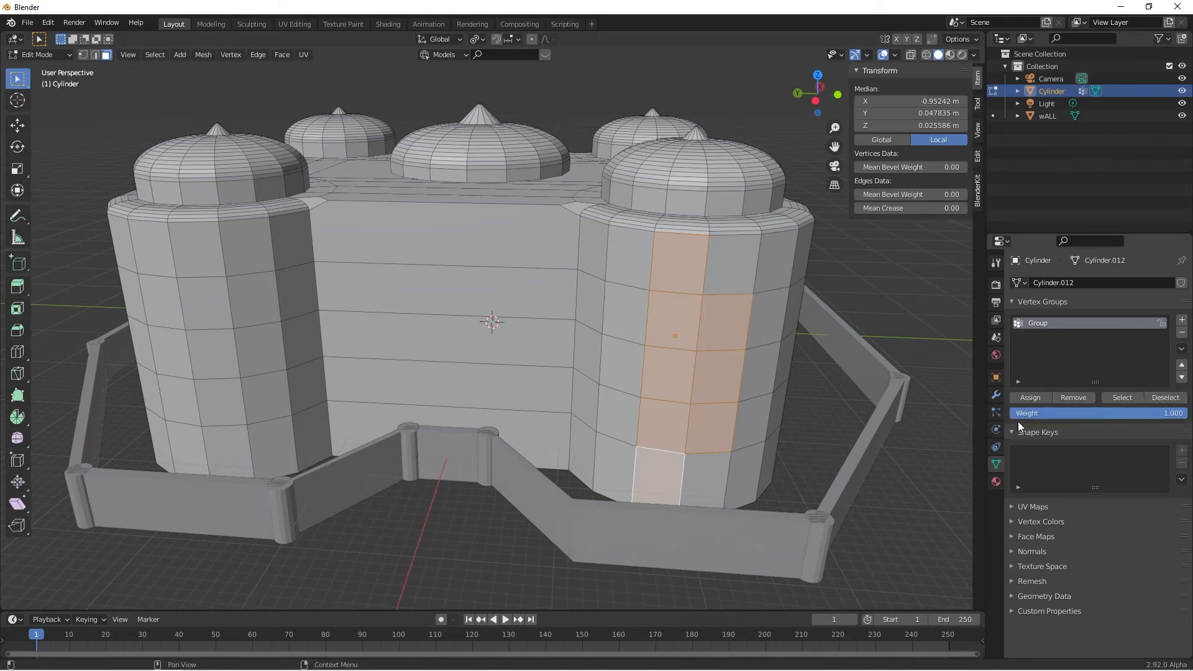
Delete the vertex group from the castle mesh.
click(1182, 333)
middle_drag(810, 445, 839, 446)
alt+click(518, 347)
middle_drag(518, 346, 418, 344)
alt+click(649, 338)
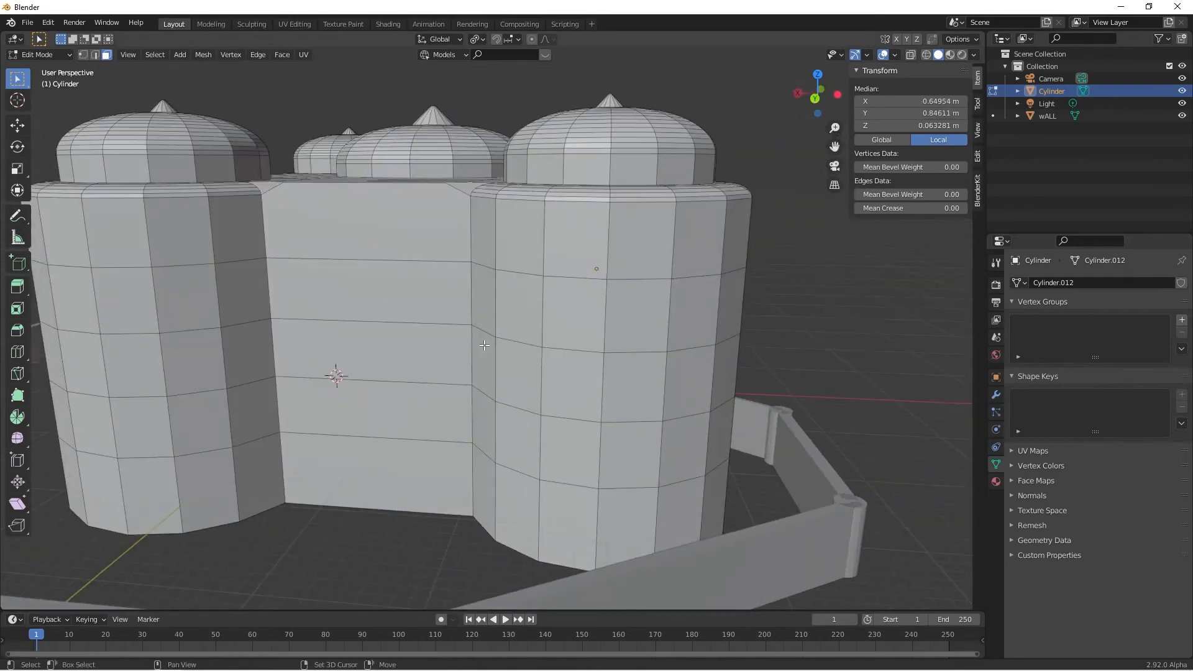
Select the middle face strip of the side wall and add a face map named 1.
click(417, 344)
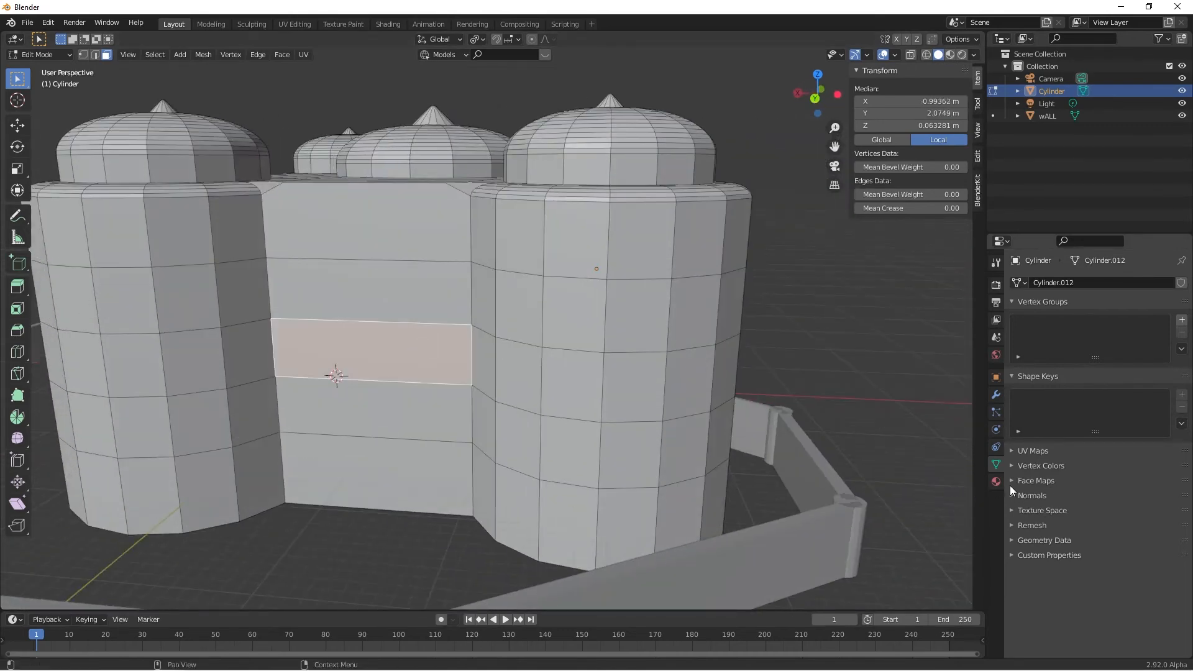
click(1013, 482)
click(1182, 502)
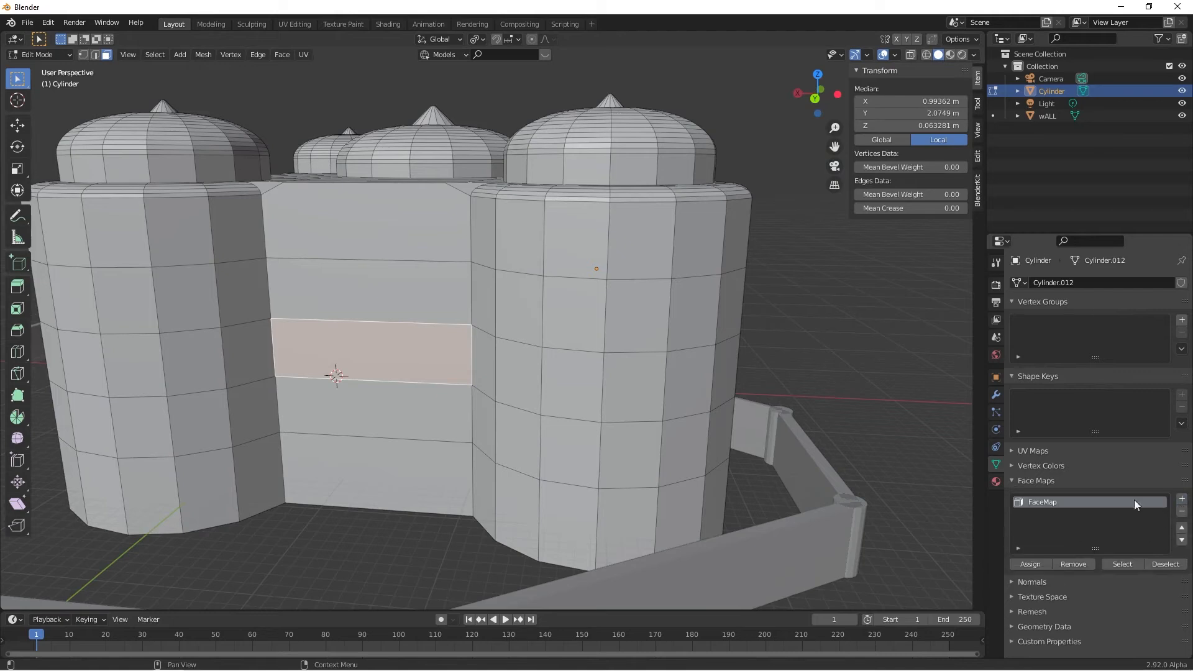
text(1)
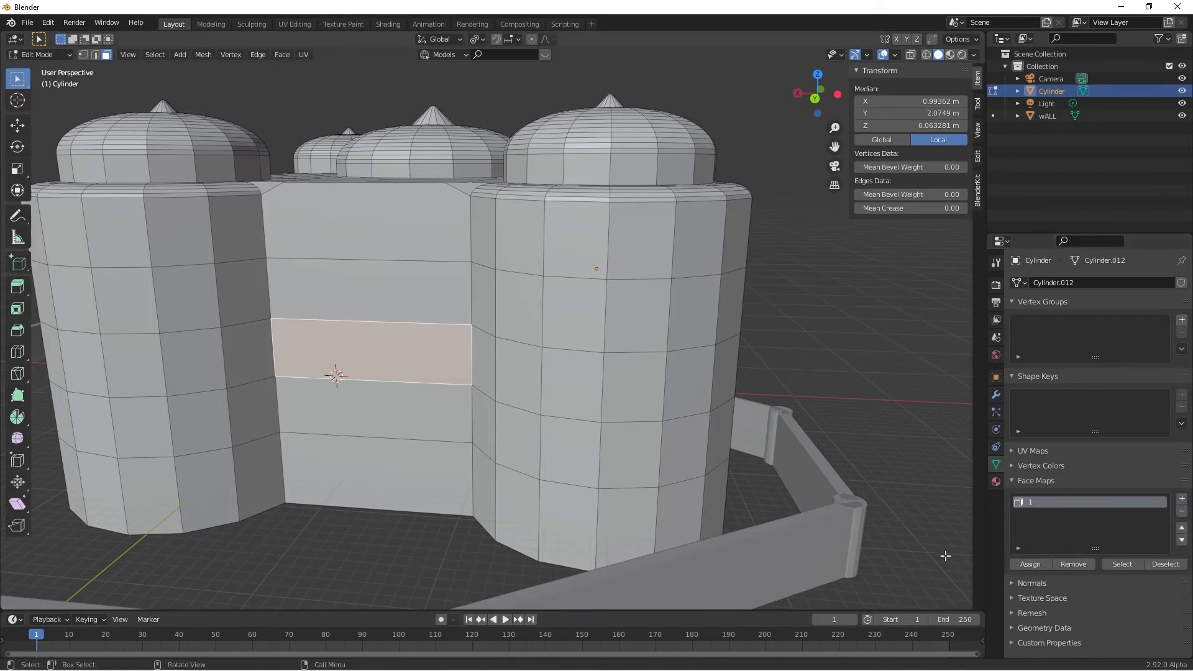
click(939, 375)
Select five staggered faces down the rear corner tower and assign them to a second face map.
middle_drag(895, 396, 744, 416)
click(649, 291)
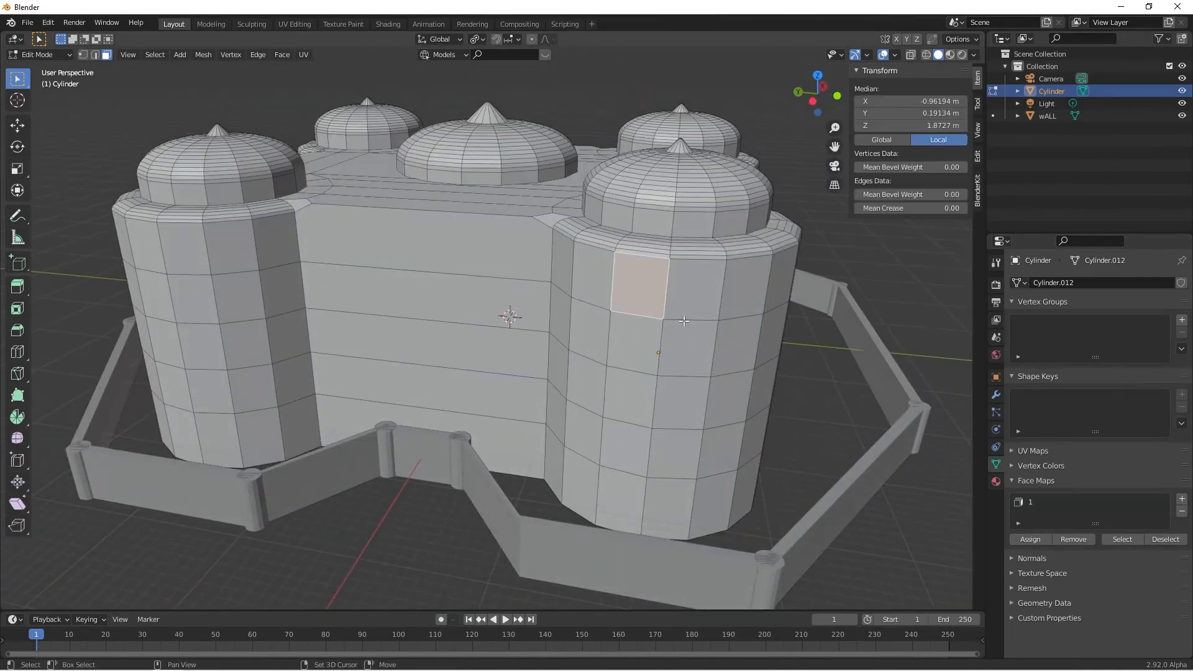
shift+click(687, 348)
shift+click(626, 399)
shift+click(668, 454)
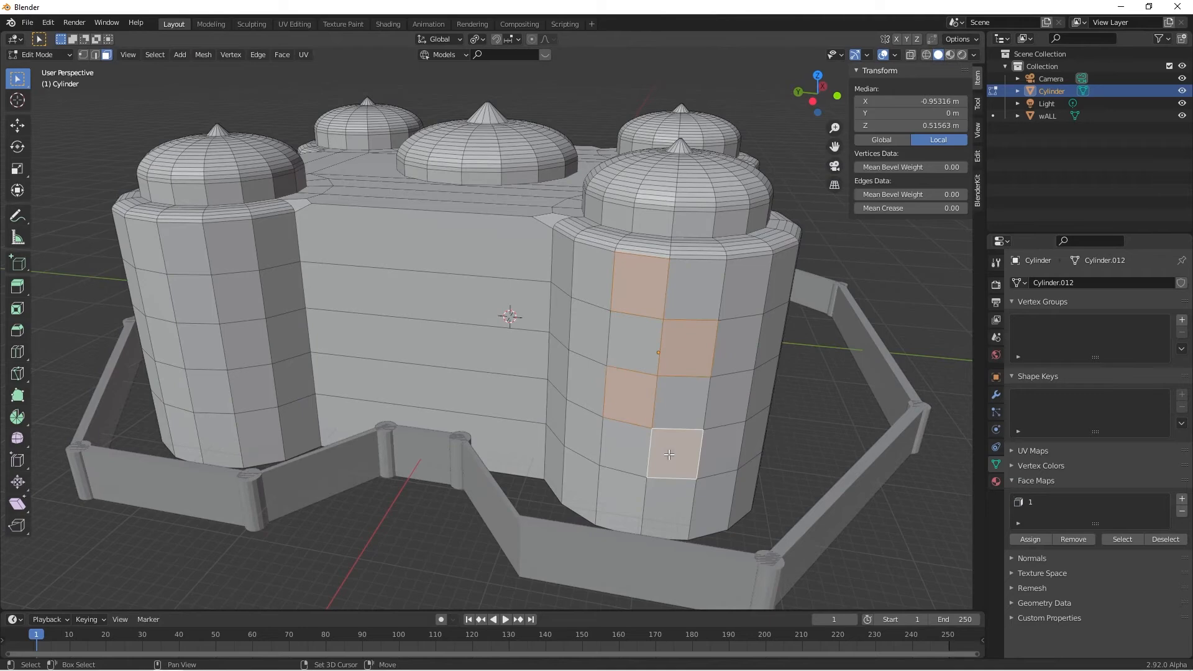
shift+click(620, 516)
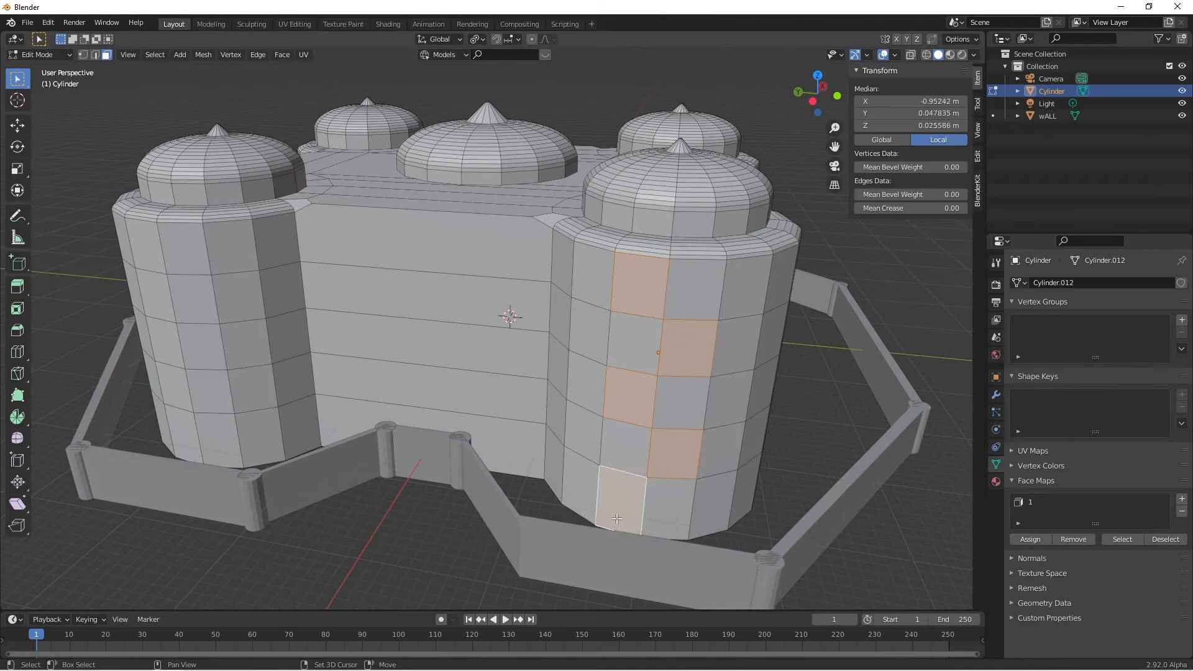
click(1182, 499)
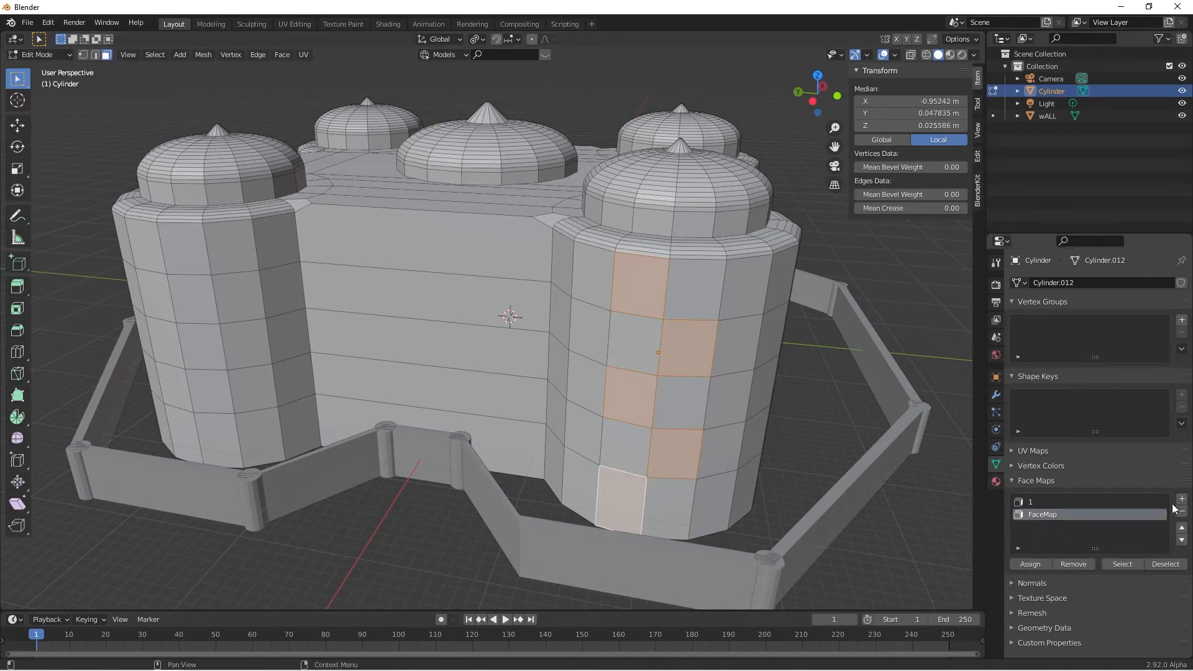
click(1031, 563)
Clear the selection and reselect the tower faces from the second face map to check its assignment.
key(alt+a)
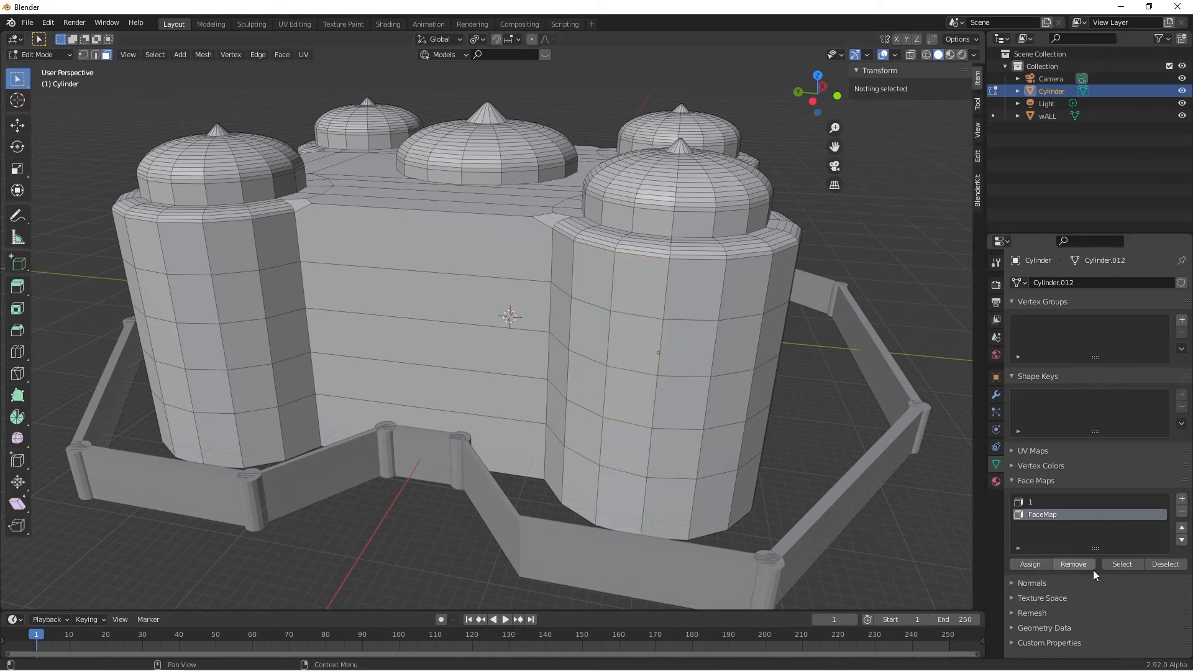
click(1120, 568)
middle_drag(714, 404, 798, 443)
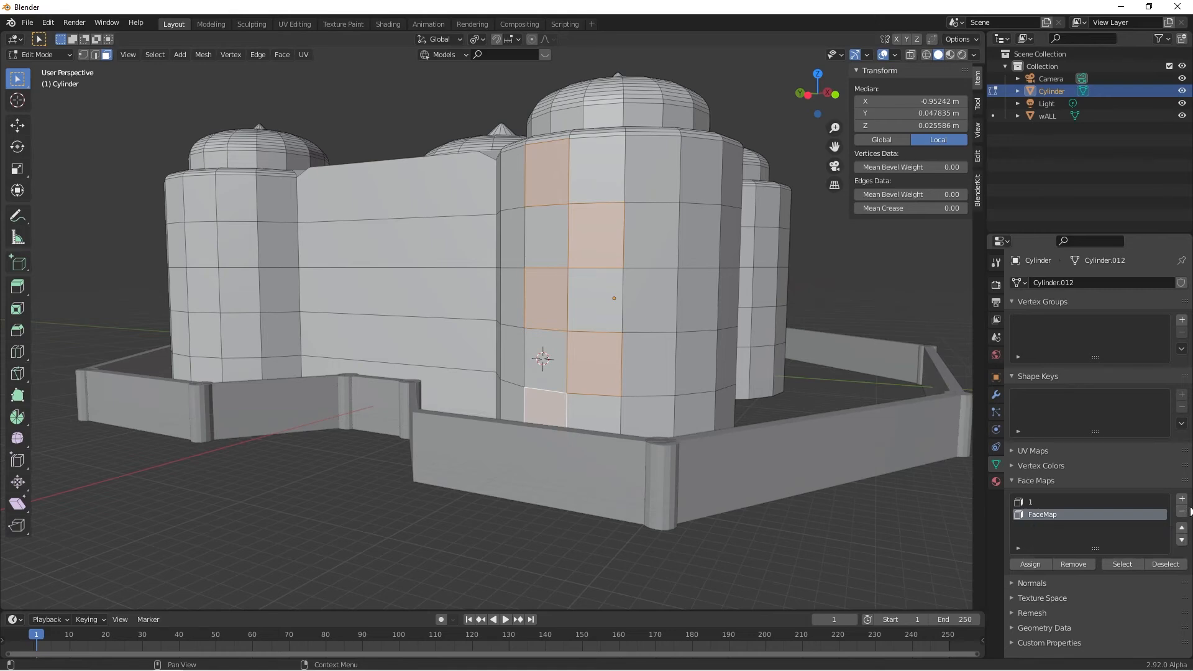
middle_drag(736, 507, 796, 568)
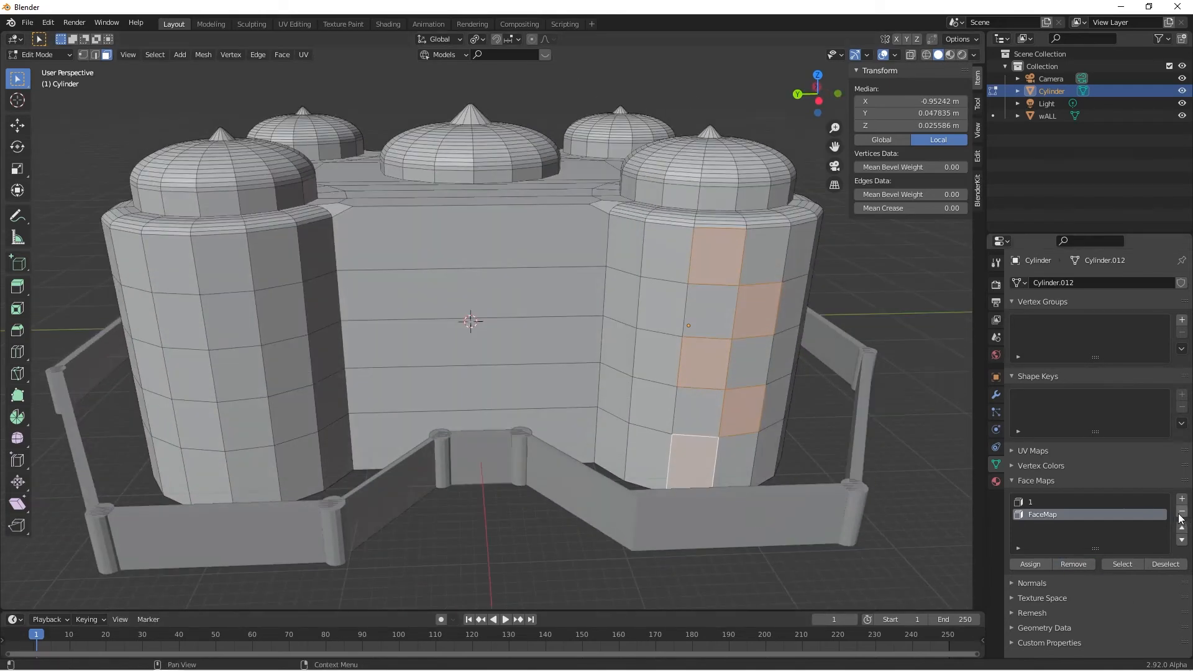
Delete the second face map and clear the face selection.
click(1181, 512)
middle_drag(746, 463, 821, 477)
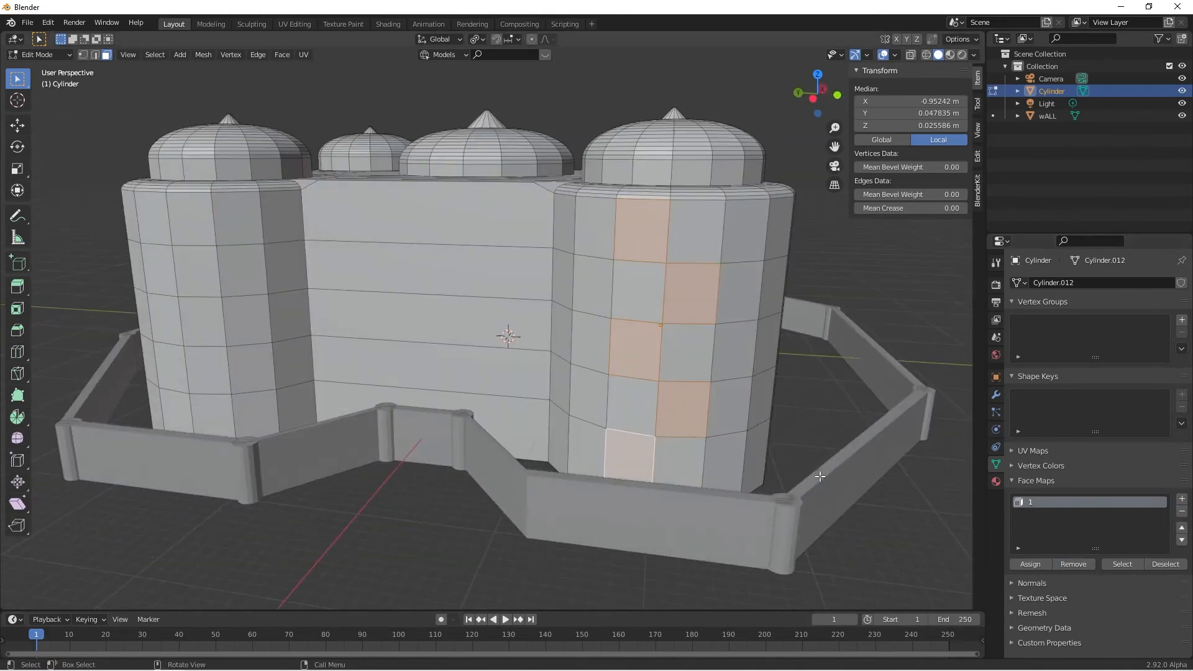
click(909, 531)
Examine the castle's front wall with its doorway and the towers' position inside the outer wall.
middle_drag(908, 533, 239, 517)
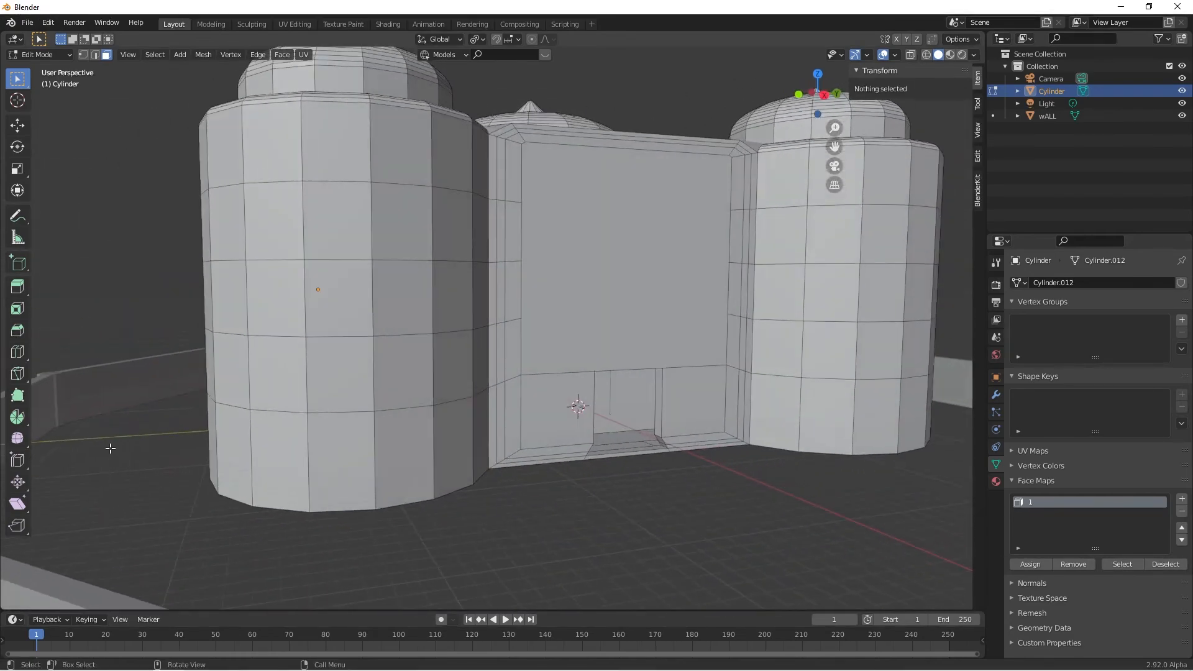
click(574, 298)
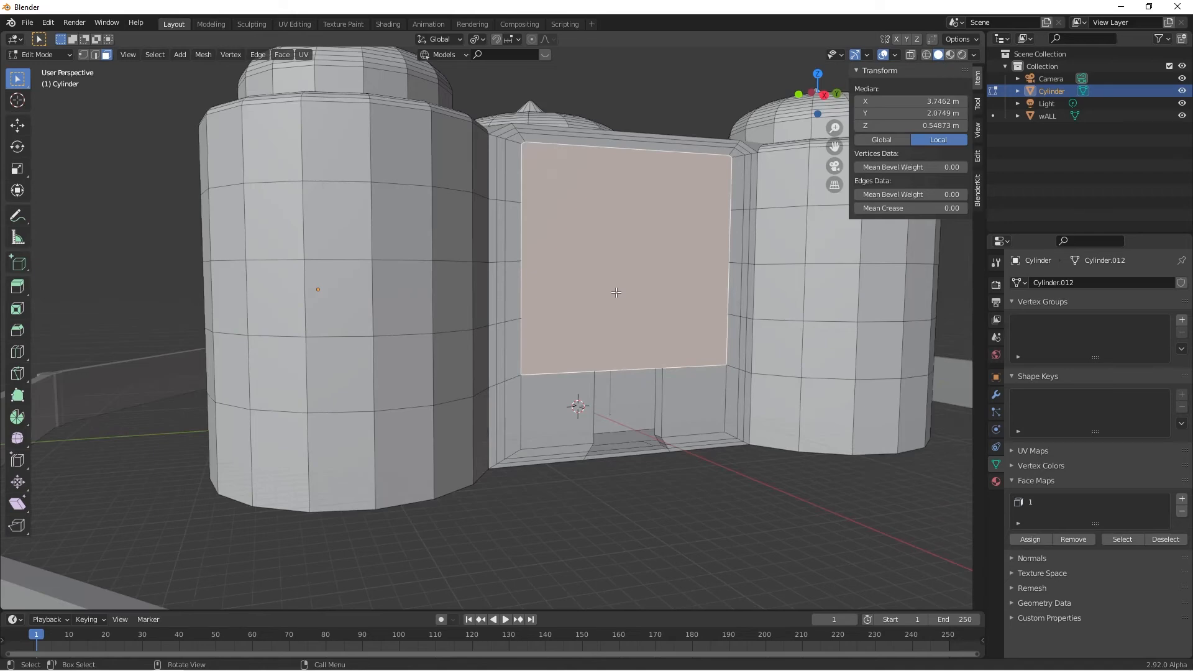
scroll(615, 292, down, 5)
middle_drag(320, 258, 260, 293)
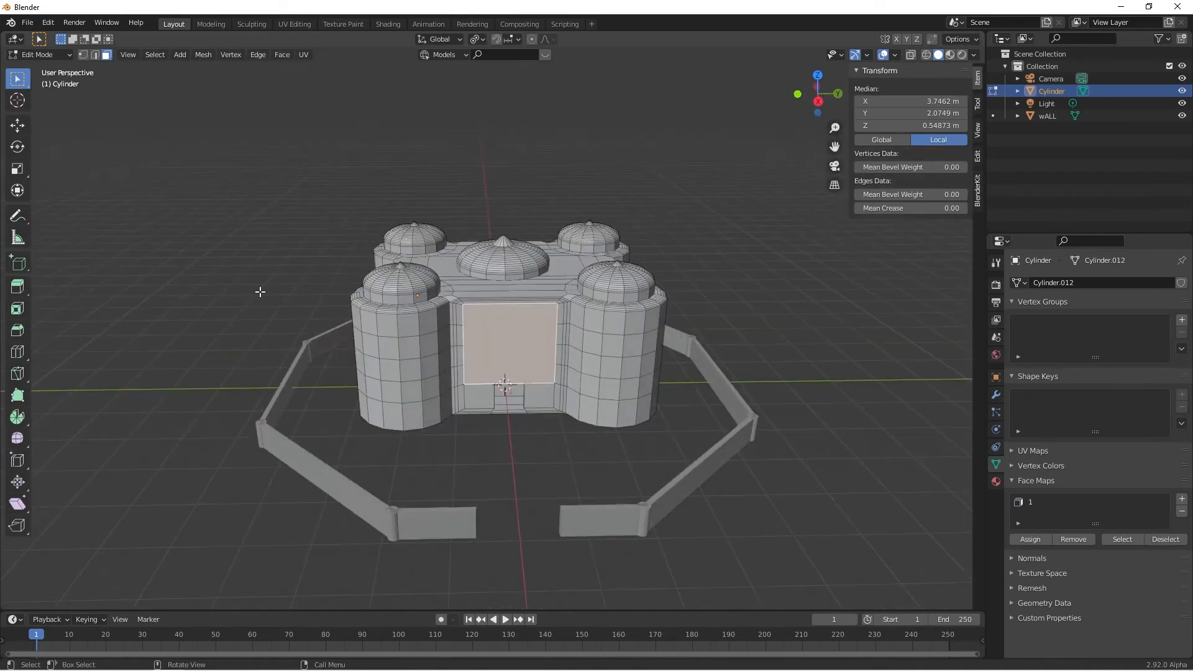
click(236, 272)
scroll(291, 340, up, 1)
scroll(290, 339, up, 1)
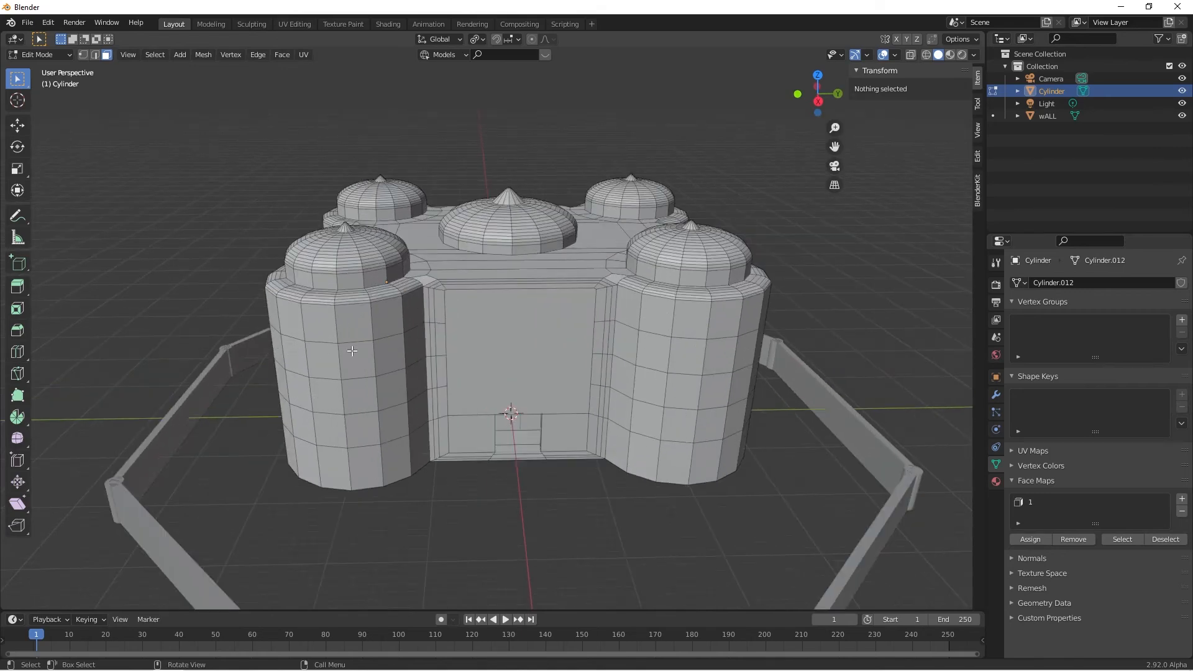
scroll(445, 413, down, 3)
middle_drag(472, 404, 386, 390)
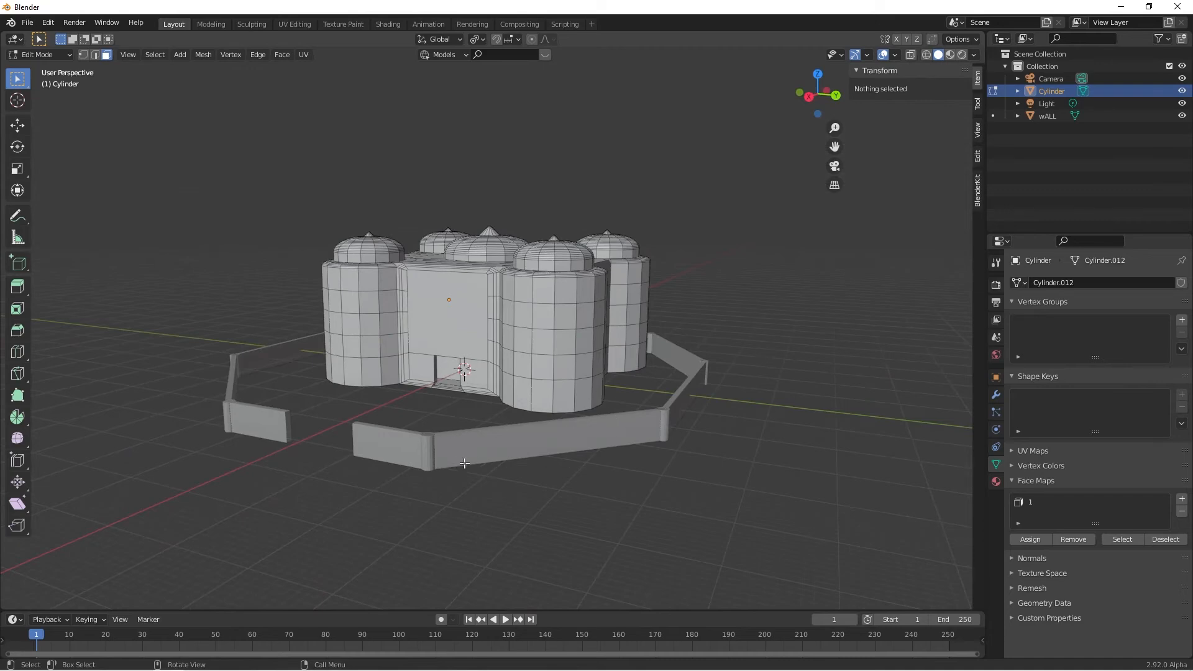
middle_drag(464, 464, 562, 446)
Examine the mesh topology up close where a corner tower's rim meets the roof.
scroll(563, 446, up, 5)
shift+middle_drag(533, 325, 546, 382)
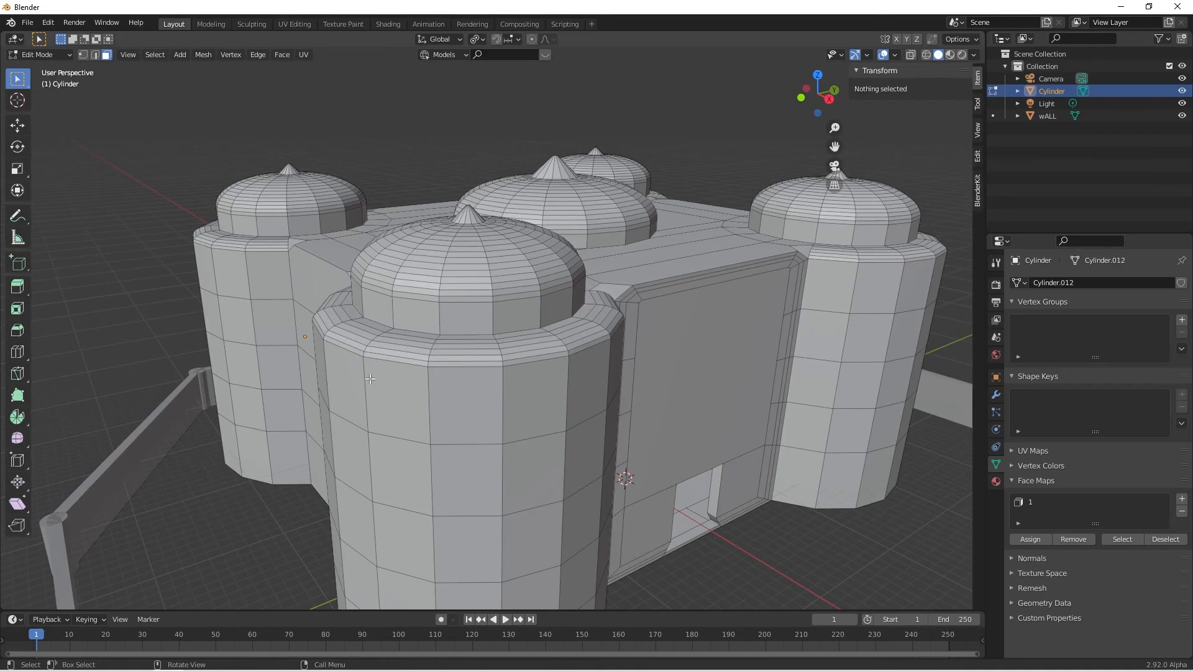
middle_drag(371, 379, 445, 350)
scroll(420, 406, up, 5)
scroll(407, 406, down, 2)
scroll(405, 407, up, 5)
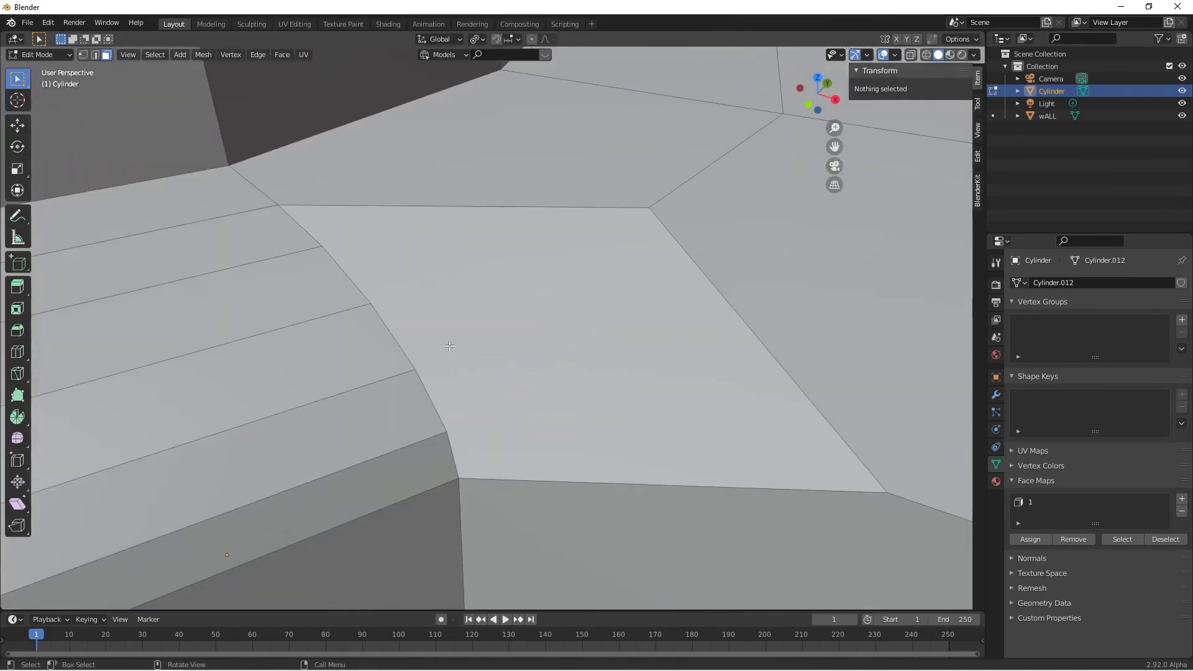
scroll(444, 350, down, 3)
shift+middle_drag(582, 389, 514, 396)
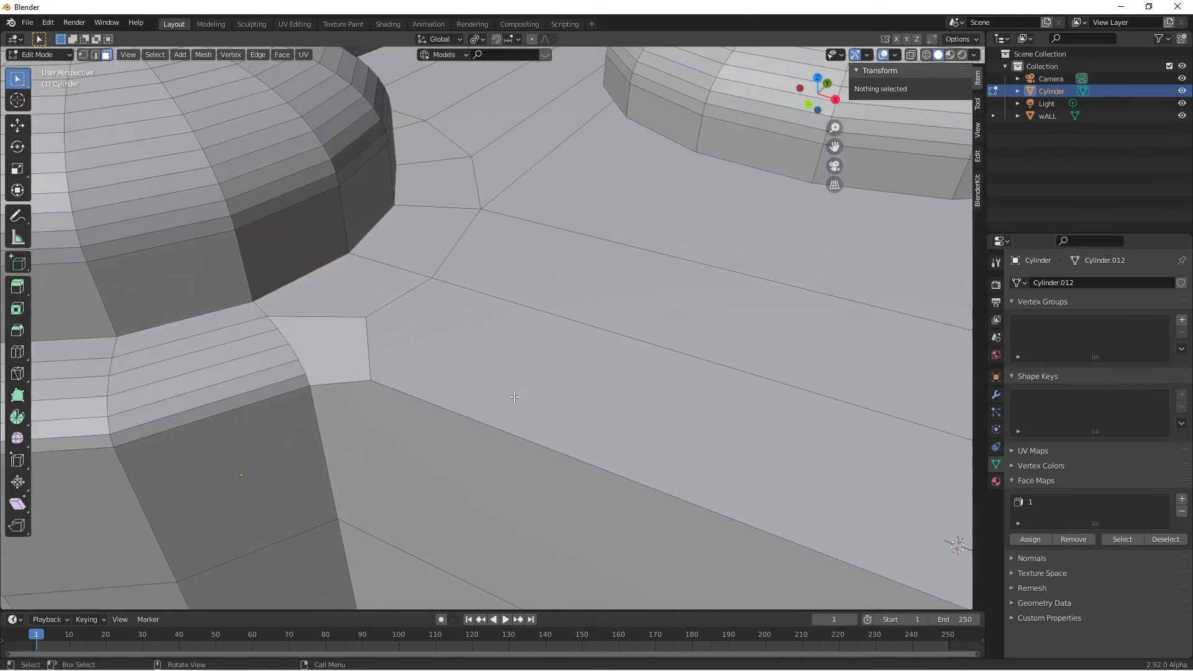
Connect the corner vertices along the castle's roof edges with new edges running between neighbouring towers.
key(1)
click(366, 318)
key(KP_Decimal)
scroll(346, 232, down, 8)
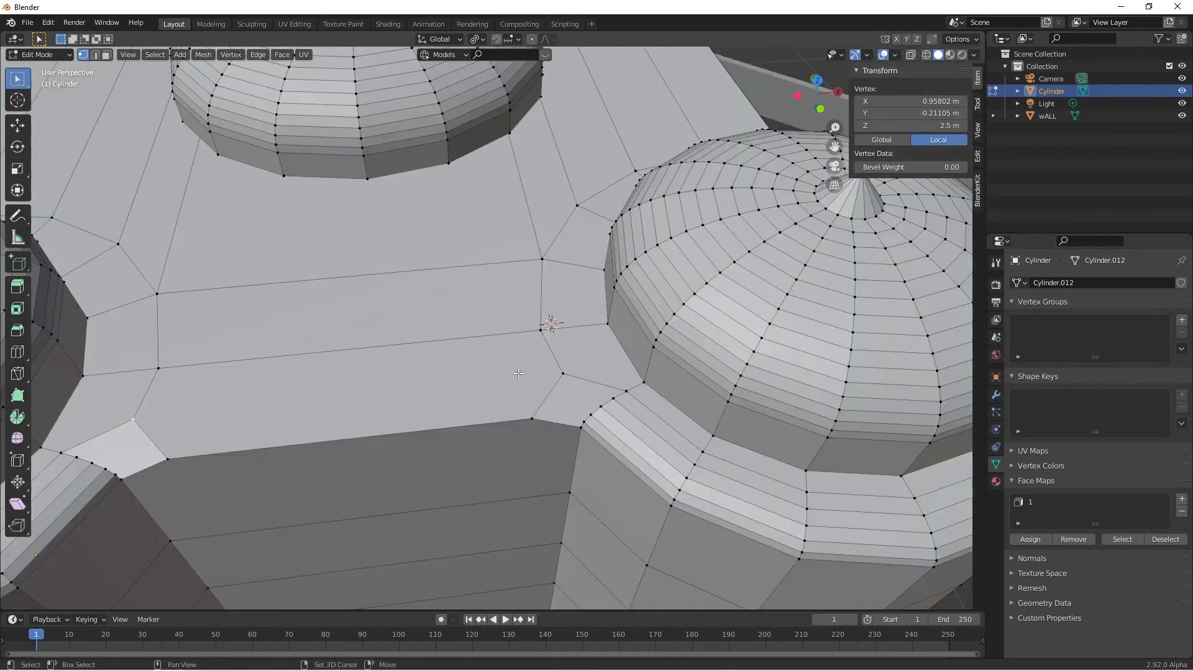
shift+click(562, 373)
middle_drag(562, 373, 386, 324)
click(346, 225)
shift+click(812, 157)
key(j)
middle_drag(622, 217, 777, 249)
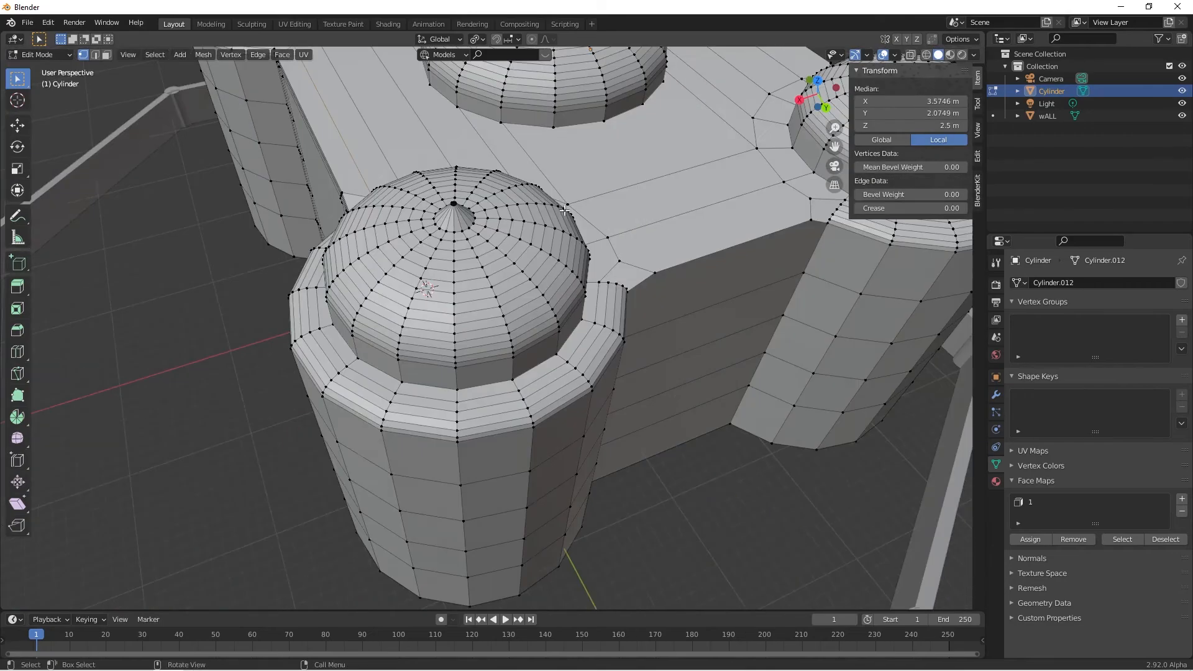
Switch to face selection, clear the stray faces, and select the top rim face loops of the first corner tower.
middle_drag(559, 298, 510, 298)
key(3)
click(385, 522)
shift+click(430, 527)
middle_drag(430, 527, 528, 403)
key(alt+a)
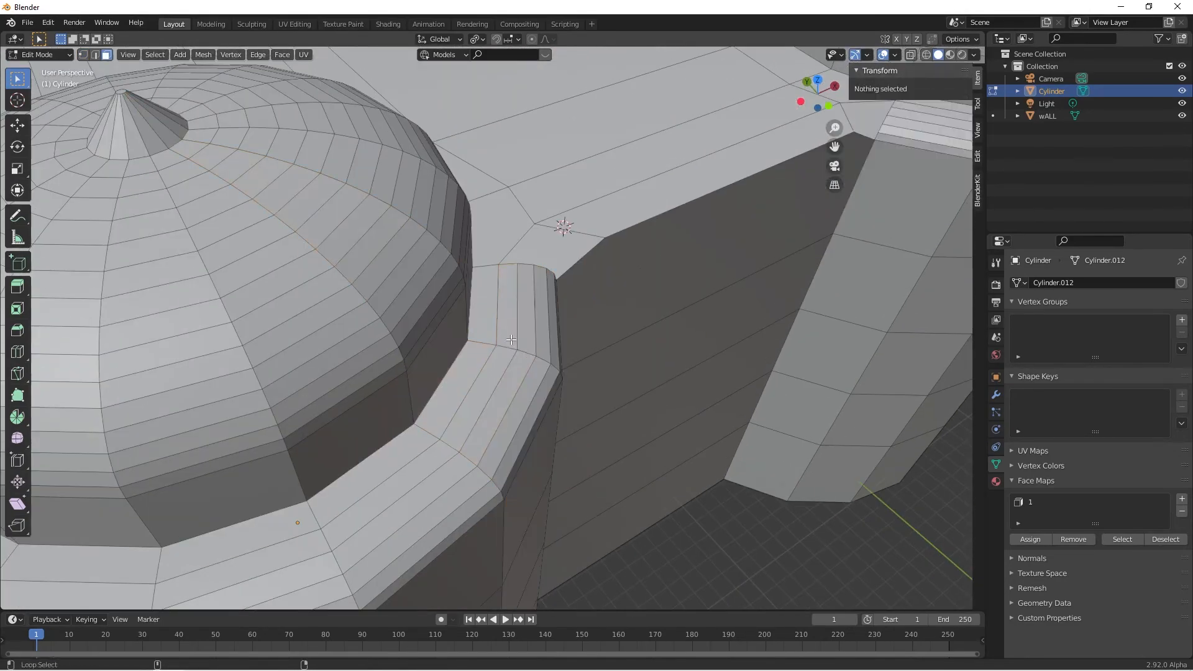
alt+click(522, 366)
alt+shift+click(555, 366)
middle_drag(653, 299, 529, 261)
Extend the face selection along the outer roof-edge strips and the rim loops of the next corner towers.
alt+shift+click(699, 243)
alt+shift+click(802, 292)
key(ctrl+z)
alt+shift+click(846, 331)
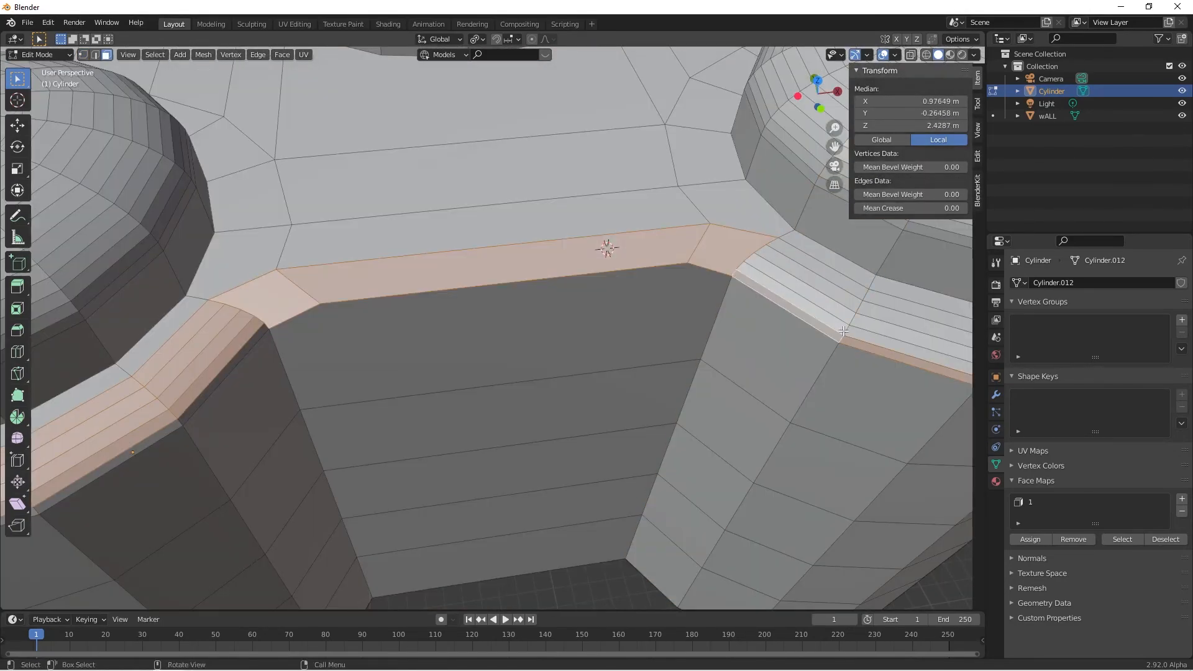
alt+shift+click(860, 304)
middle_drag(864, 299, 715, 304)
alt+shift+click(772, 345)
alt+shift+click(856, 434)
alt+shift+click(865, 424)
alt+shift+click(873, 413)
middle_drag(876, 410, 736, 407)
alt+shift+click(625, 380)
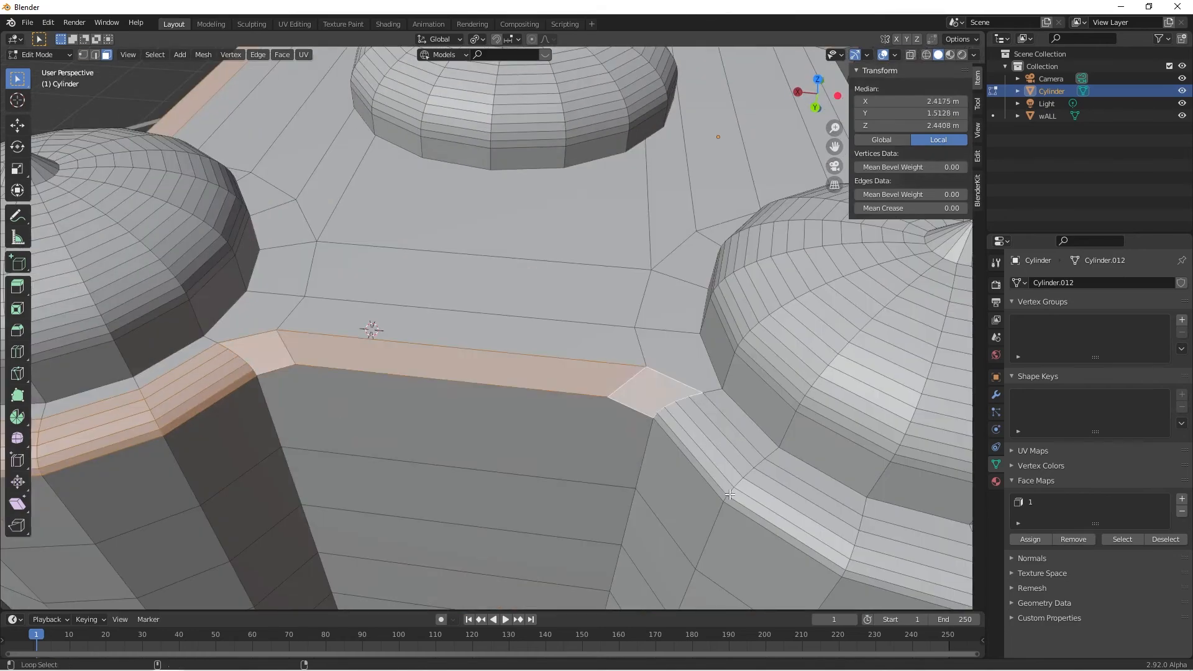
Add the last corner tower's rim loops and the remaining roof-edge strip to complete the ring of selected faces.
alt+shift+click(723, 482)
key(ctrl+z)
scroll(720, 479, up, 3)
alt+shift+click(457, 264)
alt+shift+click(472, 239)
alt+shift+click(502, 214)
alt+shift+click(526, 199)
scroll(526, 198, down, 5)
middle_drag(526, 199, 392, 205)
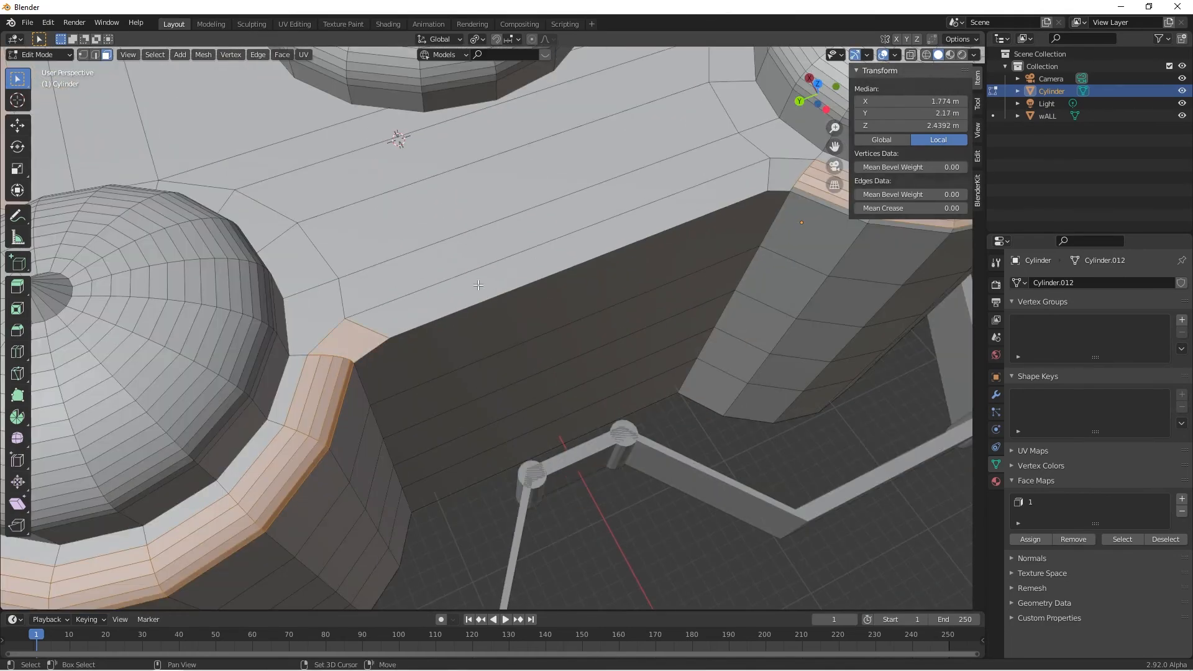
alt+shift+click(584, 258)
middle_drag(590, 311, 458, 306)
scroll(458, 306, down, 3)
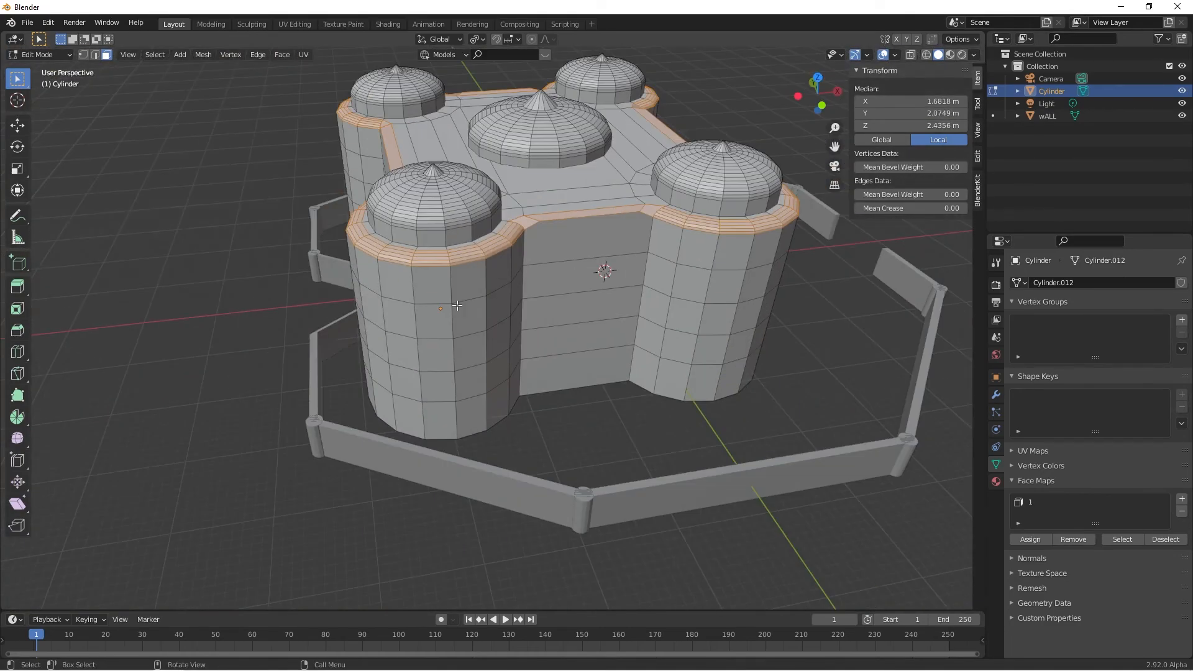
Extrude the selected ring of tower rims and roof edges upward 2.5 m to form a parapet around the roof.
scroll(368, 318, down, 3)
middle_drag(373, 320, 672, 344)
scroll(672, 344, up, 5)
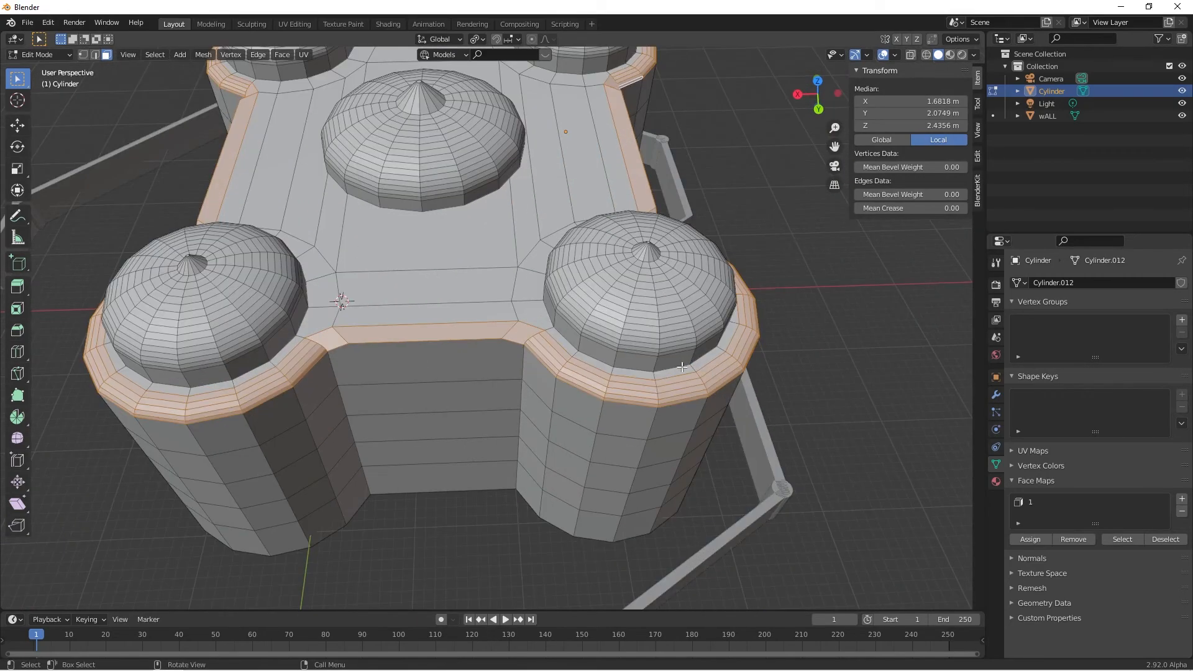
middle_drag(589, 318, 568, 397)
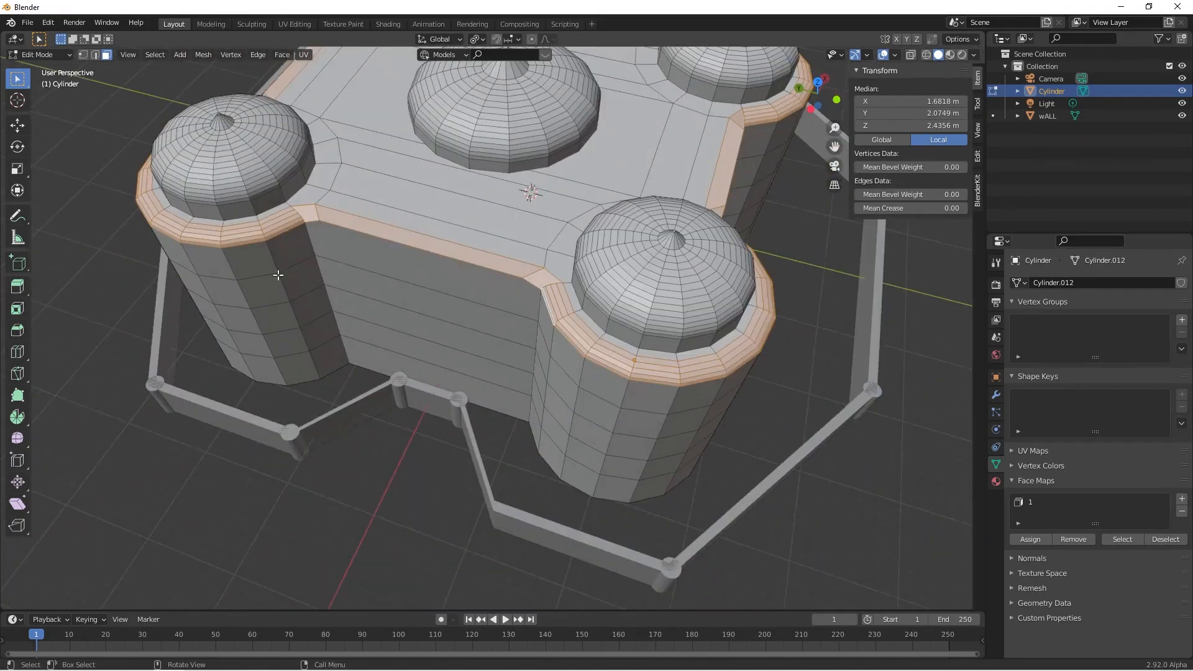
middle_drag(278, 276, 370, 337)
scroll(344, 311, up, 4)
scroll(348, 323, down, 3)
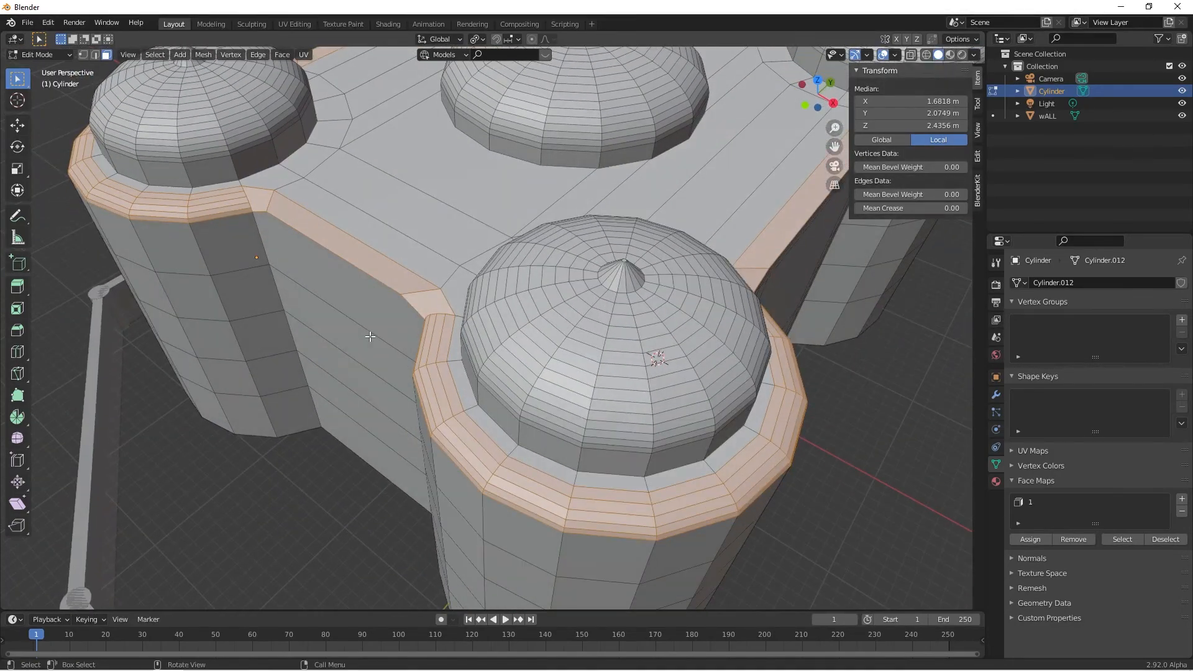
key(e)
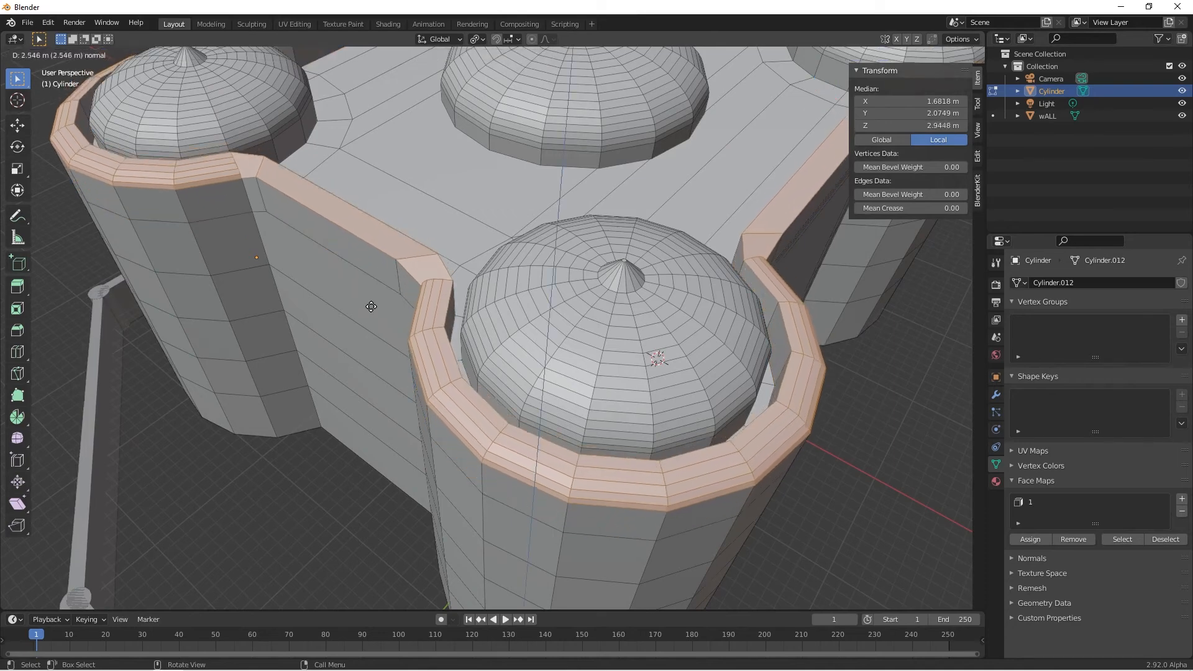
text(2)
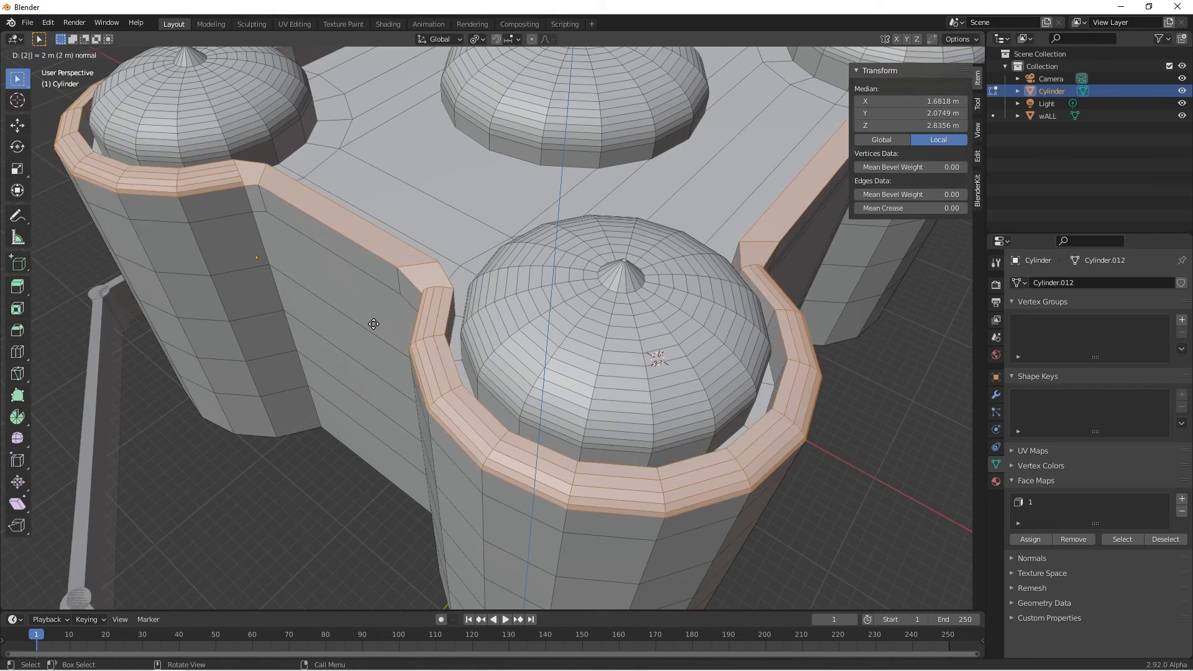
text(.5)
key(Return)
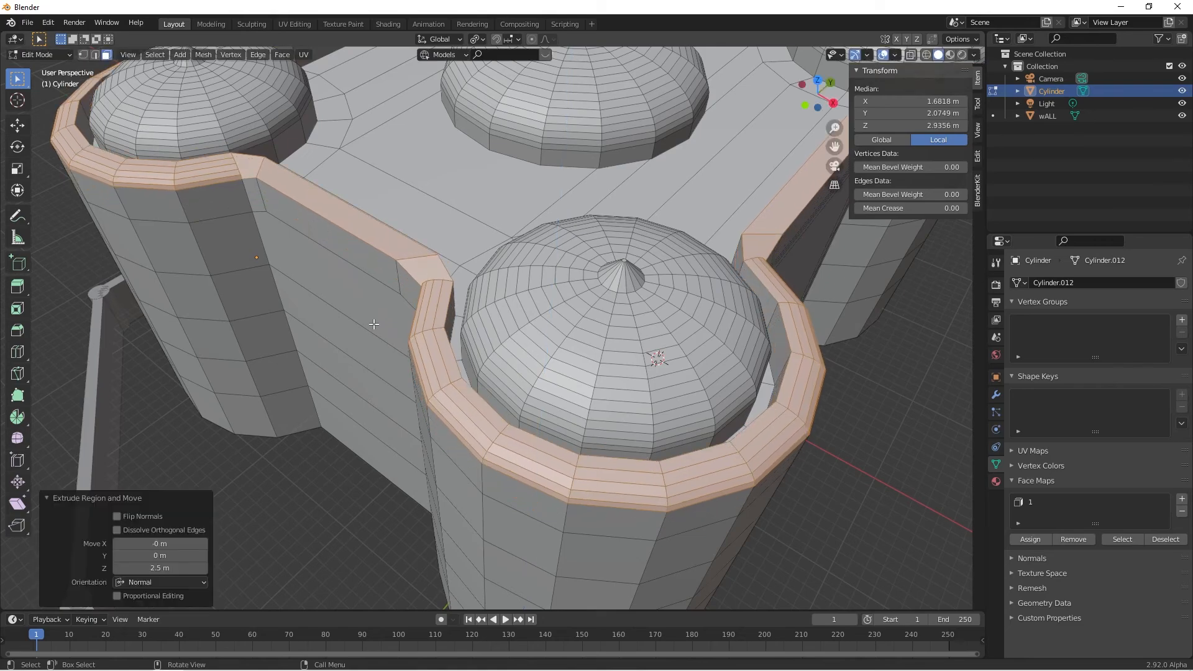
Clear the face selection and examine the raised parapet around the castle.
middle_drag(373, 325, 397, 237)
scroll(420, 253, down, 5)
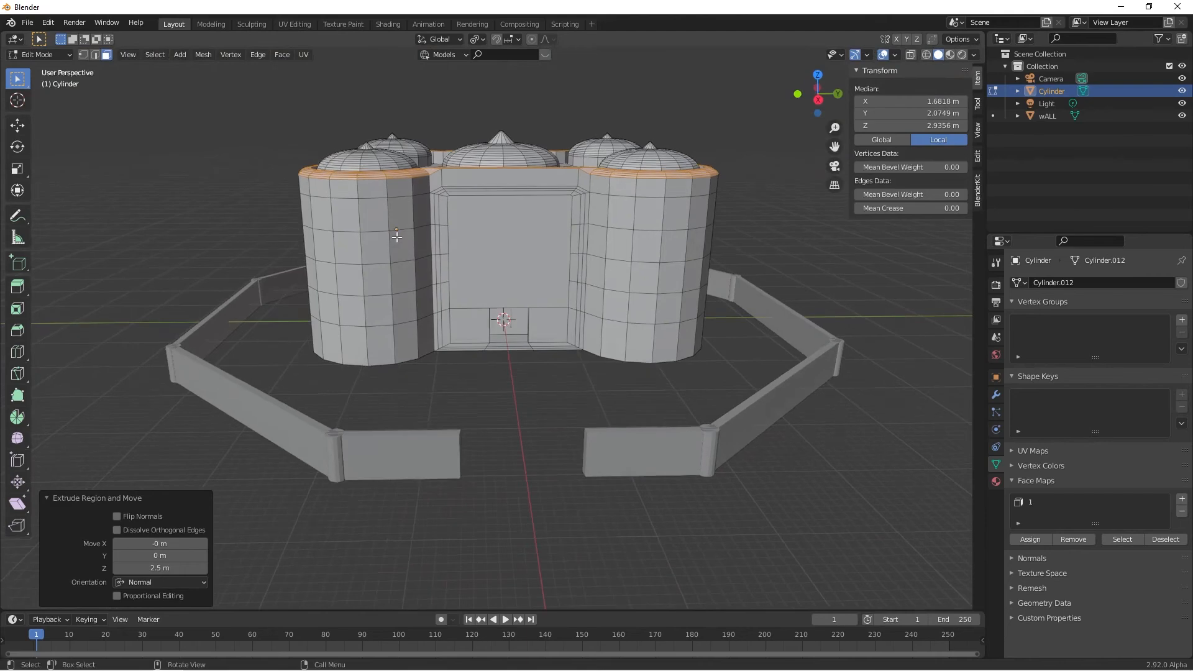
click(820, 224)
middle_drag(827, 230, 680, 333)
scroll(673, 354, up, 5)
scroll(777, 343, down, 5)
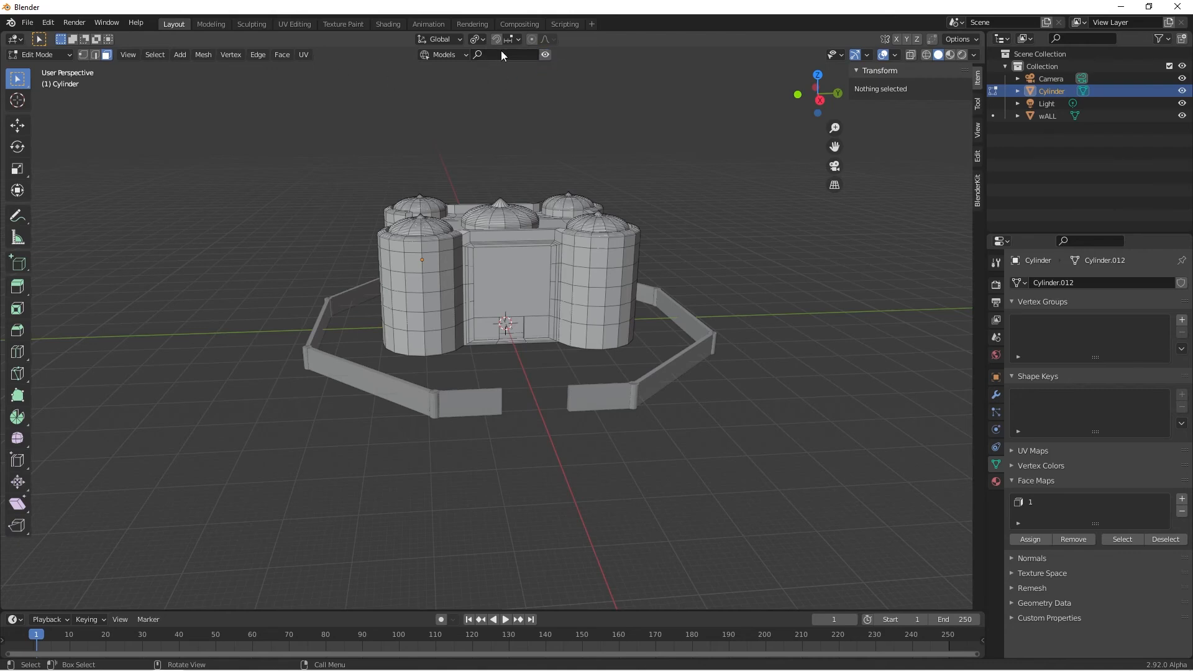
Search the add-on preferences for "blender" to check the BlenderKit Online Asset Library add-on, and close the preferences.
click(48, 22)
click(78, 202)
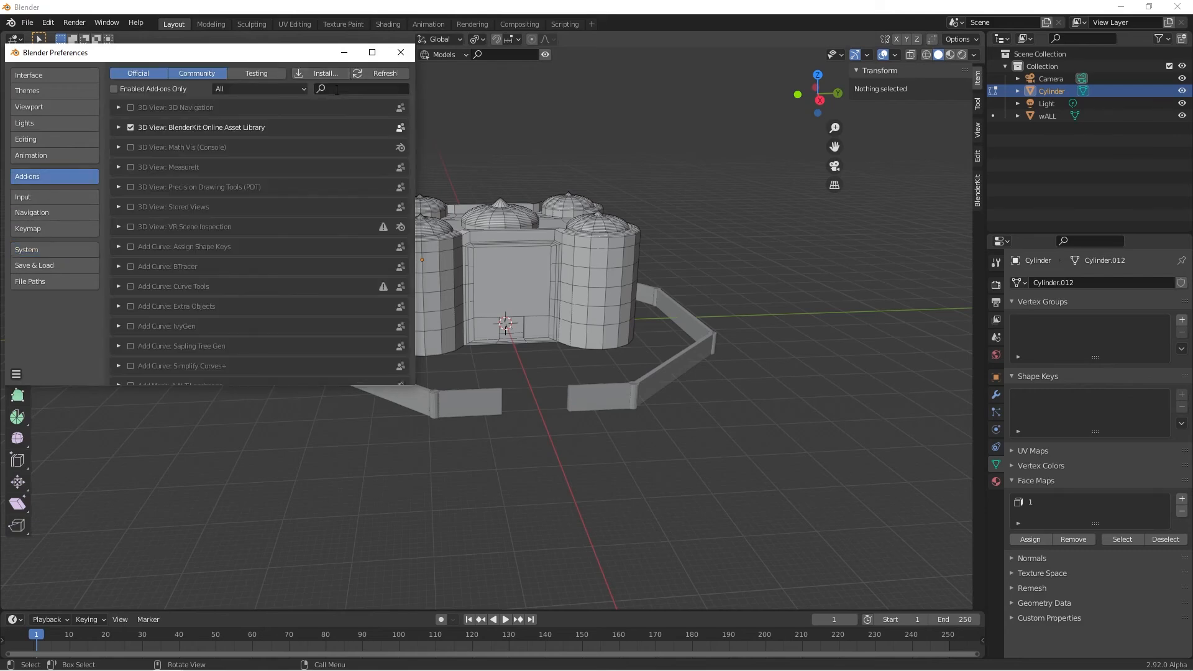
click(336, 89)
text(blender)
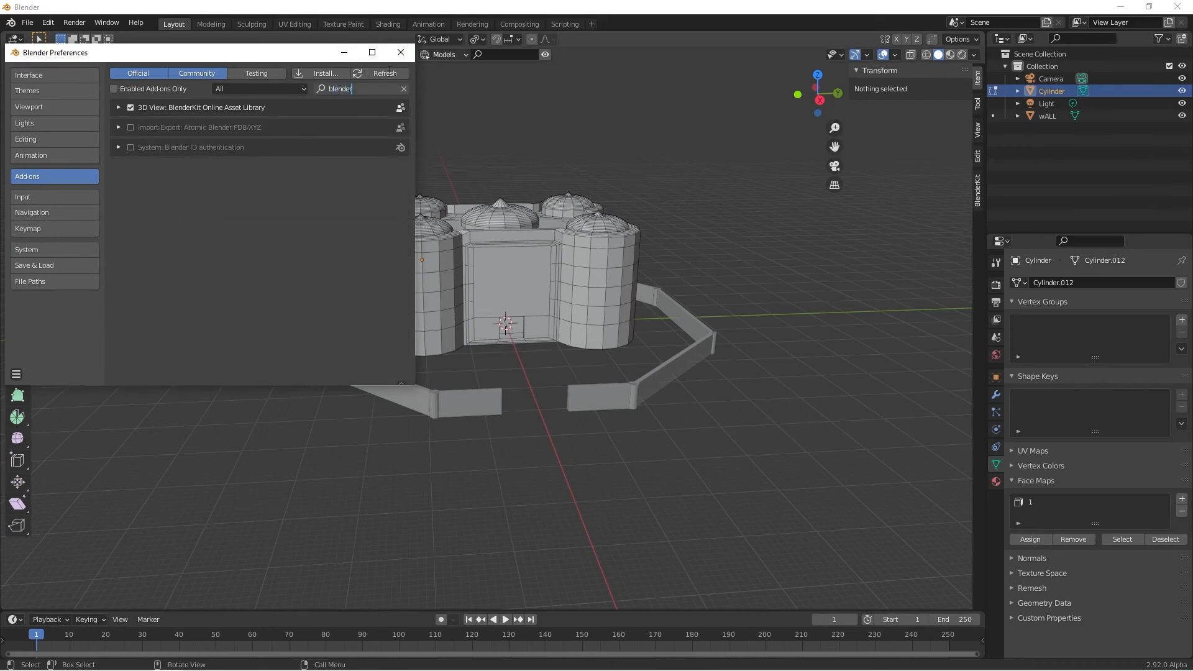
click(400, 52)
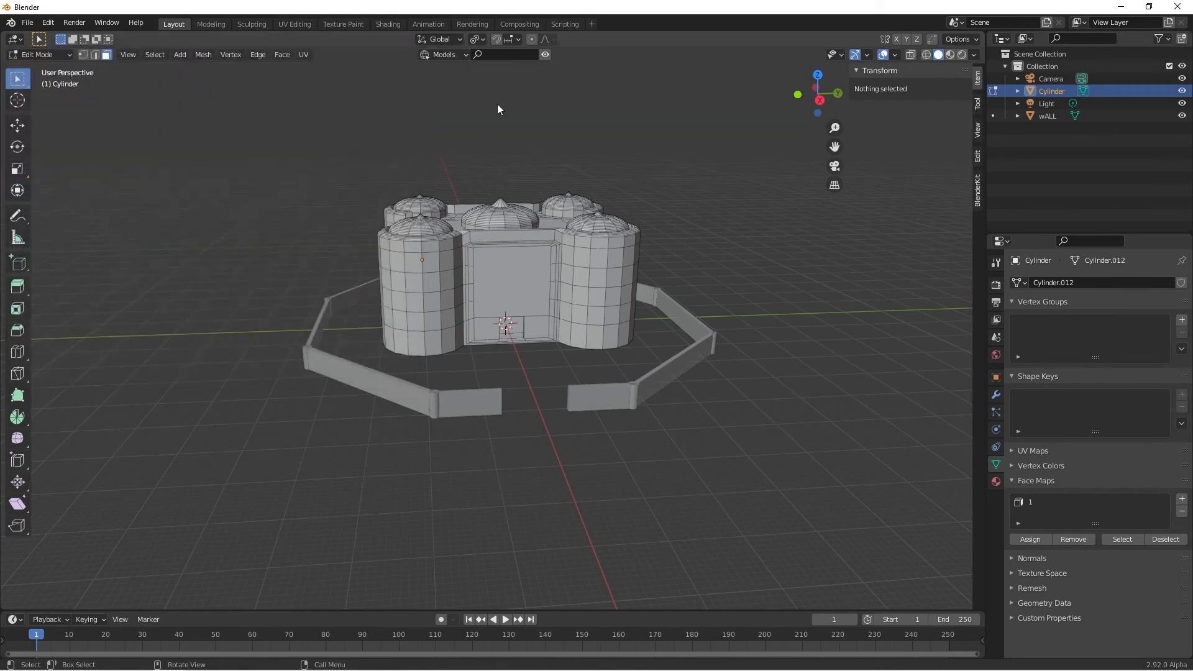
Search BlenderKit's materials for "white marble" and apply the white marble material to the castle.
click(443, 55)
click(449, 83)
click(499, 55)
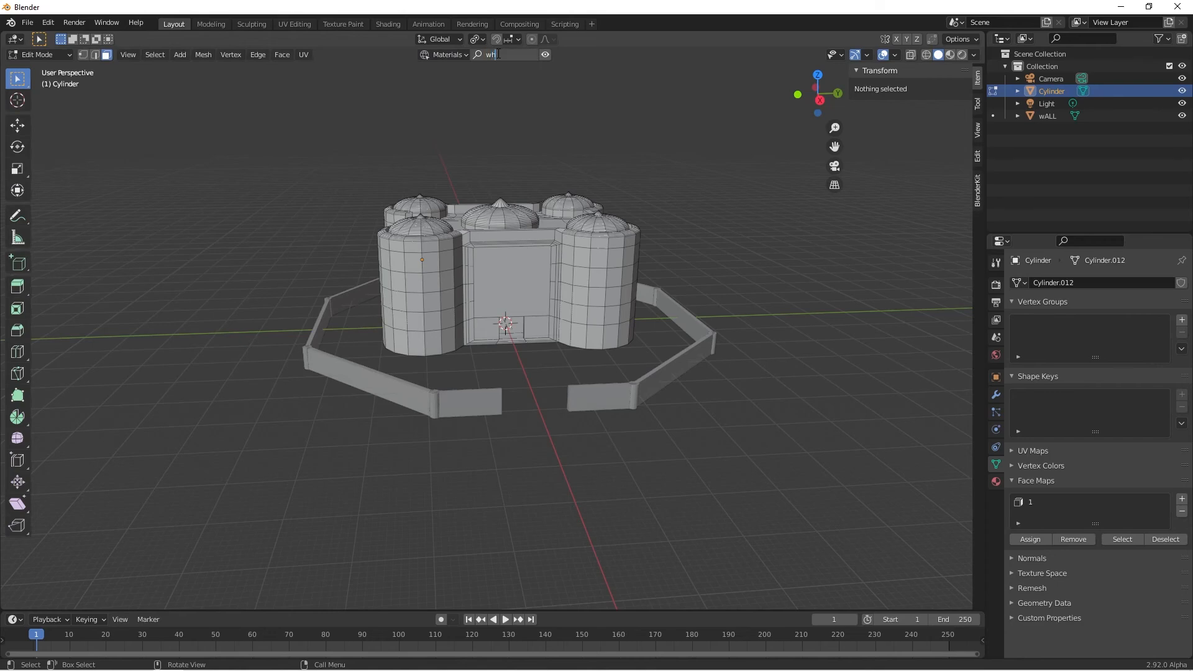
text(white marble)
key(Return)
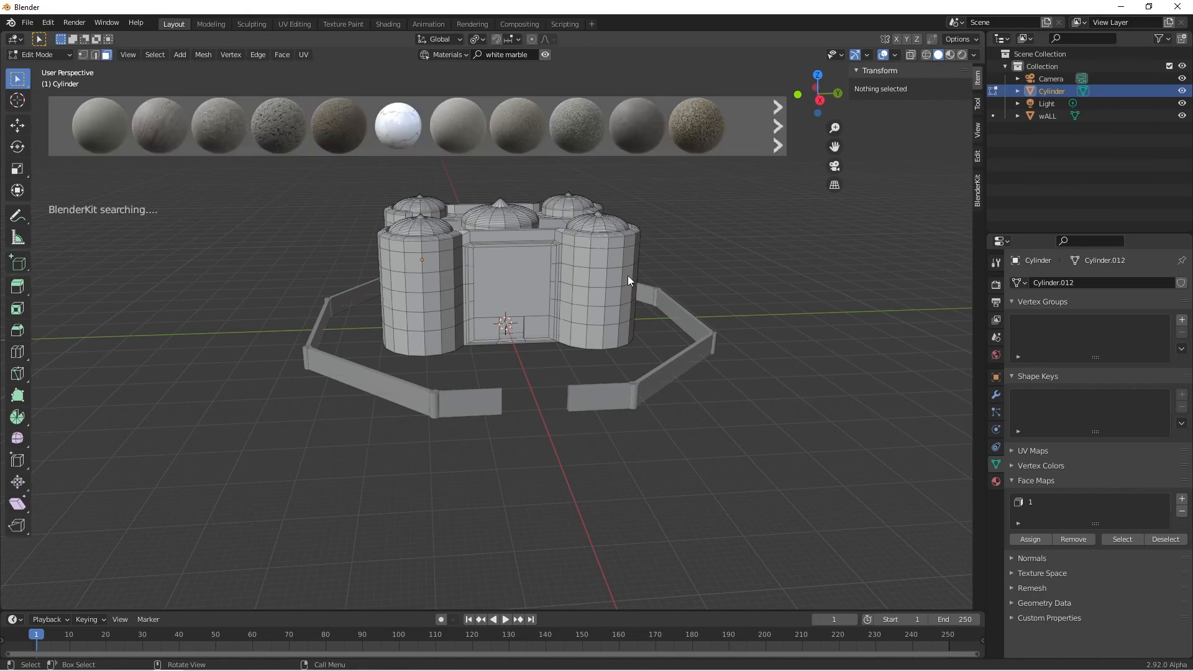
mouse_move(421, 156)
drag(421, 156, 551, 354)
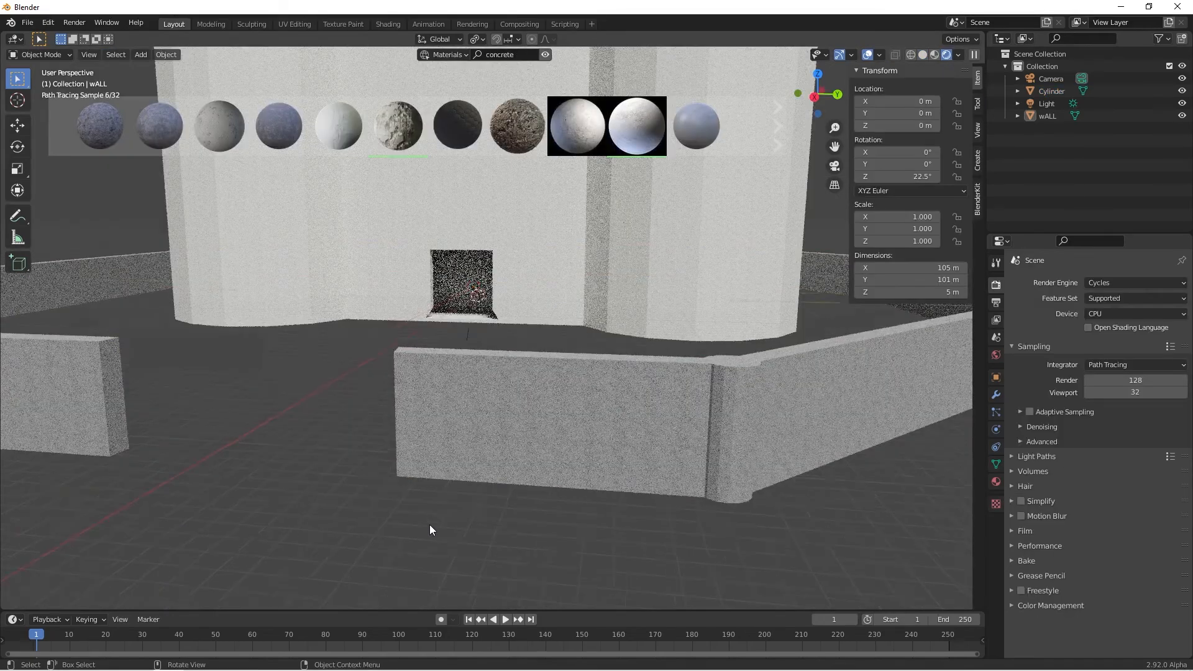
Examine the castle and outer wall in rendered view and compare them with the reference image Palace0386.png in Photos.
scroll(430, 529, down, 10)
middle_drag(438, 529, 507, 531)
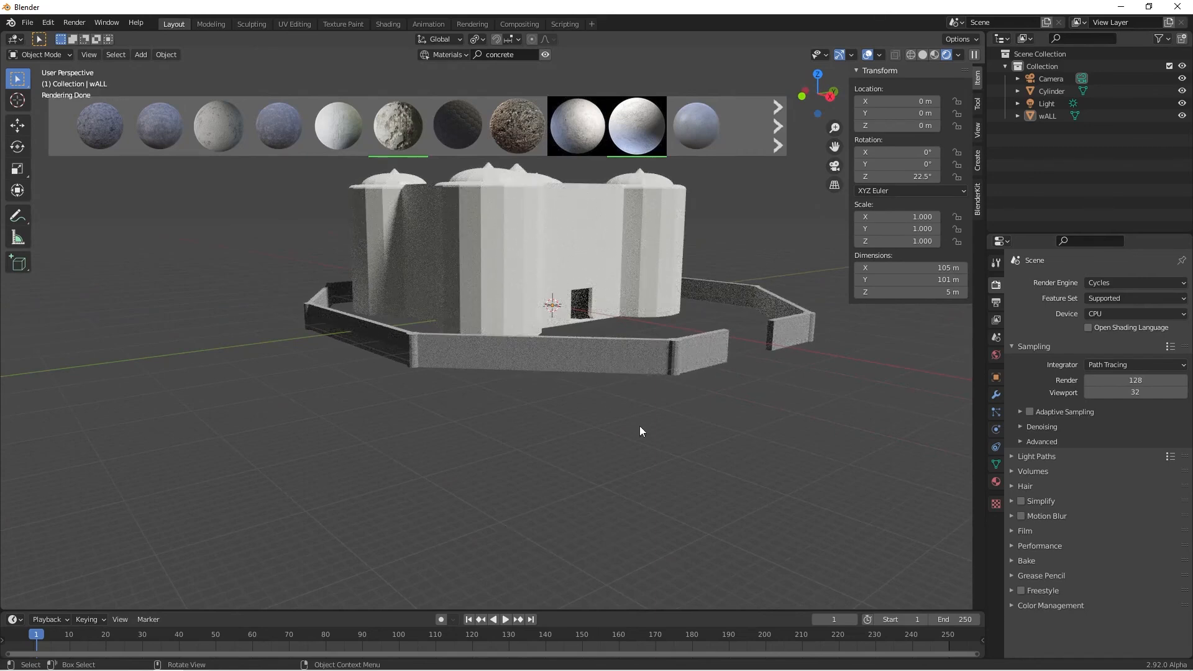
mouse_move(639, 431)
middle_down()
mouse_move(634, 408)
mouse_move(578, 415)
middle_up()
mouse_move(225, 670)
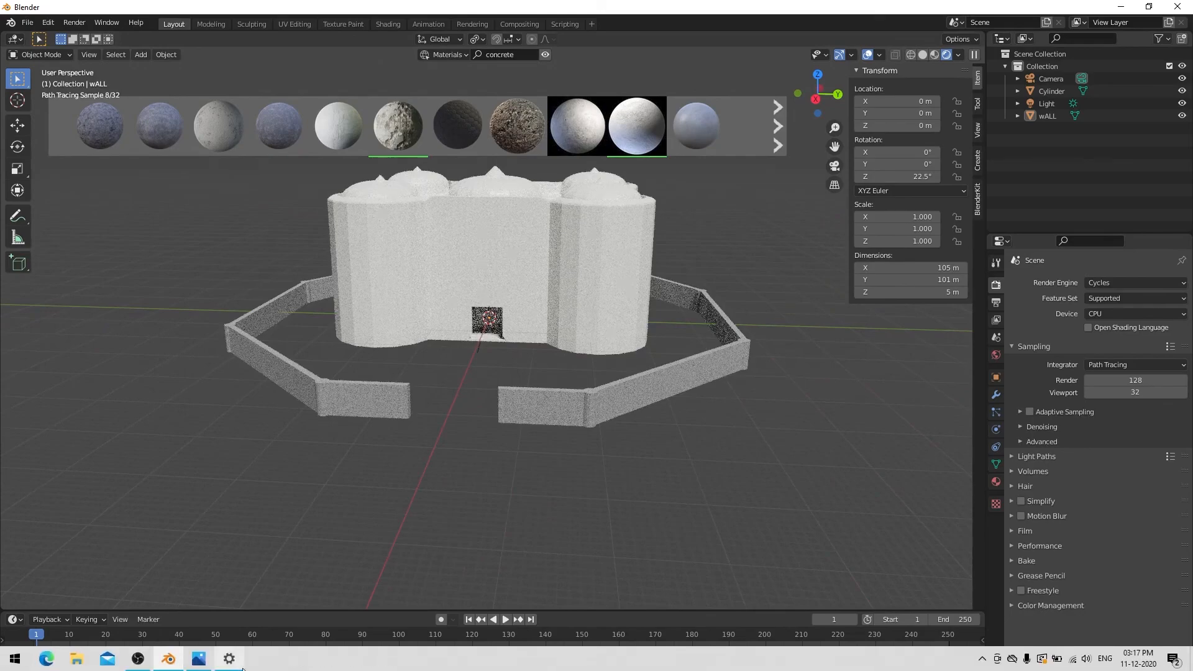
click(199, 660)
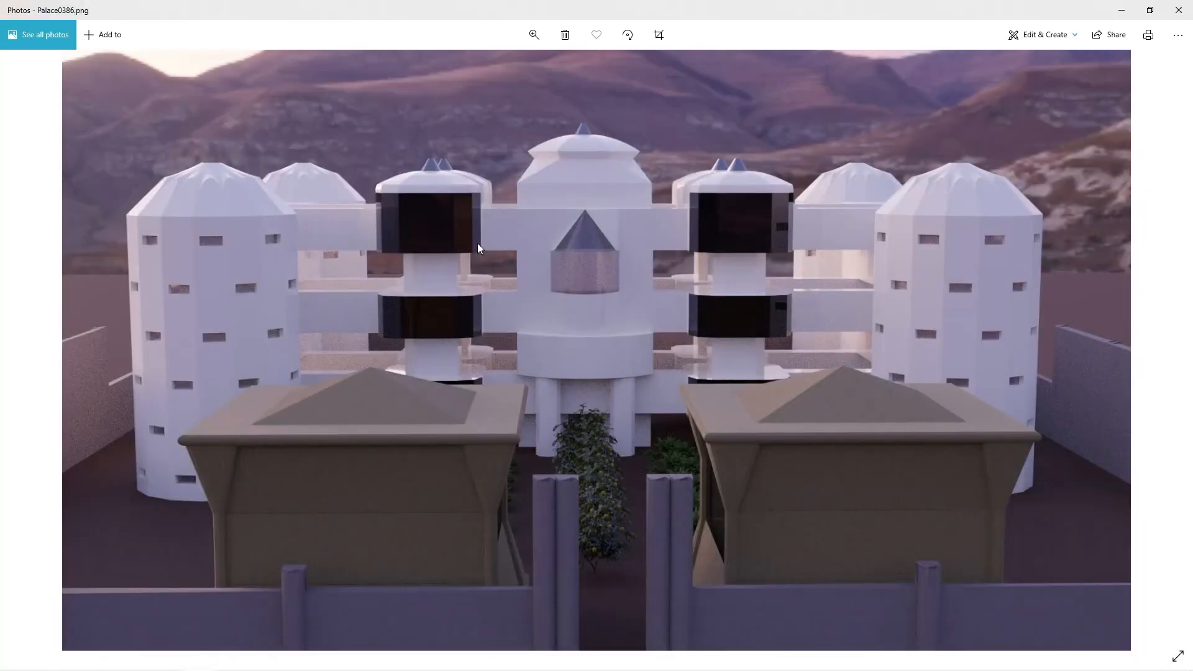
scroll(436, 250, up, 3)
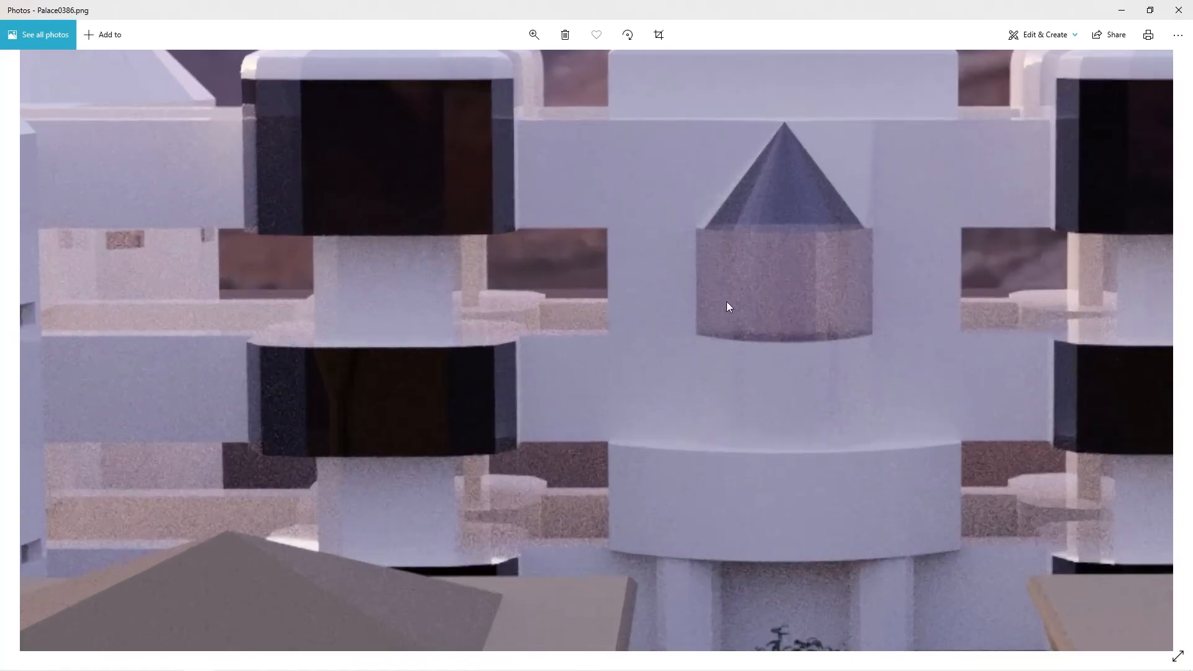
scroll(728, 306, down, 3)
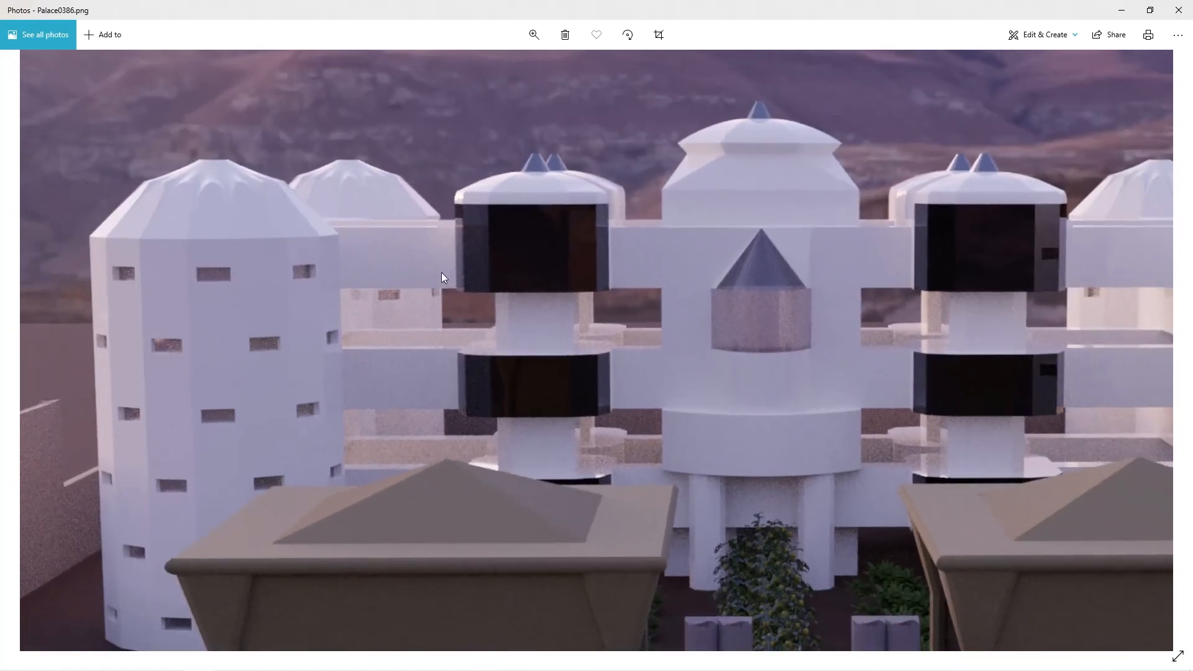
scroll(534, 162, up, 2)
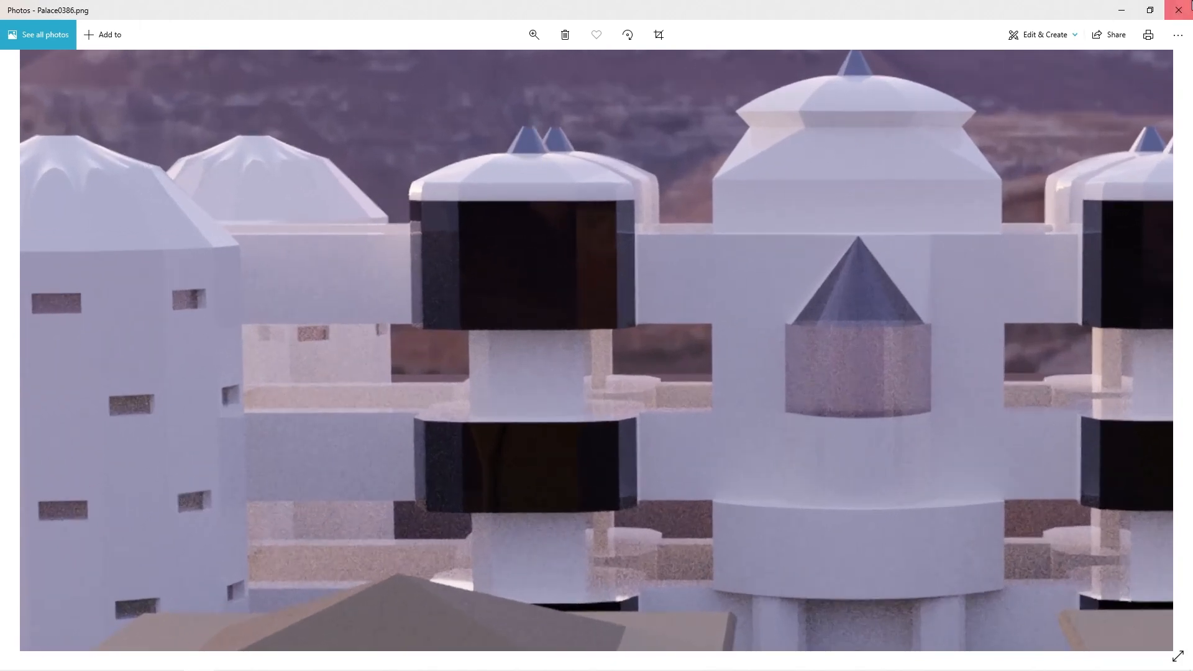
click(1178, 9)
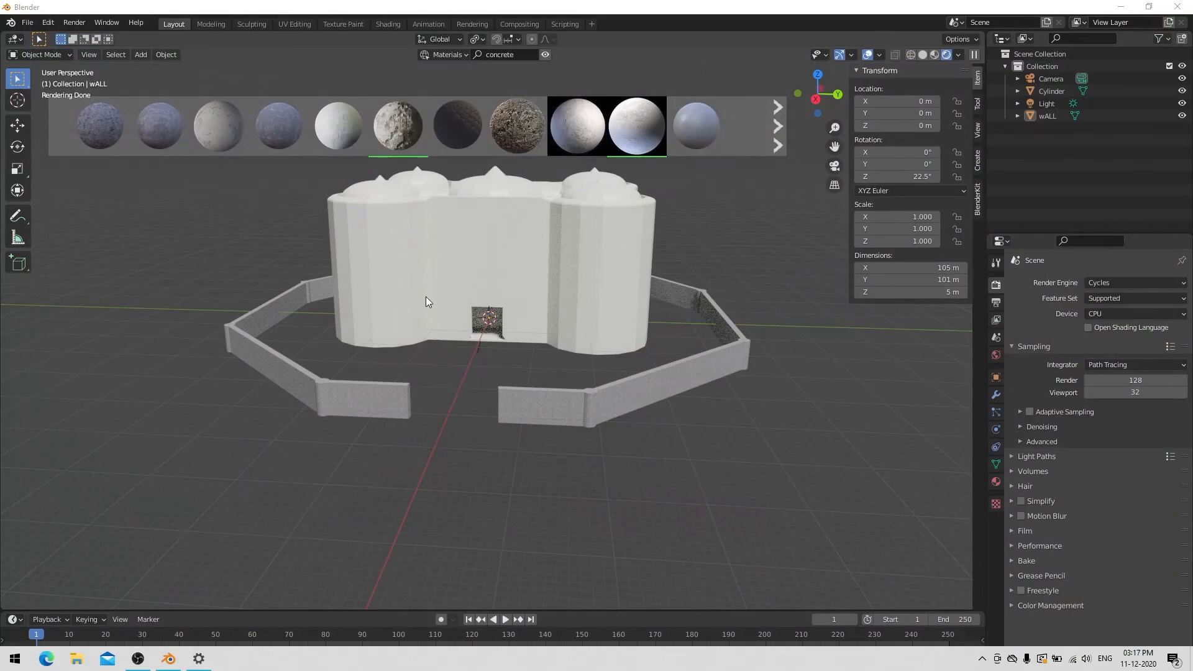
Select the castle, hide the BlenderKit asset bar and enter Edit Mode.
click(409, 273)
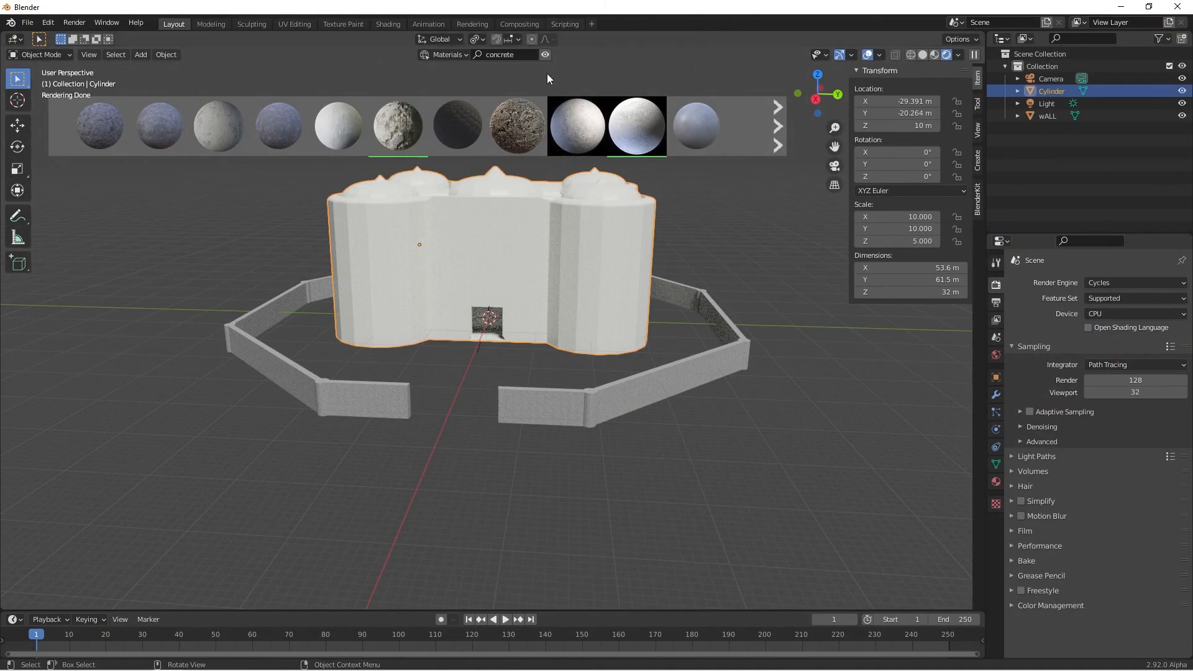
click(546, 54)
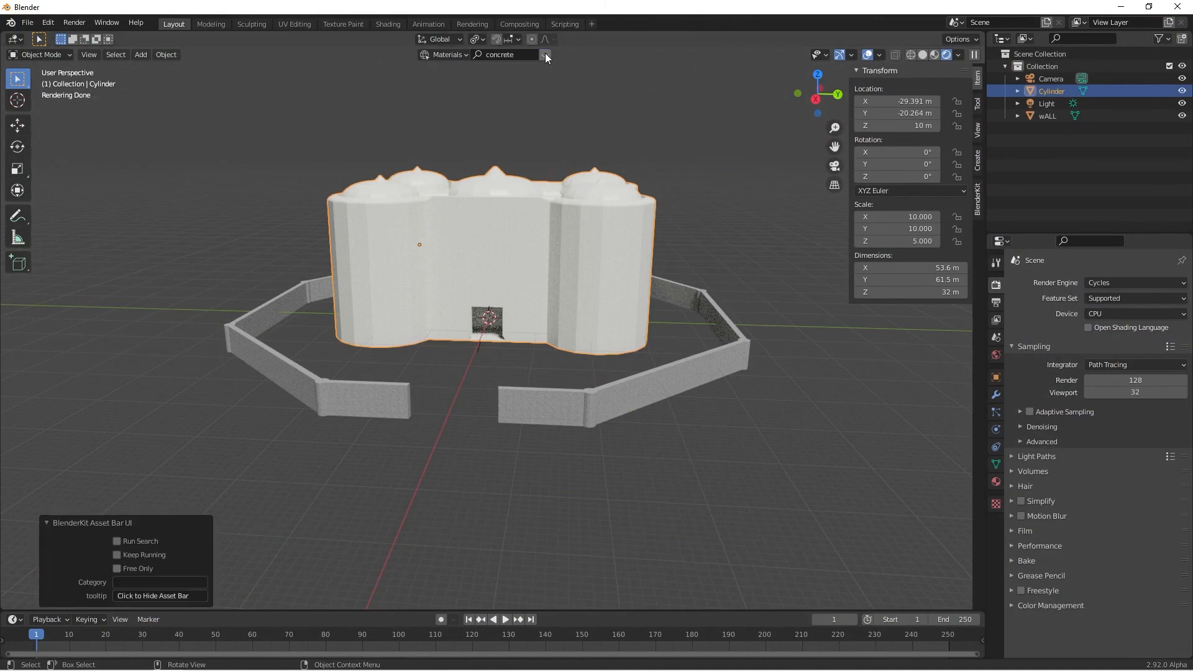
key(Tab)
scroll(491, 267, up, 5)
scroll(491, 267, down, 4)
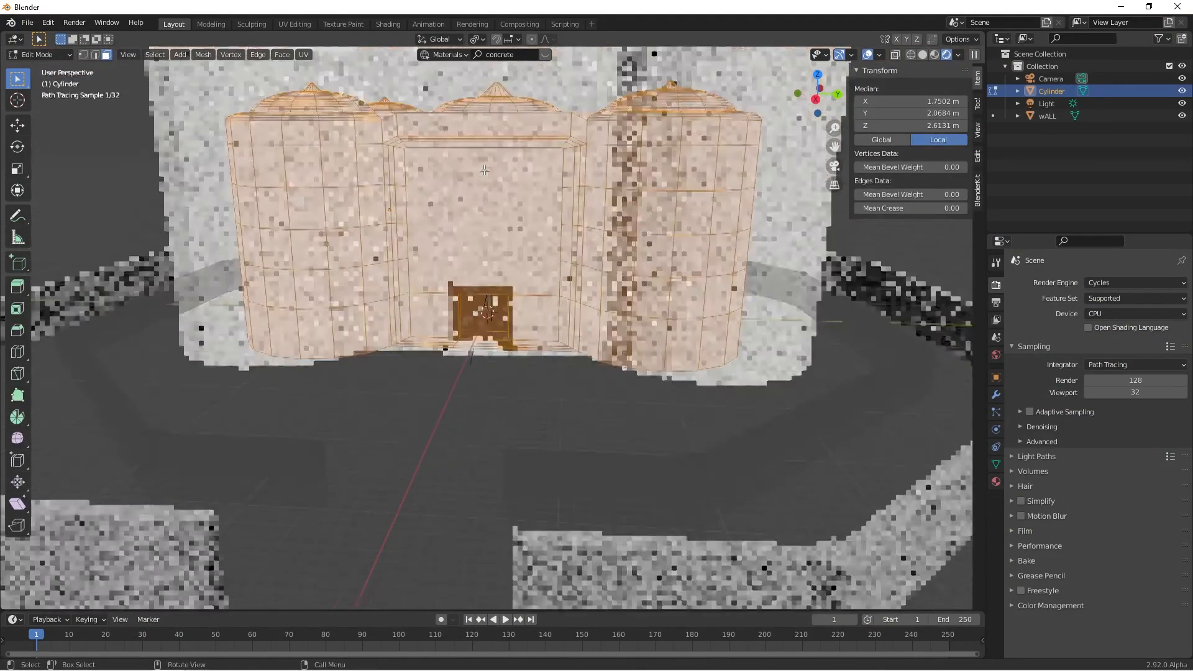
Clear the selection, select the ring of cone faces tipping the nearest corner tower's dome, and switch the viewport to solid shading.
middle_drag(490, 267, 560, 435)
scroll(503, 308, up, 4)
shift+middle_drag(825, 473, 852, 438)
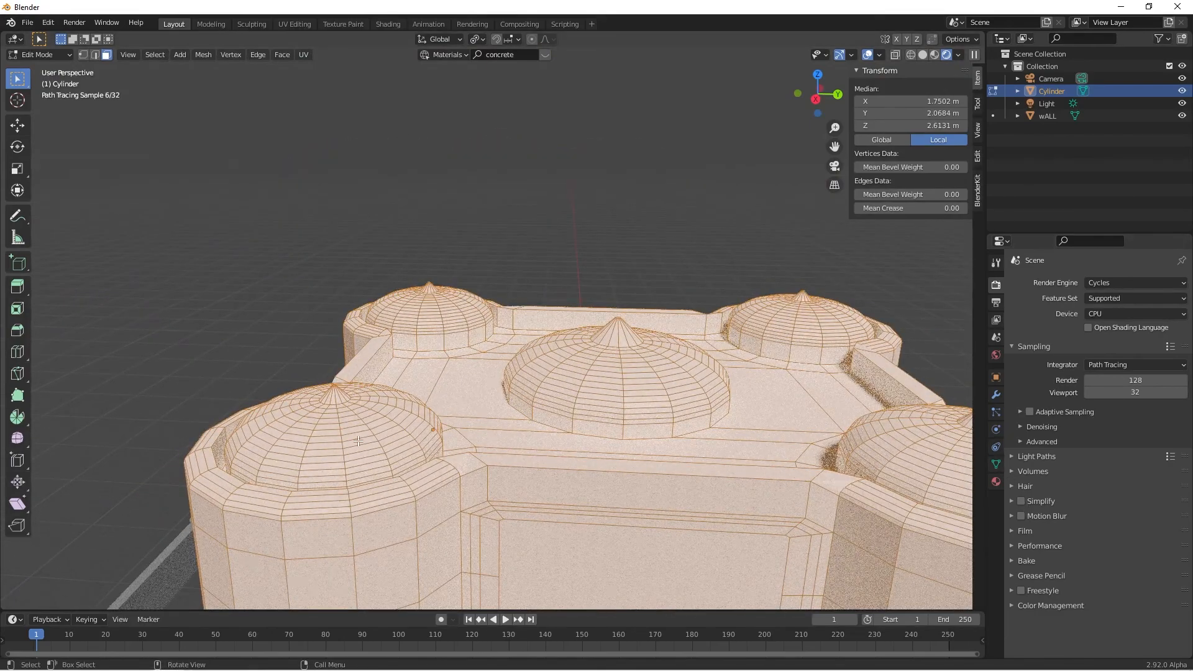
scroll(335, 425, up, 3)
shift+middle_drag(335, 425, 491, 396)
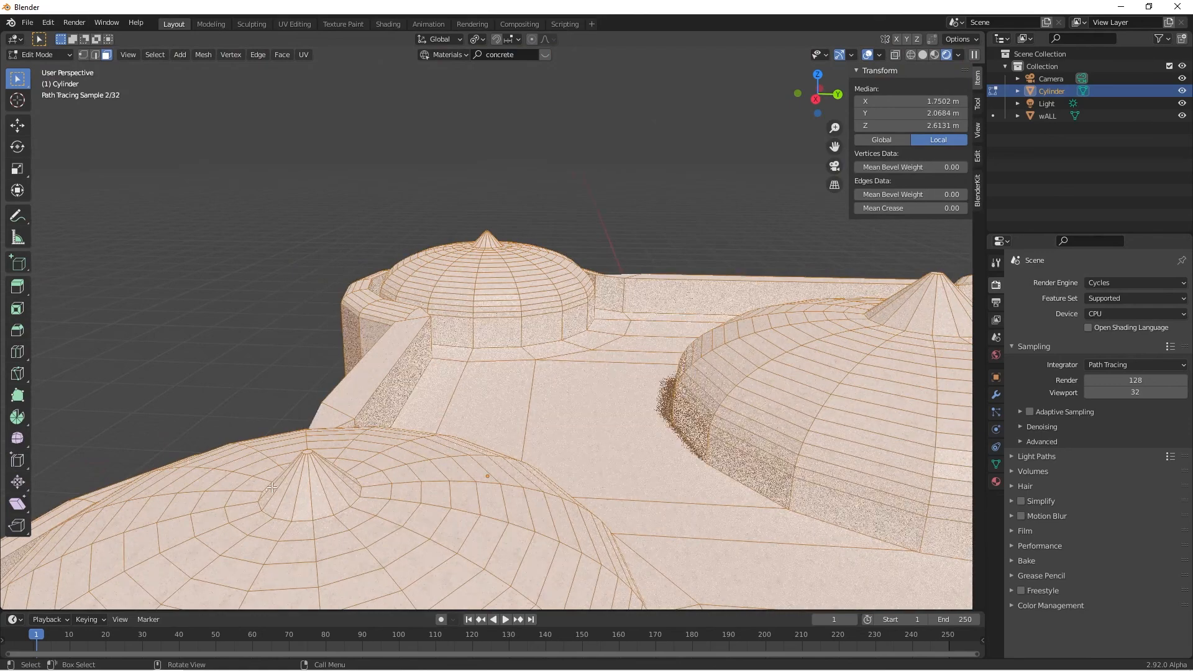
key(alt+a)
alt+click(313, 472)
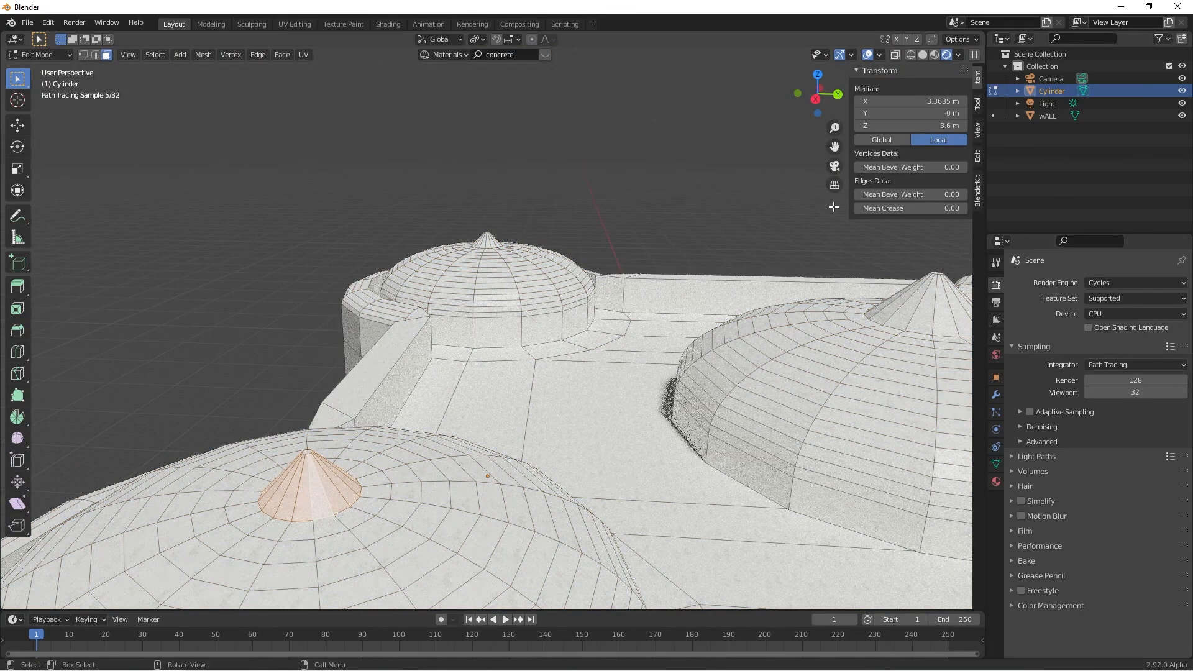
click(922, 55)
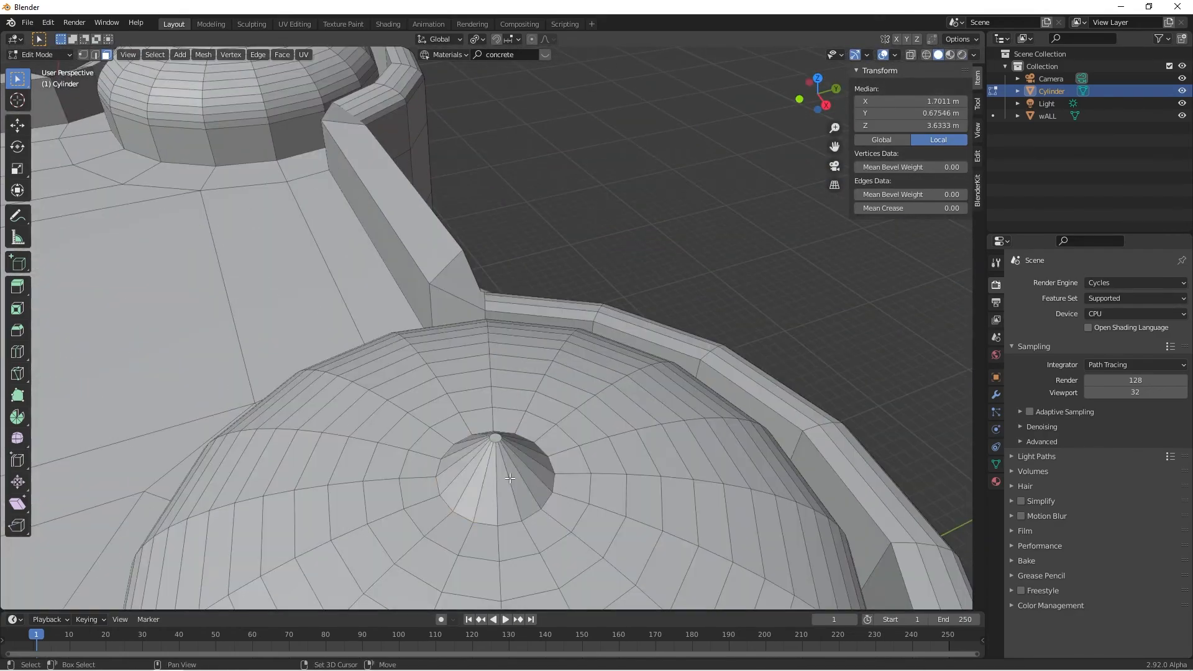
Extend the selection to the cone-tip faces of the other tower domes and add a second face map to the castle.
alt+shift+click(425, 472)
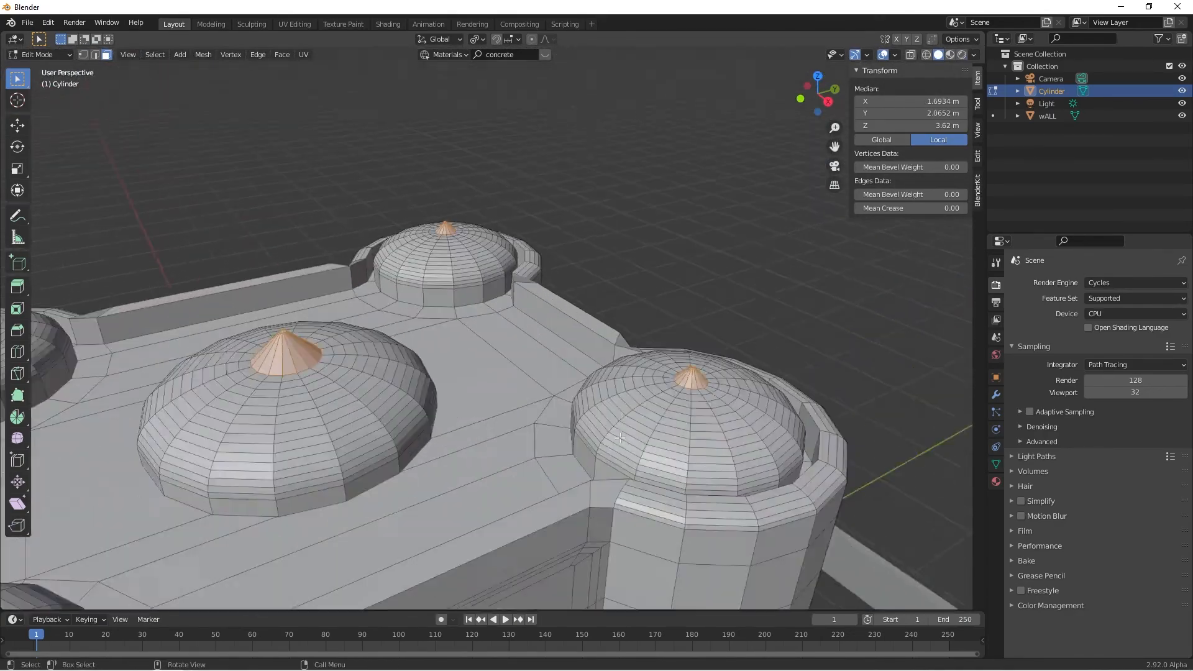
scroll(619, 437, up, 2)
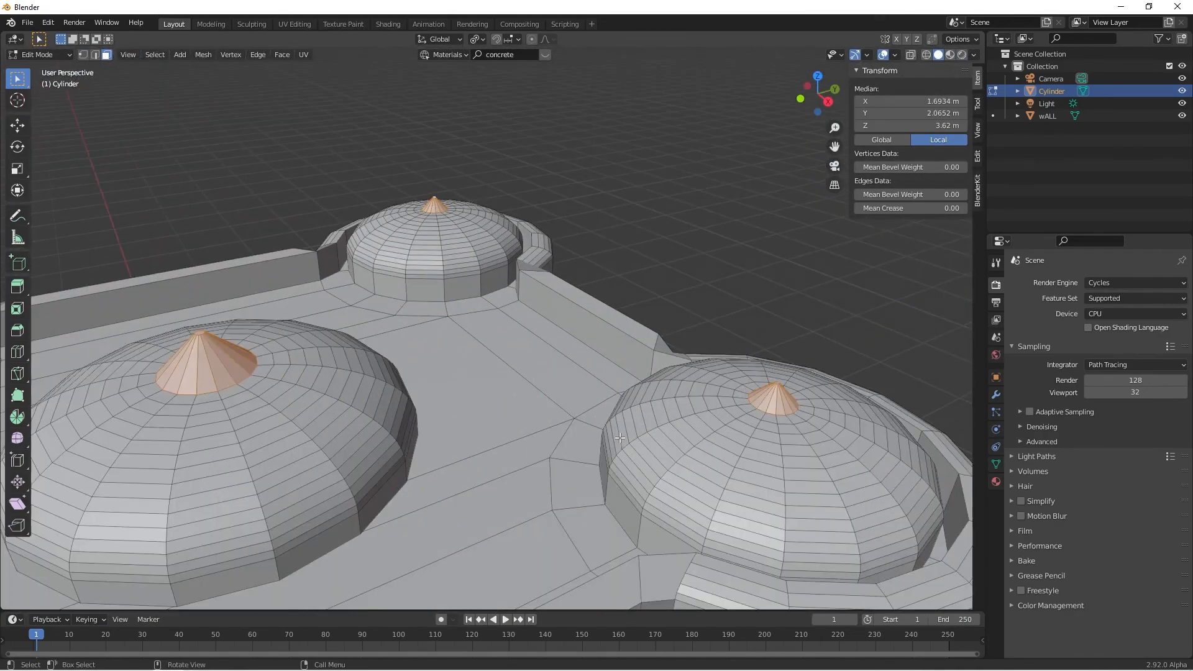
click(996, 465)
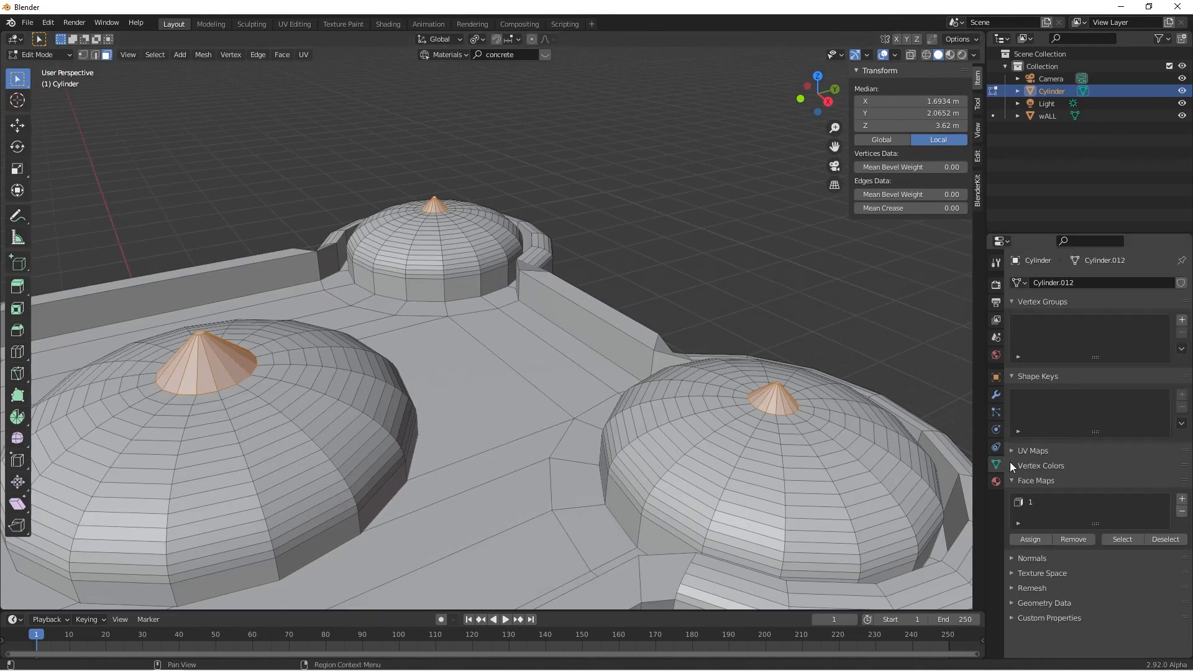
click(1181, 500)
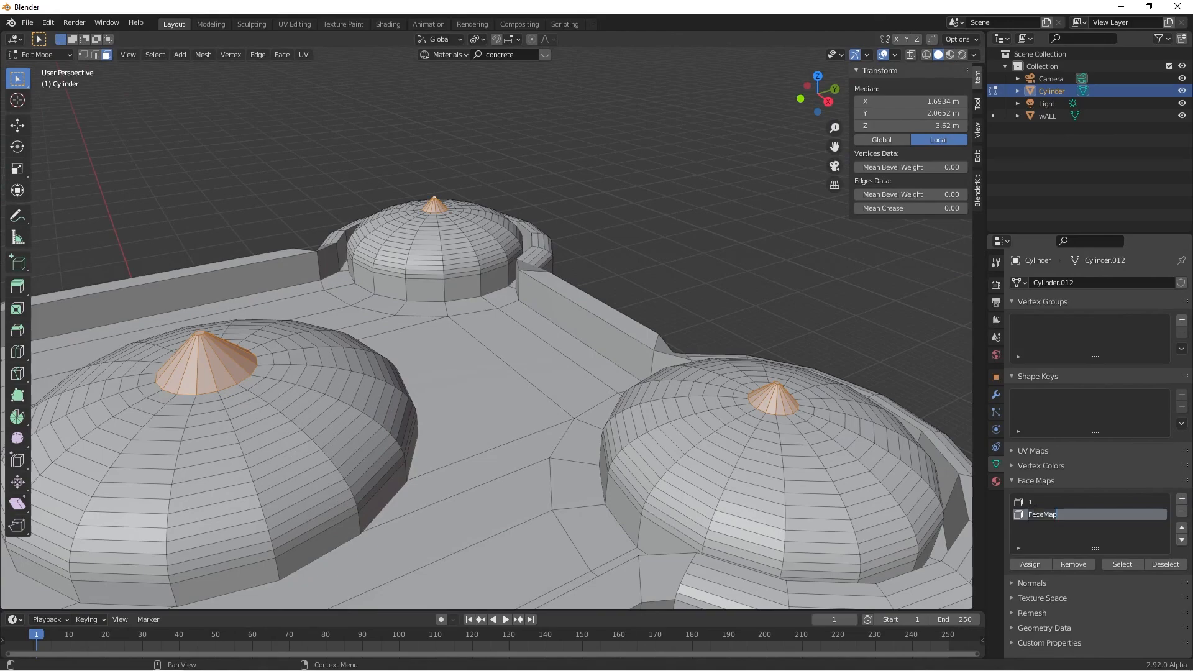
Set BlenderKit's asset type to Materials and search for "metal".
click(462, 57)
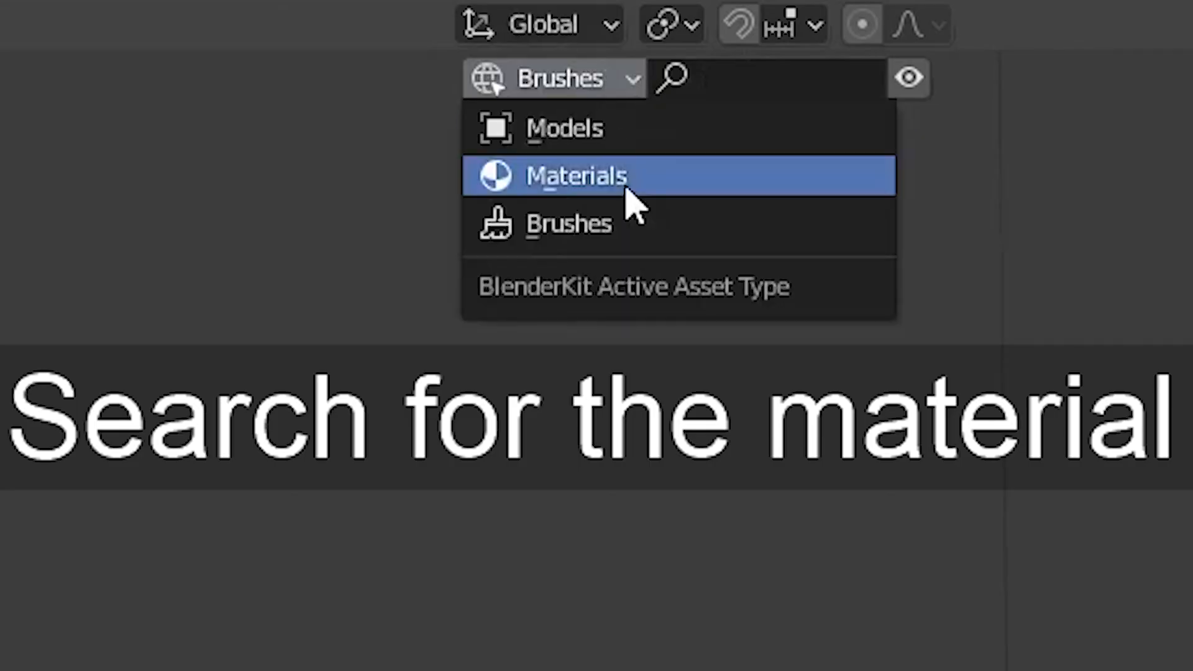
click(465, 89)
click(515, 51)
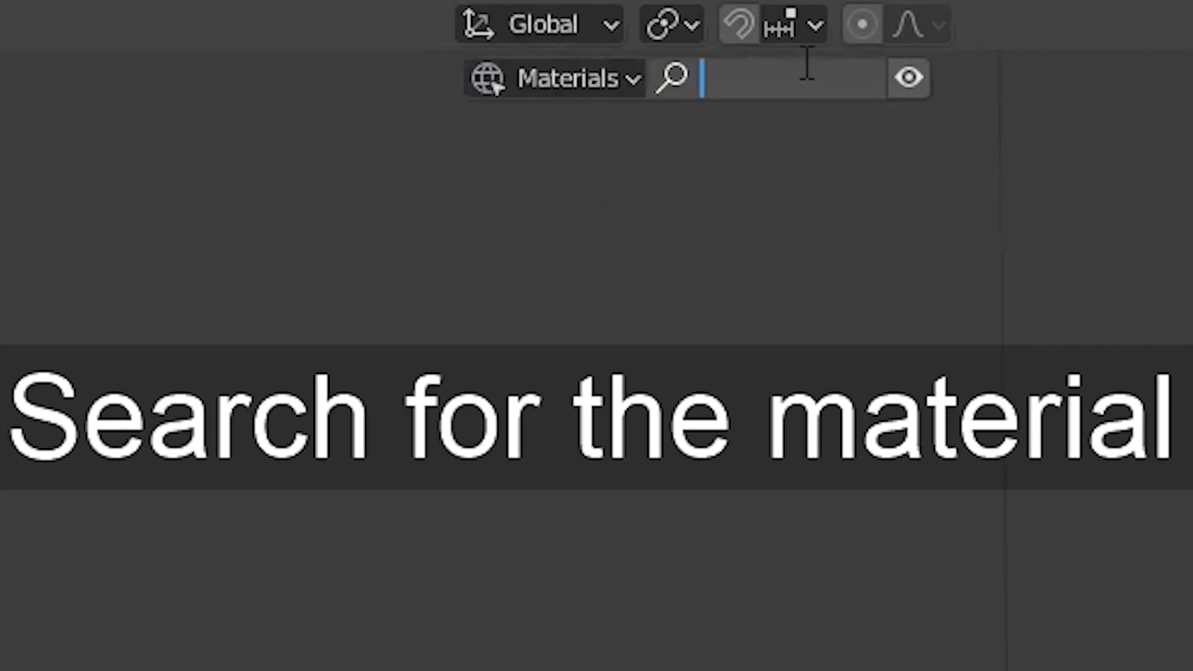
text(metal)
key(Return)
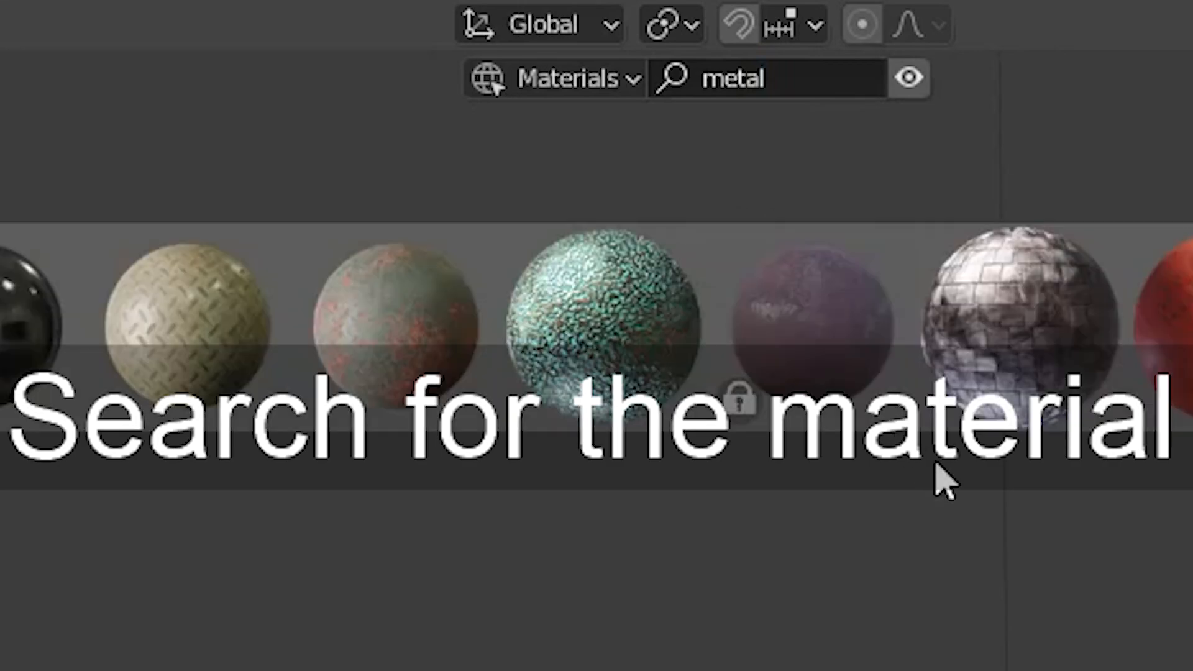
mouse_move(233, 264)
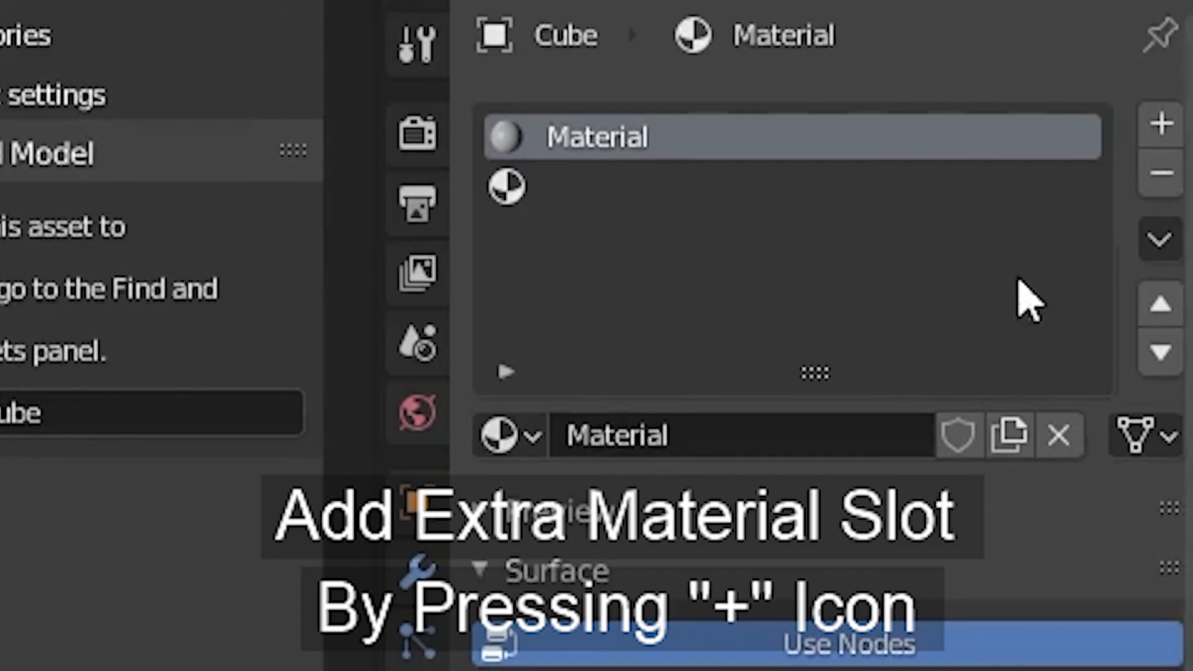
Set up an extra empty material slot on the cube and download BlenderKit's Metal Ornament 01 material for it.
click(643, 186)
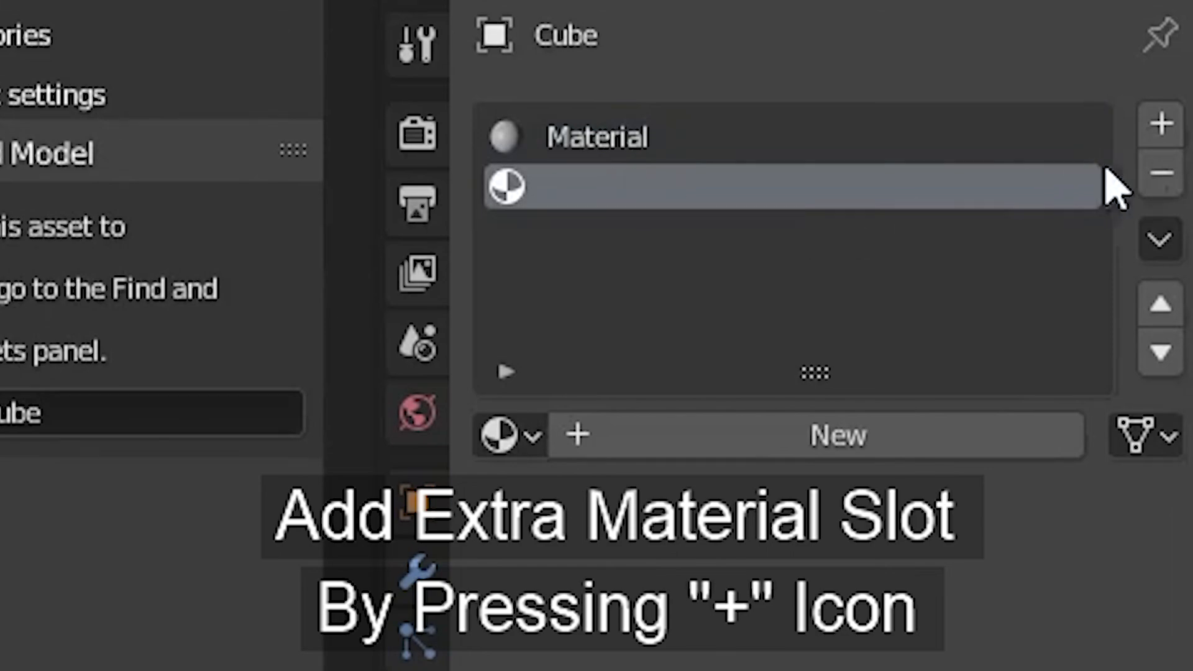
click(1156, 138)
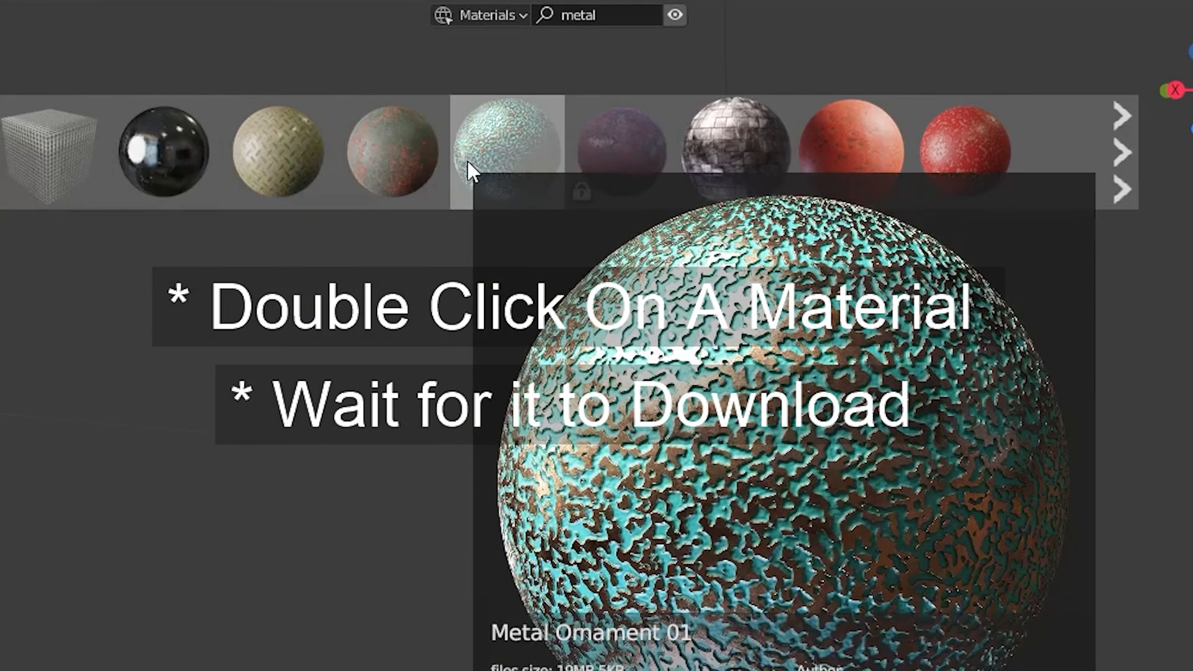
double_click(467, 160)
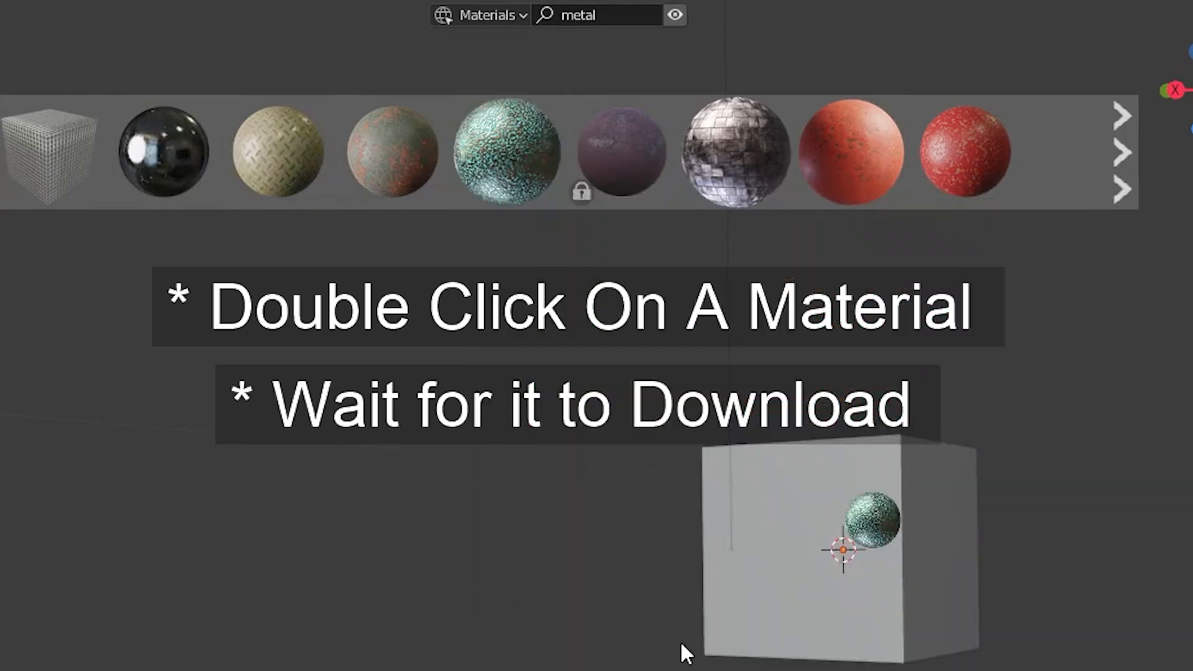
Select the cube and switch it to Edit Mode.
click(38, 55)
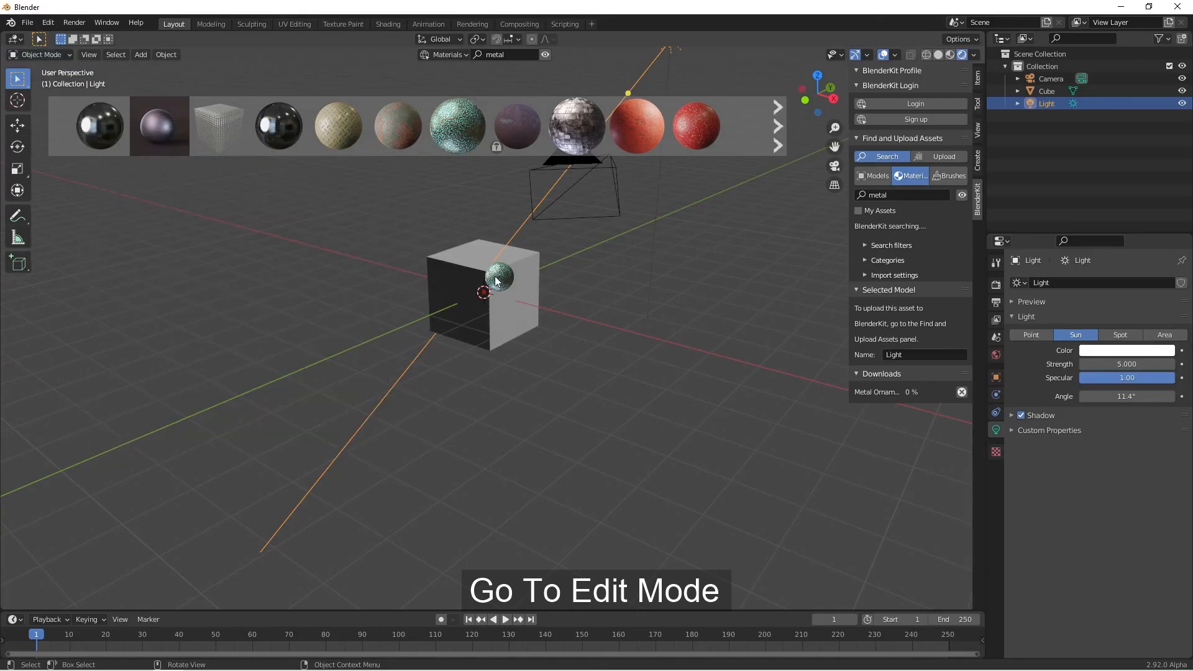
click(505, 311)
key(Tab)
scroll(528, 324, up, 3)
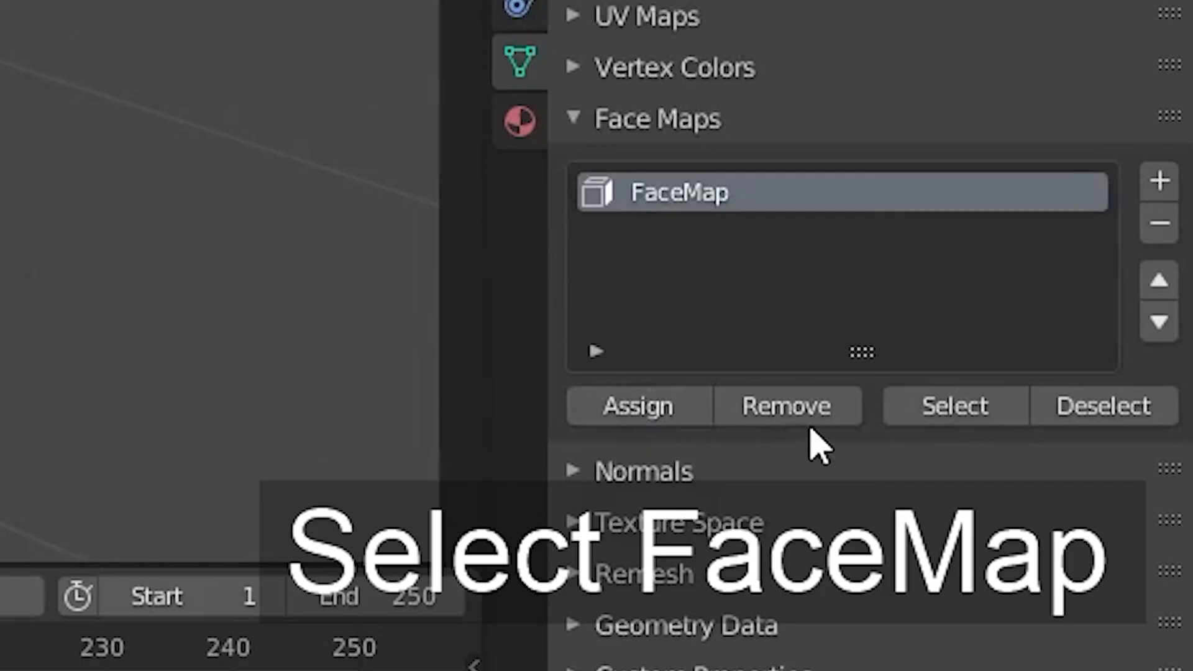
Select the cube faces stored in the face map FaceMap and assign the material Material.001 to them.
click(1118, 567)
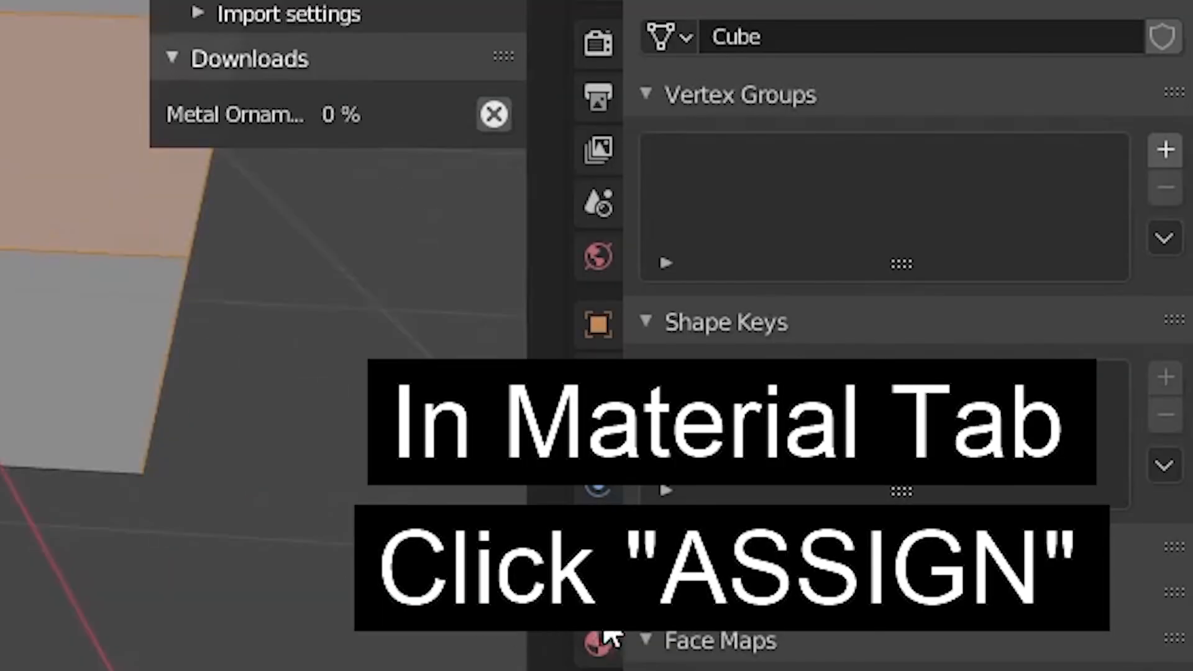
click(599, 641)
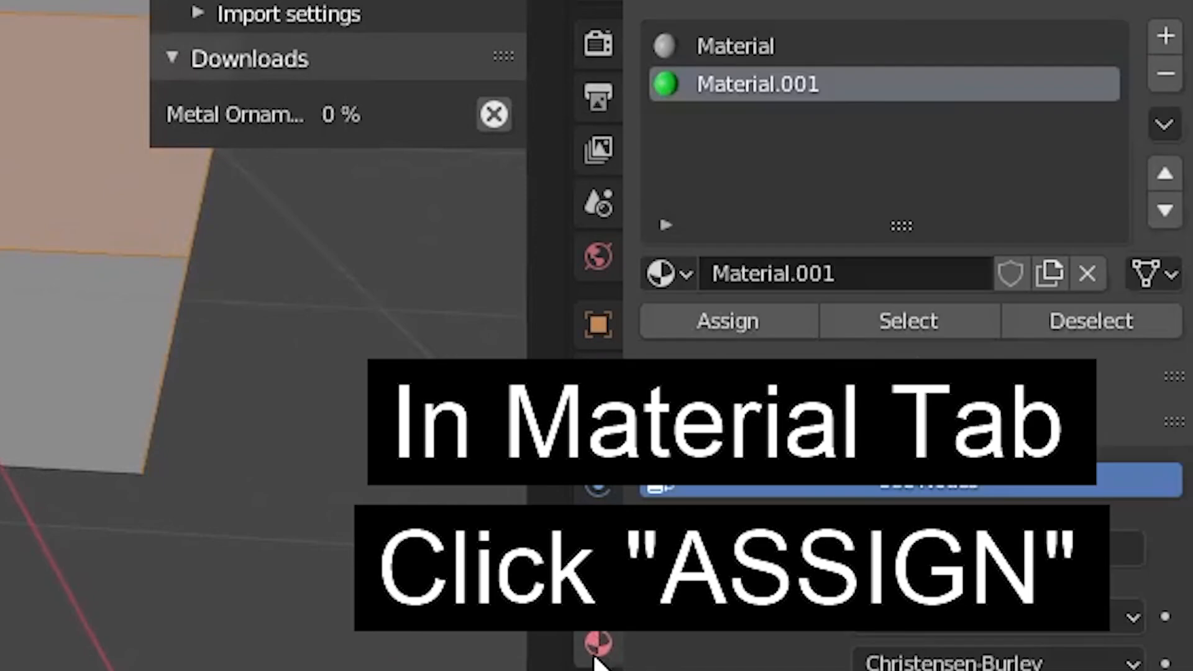
click(739, 321)
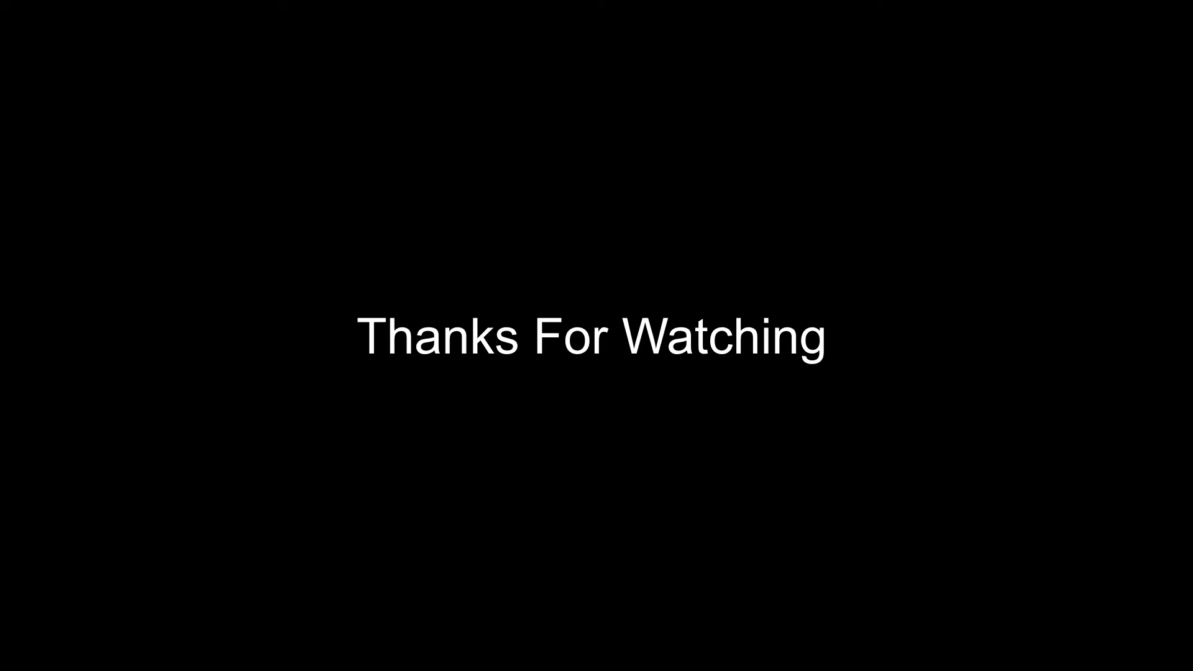